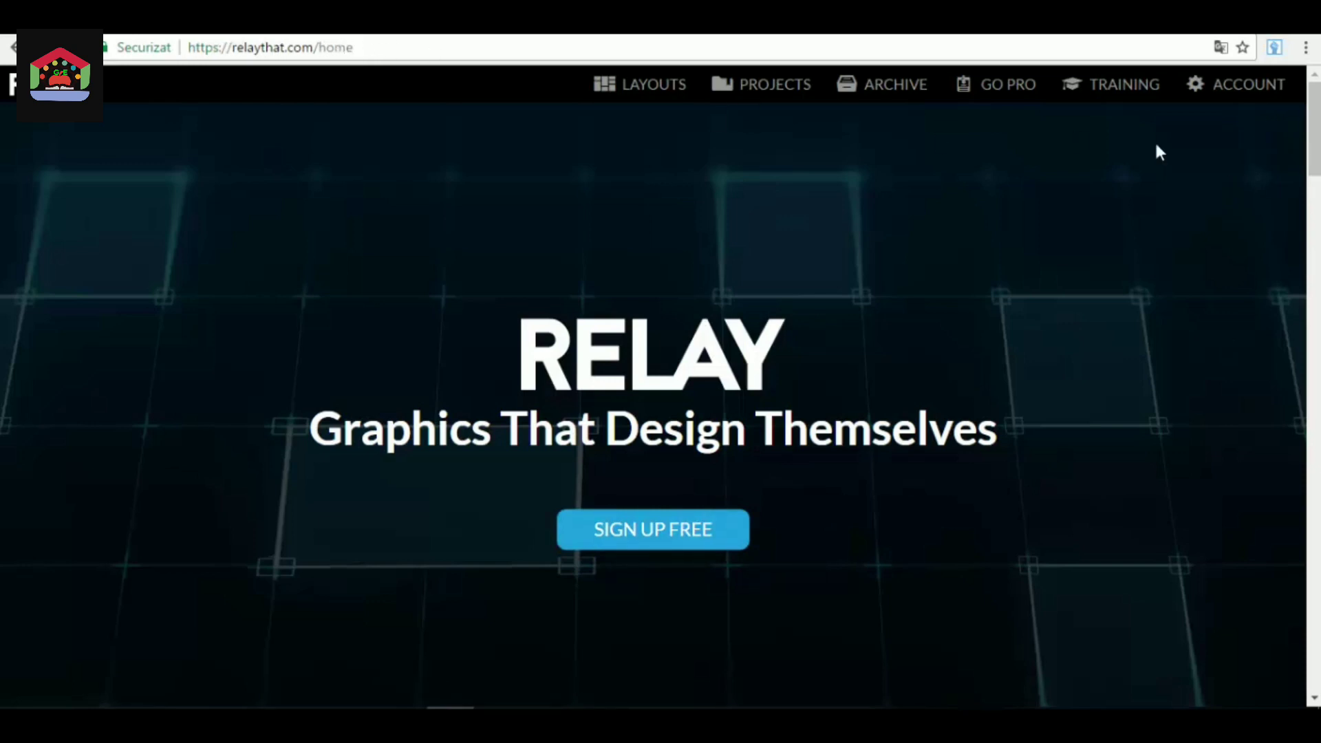
# Open the page with all available graphic layouts.
pyautogui.click(1194, 88)
pyautogui.scroll(-5, 874, 372)
pyautogui.scroll(5, 882, 365)
pyautogui.moveTo(749, 97)
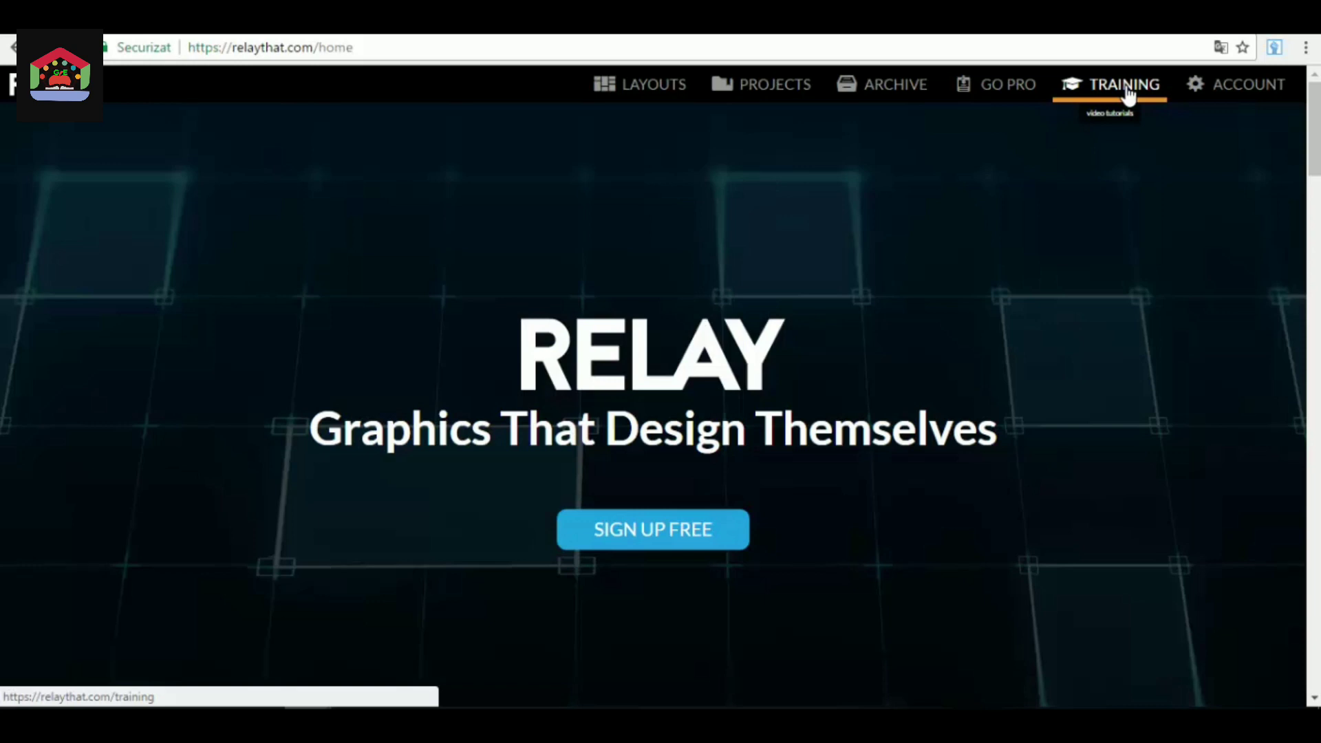
pyautogui.click(639, 96)
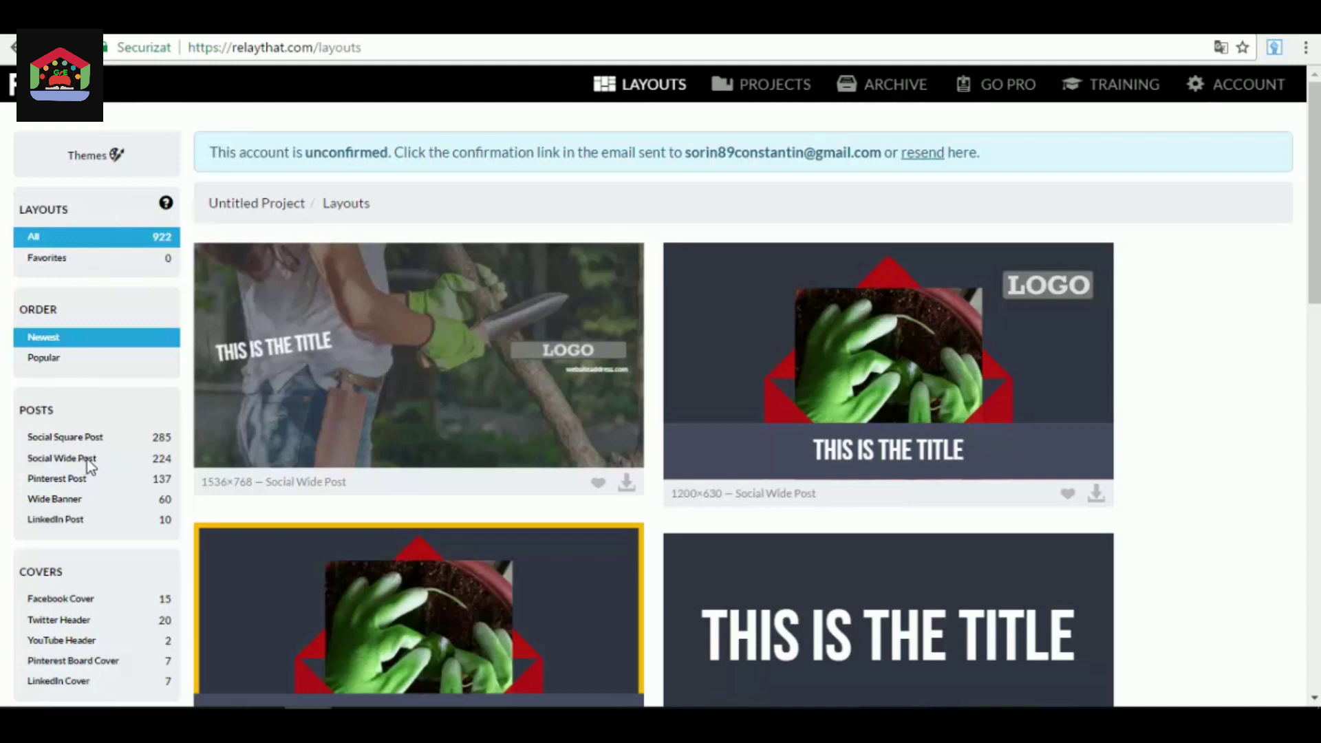
# Examine the layout categories for posts, covers, creators, ads and tools along with the sample layouts.
pyautogui.scroll(-2, 80, 477)
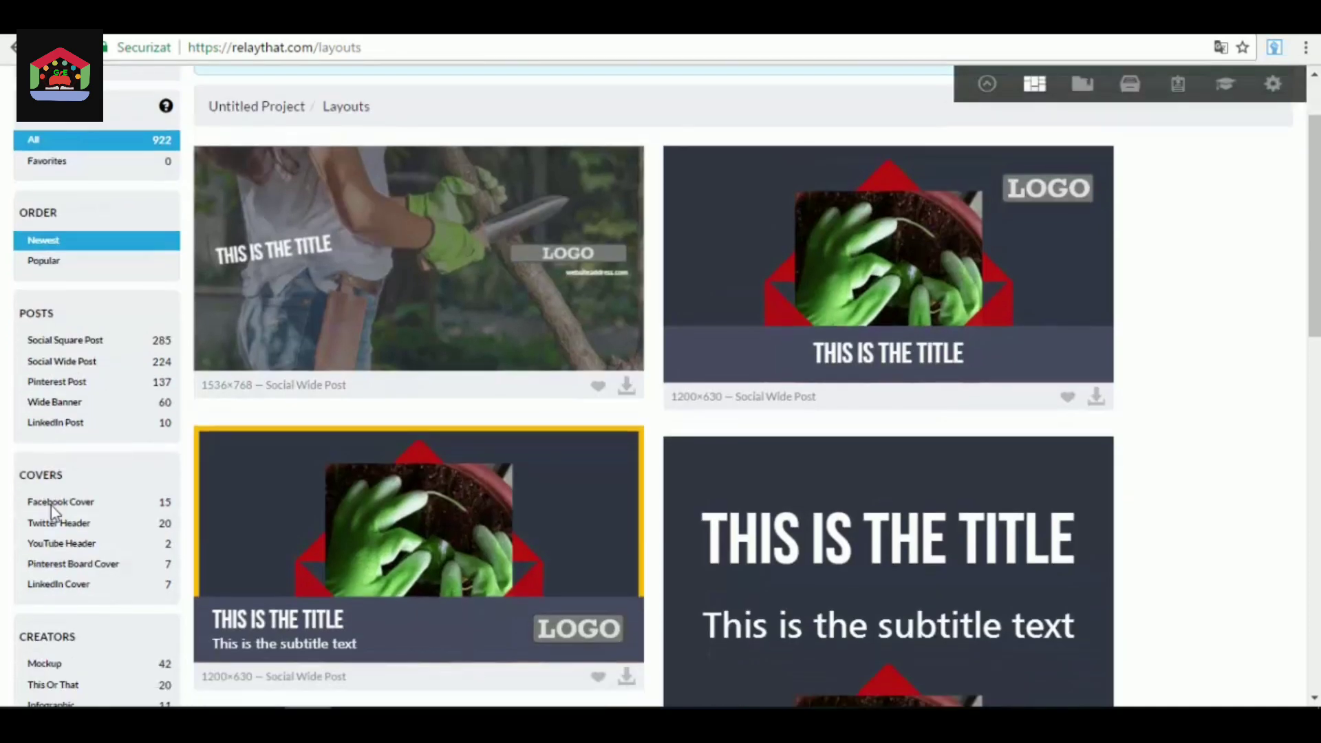
pyautogui.scroll(-3, 65, 526)
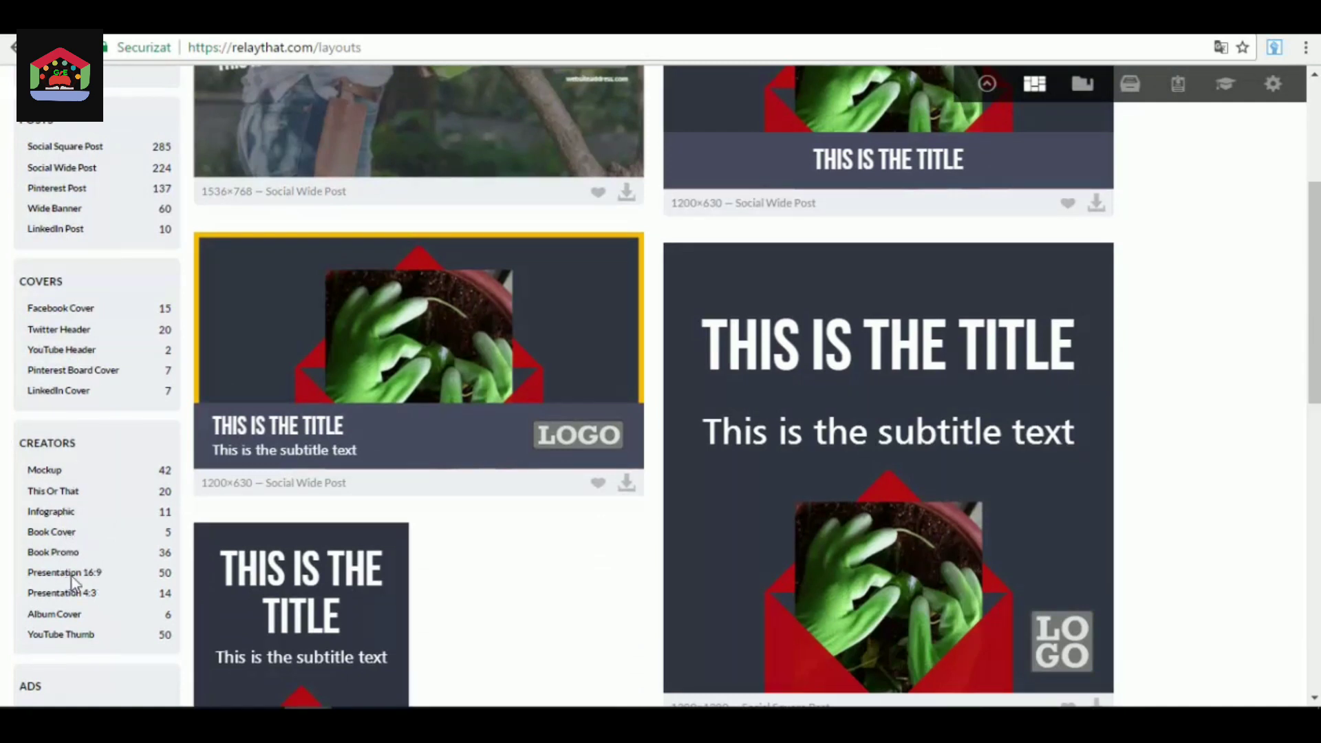
pyautogui.scroll(-1, 72, 576)
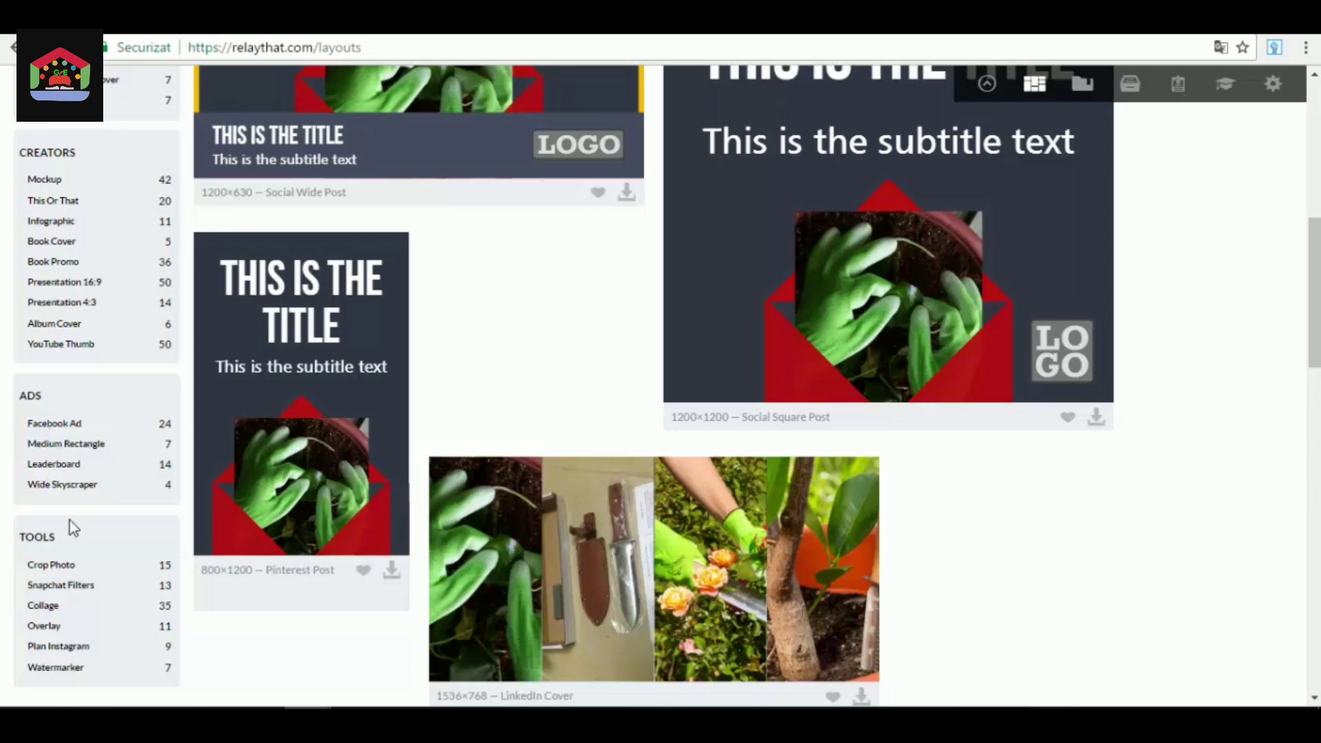
pyautogui.scroll(-3, 68, 520)
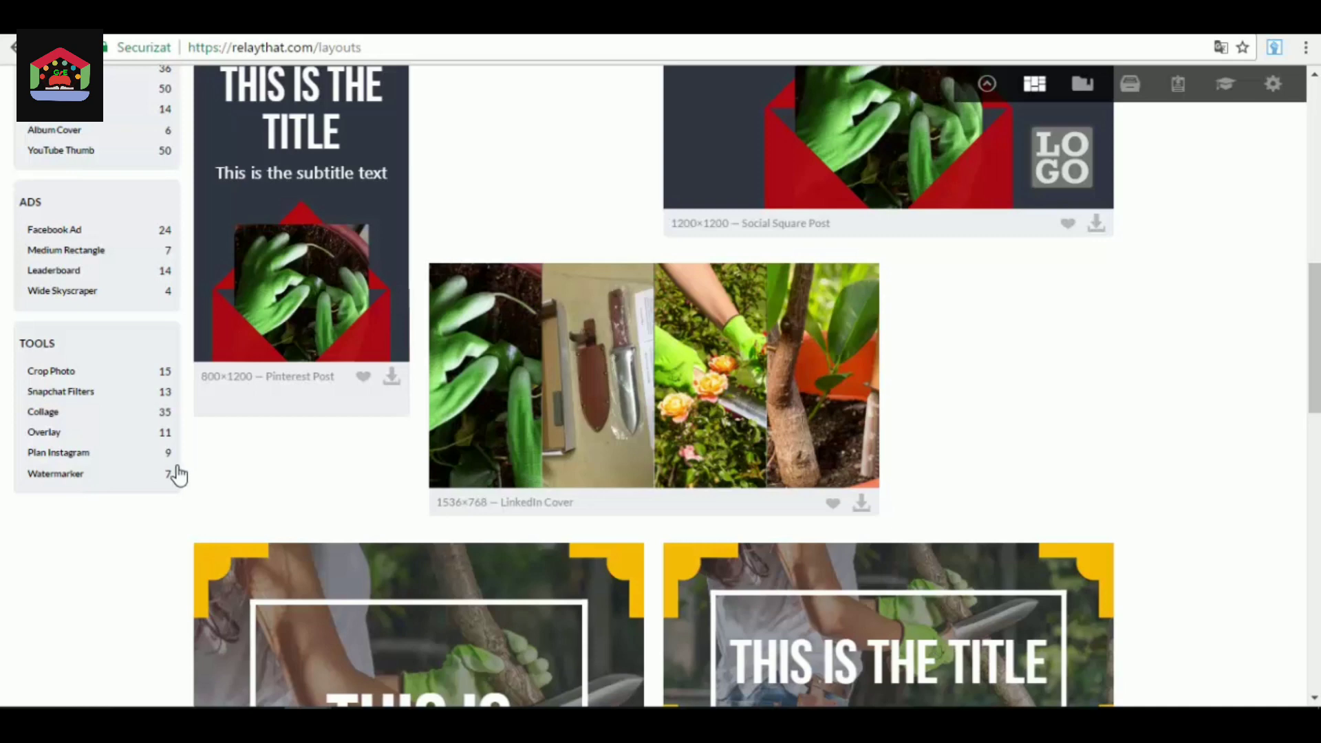
pyautogui.scroll(2, 177, 475)
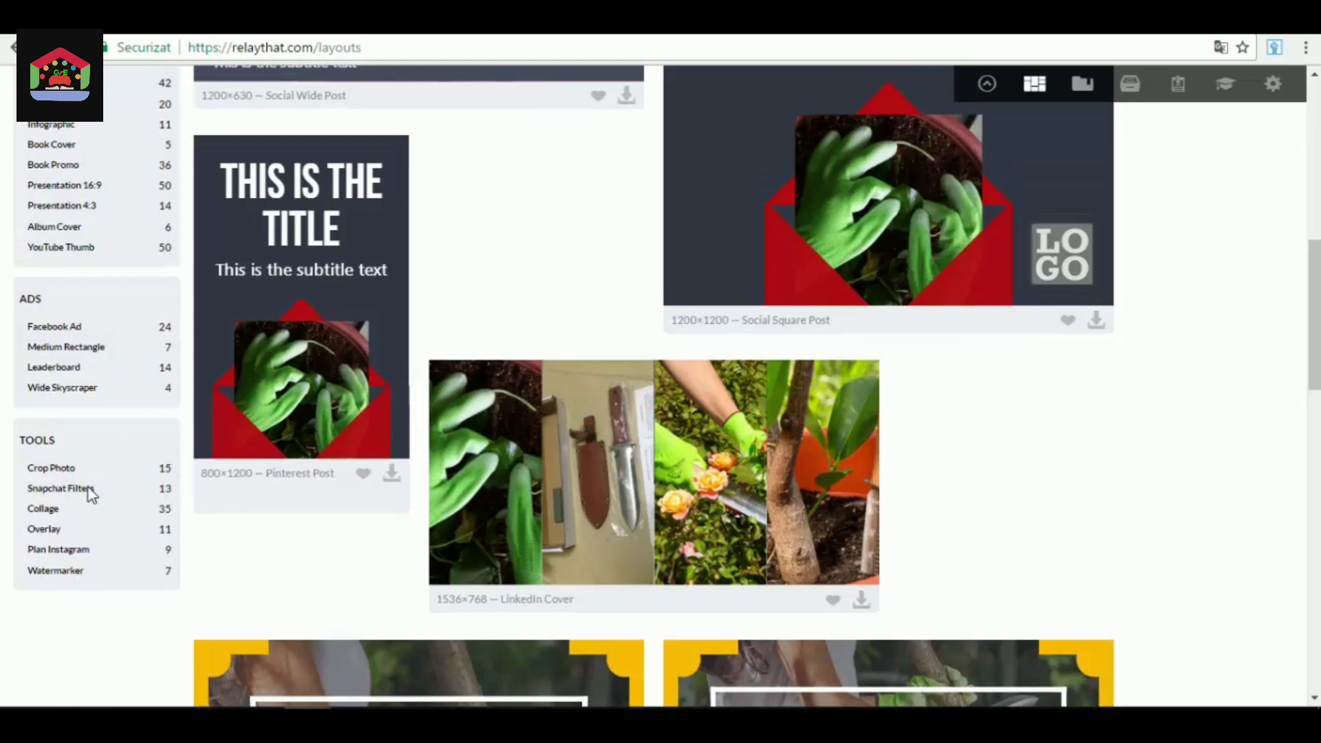
pyautogui.scroll(3, 110, 523)
pyautogui.scroll(-3, 127, 547)
pyautogui.scroll(7, 145, 546)
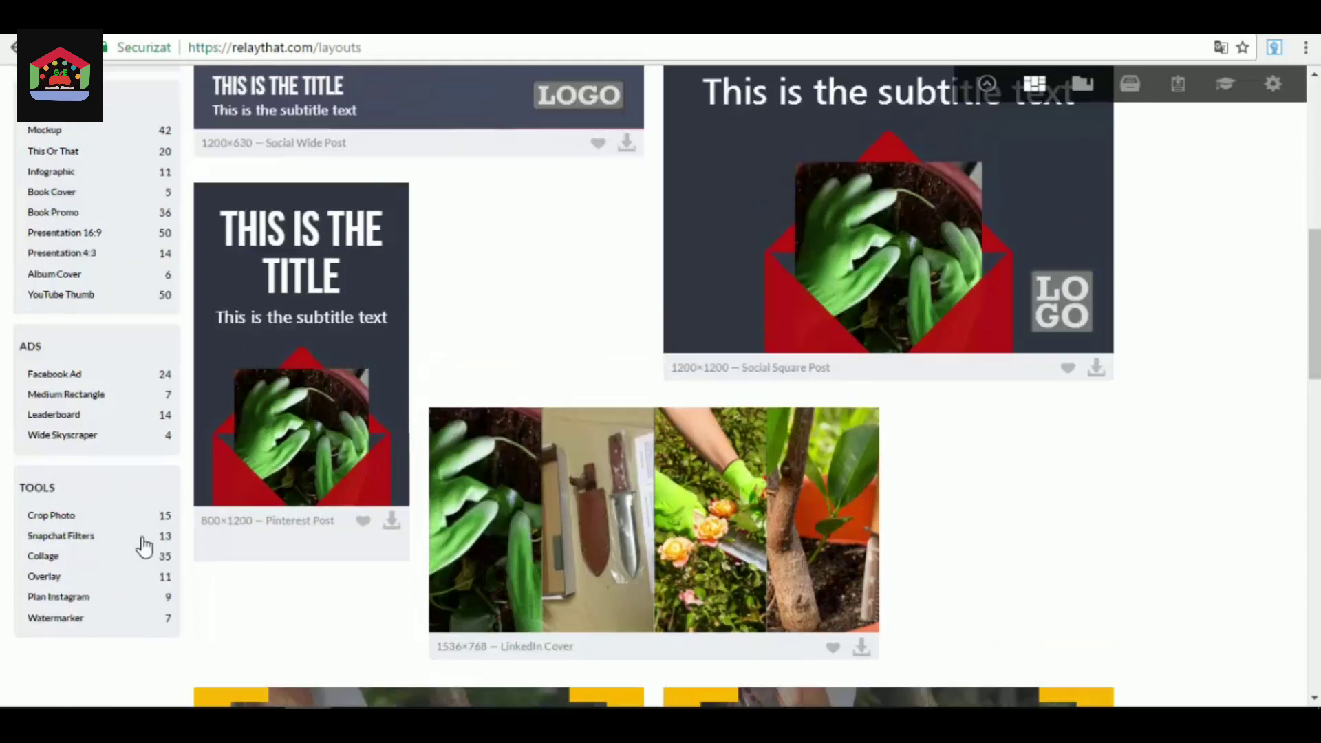
pyautogui.scroll(3, 144, 547)
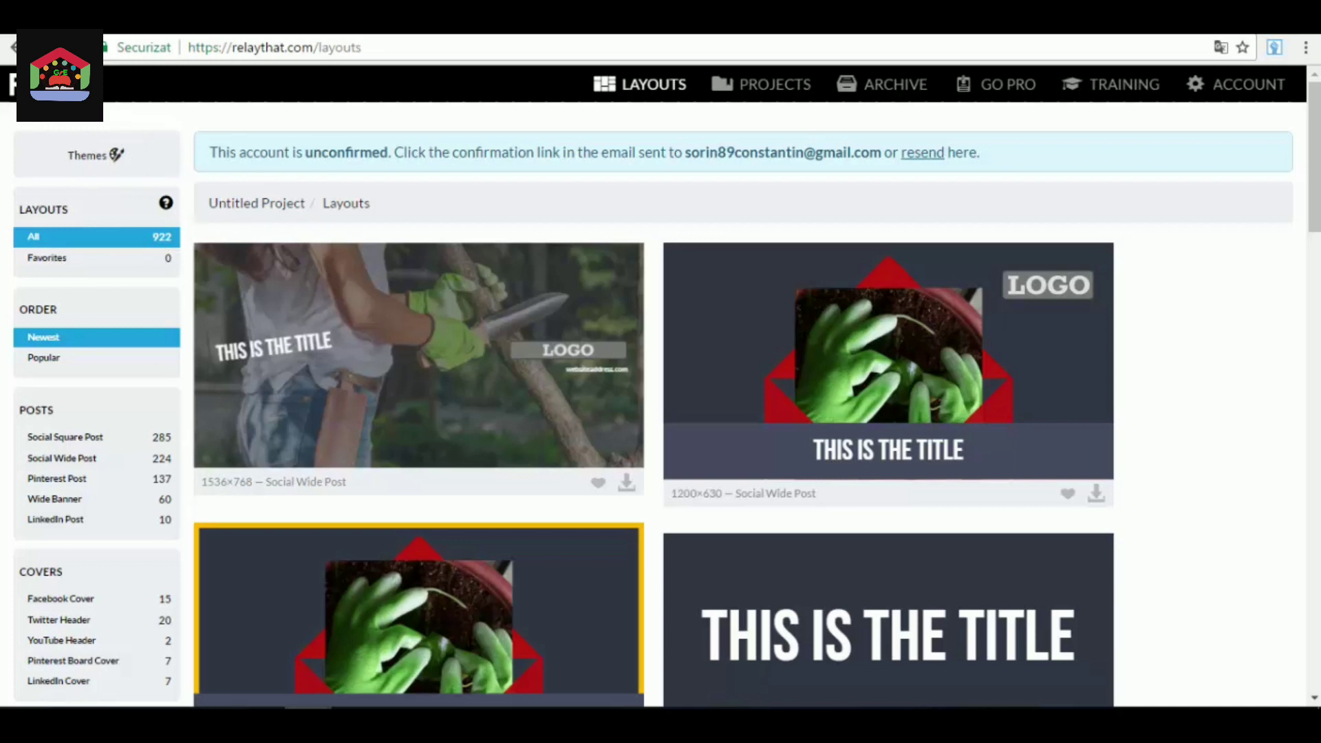
# Browse the available themes and apply the Facebook Branded theme to the untitled project.
pyautogui.click(110, 163)
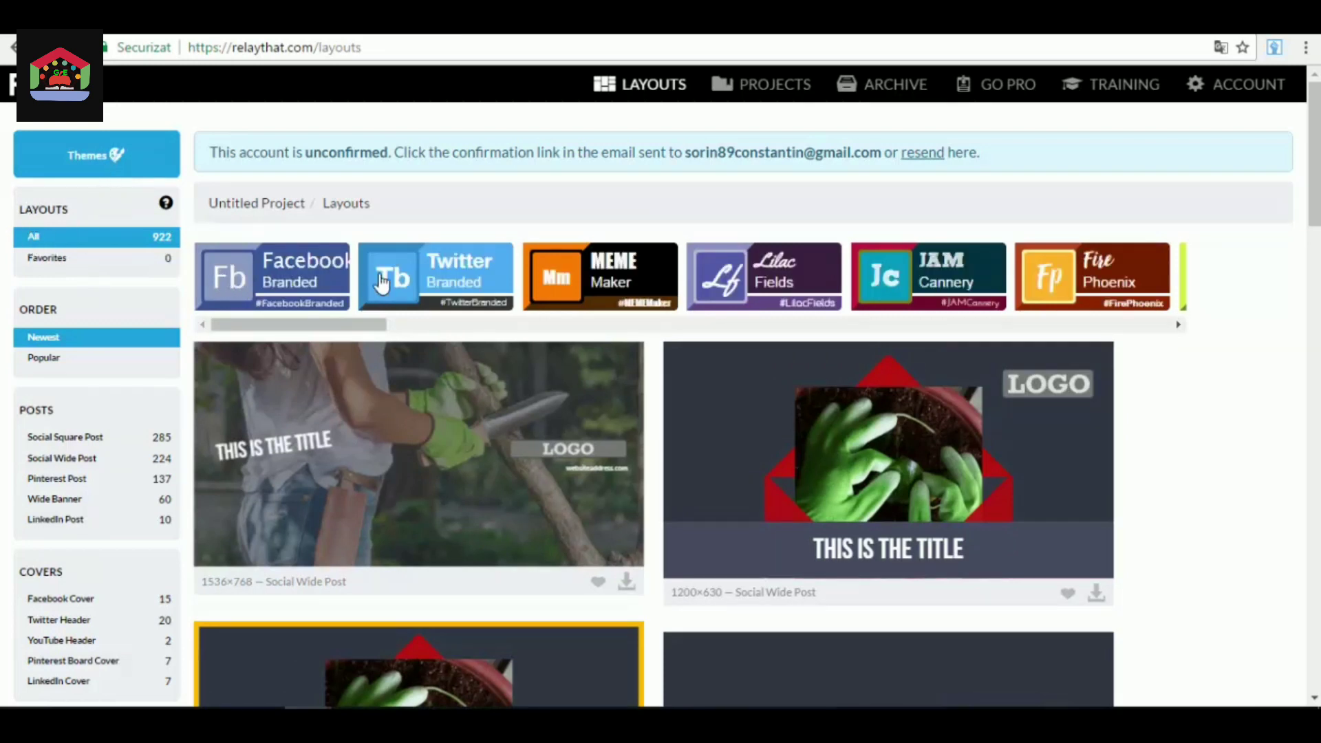
pyautogui.click(1181, 328)
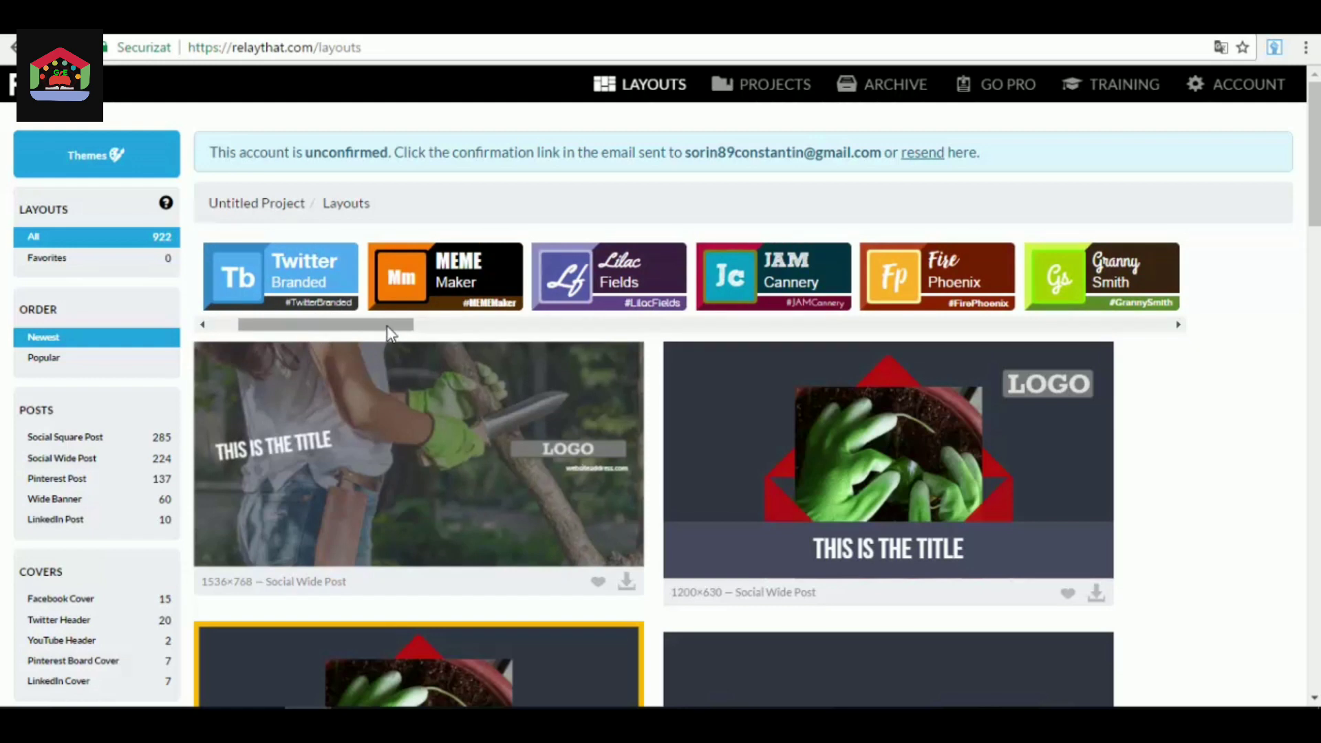
pyautogui.moveTo(390, 329); pyautogui.dragTo(293, 340)
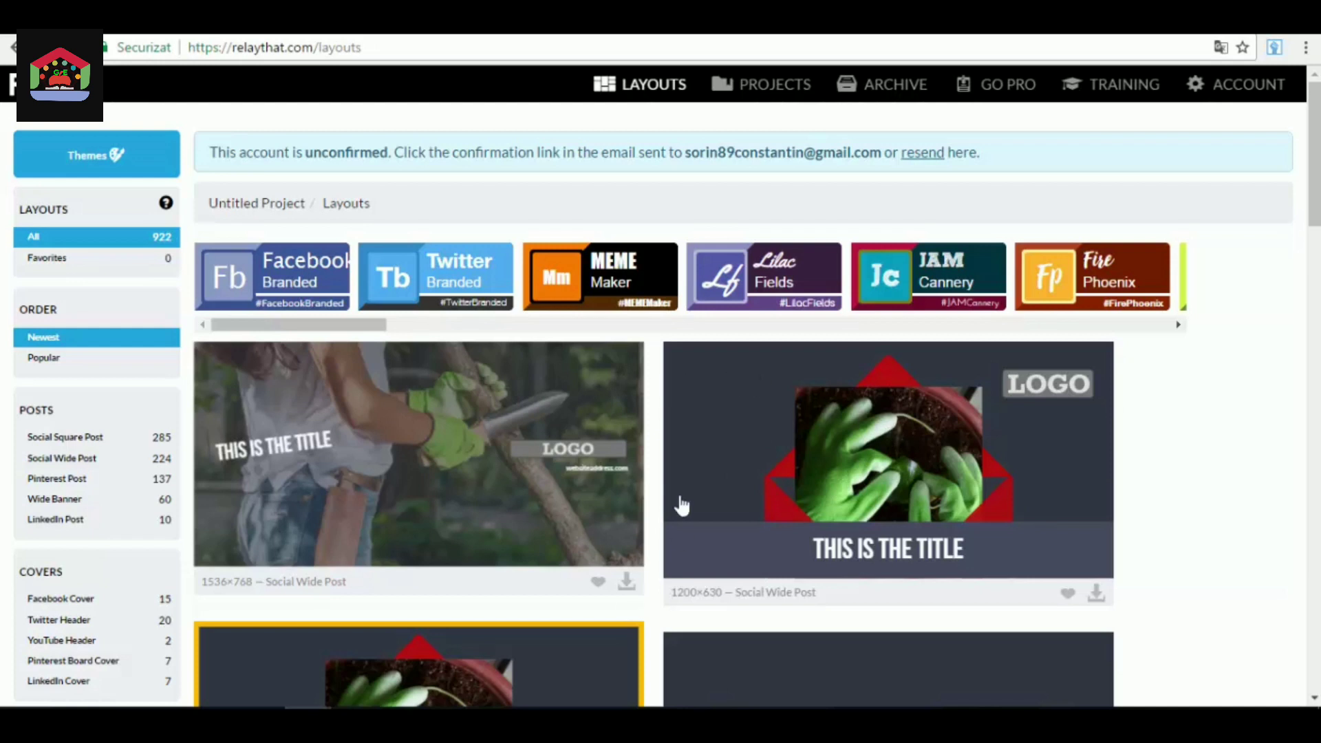
pyautogui.click(308, 276)
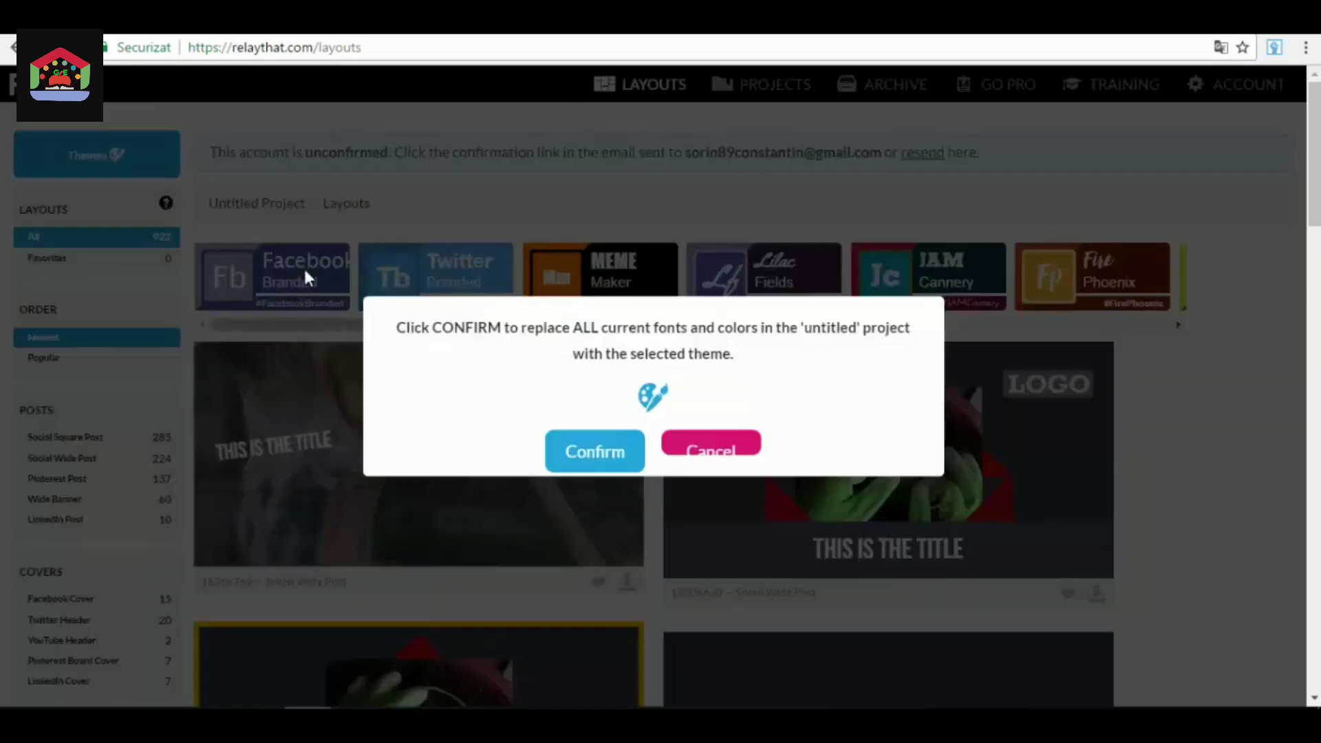
pyautogui.click(611, 459)
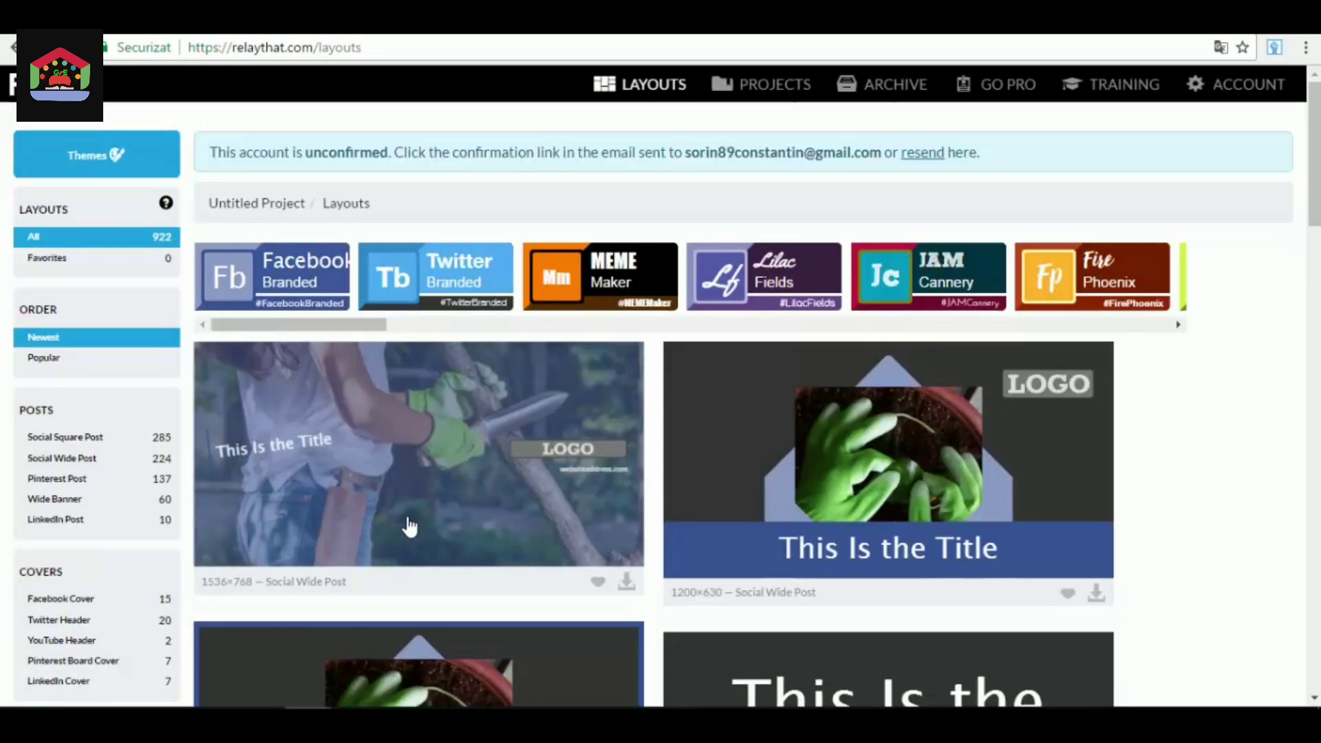
# Review how the layouts across the gallery look with the Facebook Branded fonts and colors.
pyautogui.scroll(-1, 410, 527)
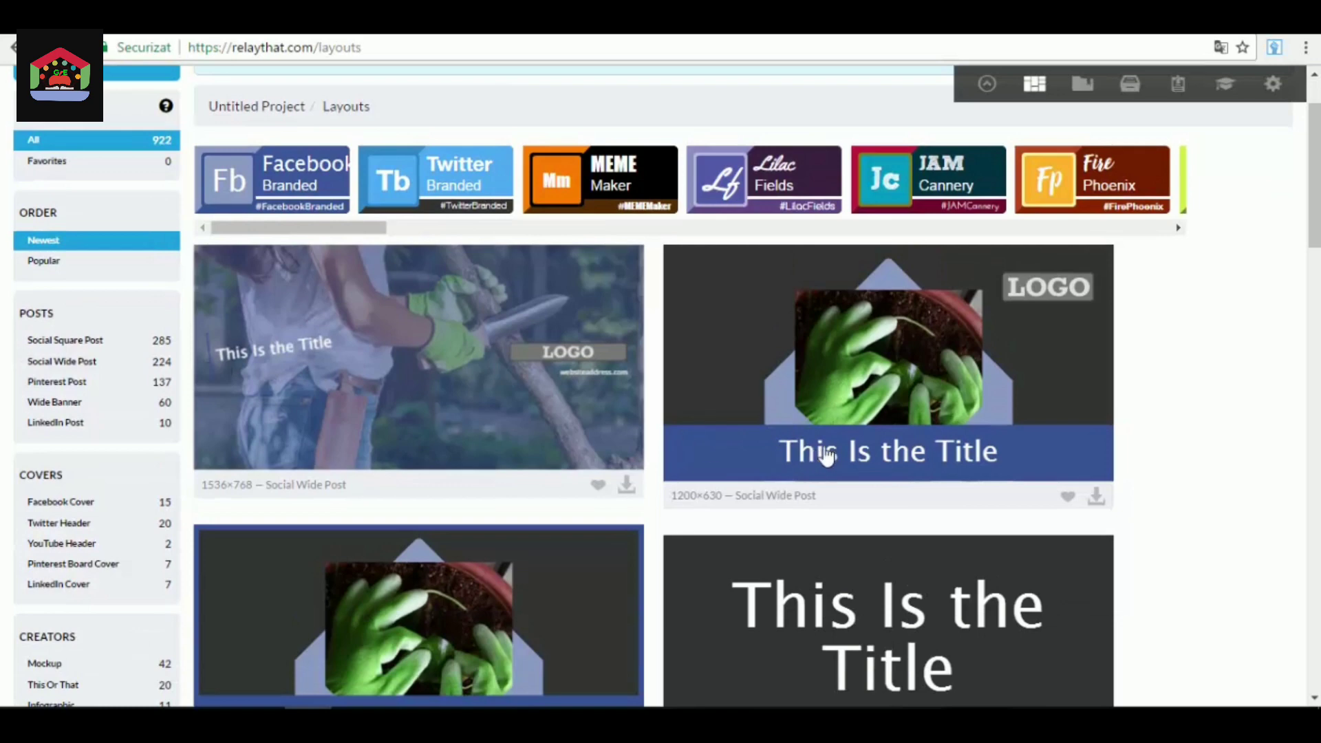
pyautogui.scroll(-7, 828, 455)
pyautogui.scroll(6, 923, 431)
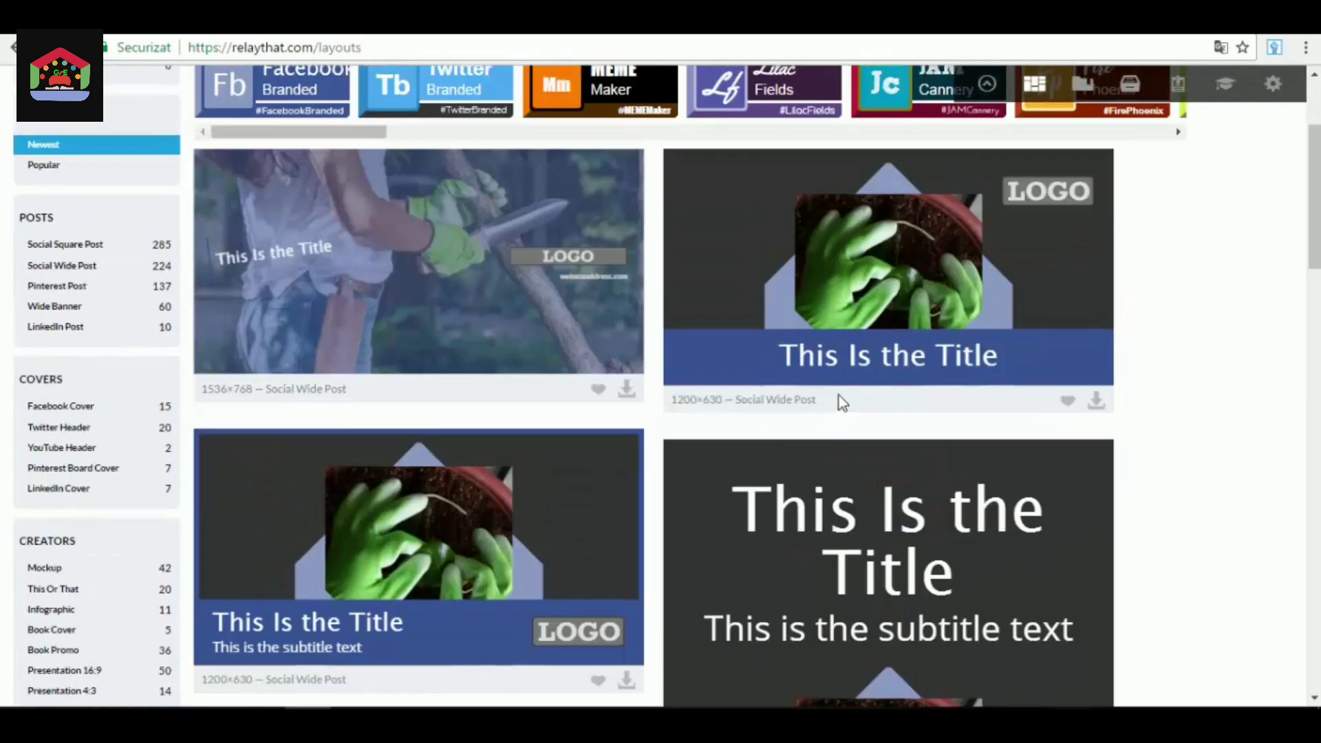
pyautogui.scroll(2, 839, 394)
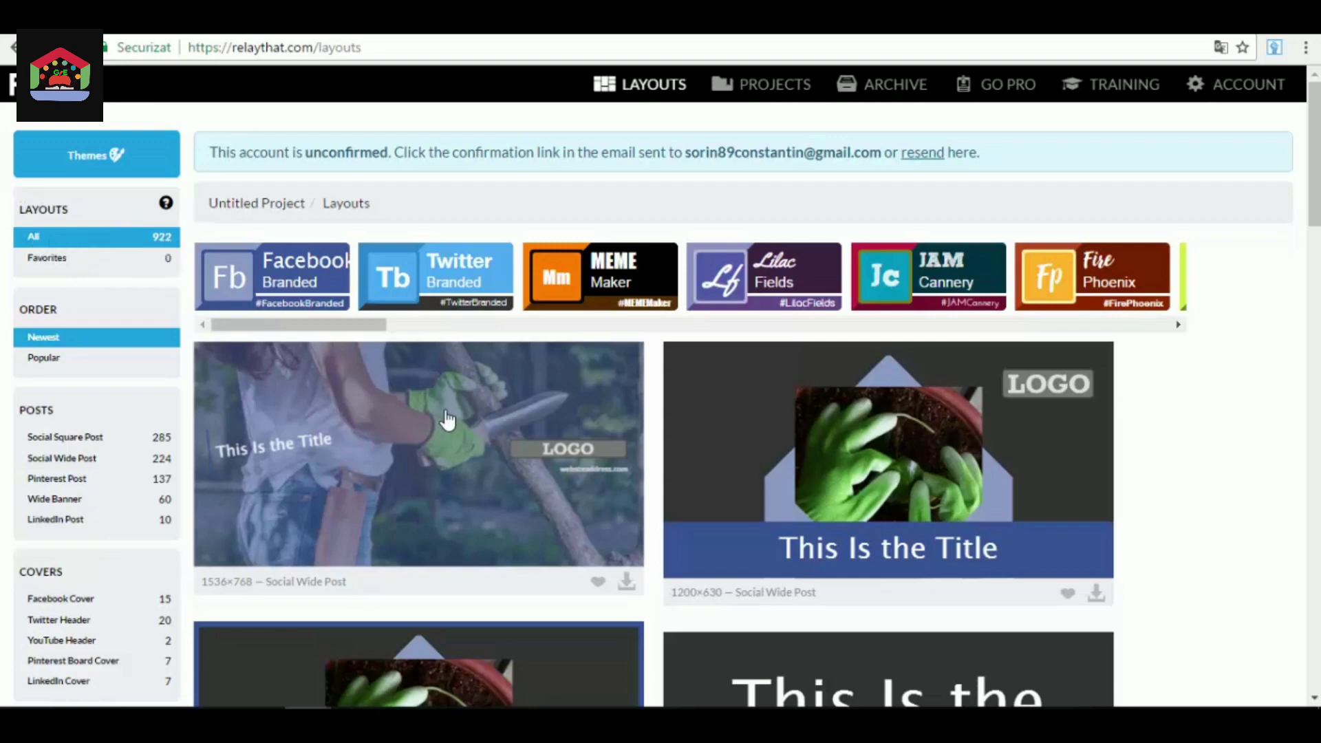
pyautogui.scroll(-7, 443, 422)
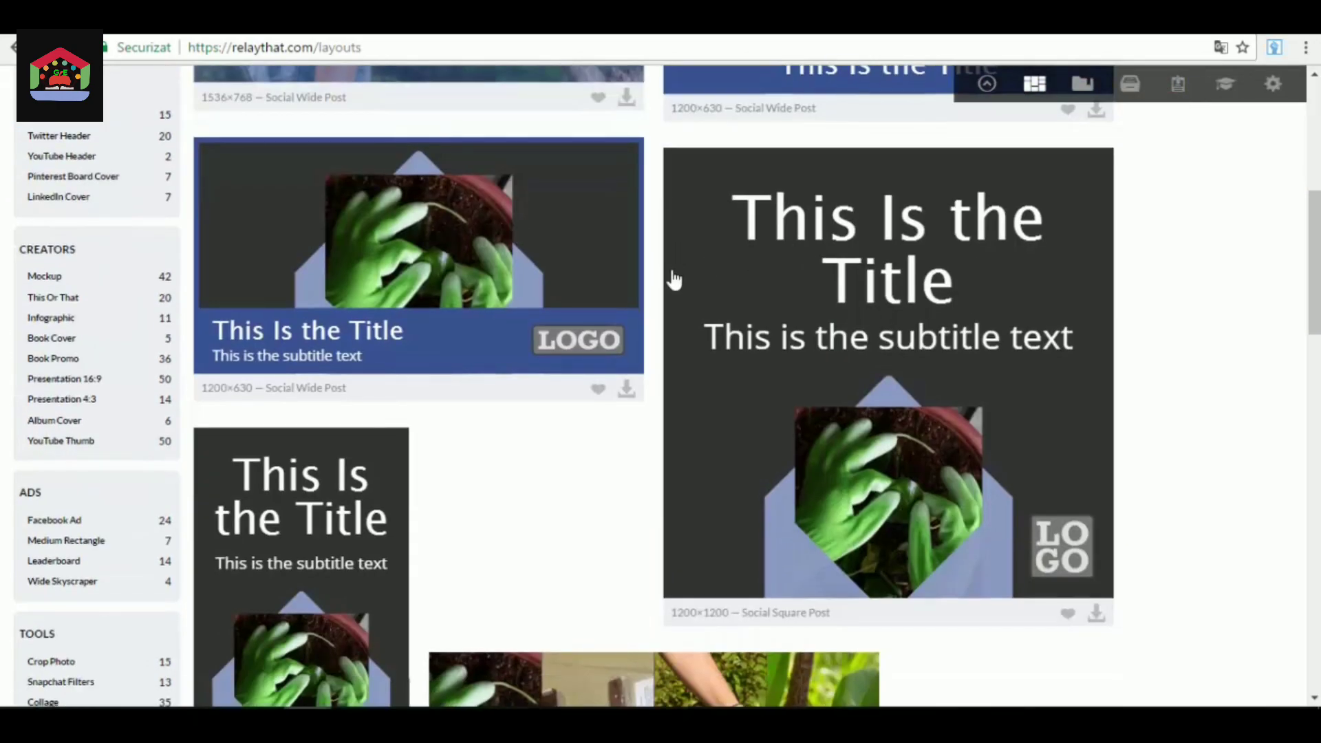
pyautogui.scroll(-15, 674, 282)
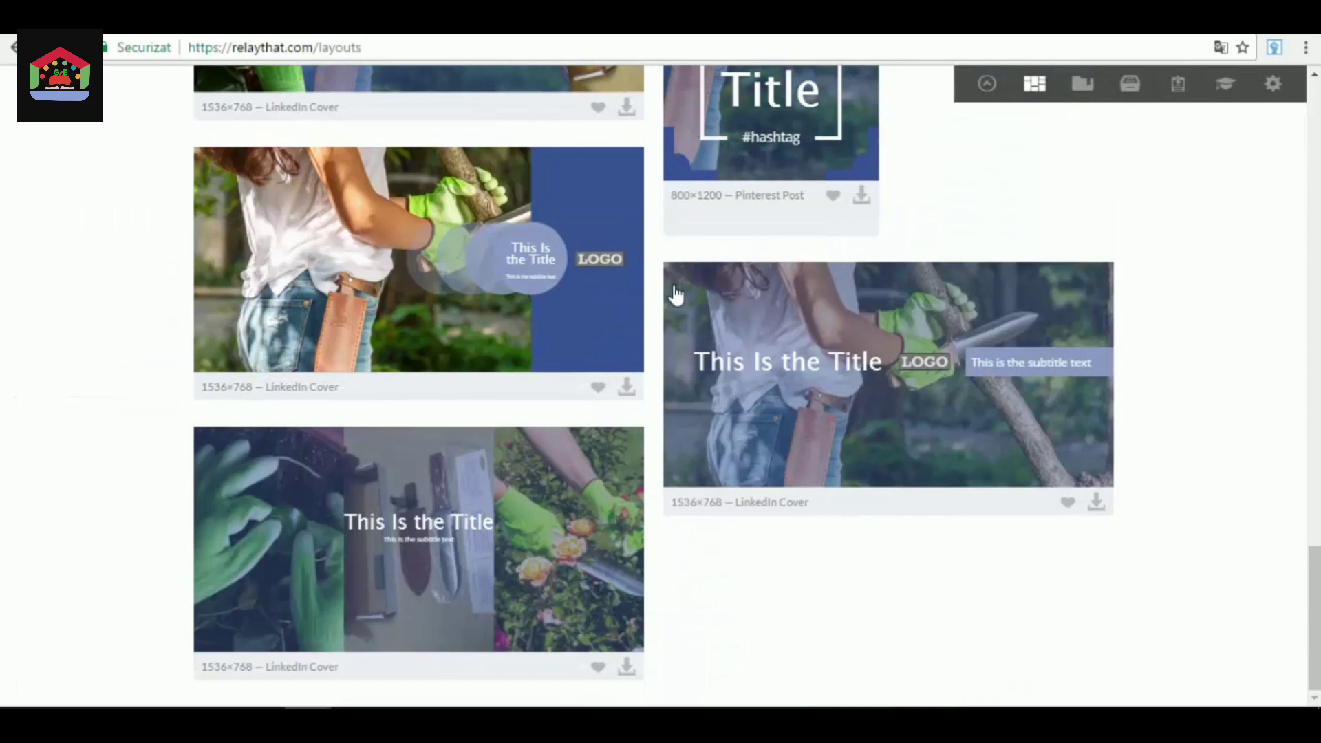
pyautogui.scroll(20, 509, 296)
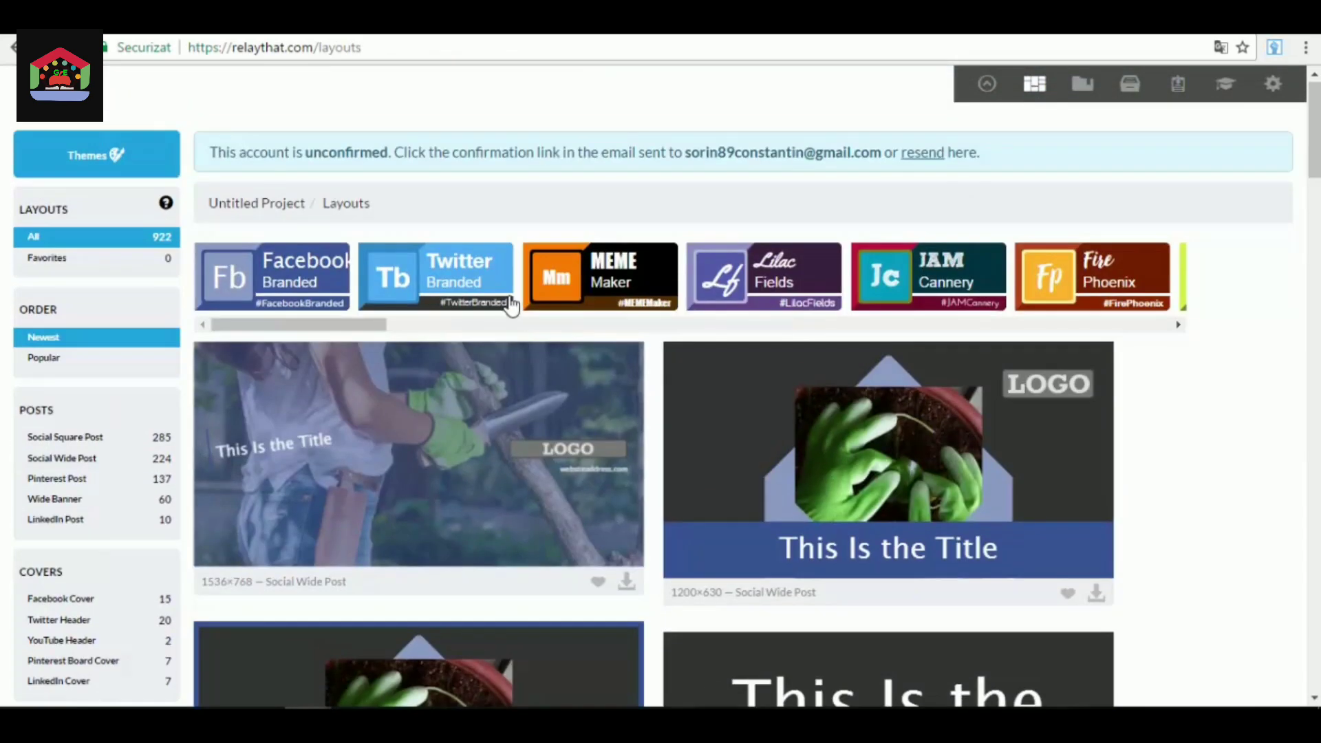
# Filter the layouts to the Facebook Cover category.
pyautogui.scroll(-1, 460, 410)
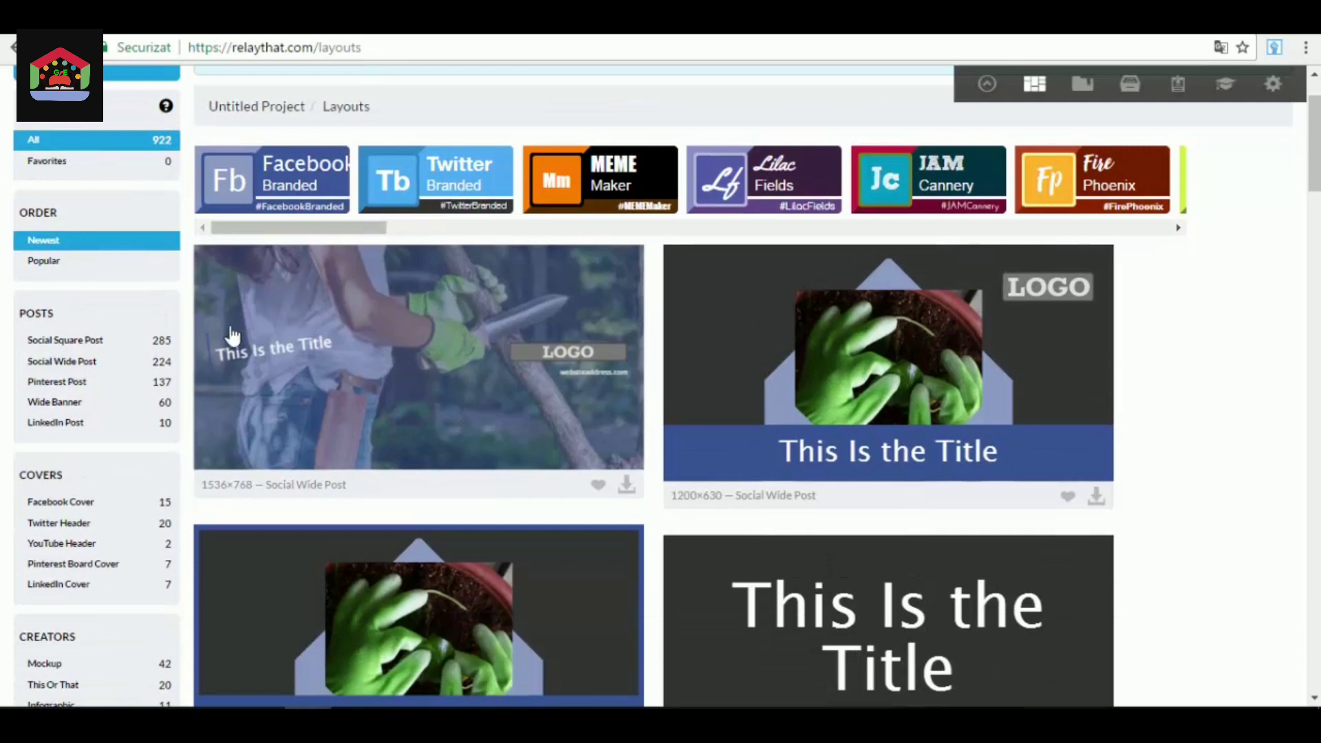
pyautogui.scroll(-1, 103, 185)
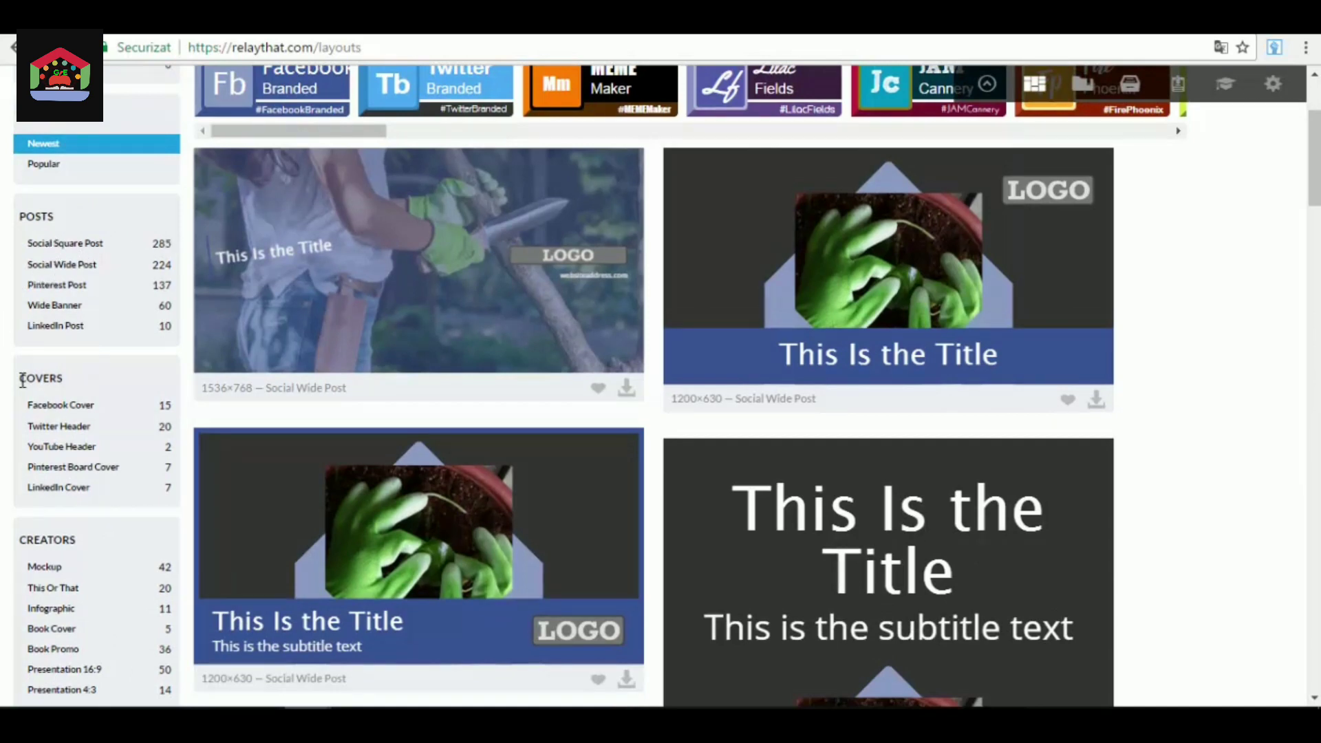
pyautogui.scroll(-1, 48, 415)
pyautogui.scroll(1, 160, 454)
pyautogui.click(167, 415)
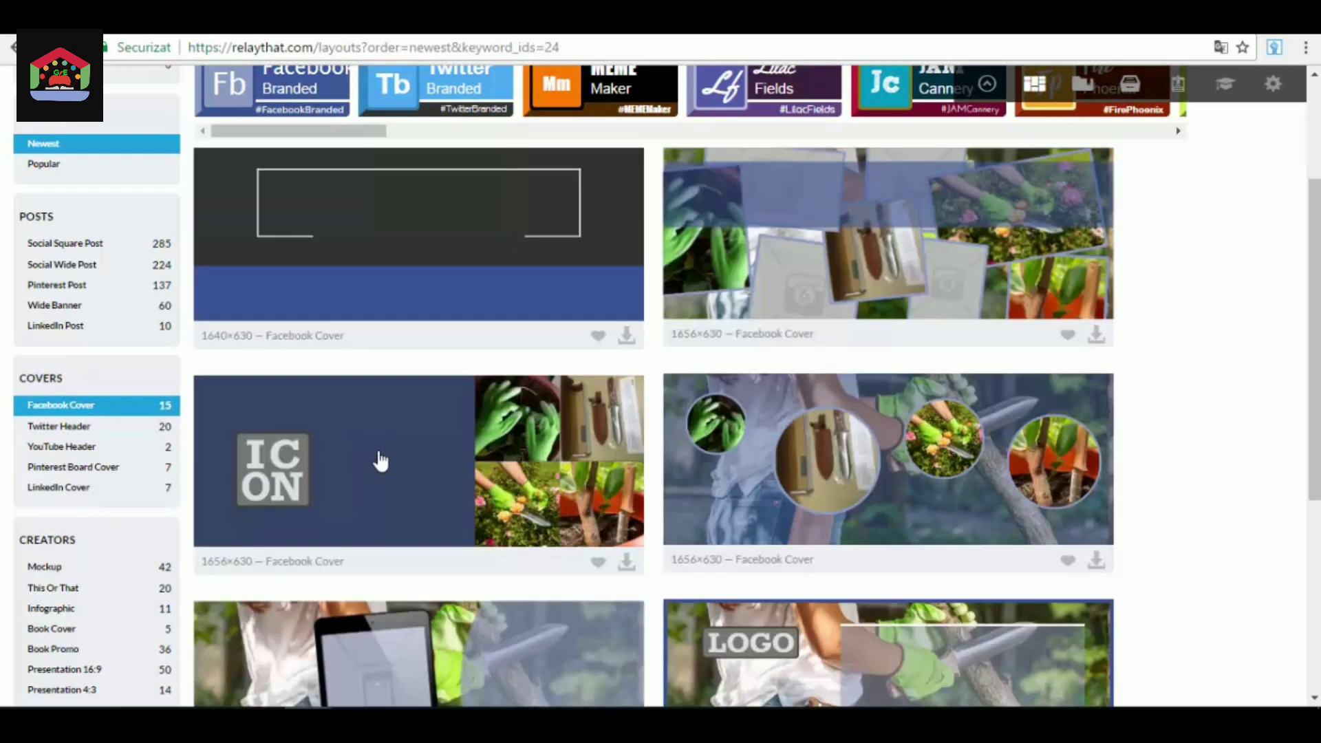
# Examine the available Facebook Cover layouts and compare their designs.
pyautogui.scroll(3, 378, 427)
pyautogui.scroll(-3, 316, 427)
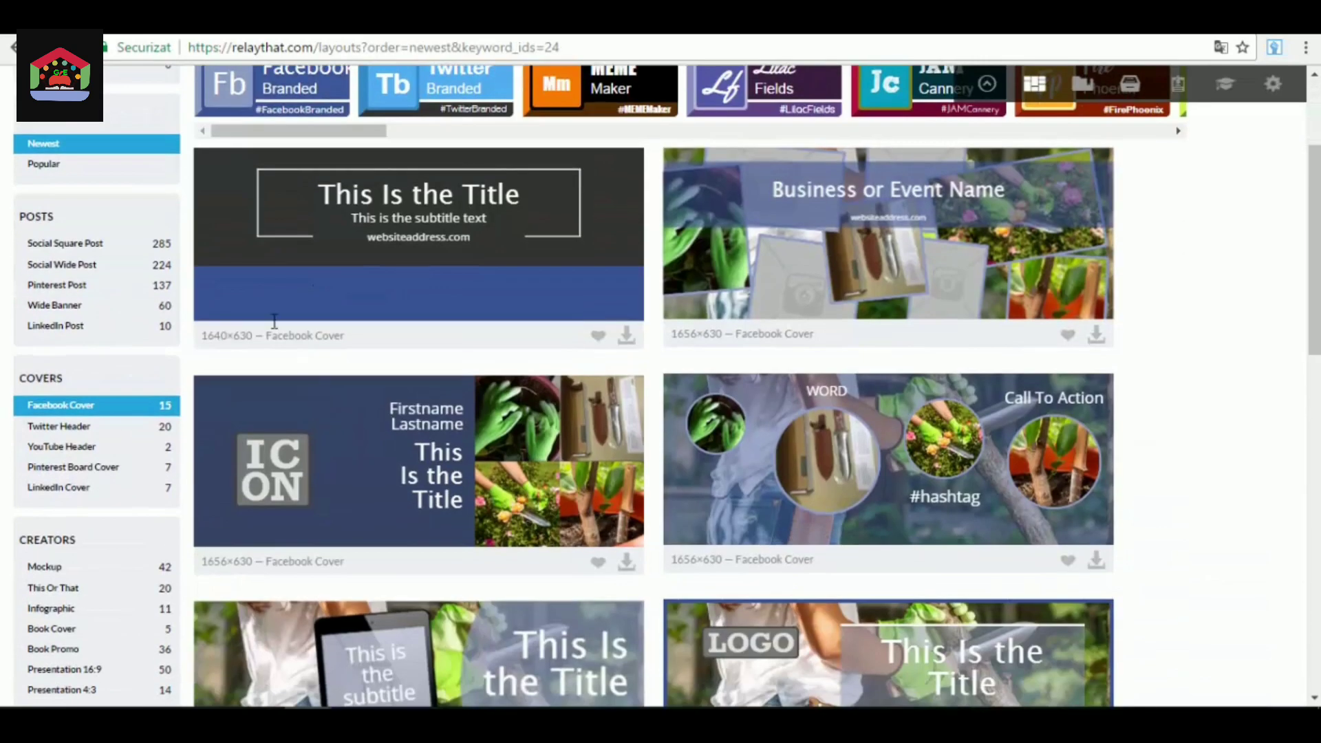
pyautogui.scroll(2, 804, 396)
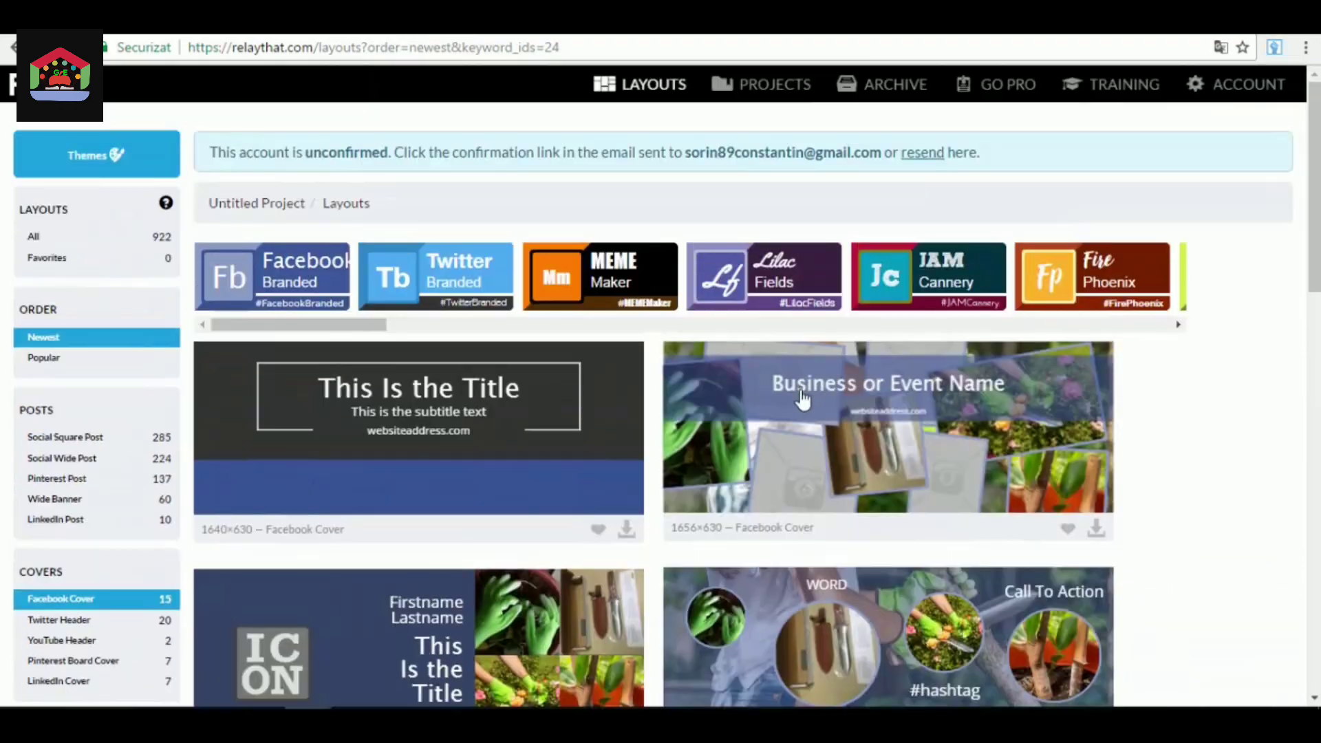
pyautogui.scroll(-3, 797, 385)
pyautogui.scroll(2, 791, 387)
pyautogui.scroll(-1, 469, 424)
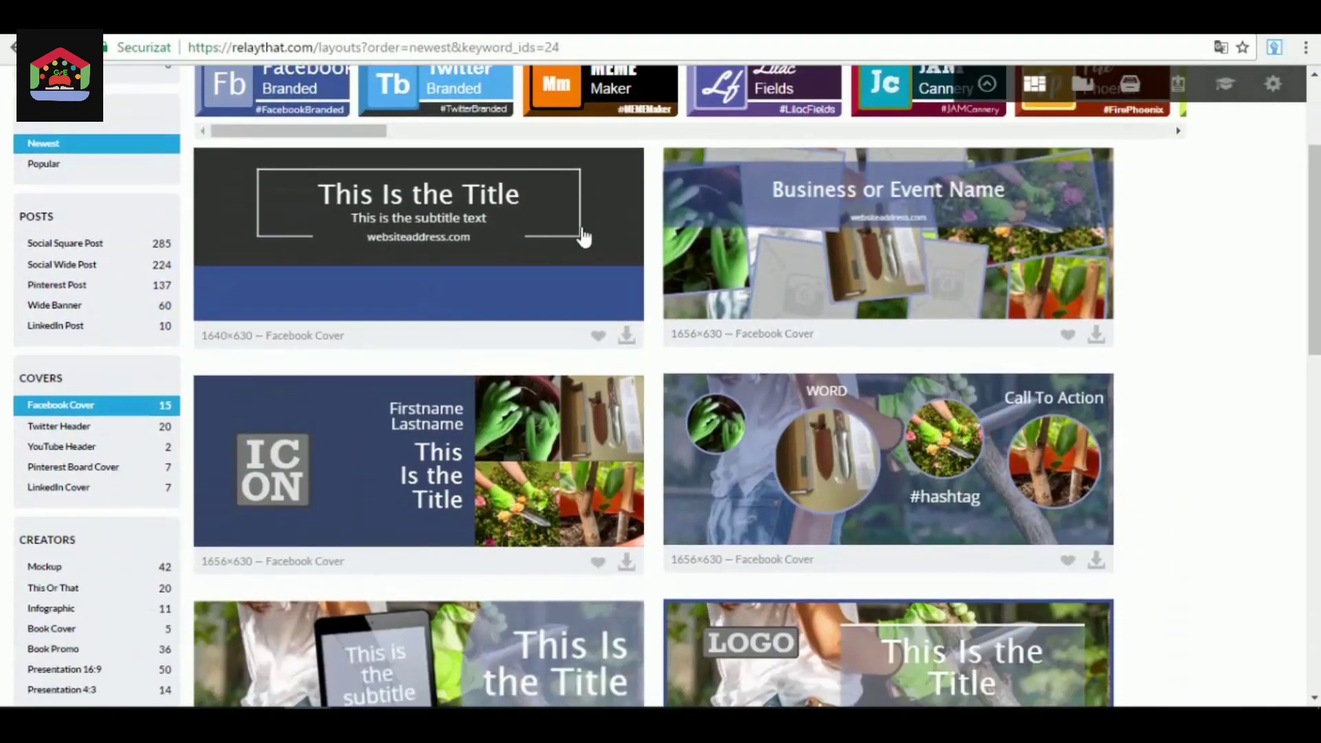
pyautogui.scroll(-5, 458, 354)
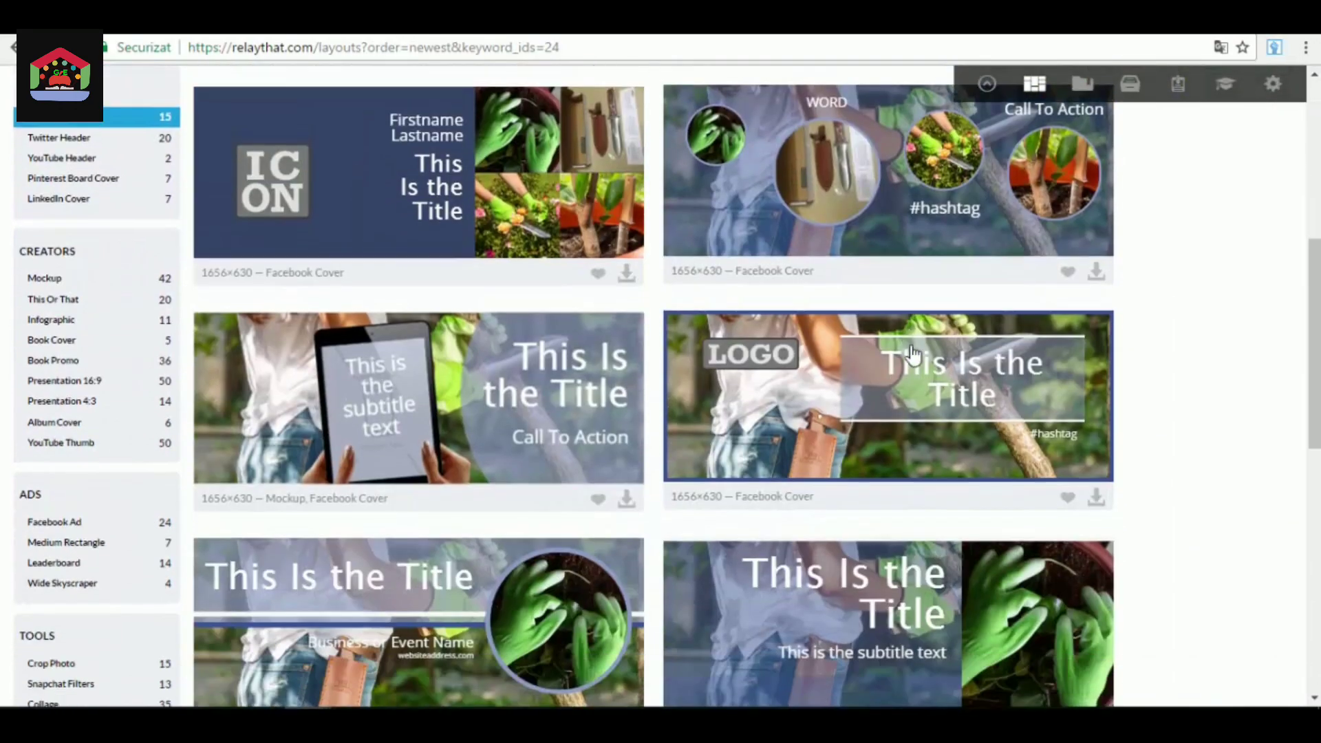
pyautogui.scroll(-3, 411, 434)
pyautogui.scroll(-6, 411, 435)
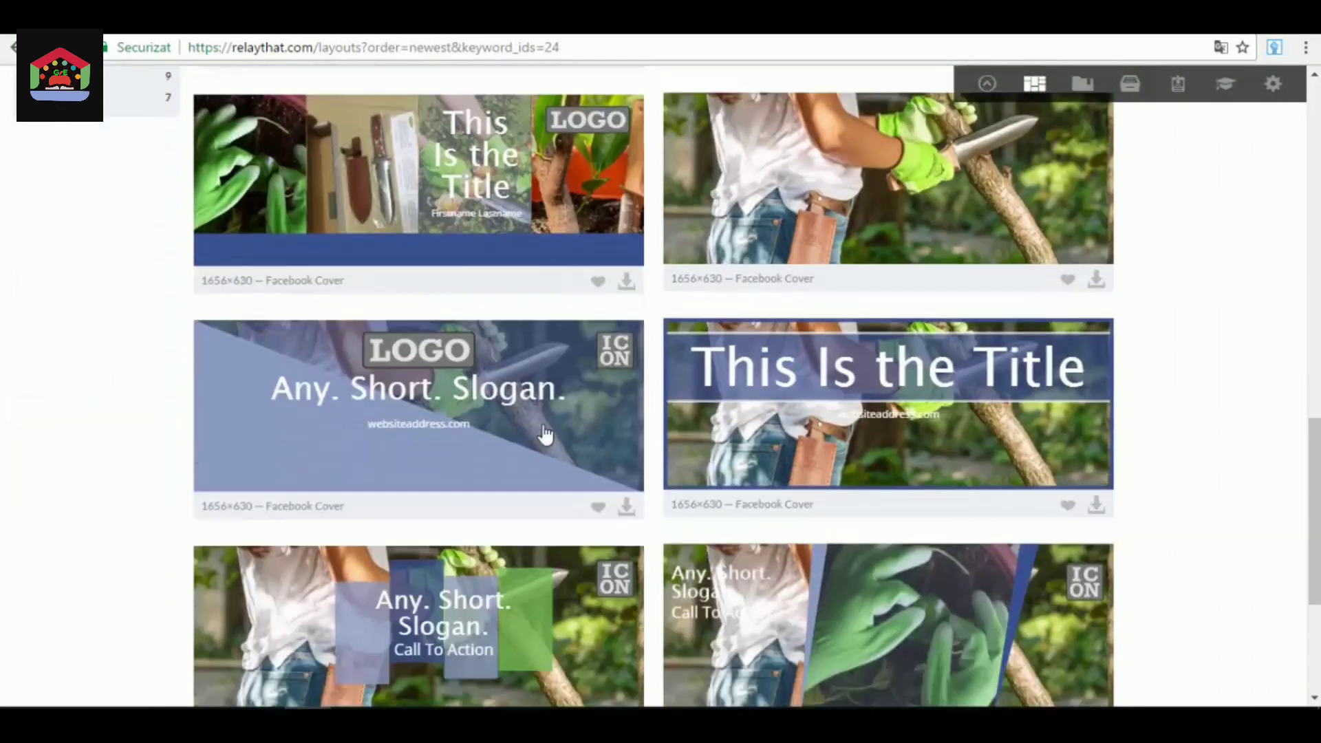
pyautogui.scroll(10, 546, 437)
pyautogui.scroll(1, 614, 455)
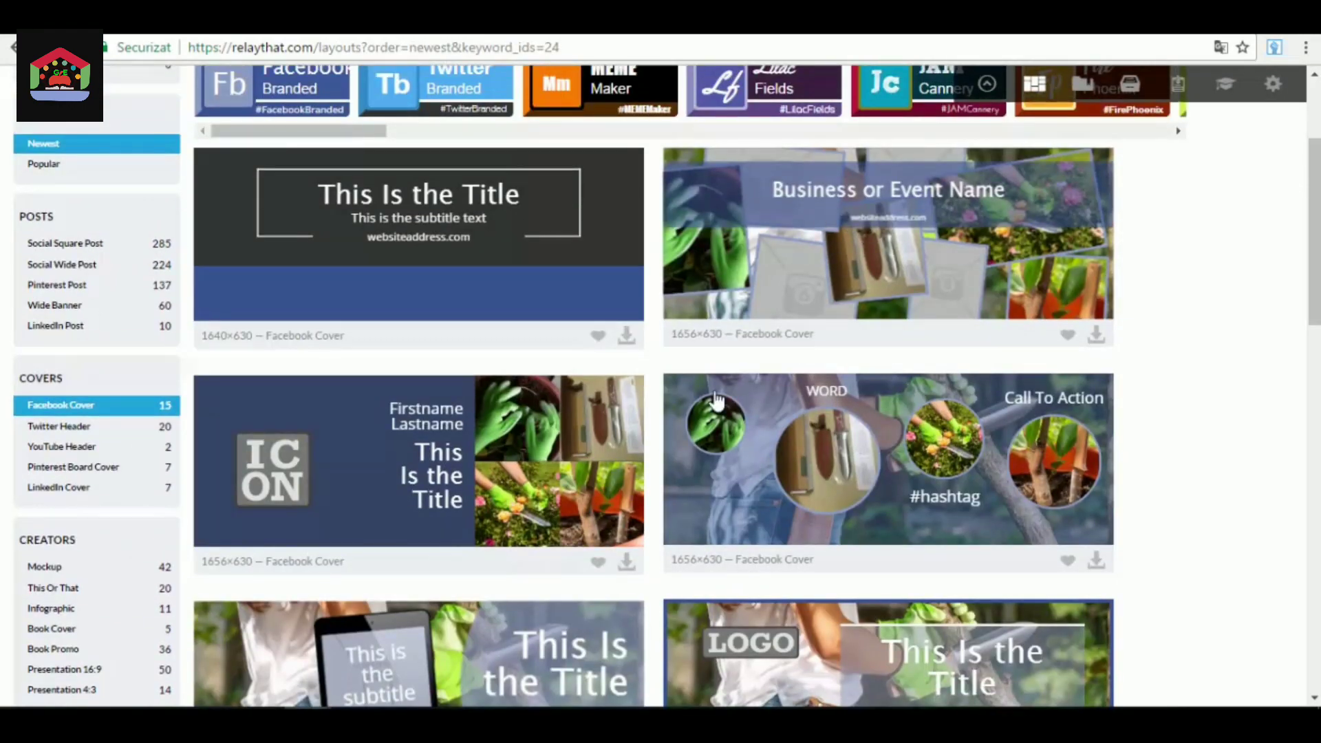
# Open the Facebook Cover layout with four circular photos for editing and review its text, font, color and photo options.
pyautogui.click(912, 528)
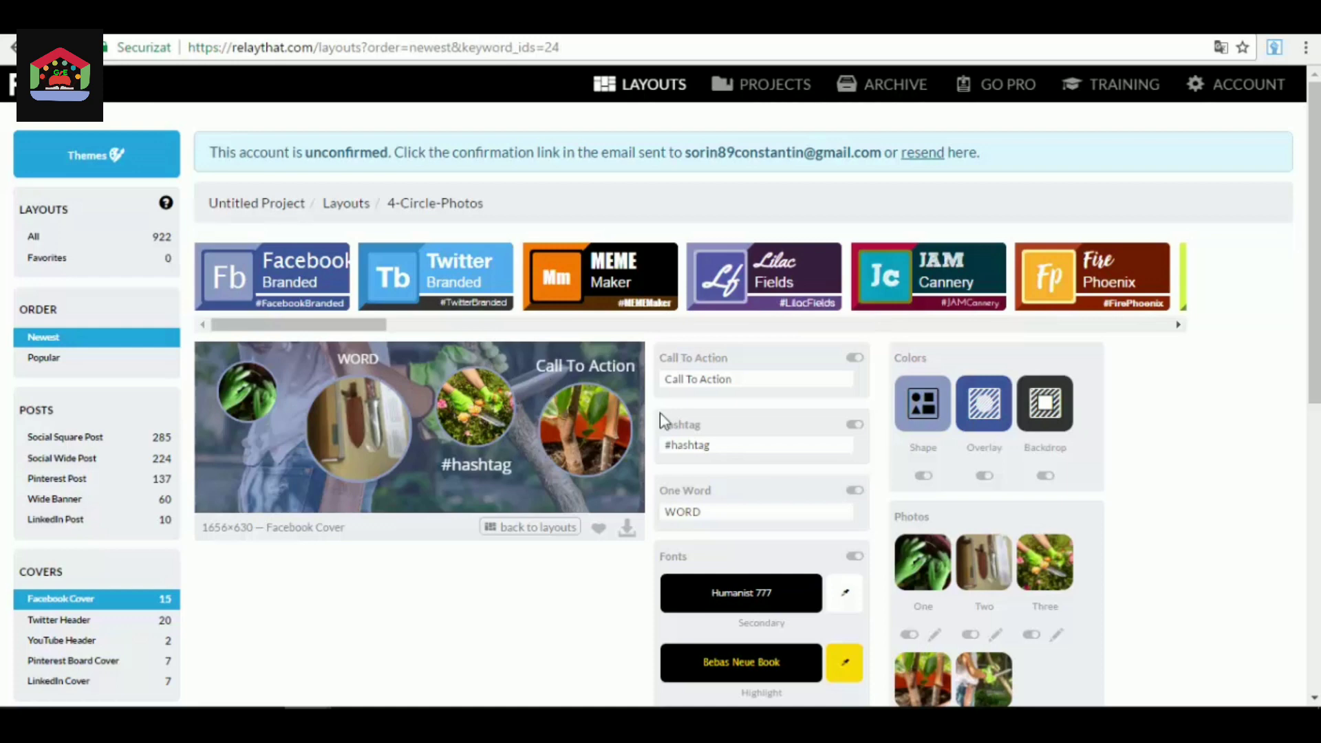
pyautogui.scroll(-2, 569, 407)
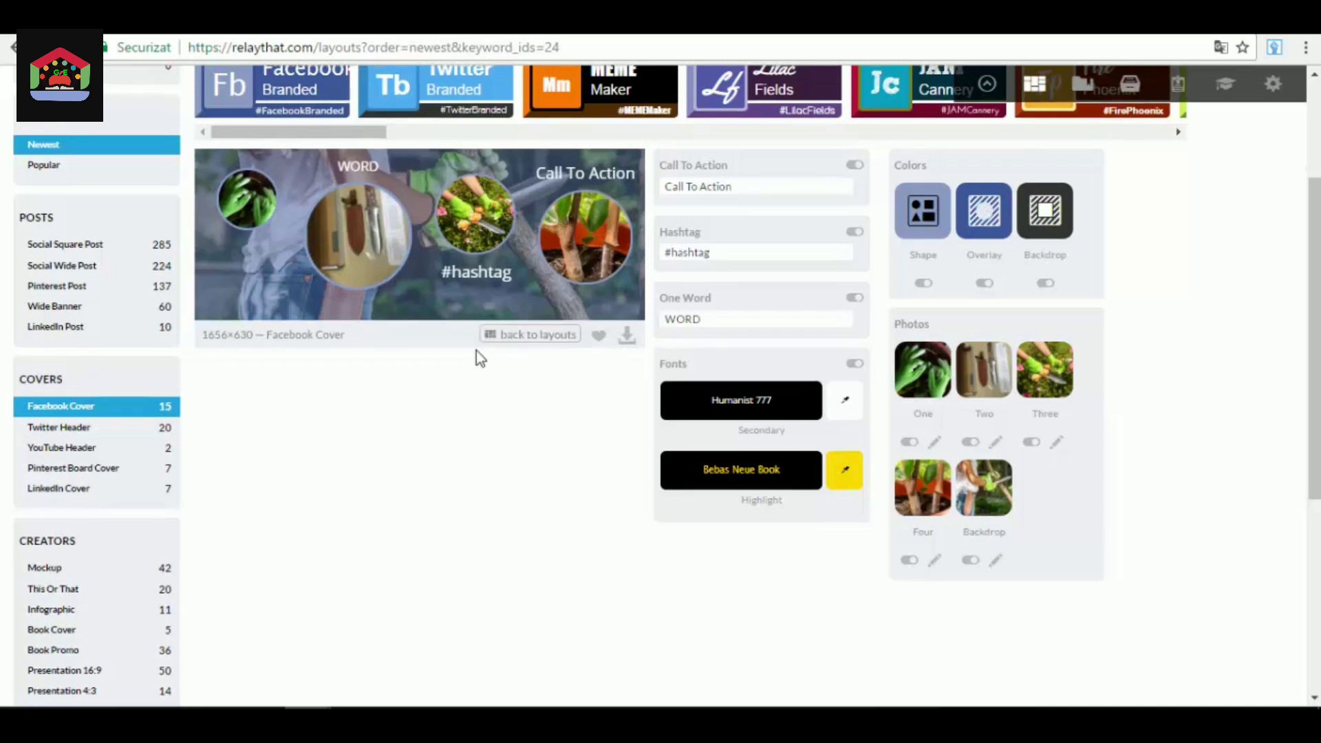
pyautogui.scroll(2, 476, 349)
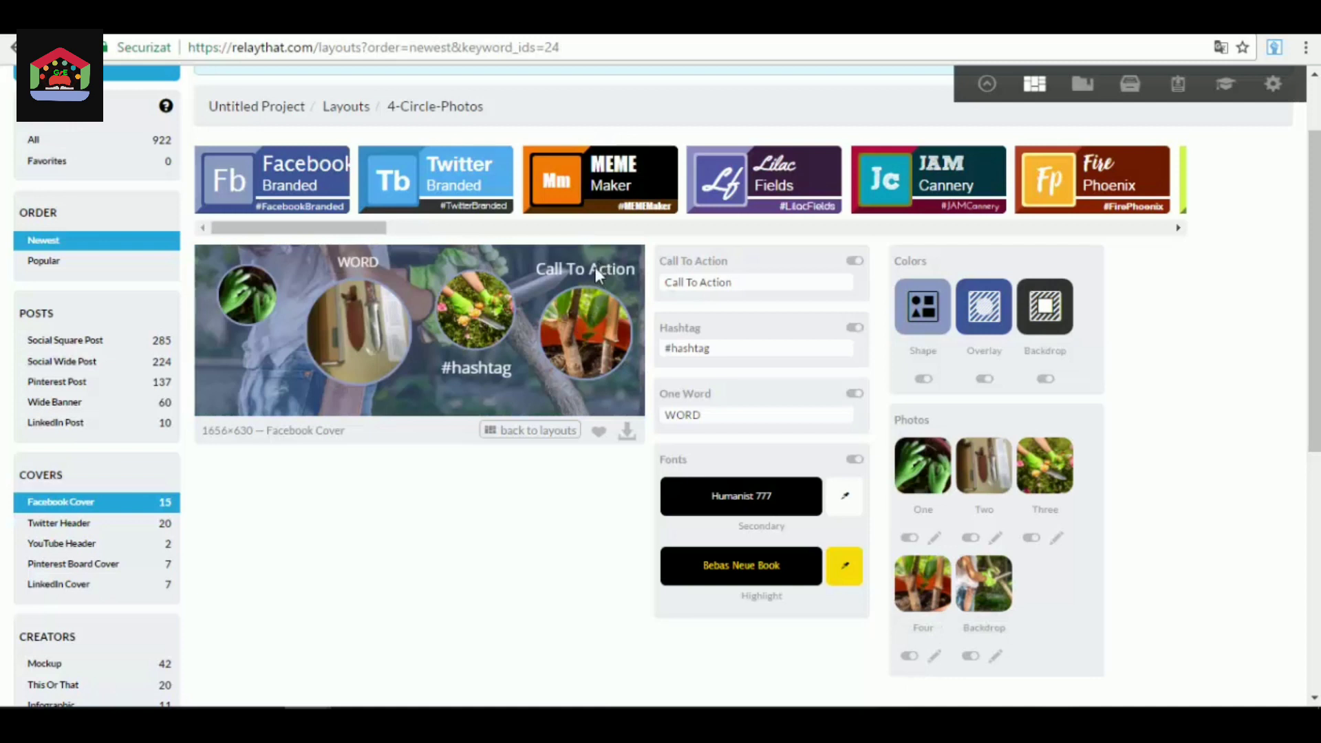
# Hide and show photo Four again, and apply the Darken filter to it.
pyautogui.click(908, 655)
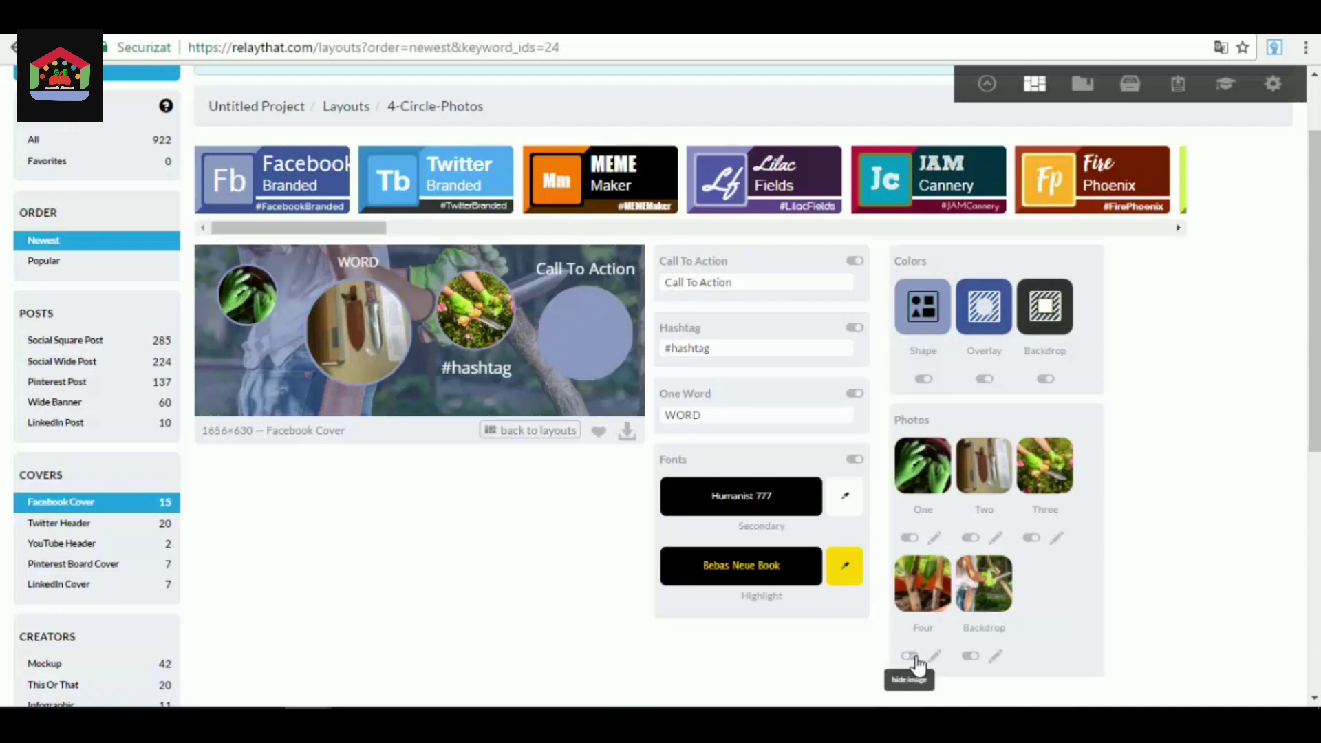
pyautogui.click(910, 655)
pyautogui.click(935, 657)
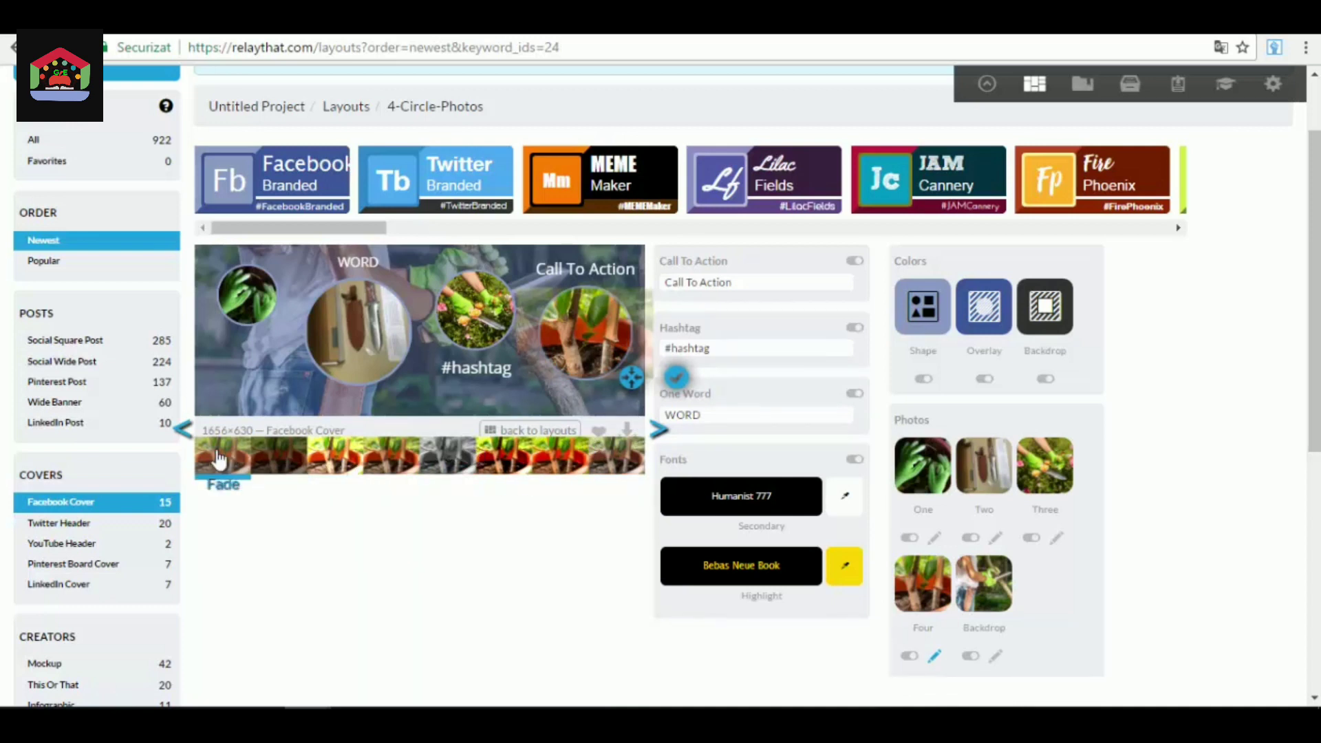
pyautogui.click(275, 460)
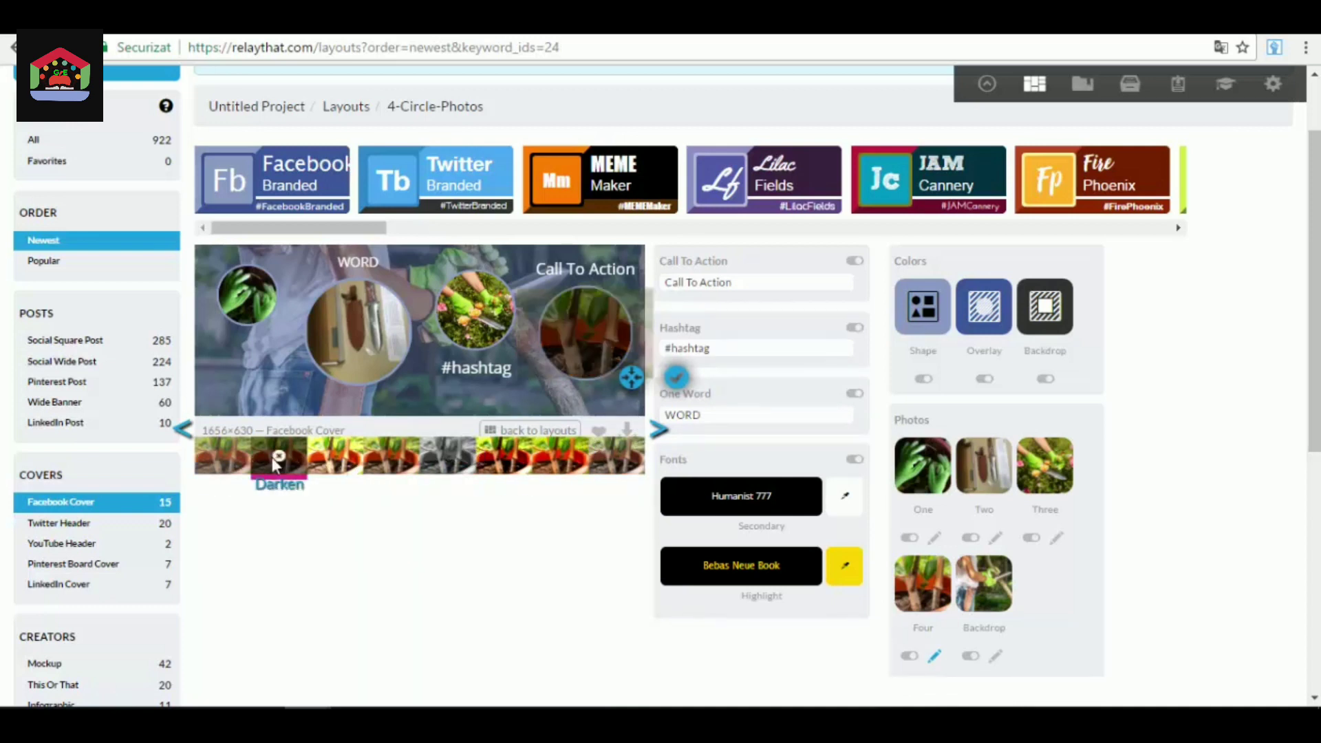
# Try several filters on photo Four, including Contrast, blue and green tints, Vignette and Smooth.
pyautogui.click(222, 459)
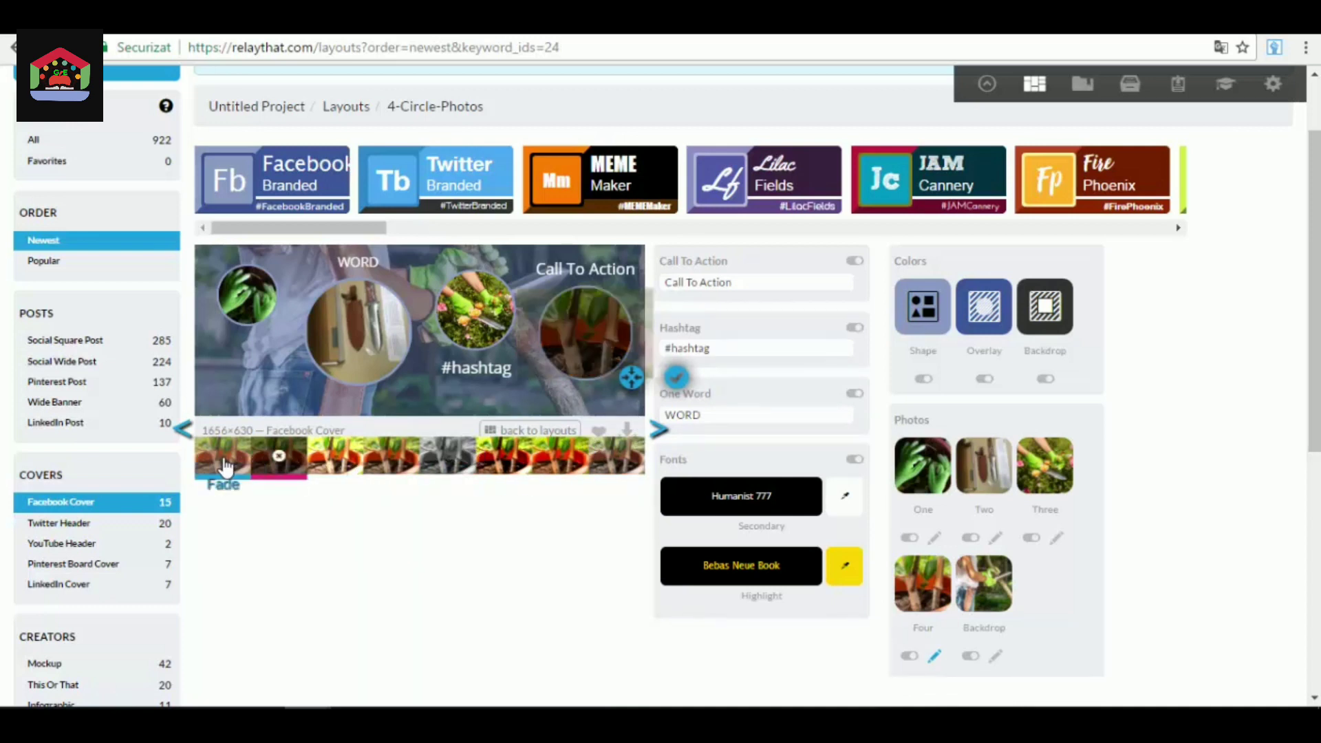
pyautogui.click(494, 471)
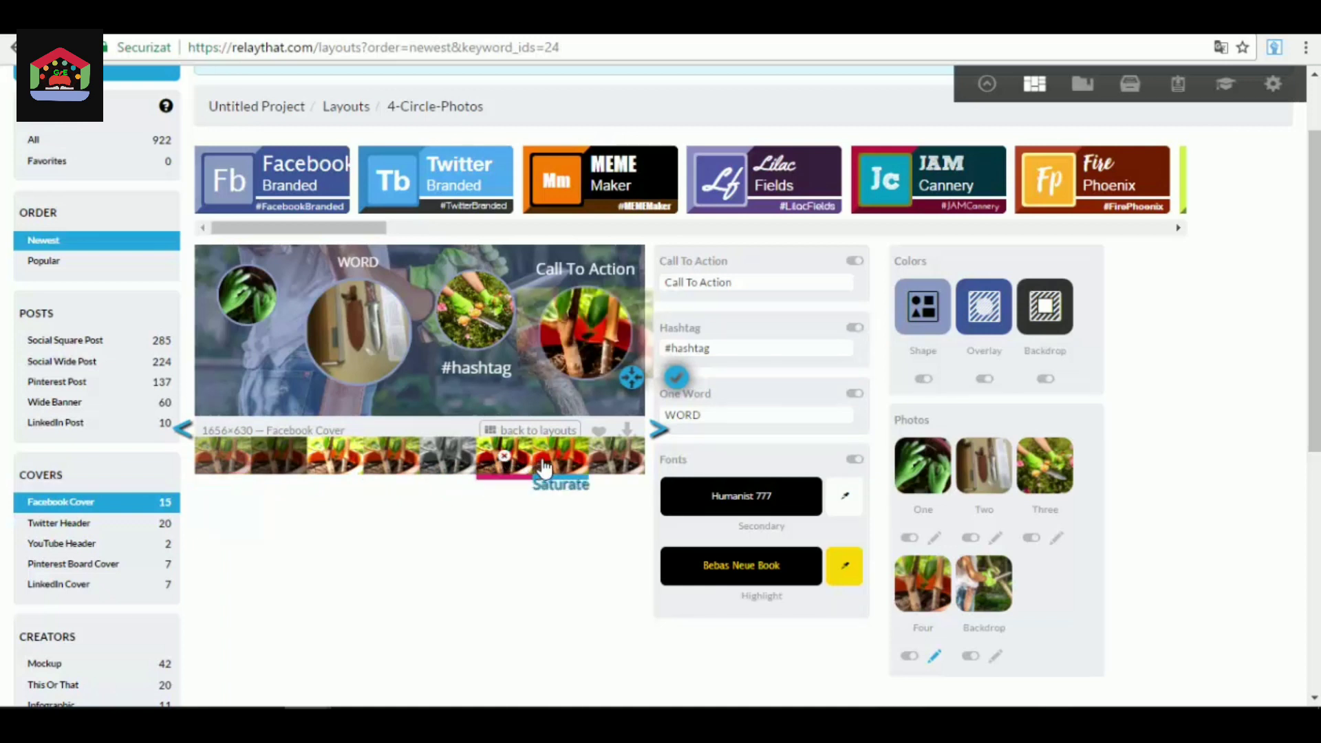
pyautogui.click(659, 434)
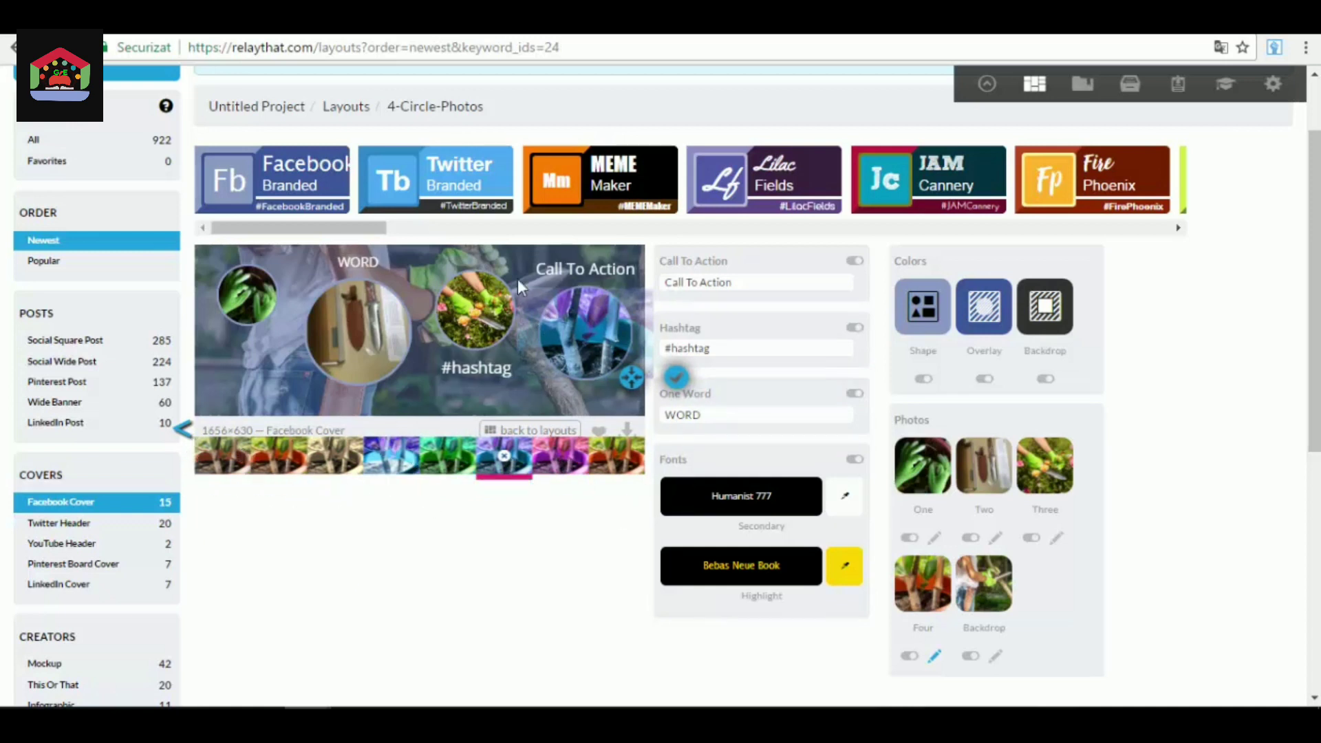
pyautogui.click(390, 455)
pyautogui.click(454, 455)
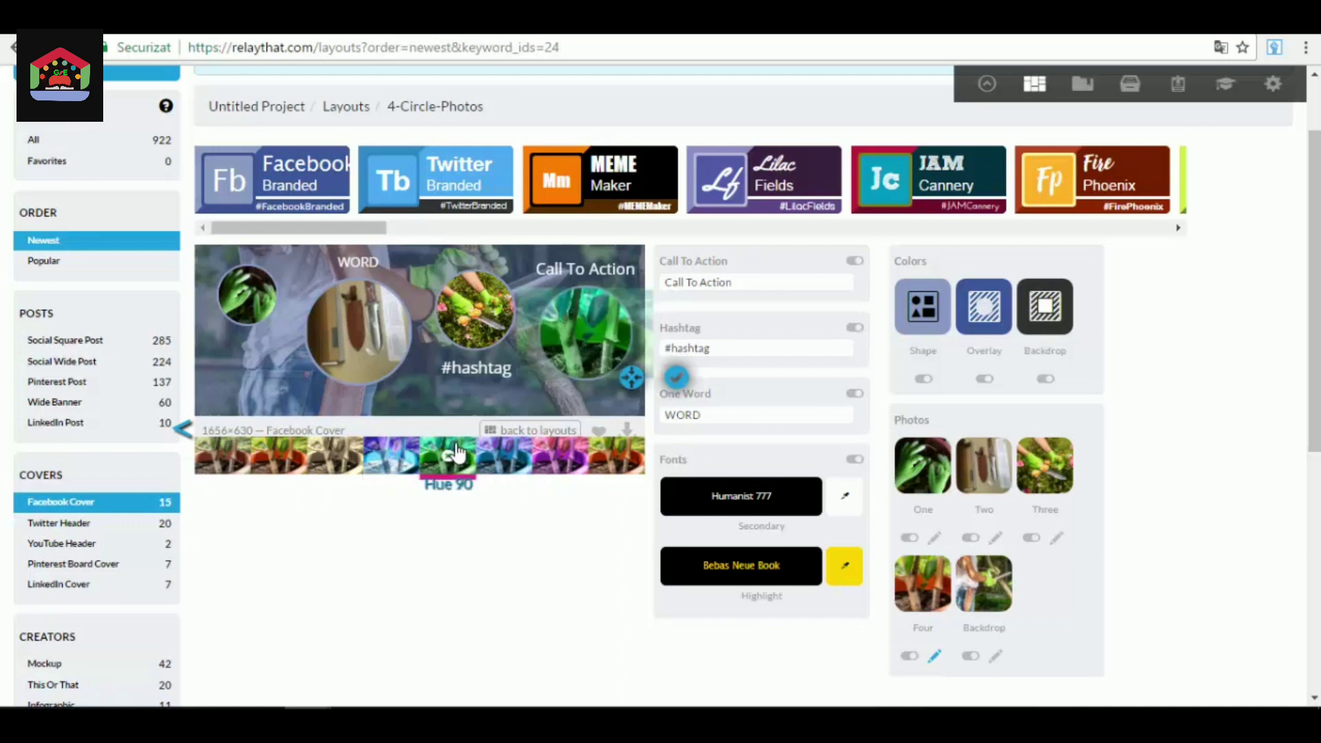
pyautogui.click(292, 457)
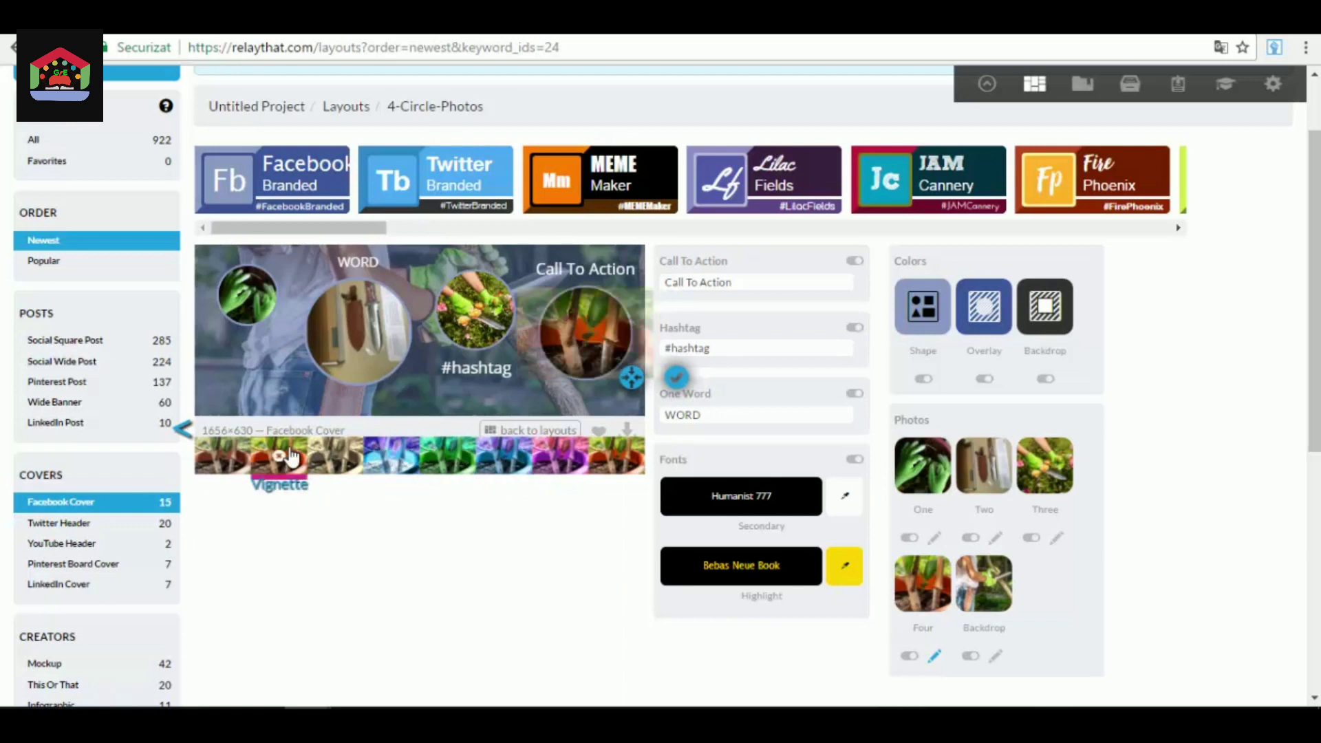
pyautogui.click(616, 458)
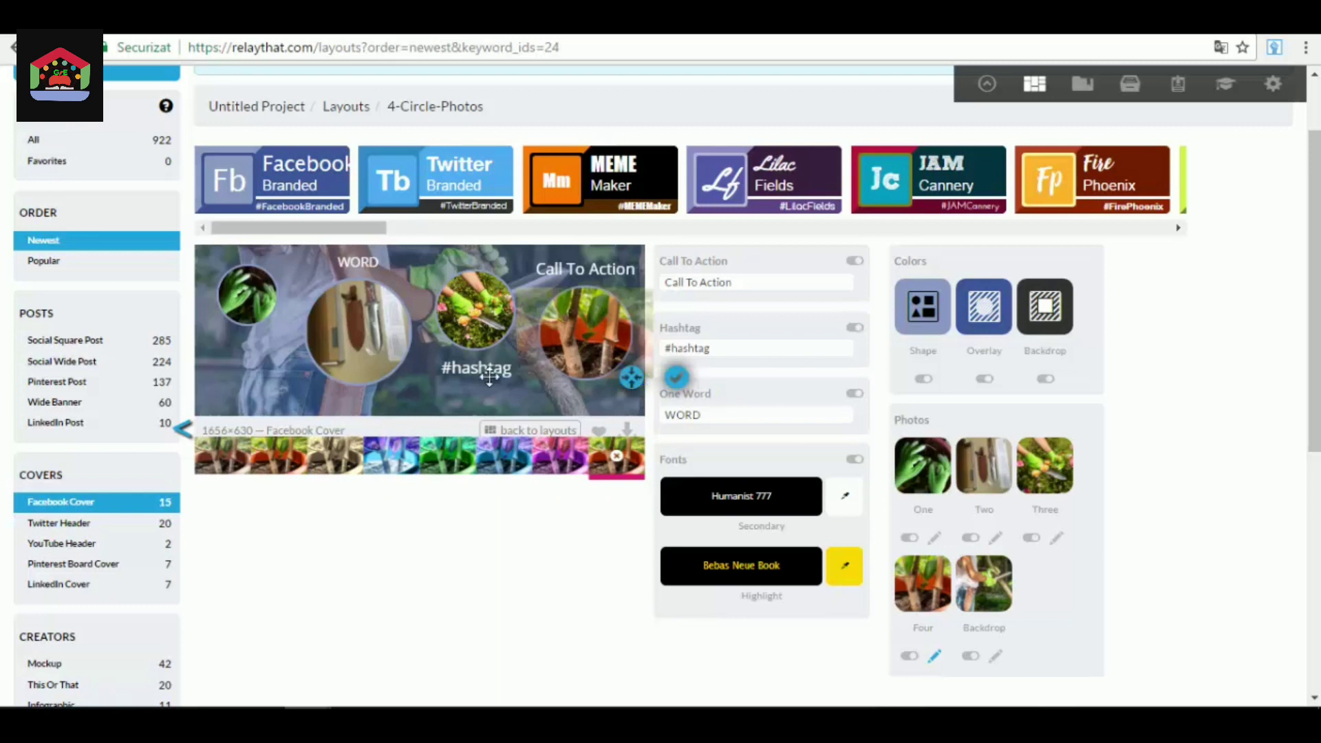
# Apply the Contrast filter to photo Four and confirm the adjustment.
pyautogui.click(184, 432)
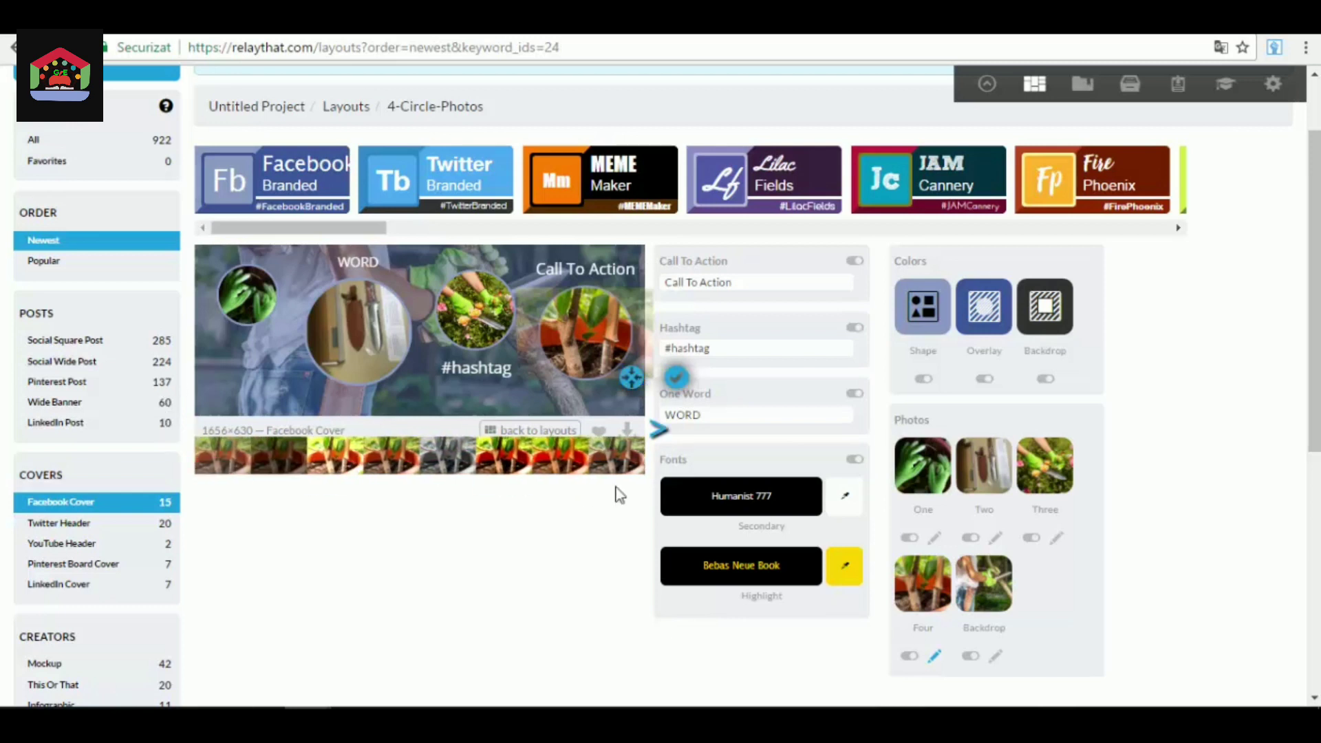
pyautogui.click(515, 453)
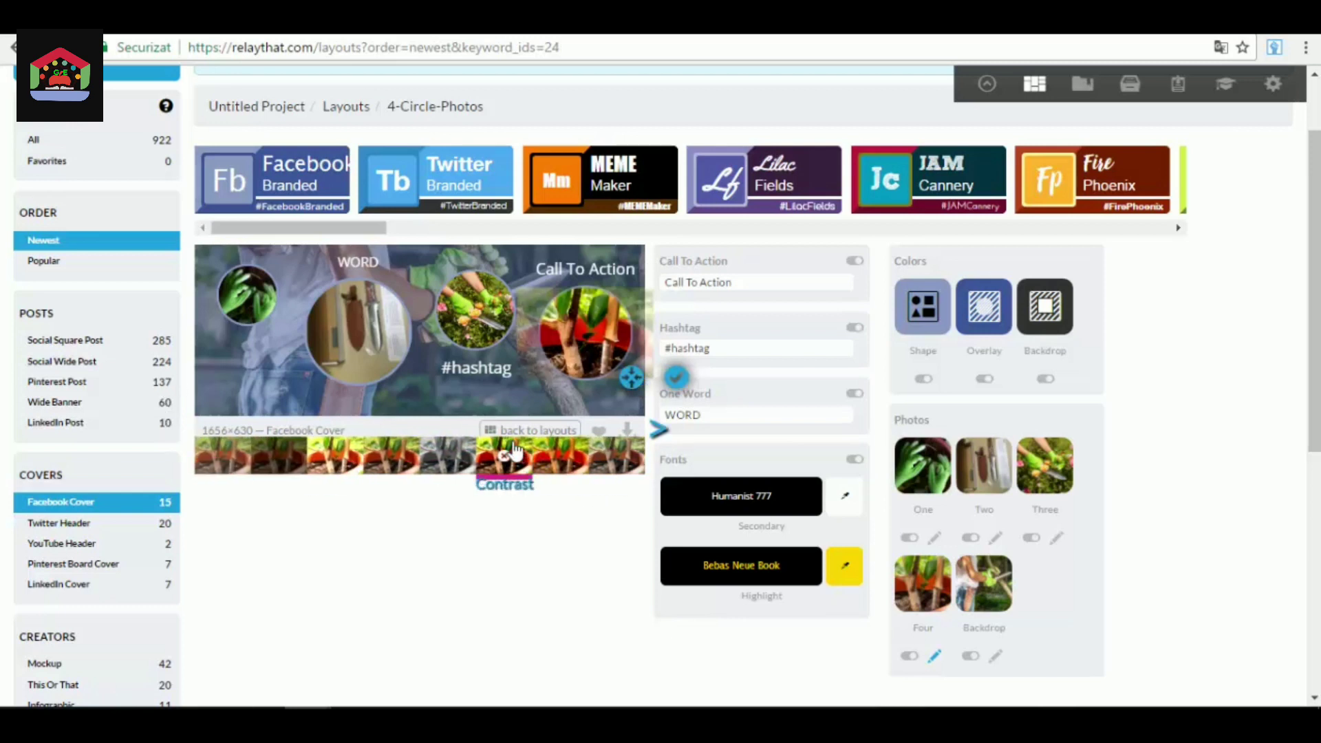
pyautogui.click(676, 380)
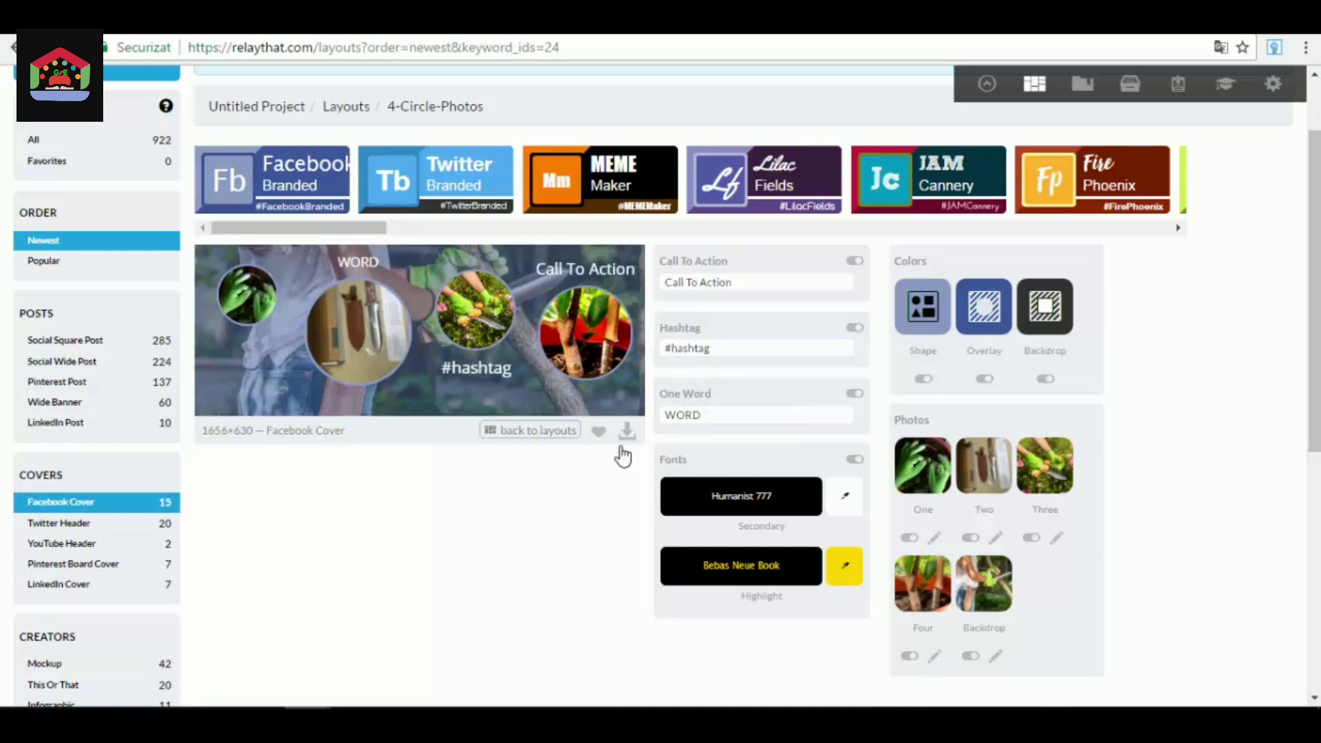
# Replace photo Four with the ilove_otto image from the Downloads folder.
pyautogui.click(928, 584)
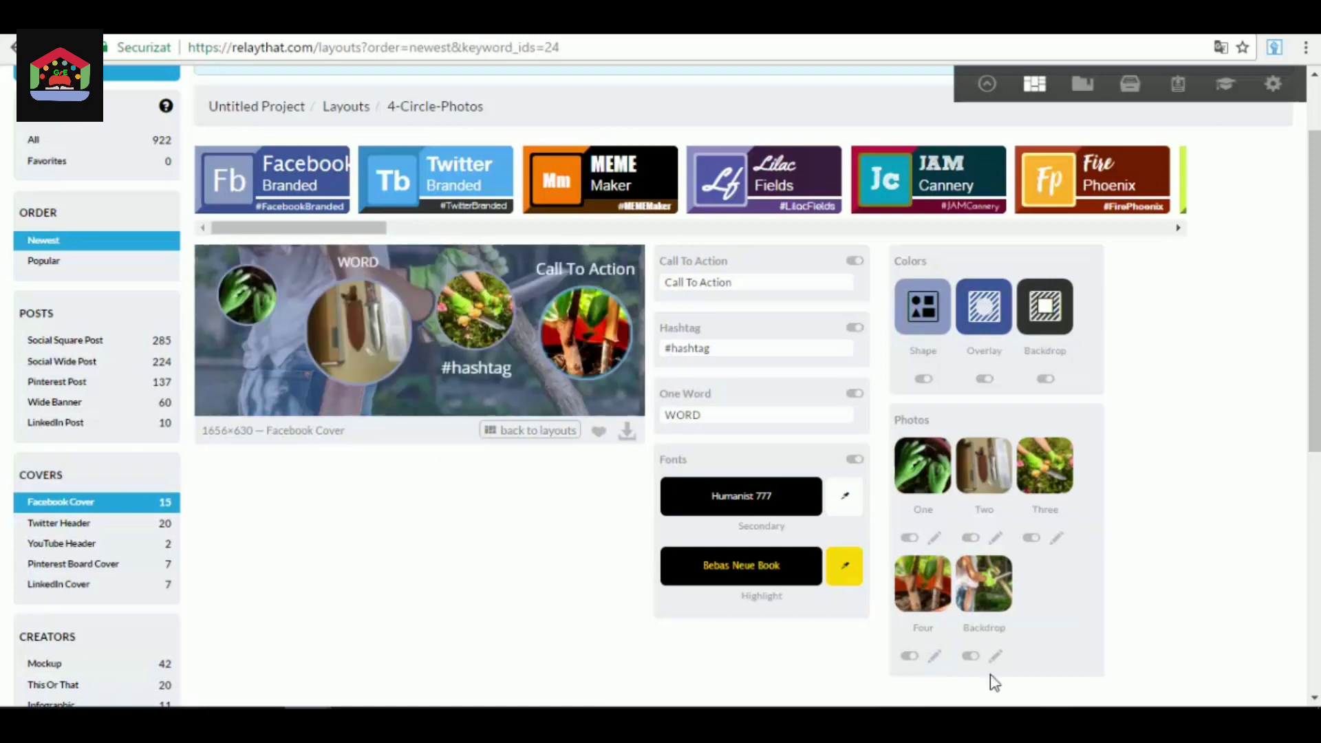
pyautogui.click(948, 582)
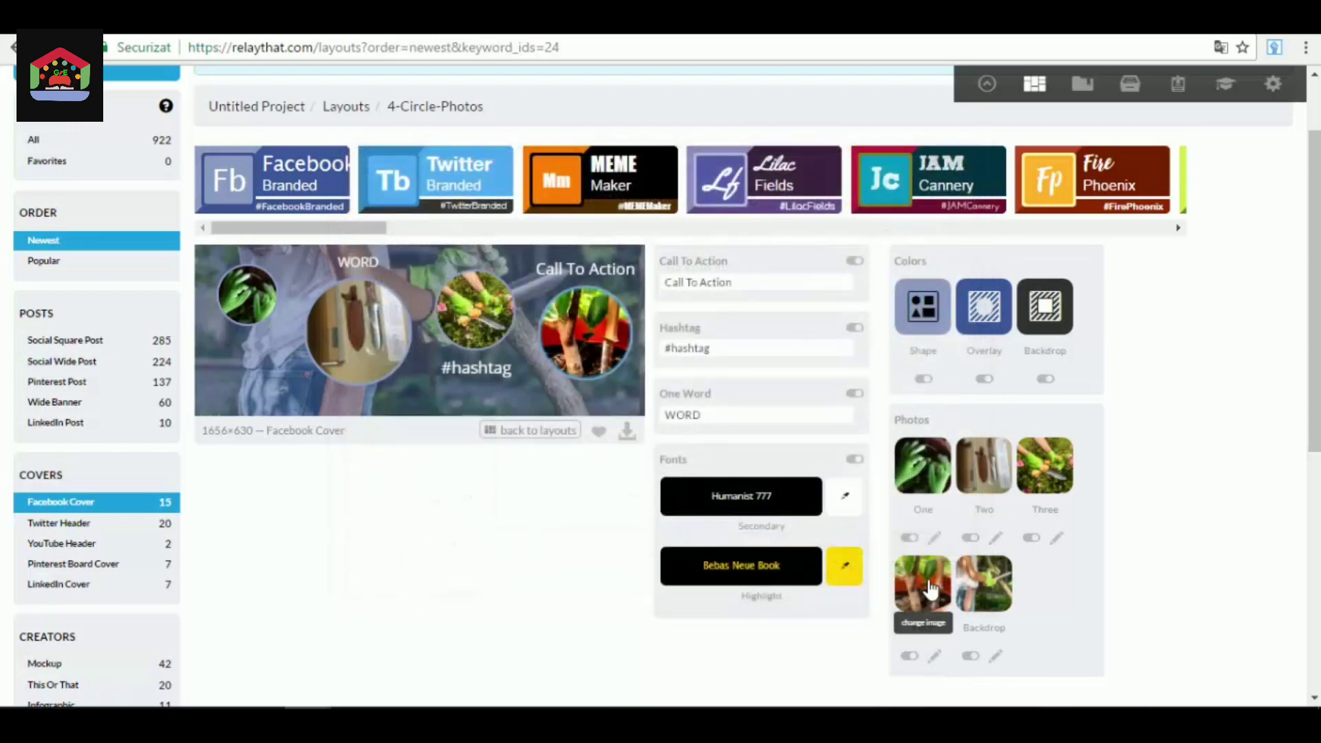
pyautogui.click(928, 584)
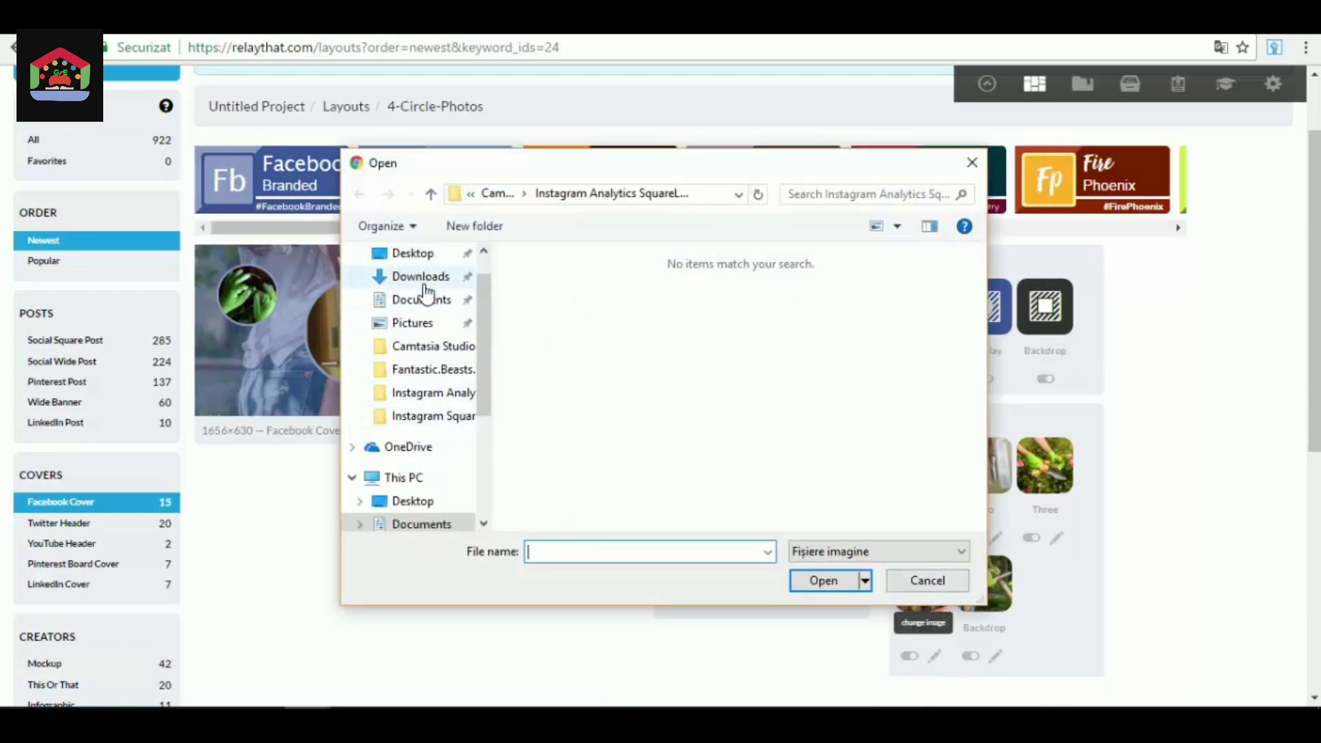
pyautogui.click(423, 282)
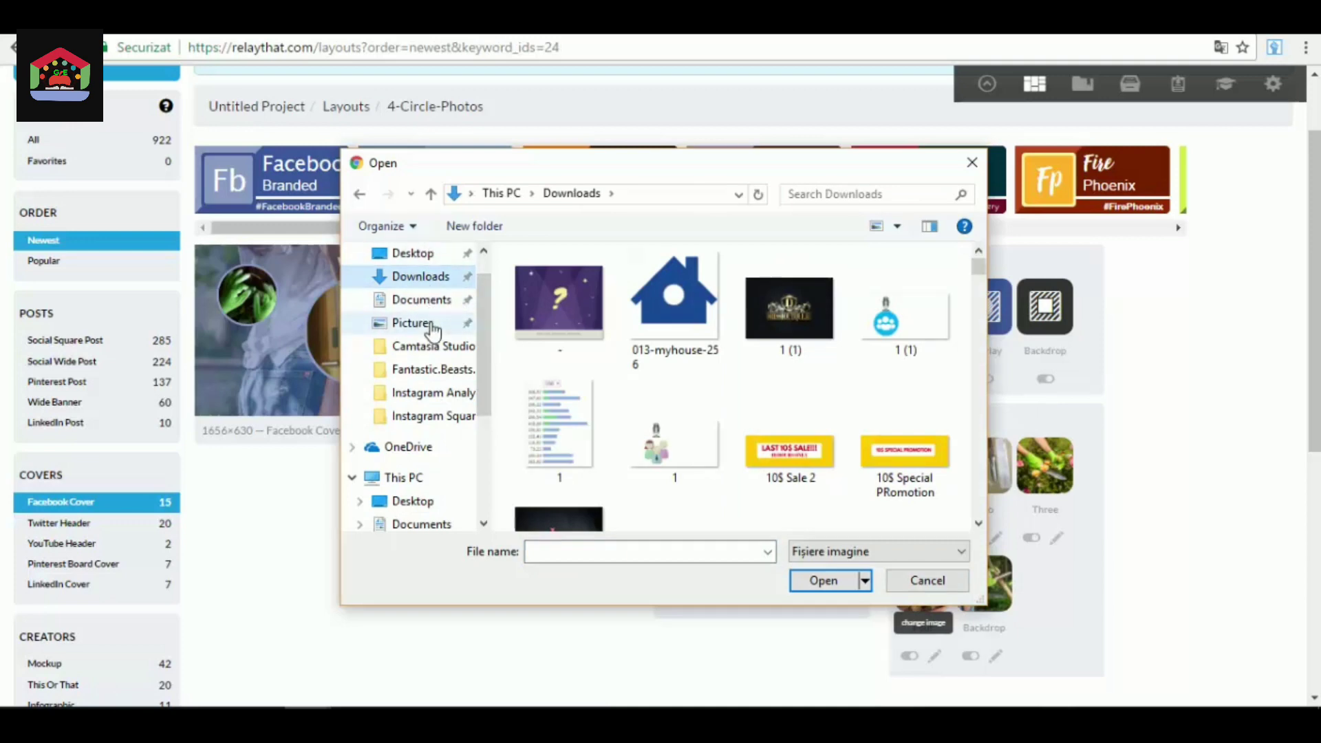
pyautogui.scroll(-3, 696, 390)
pyautogui.scroll(-5, 617, 420)
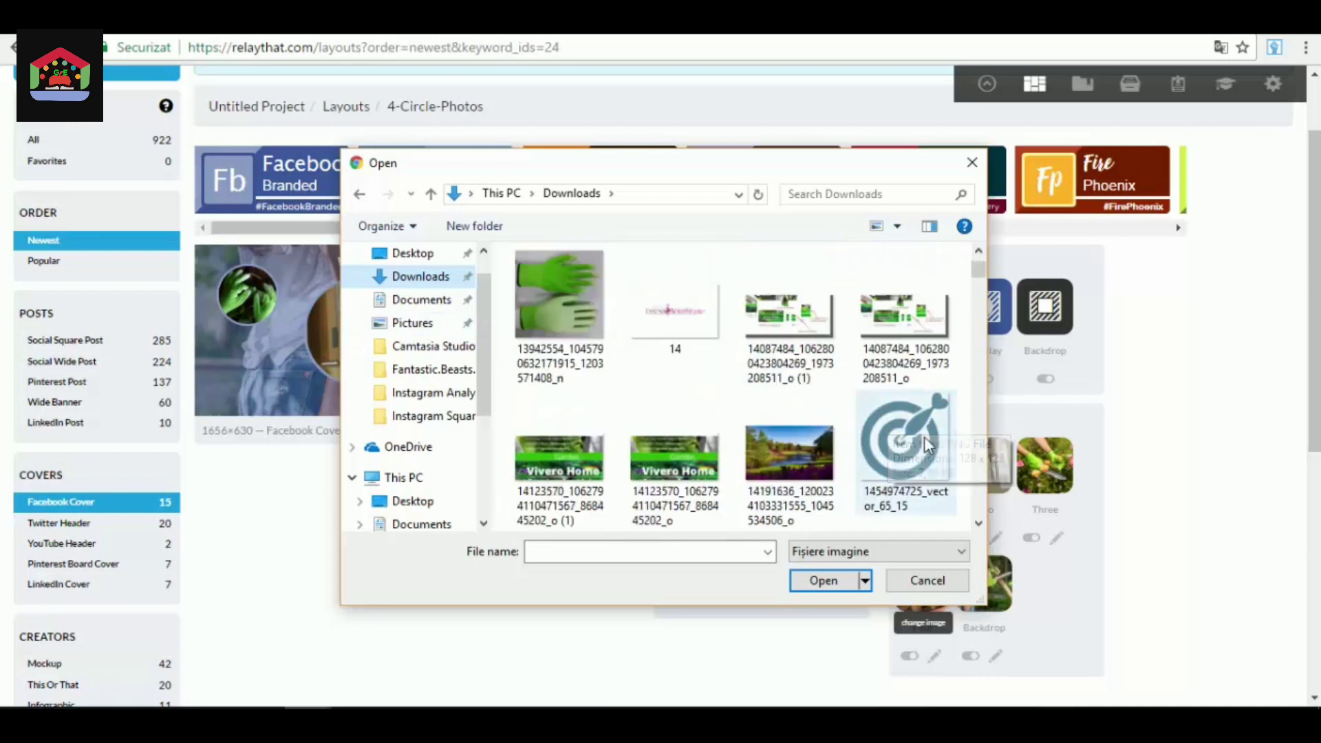
pyautogui.scroll(-10, 901, 430)
pyautogui.scroll(-10, 911, 423)
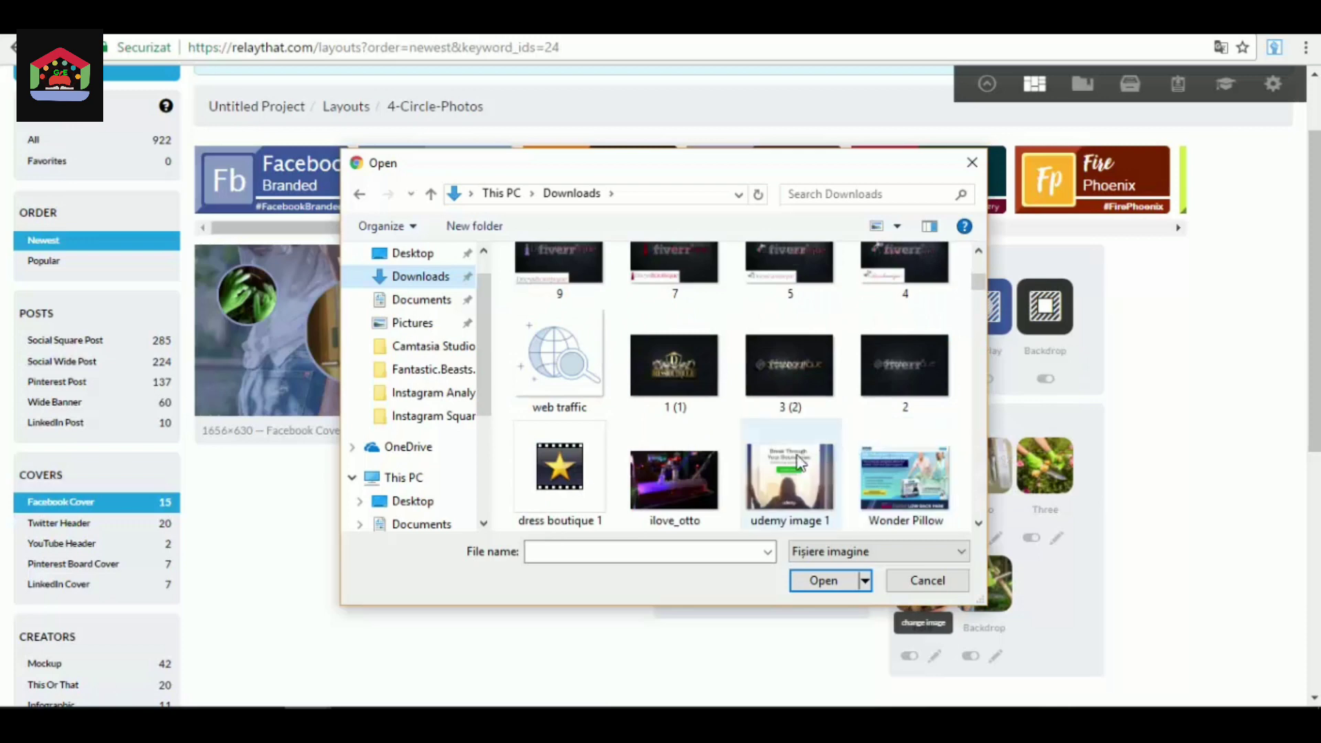
pyautogui.scroll(-2, 732, 465)
pyautogui.scroll(1, 681, 420)
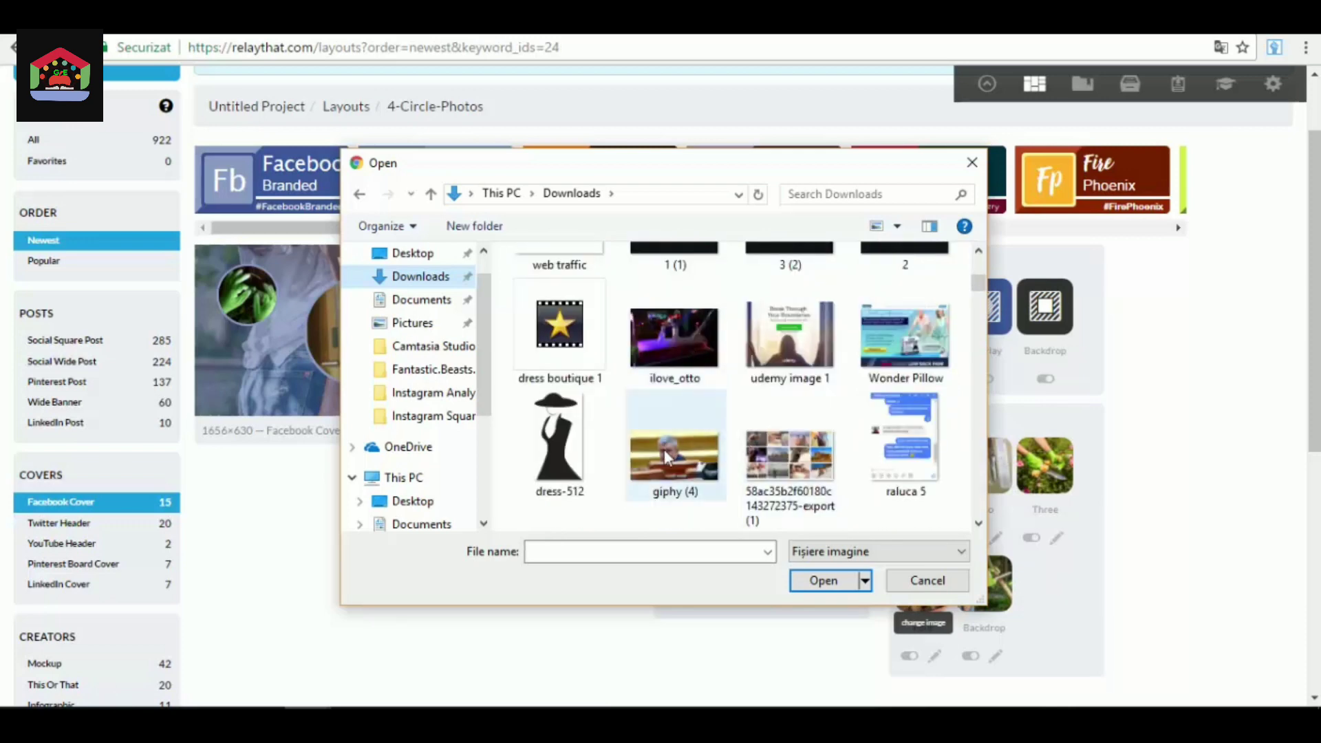
pyautogui.click(696, 410)
pyautogui.click(829, 584)
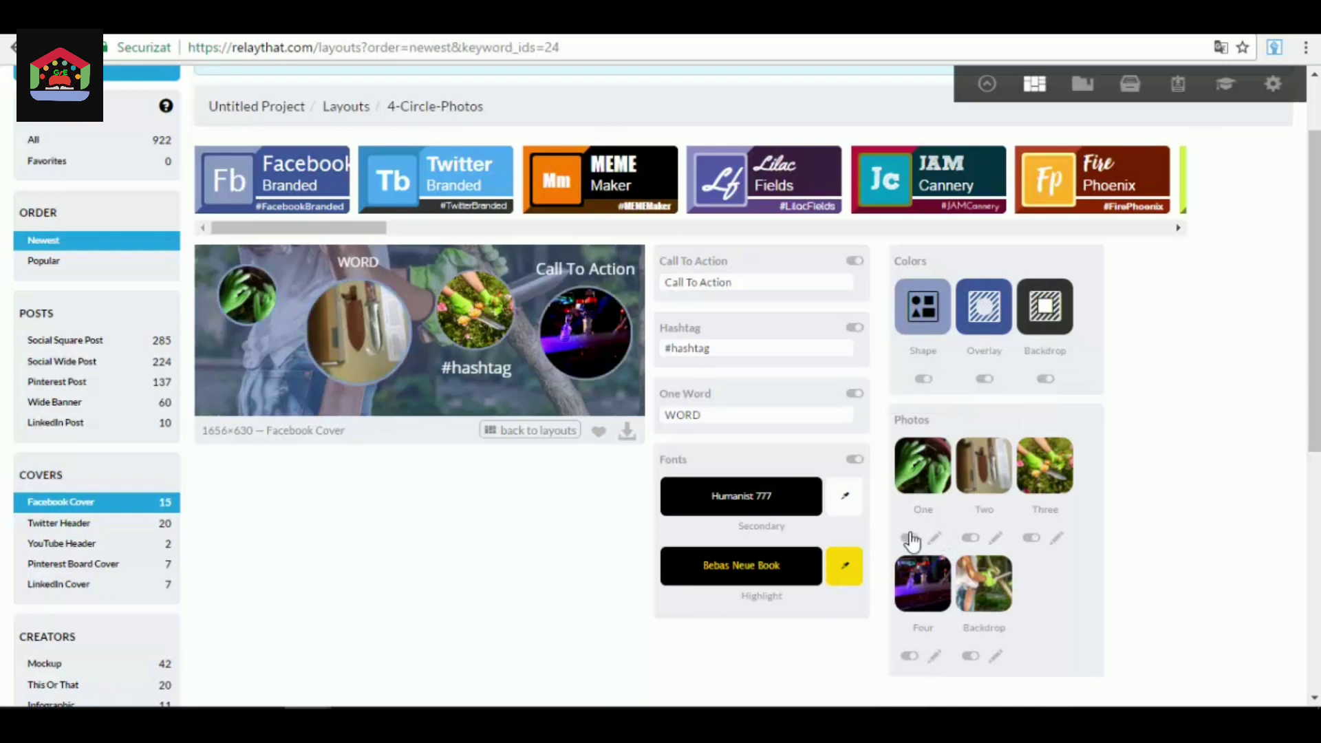
# Change the Shape color around the circular photos to the near-white shade #e9ebf2.
pyautogui.click(937, 313)
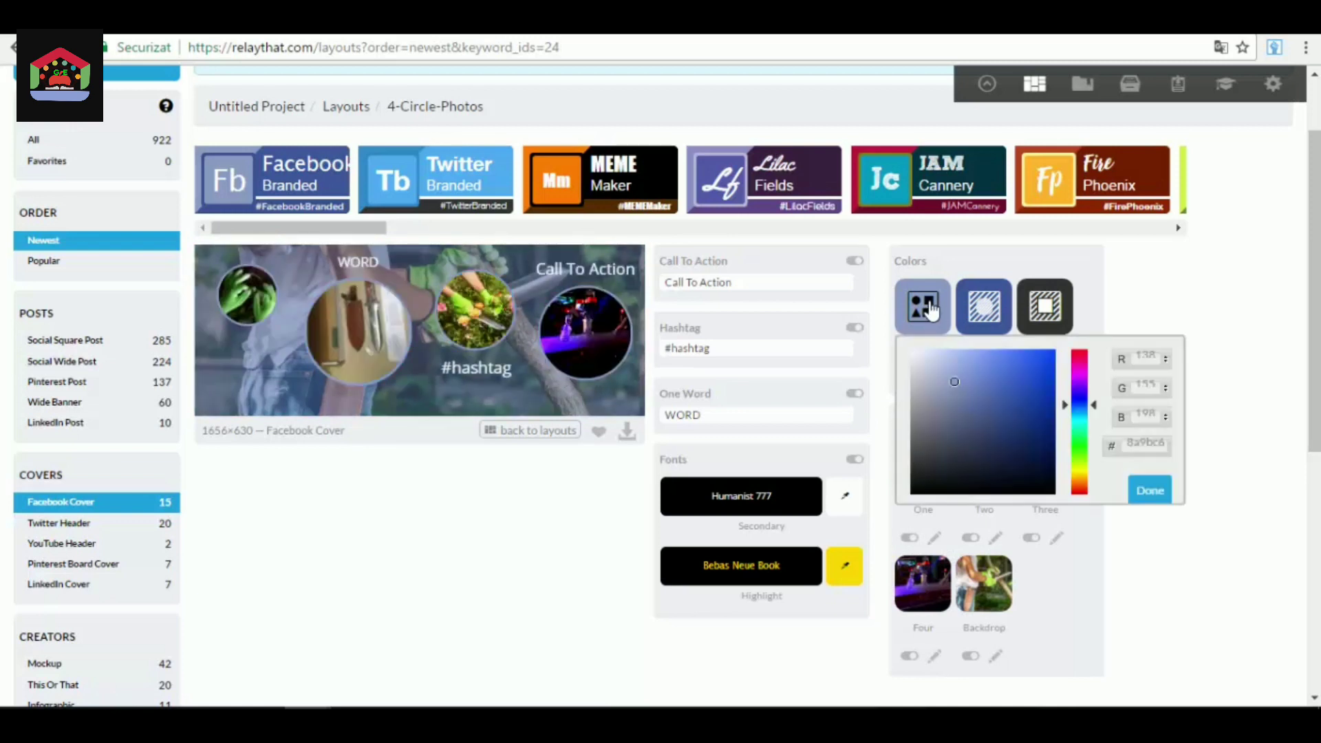
pyautogui.click(1016, 427)
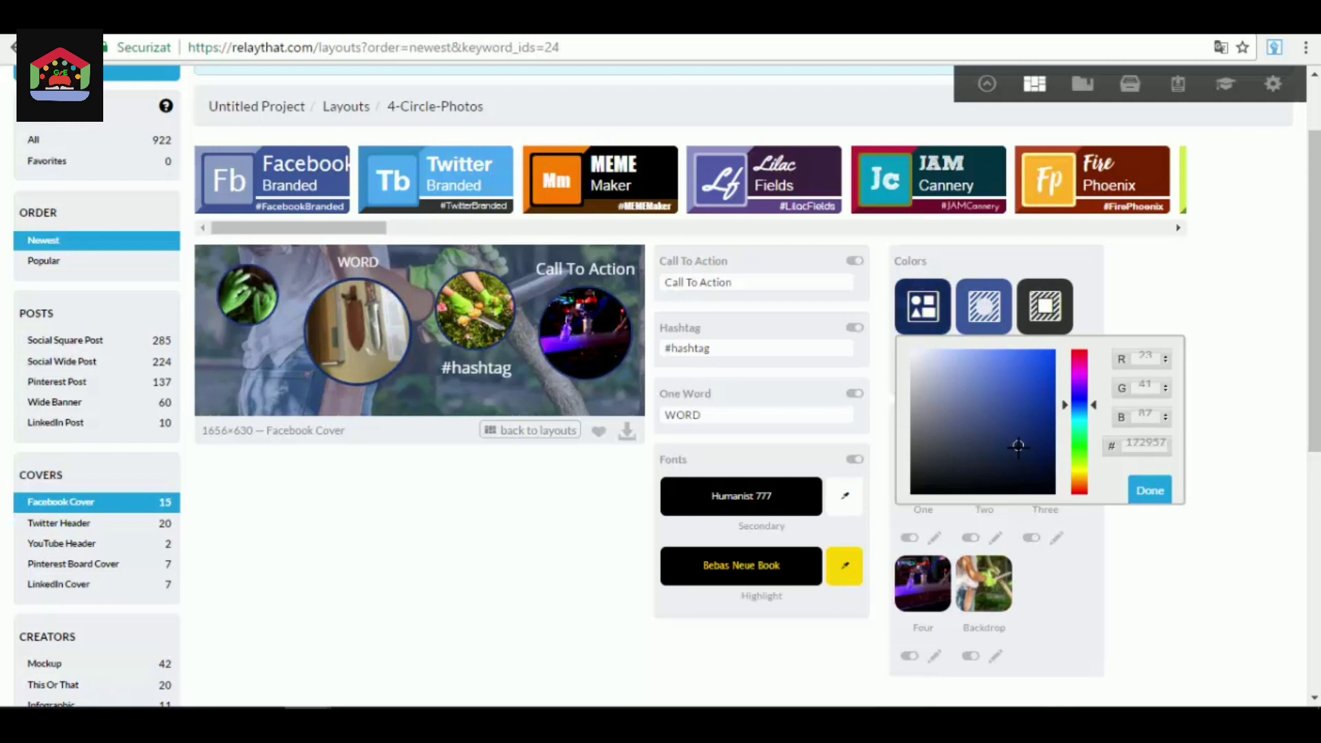
pyautogui.click(1016, 420)
pyautogui.click(1011, 410)
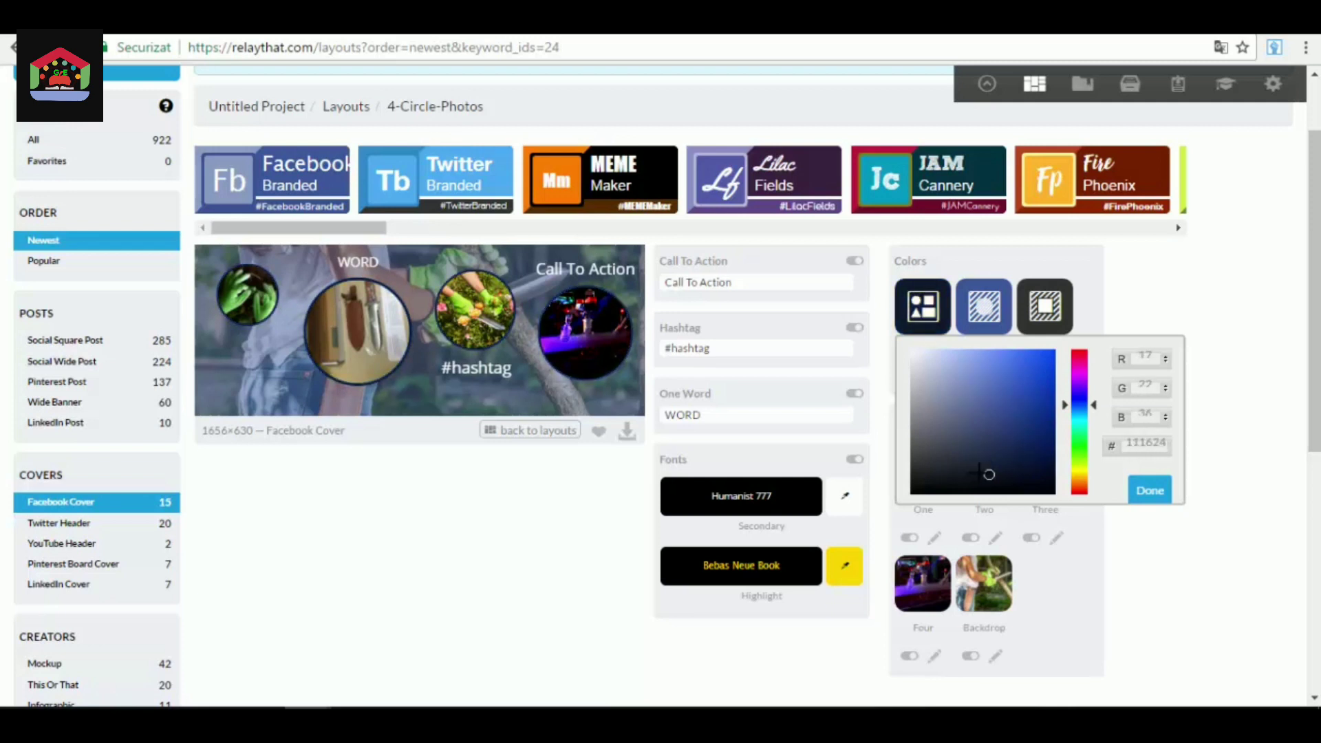
pyautogui.moveTo(1011, 411)
pyautogui.mouseDown()
pyautogui.moveTo(973, 374)
pyautogui.moveTo(961, 398)
pyautogui.mouseUp()
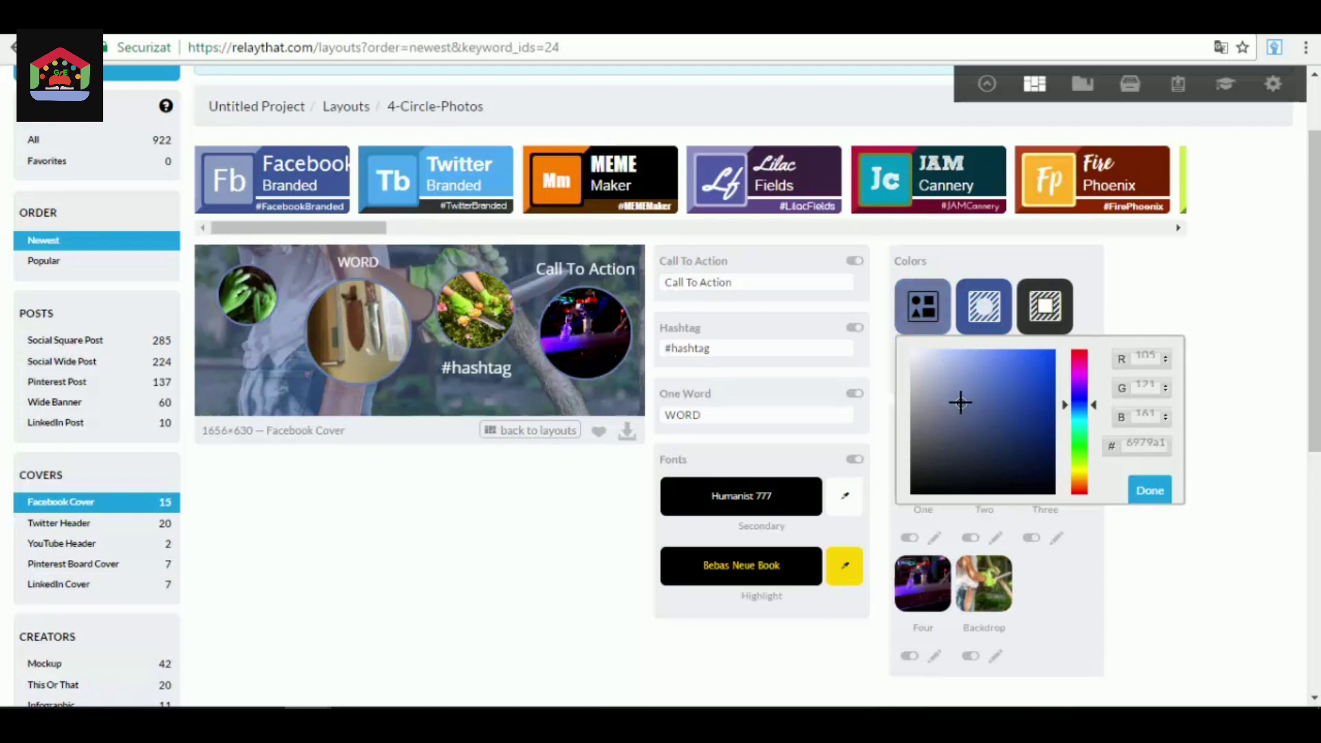
pyautogui.moveTo(988, 371)
pyautogui.mouseDown()
pyautogui.moveTo(1001, 480)
pyautogui.moveTo(923, 436)
pyautogui.moveTo(929, 404)
pyautogui.moveTo(977, 390)
pyautogui.moveTo(917, 360)
pyautogui.mouseUp()
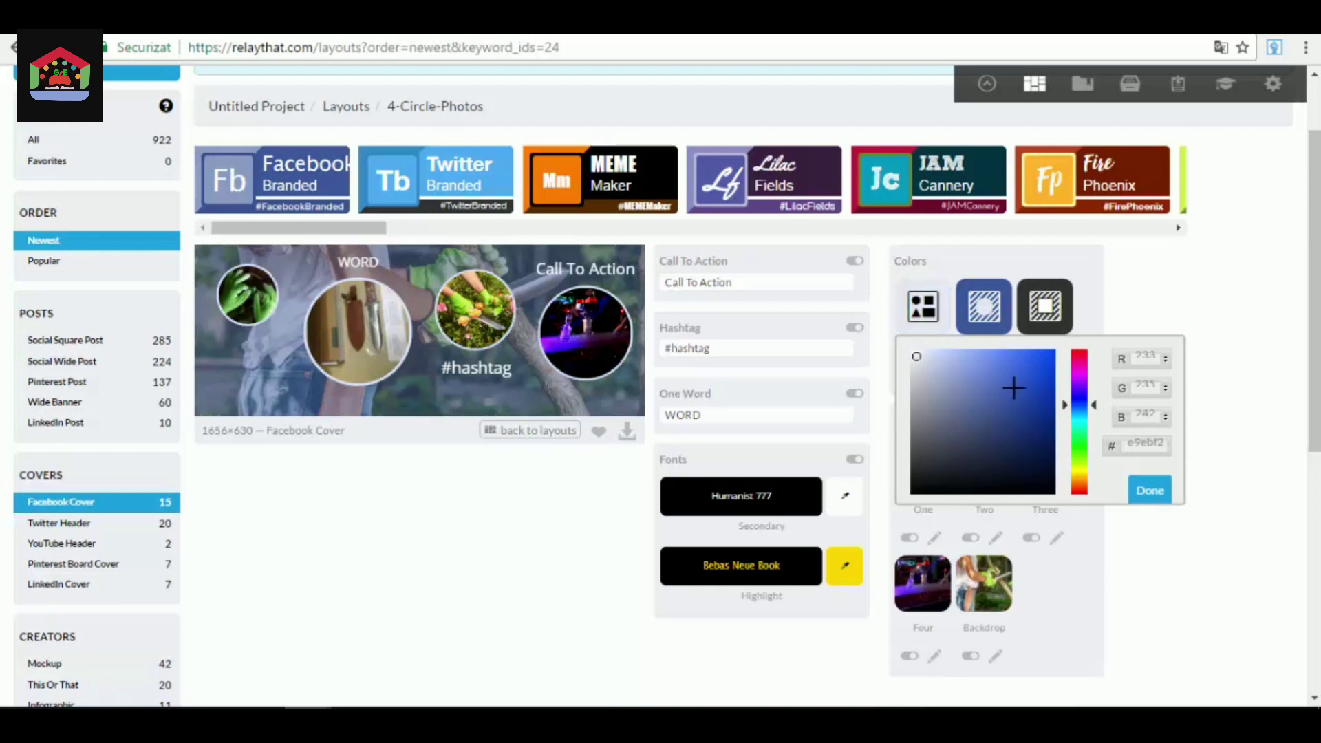
pyautogui.click(1157, 492)
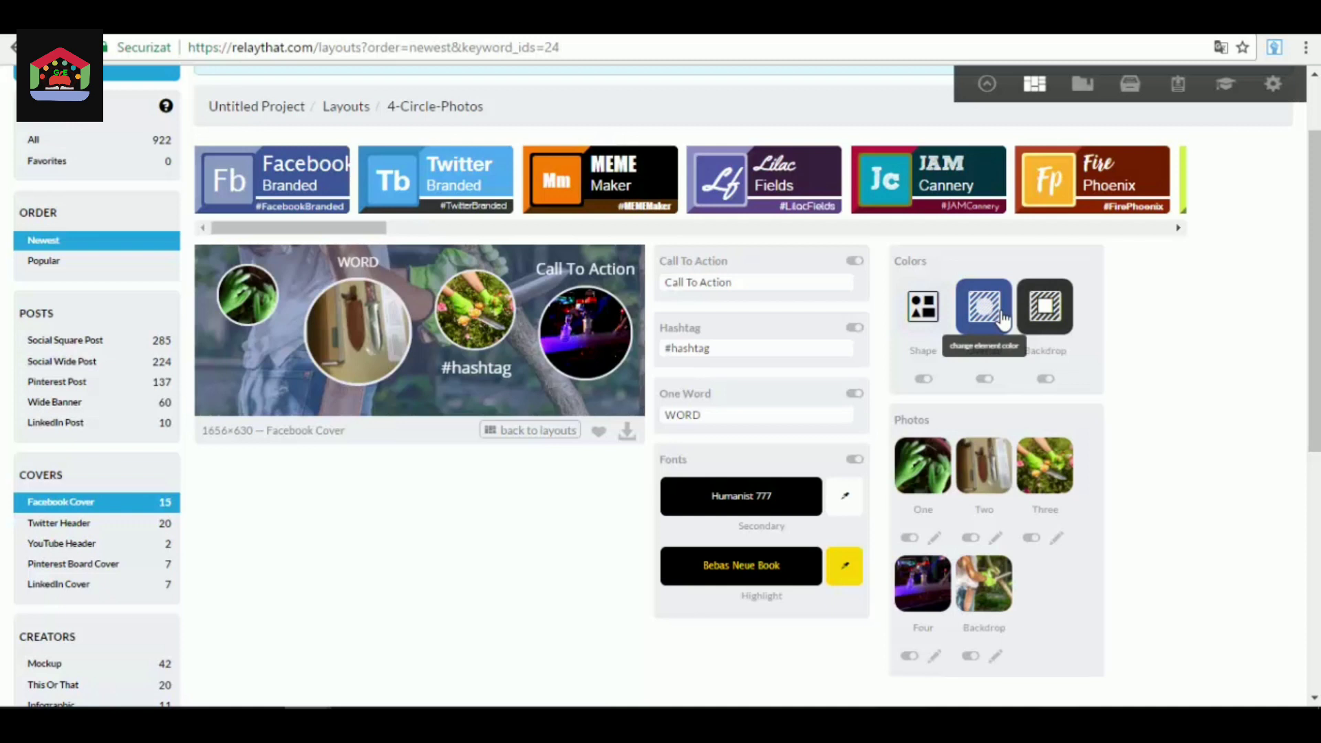
# Change the Overlay color of the cover to dark green #2b5e29.
pyautogui.click(1003, 321)
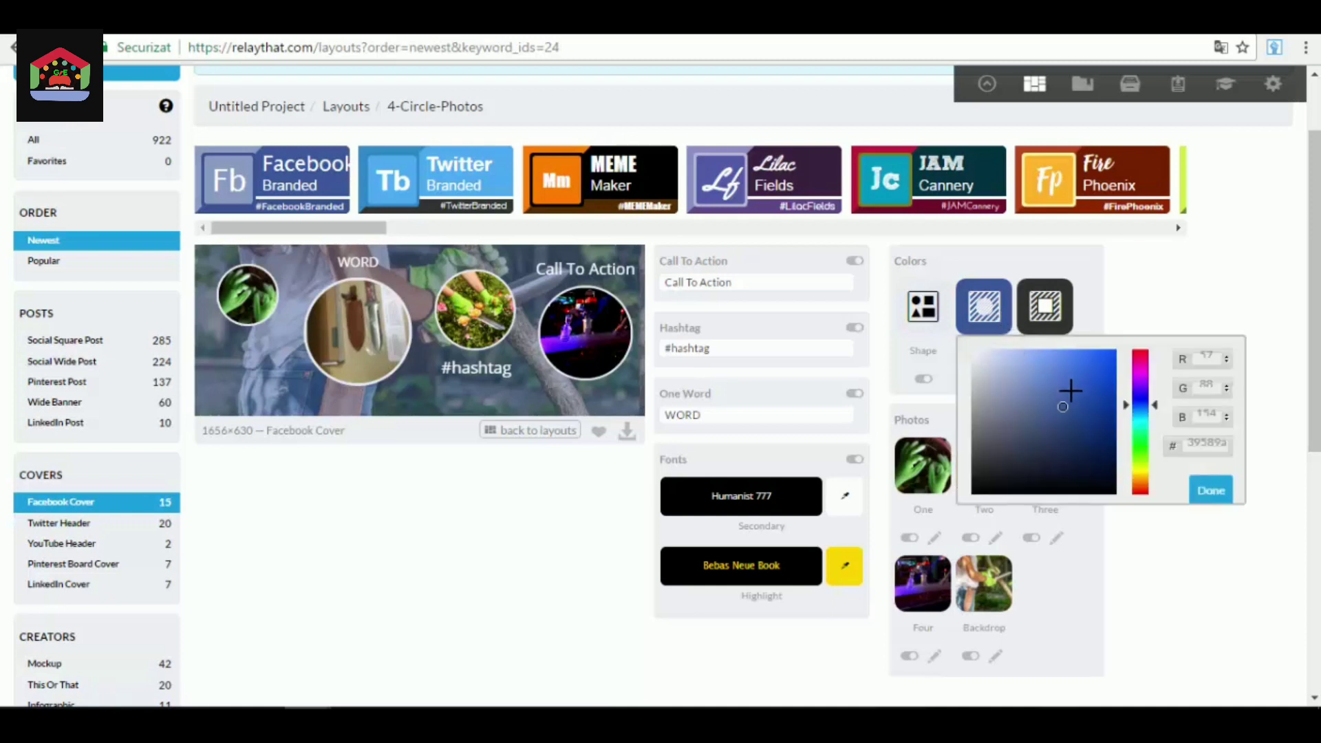
pyautogui.click(1056, 432)
pyautogui.moveTo(1155, 406); pyautogui.dragTo(1157, 447)
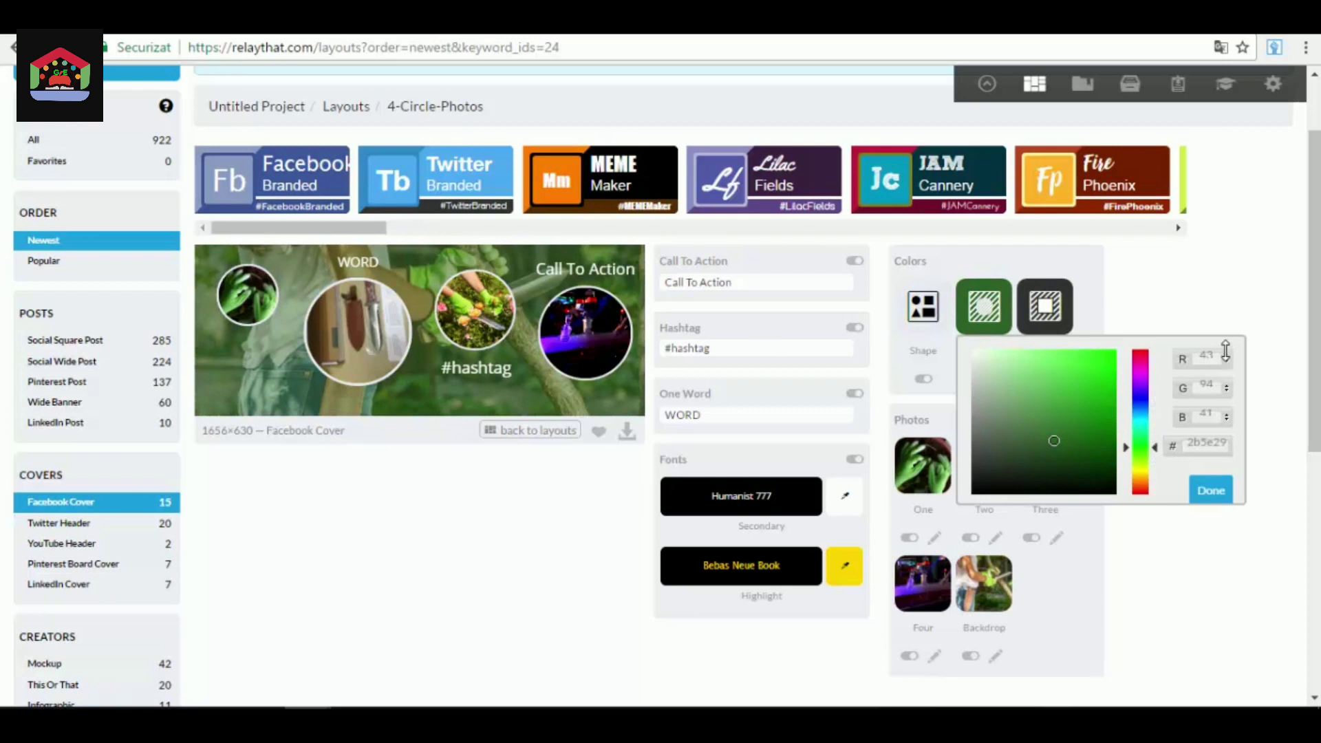
pyautogui.click(1222, 501)
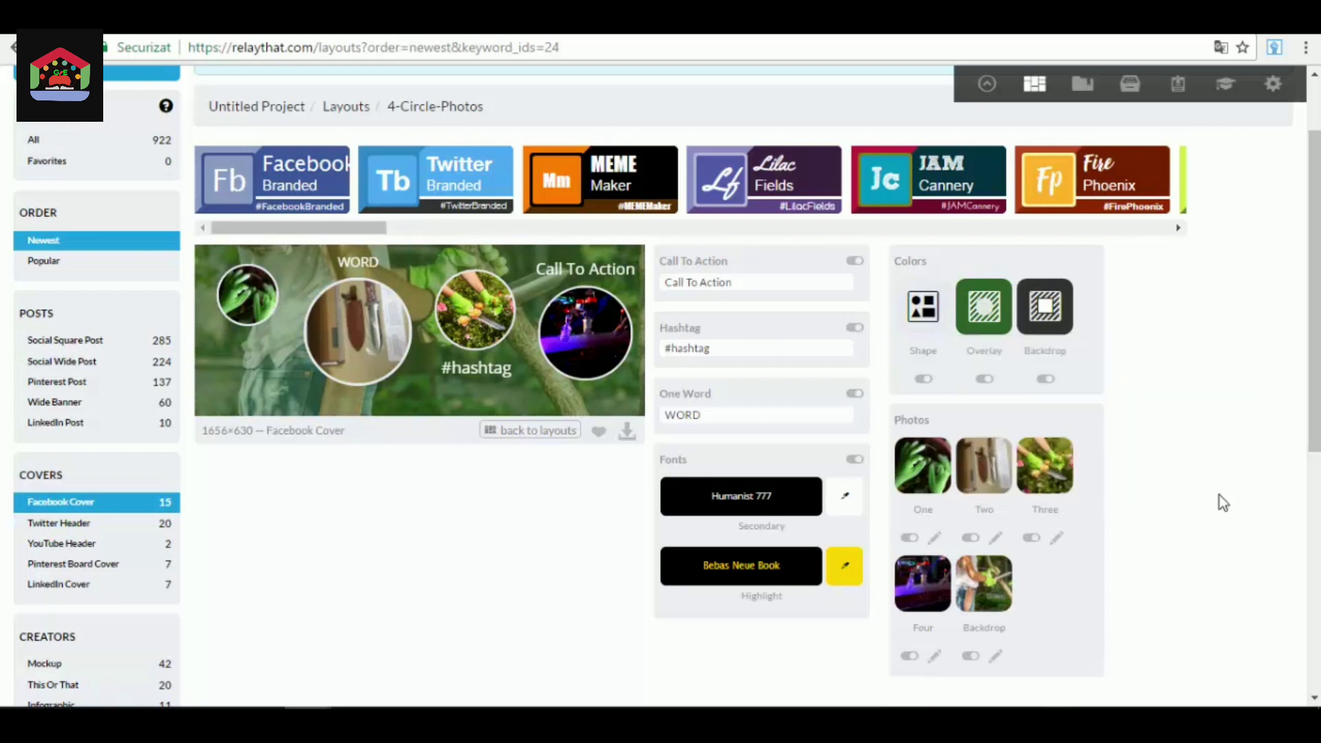
# Change the Backdrop color to teal #58cccc.
pyautogui.click(1055, 324)
pyautogui.moveTo(688, 449)
pyautogui.mouseDown()
pyautogui.moveTo(745, 357)
pyautogui.moveTo(792, 396)
pyautogui.moveTo(761, 401)
pyautogui.moveTo(729, 362)
pyautogui.moveTo(748, 451)
pyautogui.moveTo(770, 378)
pyautogui.mouseUp()
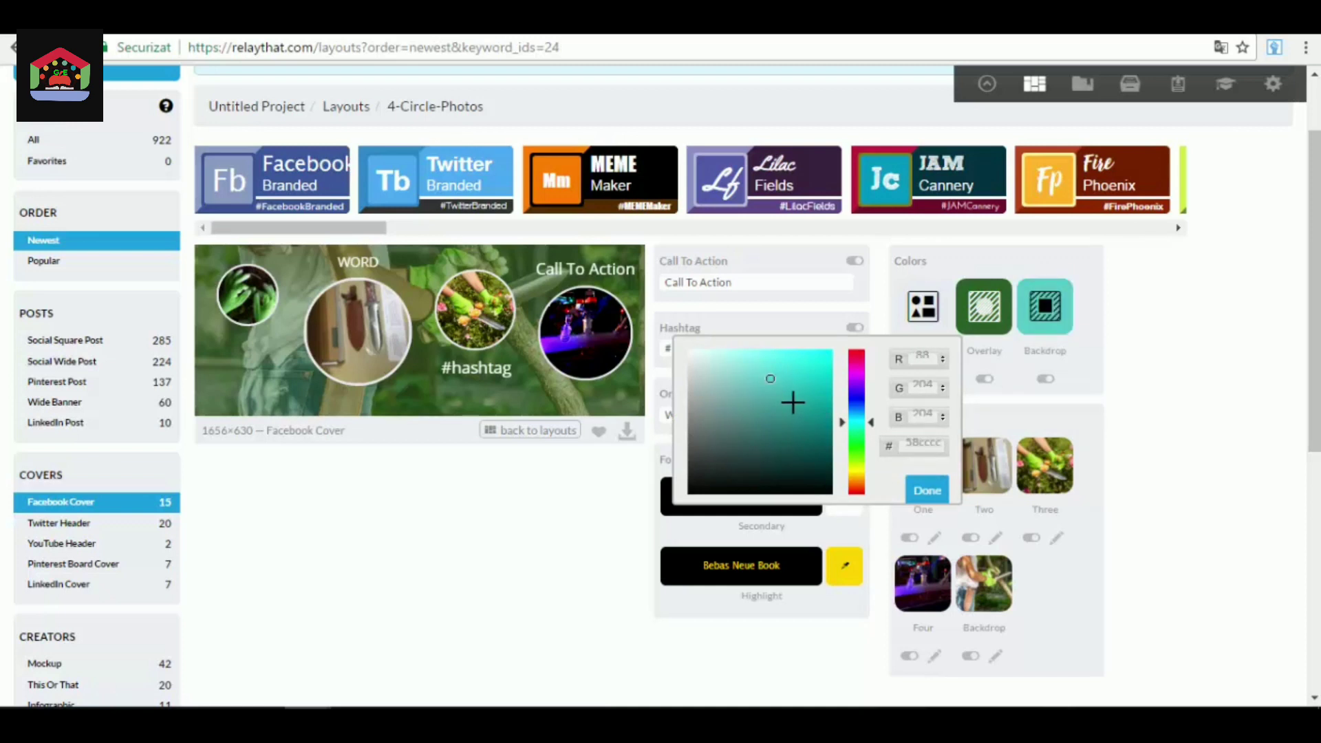
pyautogui.click(1187, 464)
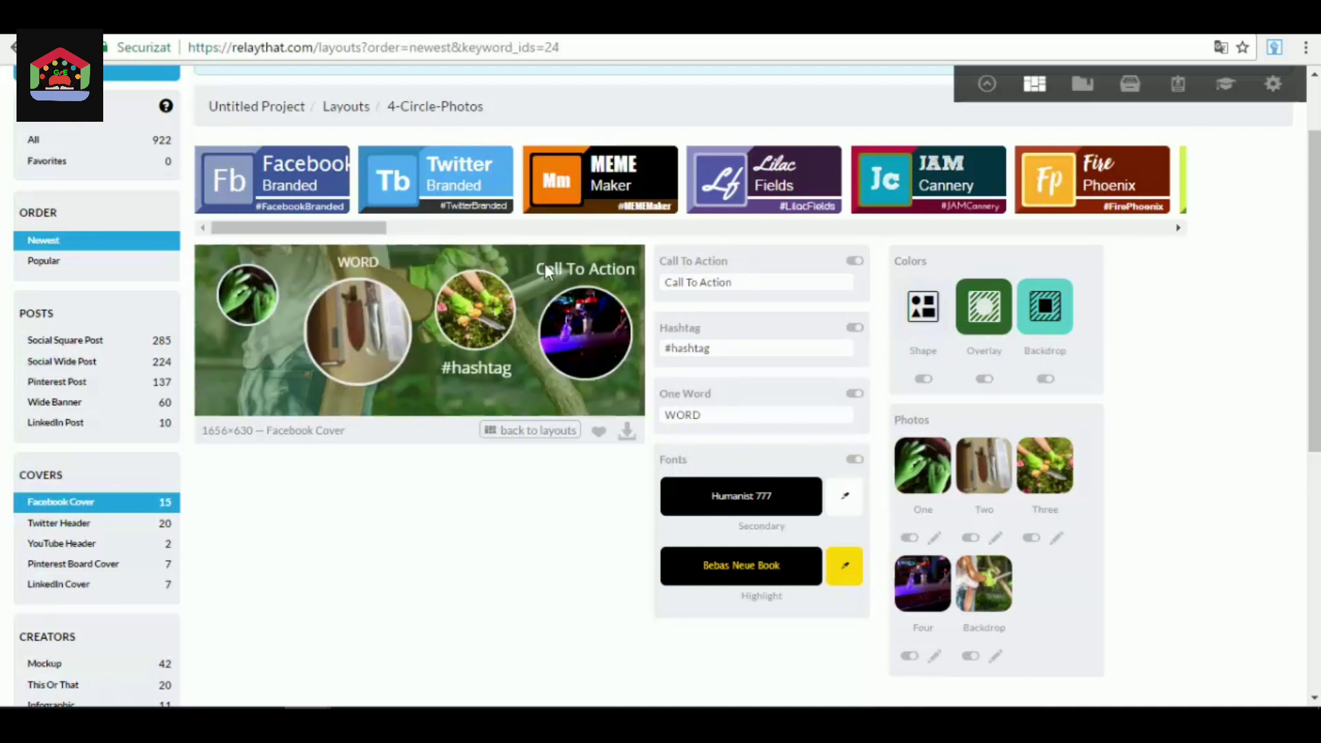
# Replace the Call To Action text with "Test 1".
pyautogui.click(778, 283)
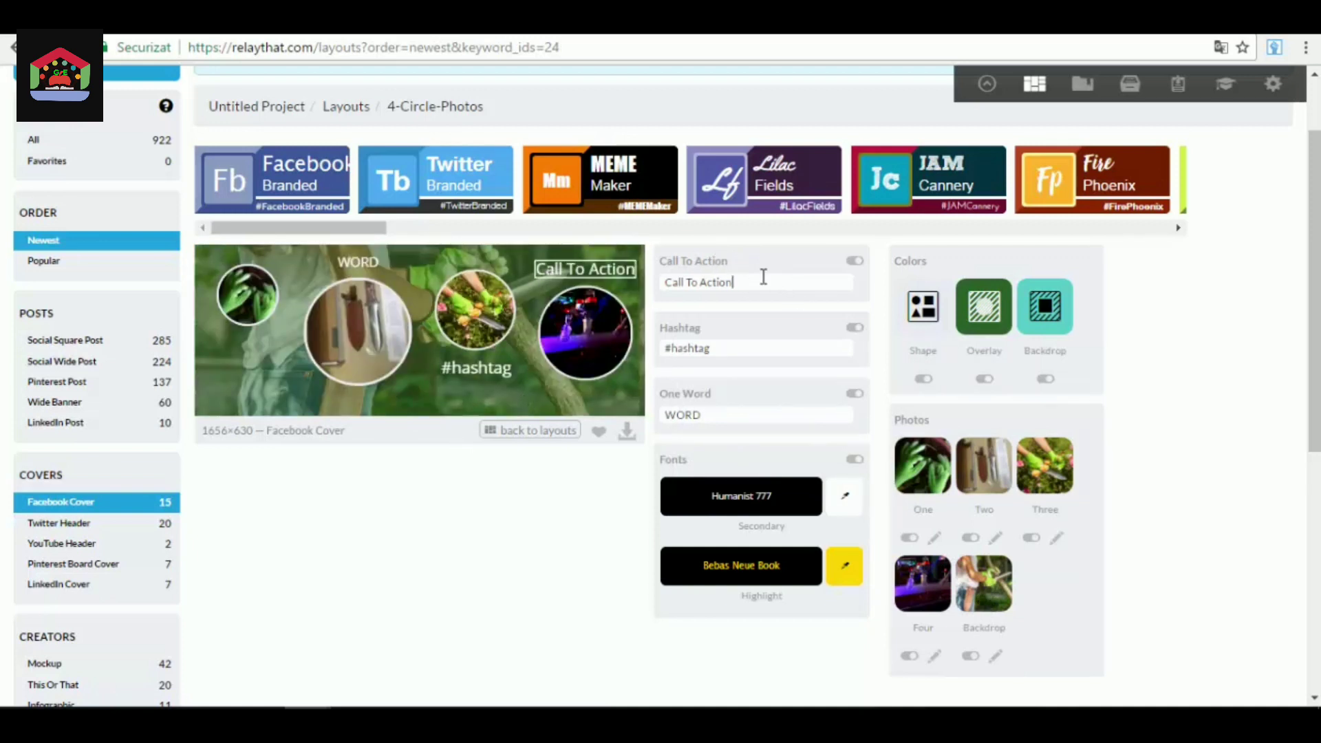
pyautogui.moveTo(755, 281); pyautogui.dragTo(660, 283)
pyautogui.write('Test 1')
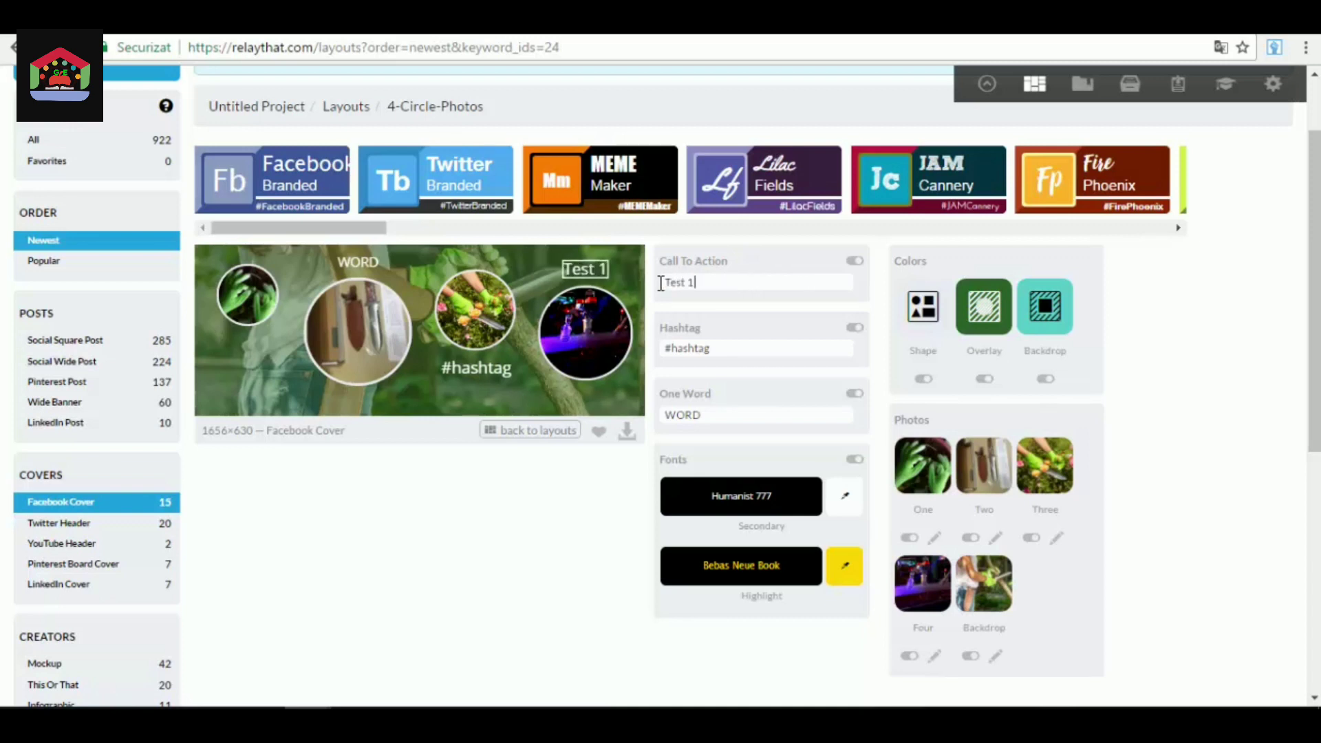
pyautogui.click(708, 348)
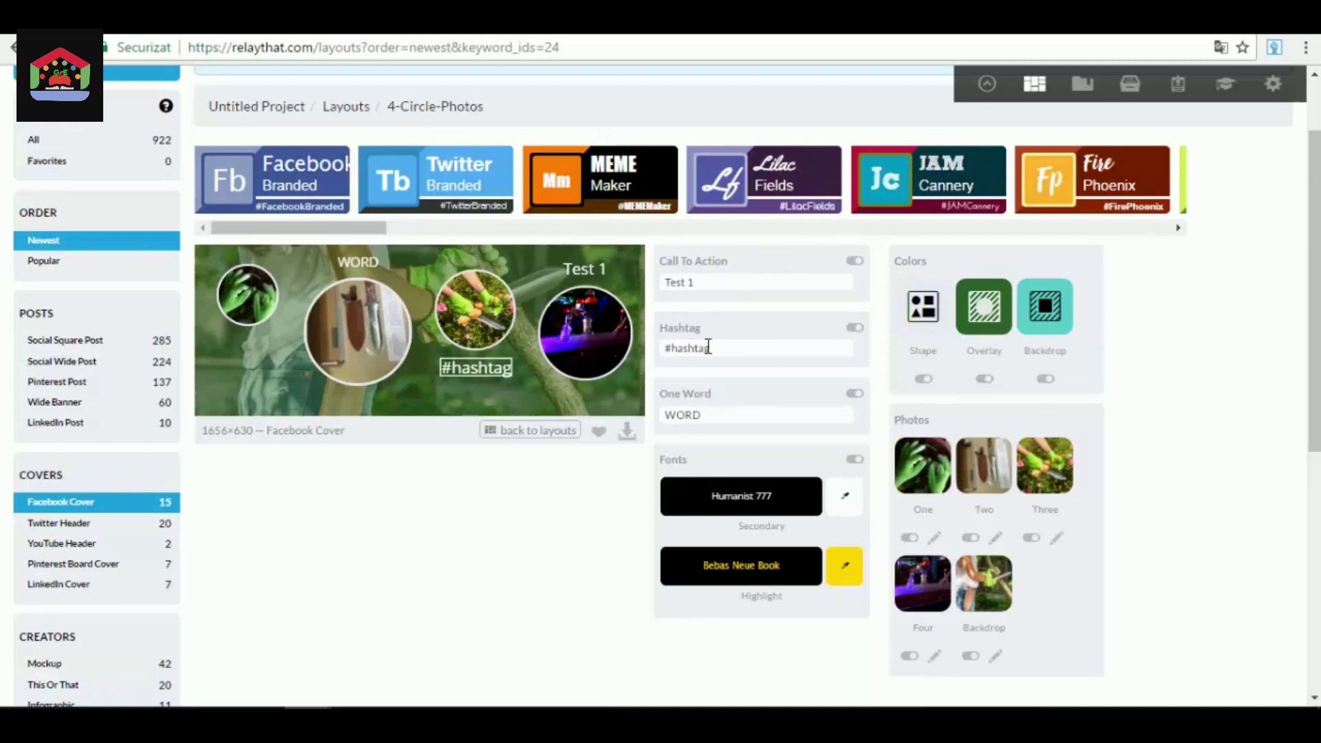
pyautogui.scroll(-1, 729, 370)
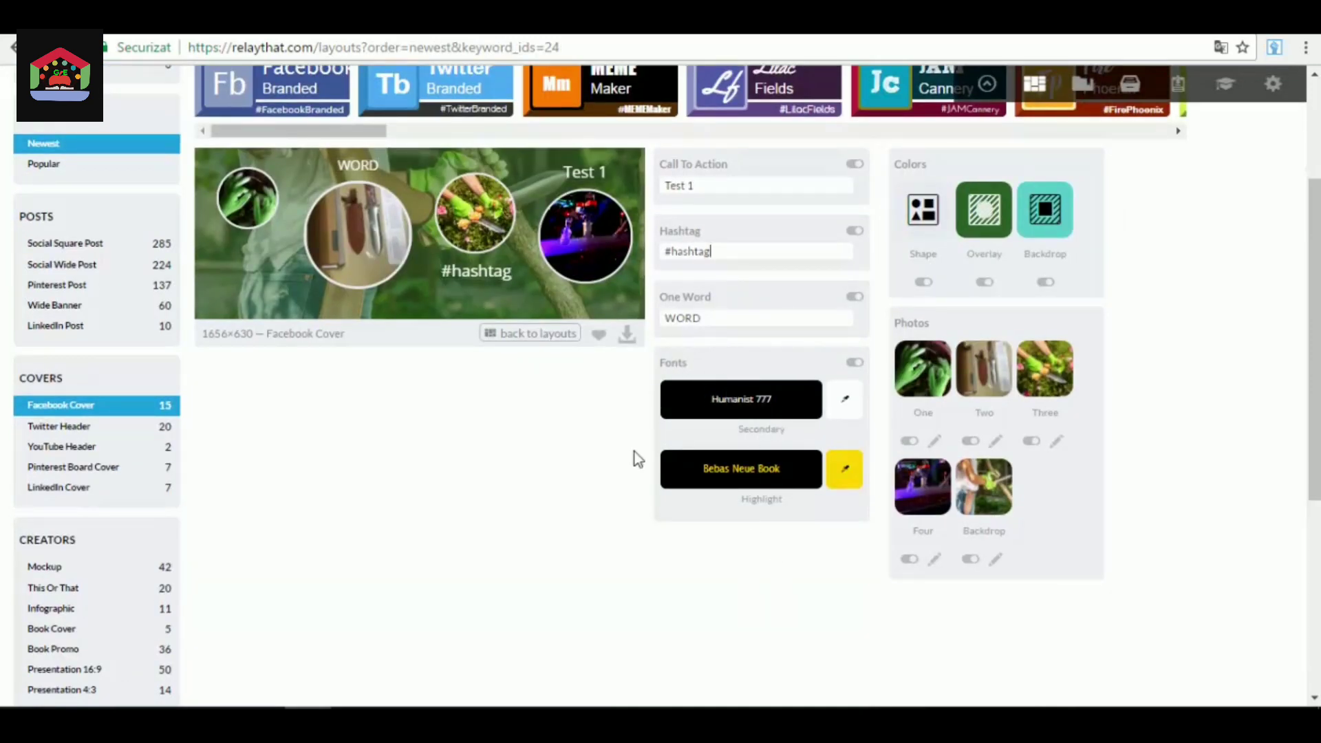
pyautogui.scroll(2, 578, 506)
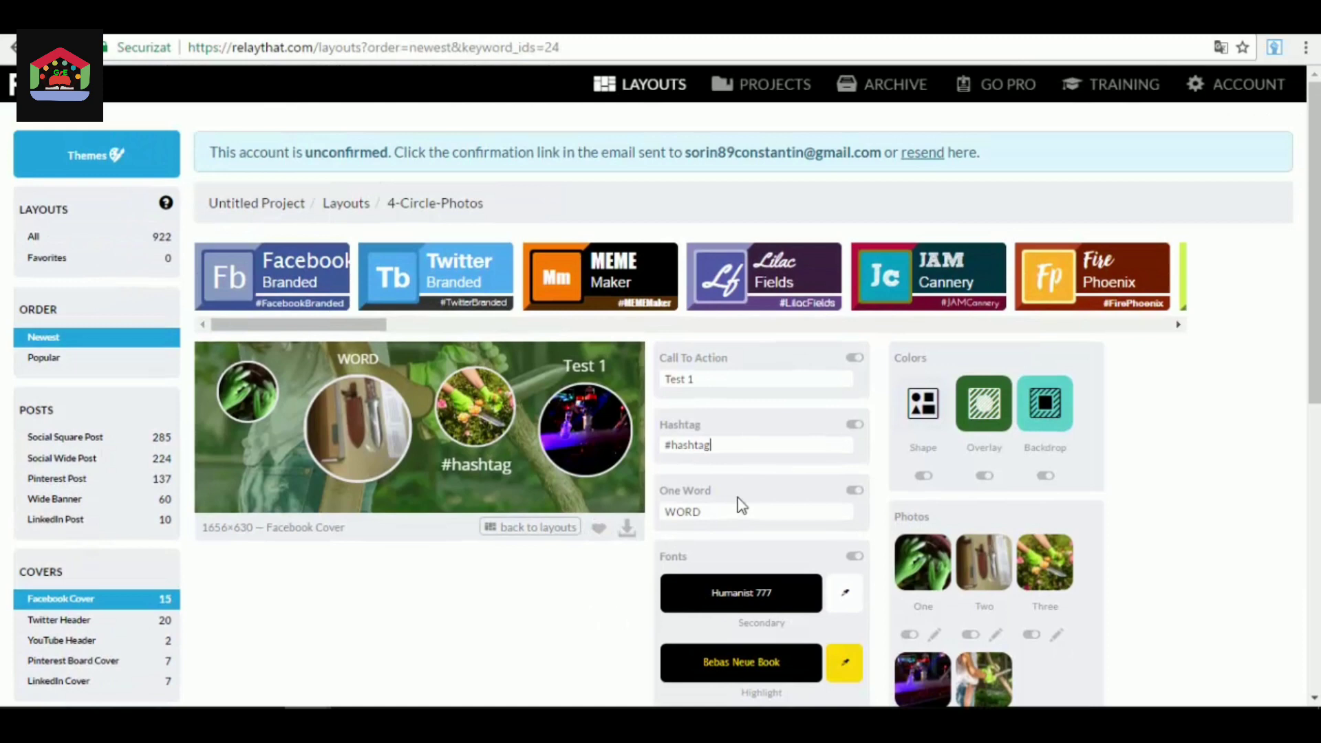
pyautogui.scroll(-1, 762, 484)
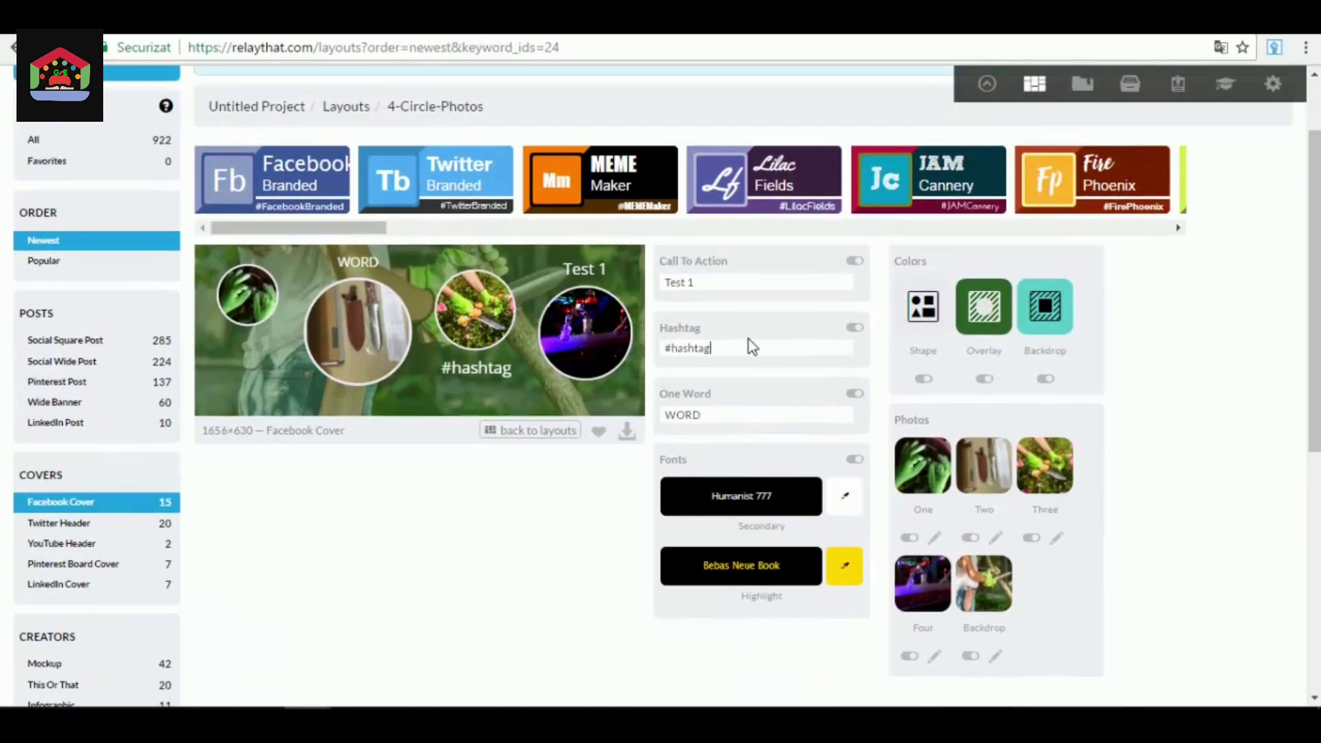
pyautogui.scroll(1, 904, 436)
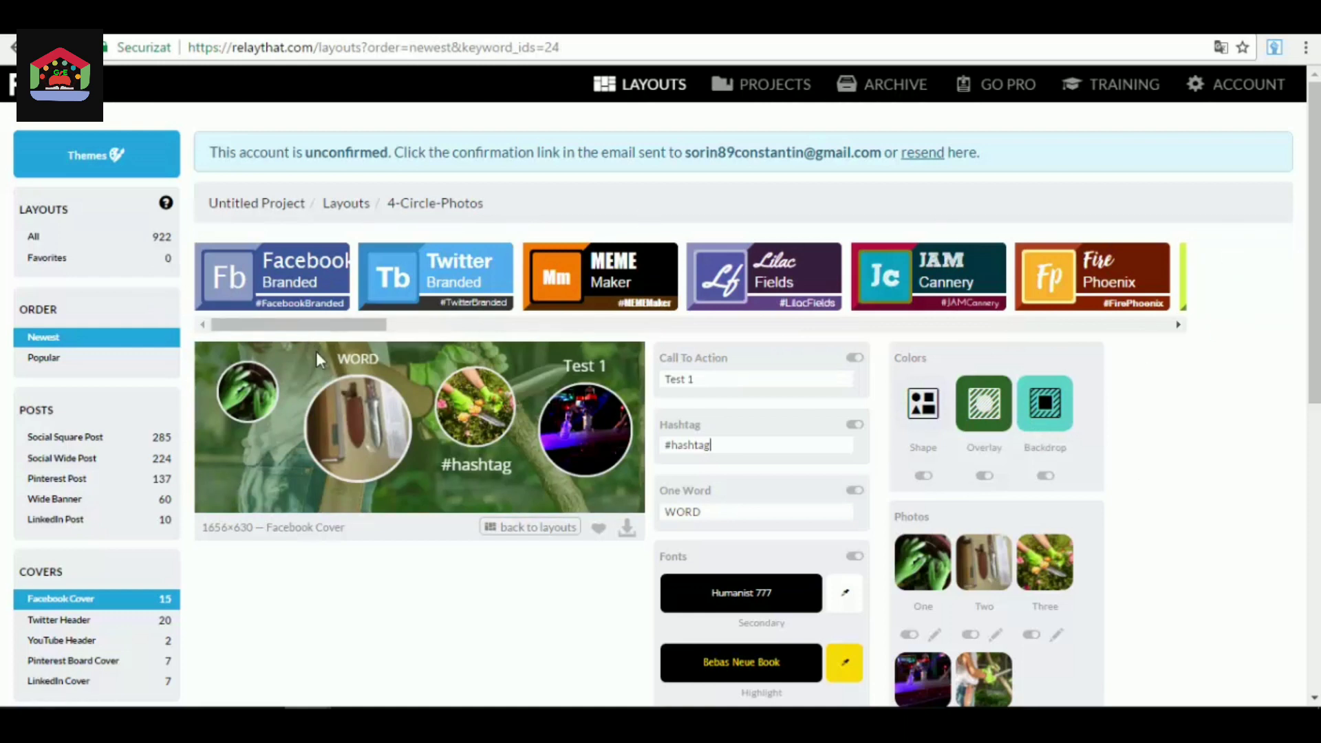
# Apply the JAM Cannery theme to the project, replacing all its current fonts and colors.
pyautogui.click(977, 272)
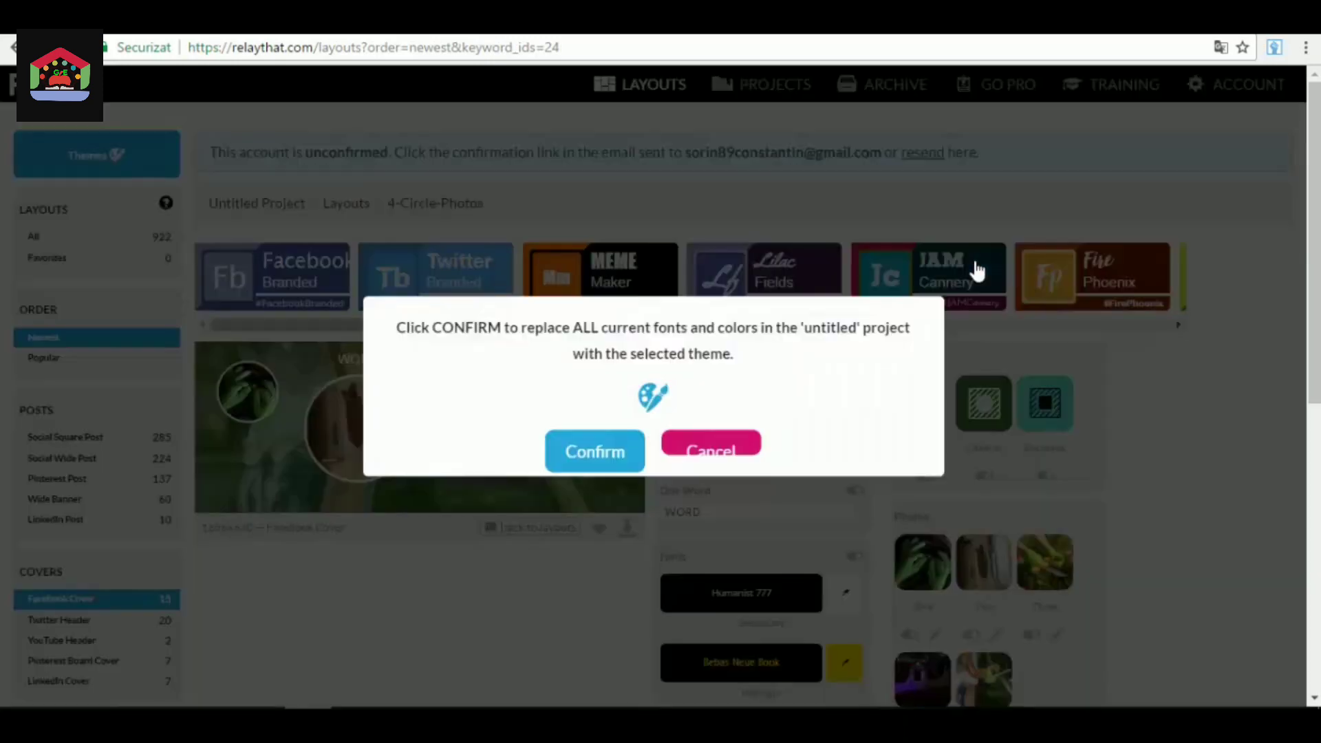
pyautogui.click(591, 454)
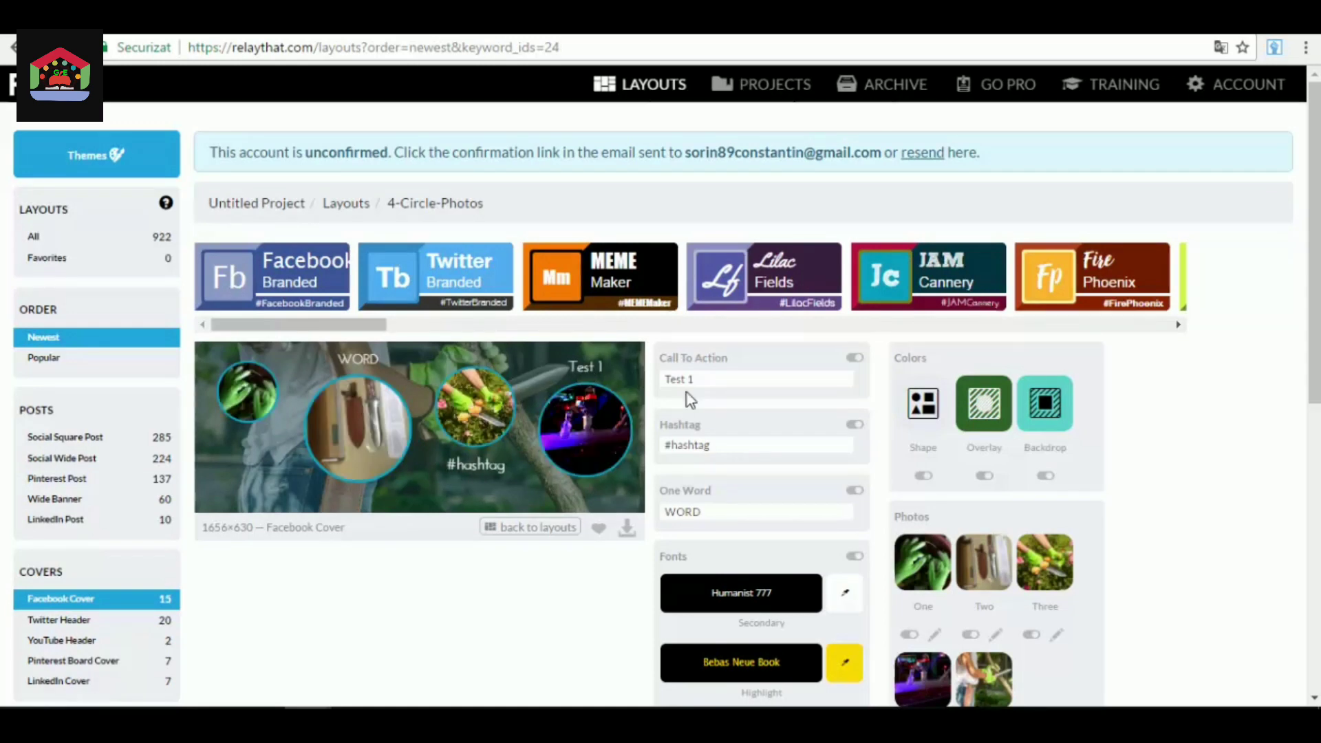
pyautogui.scroll(-3, 622, 446)
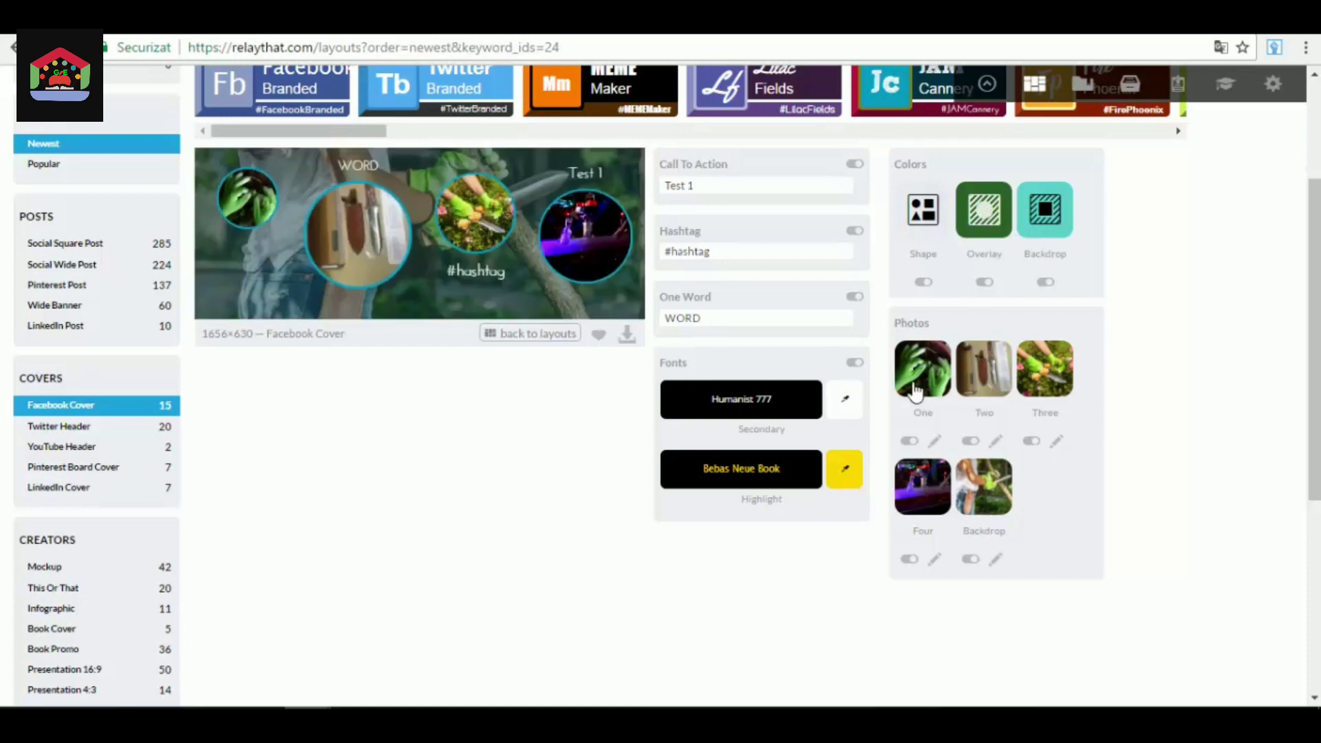
pyautogui.scroll(3, 577, 460)
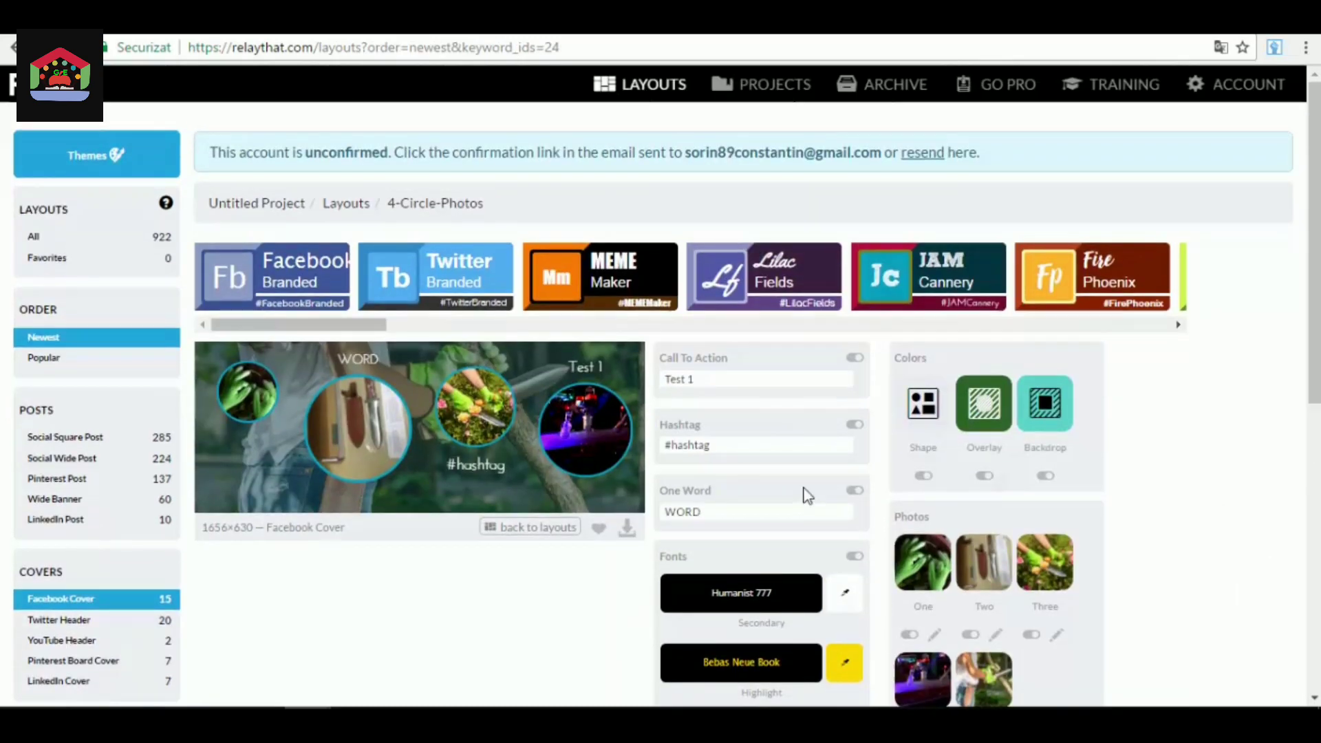
pyautogui.scroll(-2, 851, 483)
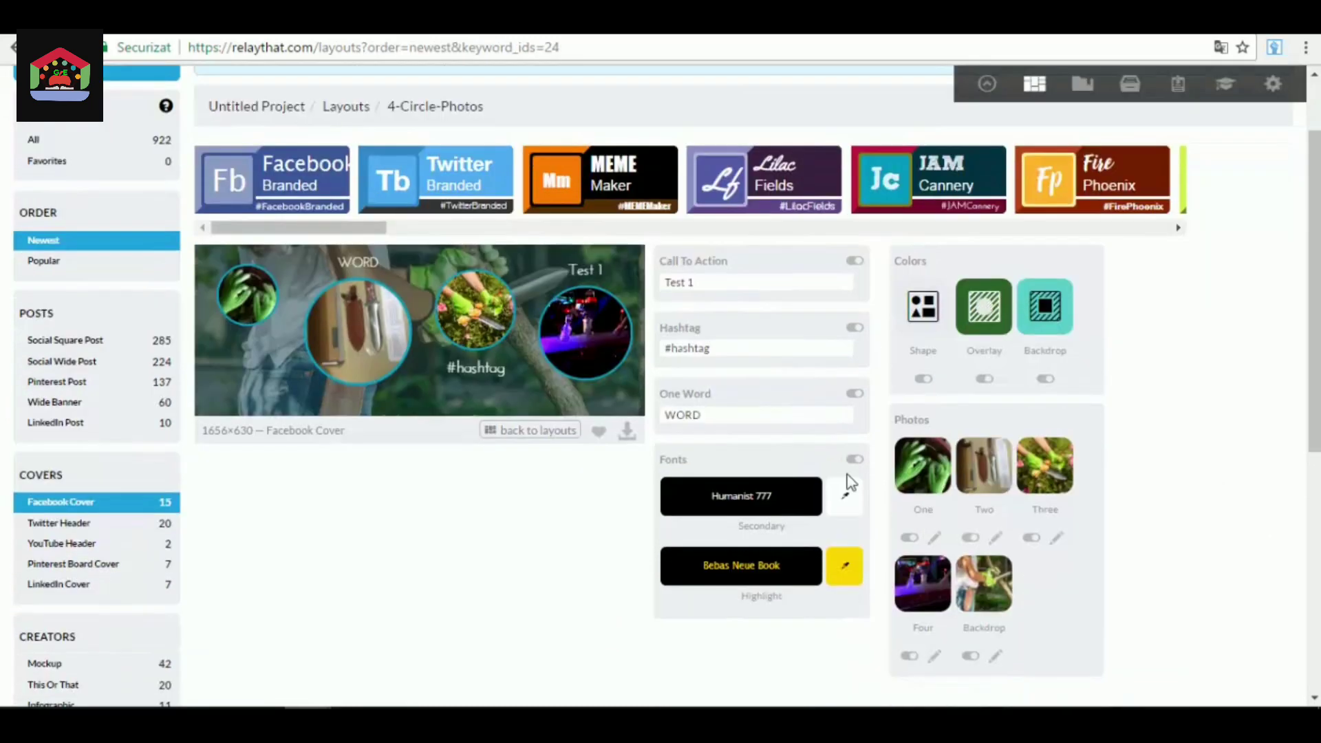
pyautogui.click(665, 415)
pyautogui.scroll(2, 666, 415)
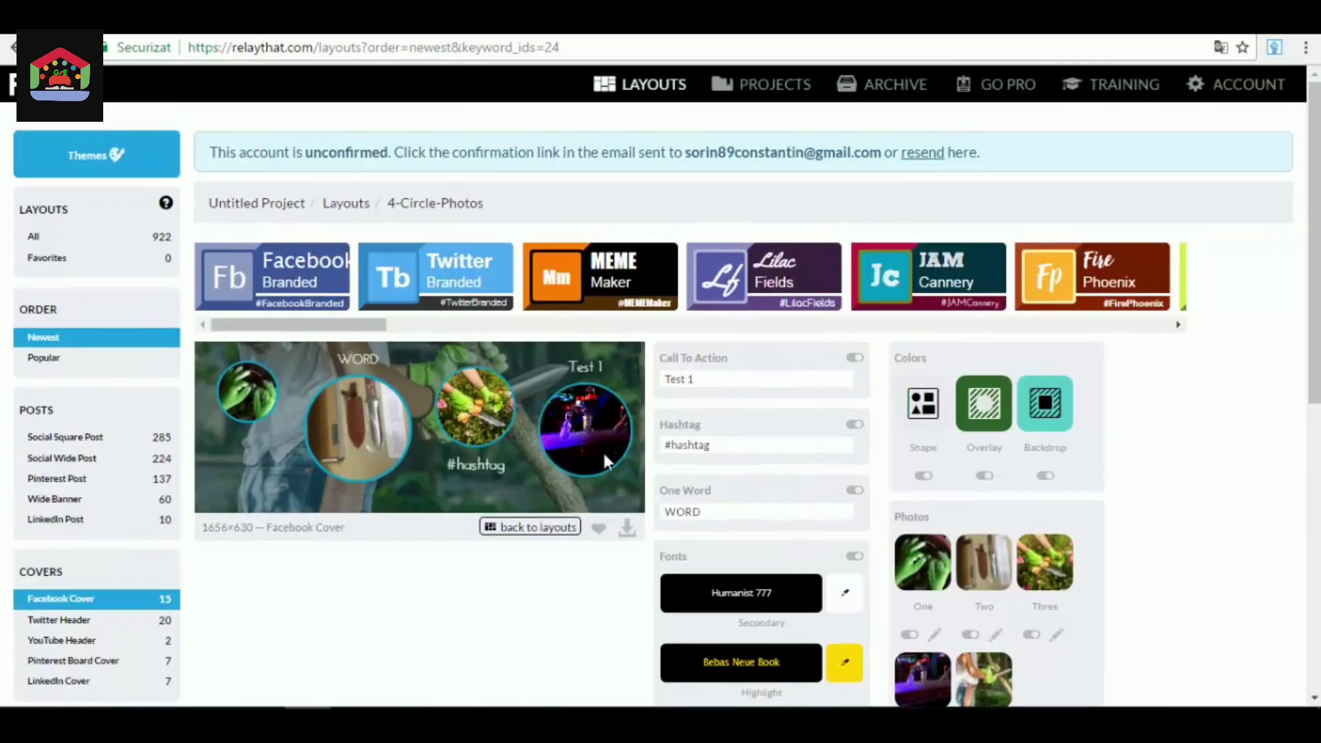
pyautogui.click(706, 379)
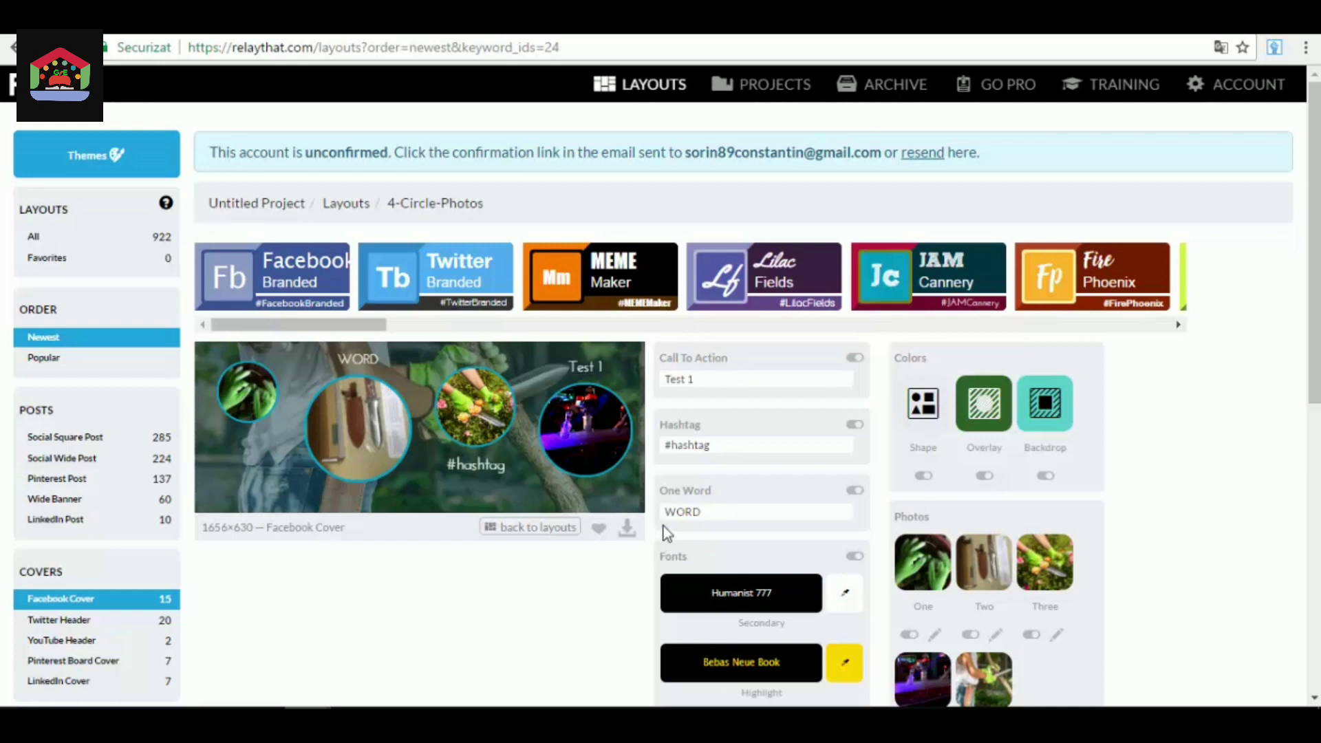
# Download the customized Facebook Cover as a PNG and open the downloaded image to check it.
pyautogui.click(627, 541)
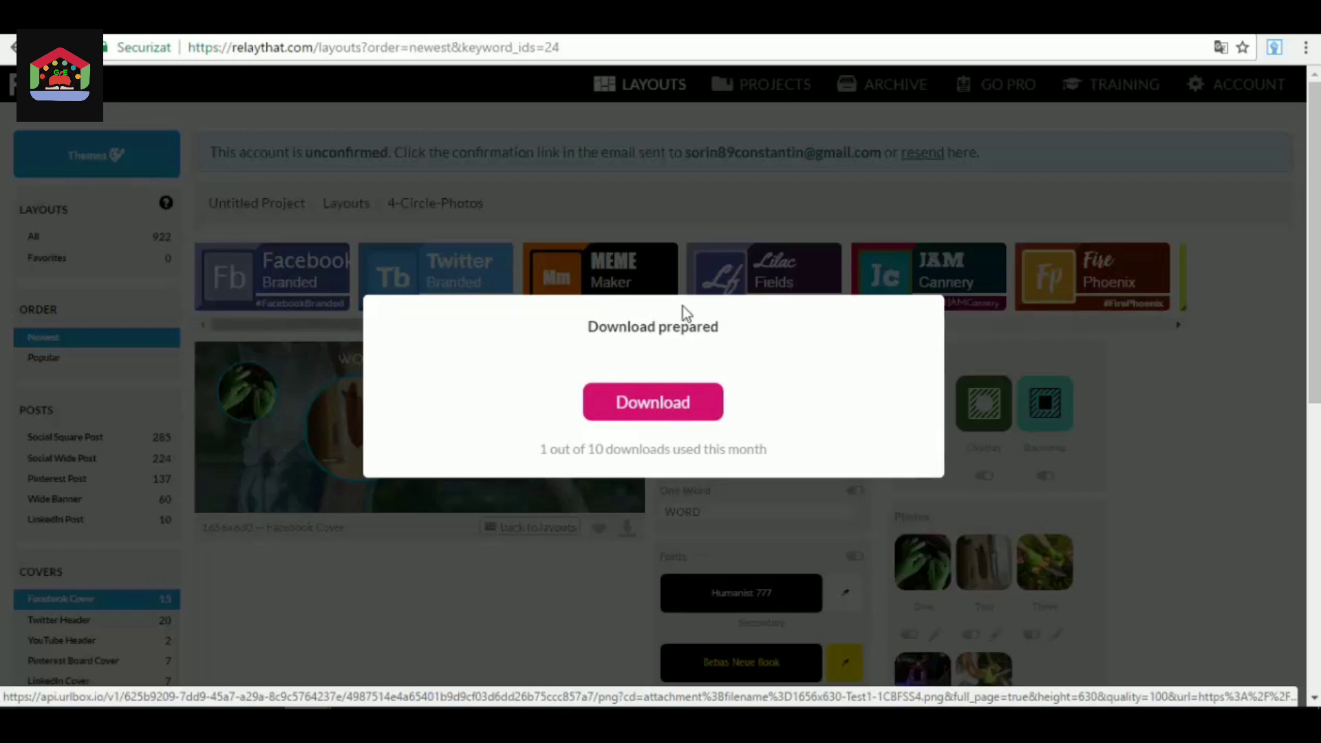
pyautogui.click(679, 411)
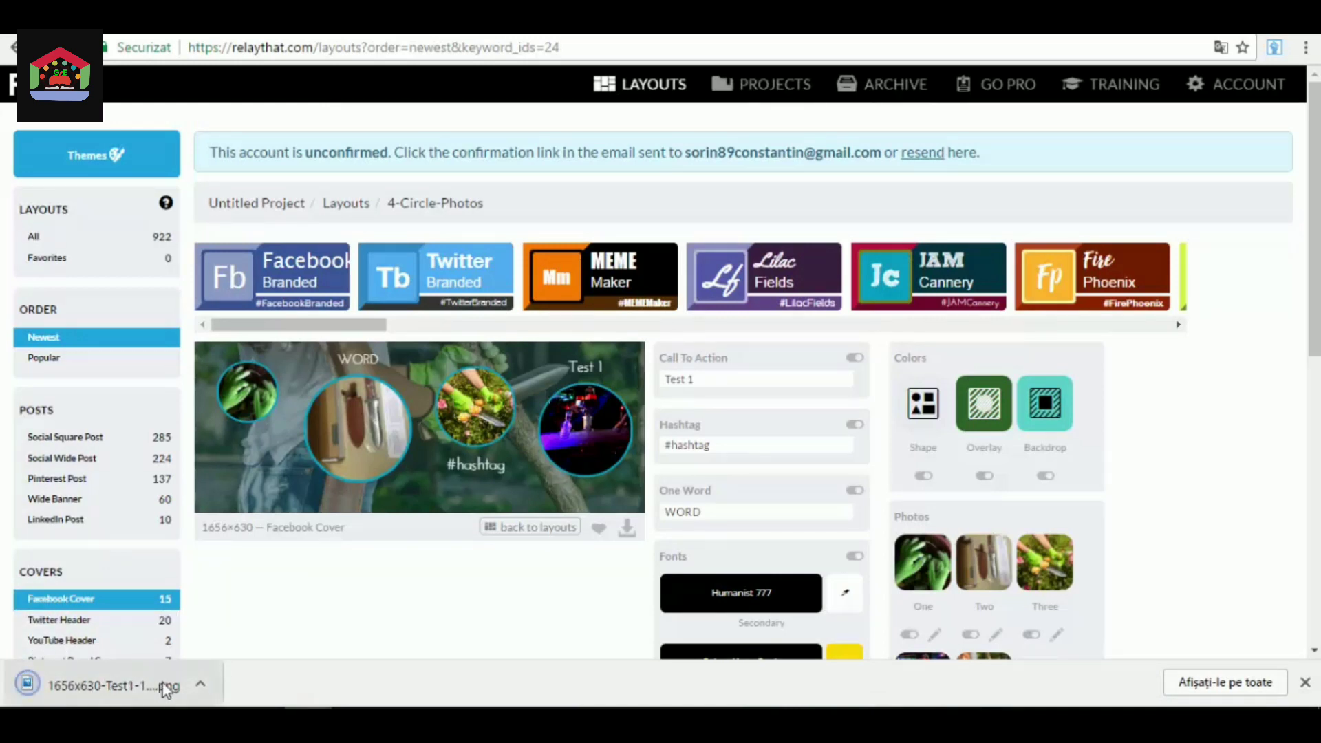
pyautogui.click(139, 680)
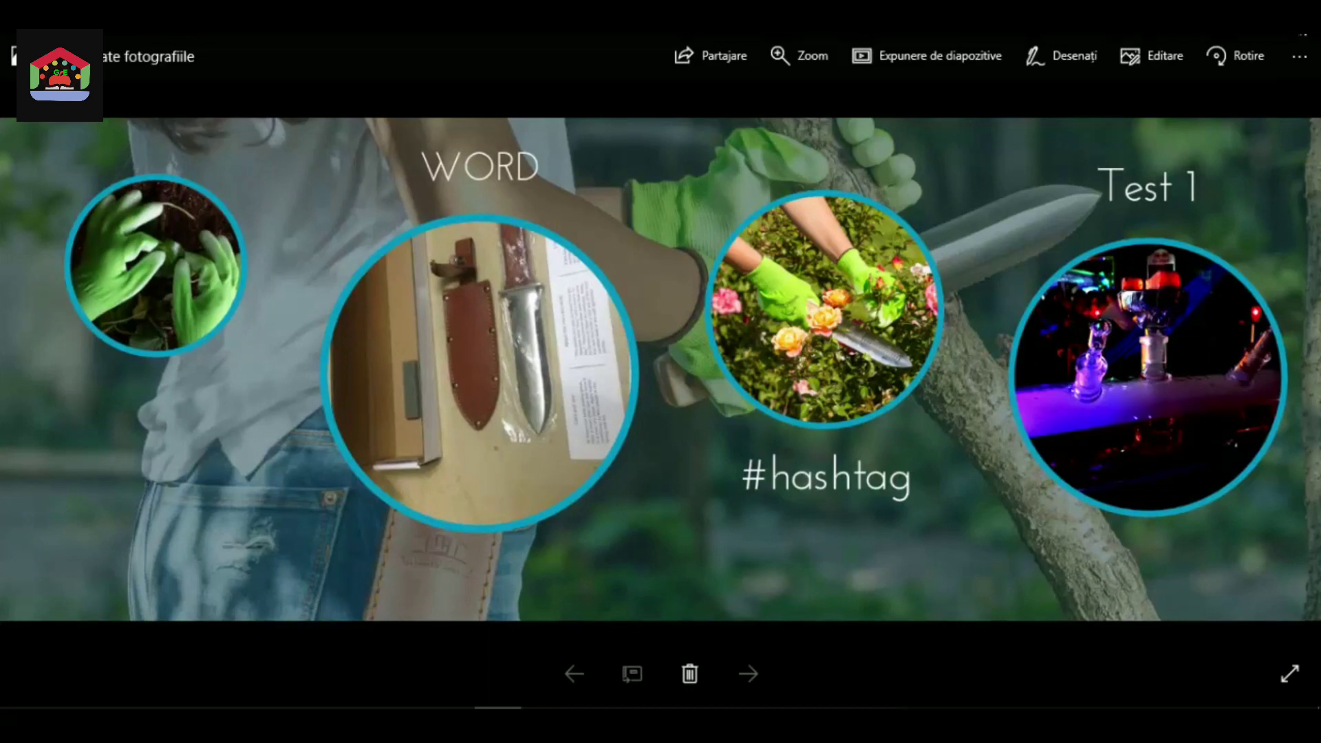
pyautogui.click(1302, 33)
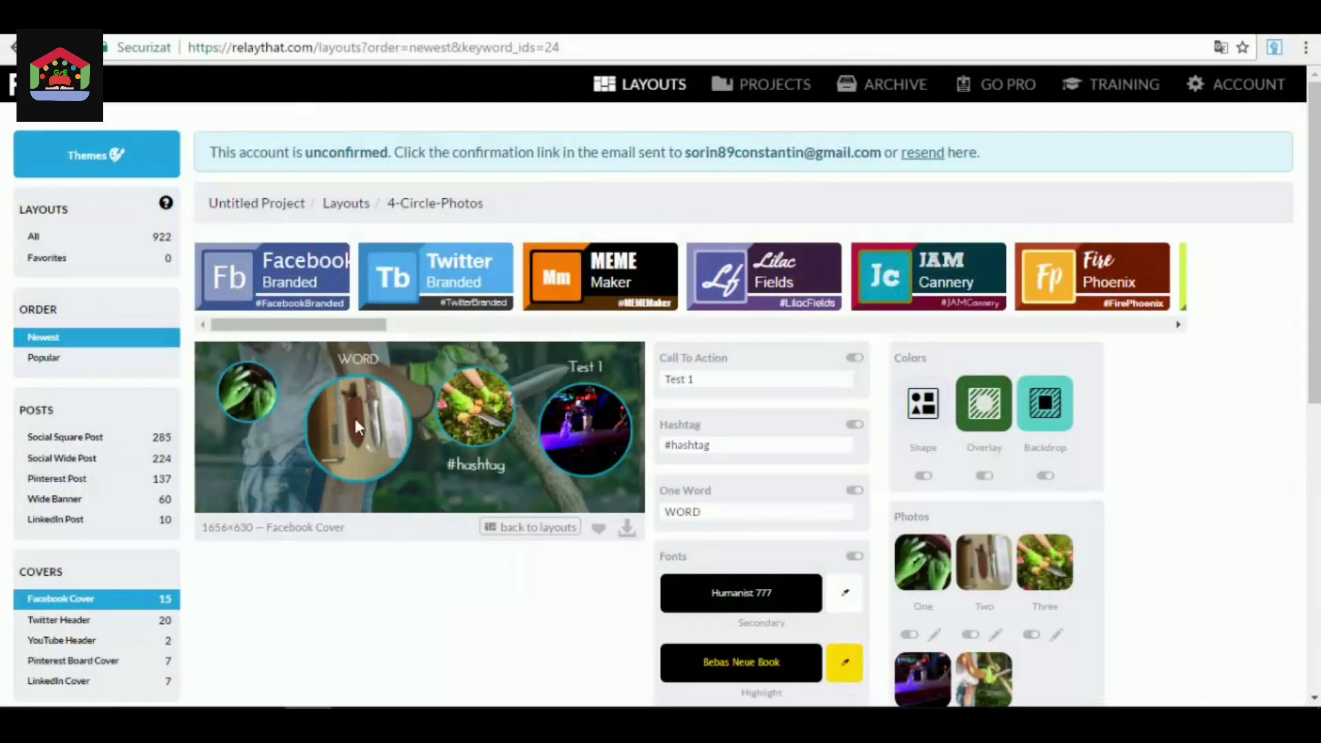
# Show the Social Square Post layouts and examine how the project's photos, text and theme look in them.
pyautogui.scroll(-3, 350, 419)
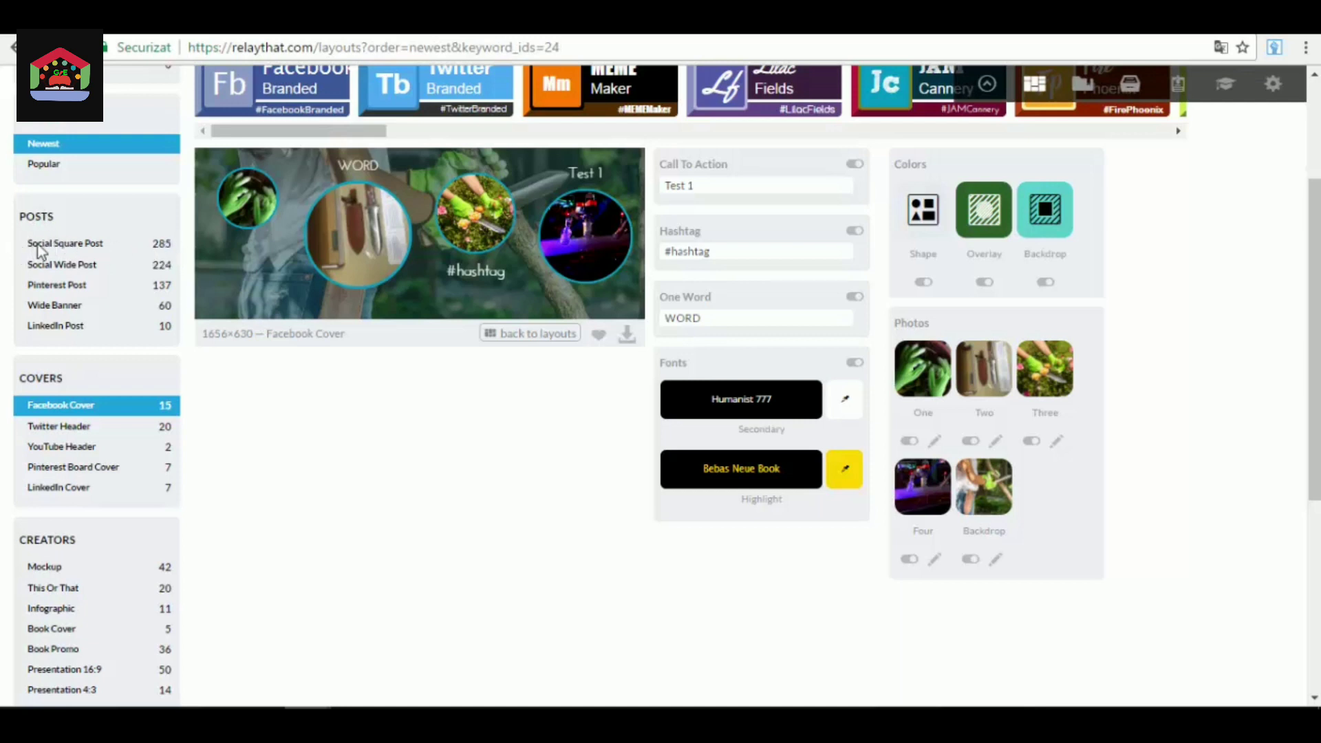
pyautogui.click(160, 246)
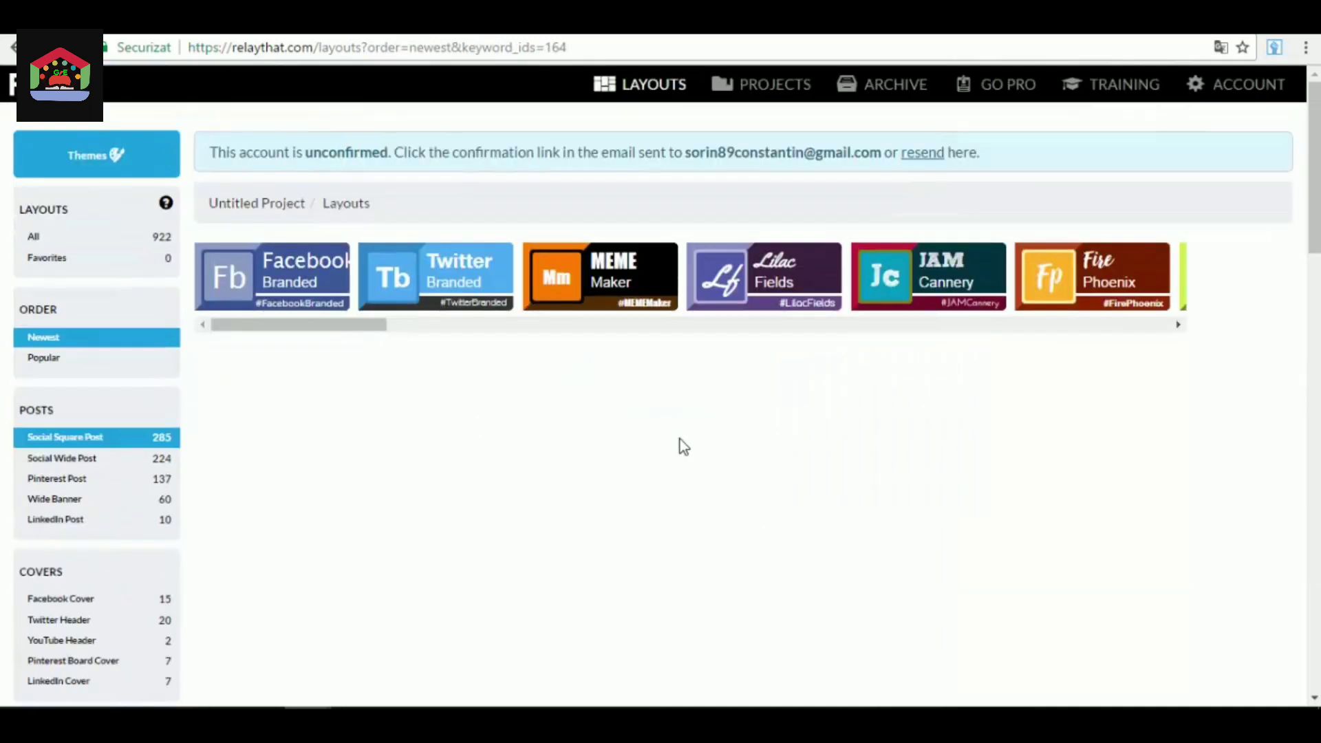
pyautogui.scroll(-2, 682, 436)
pyautogui.scroll(-3, 681, 380)
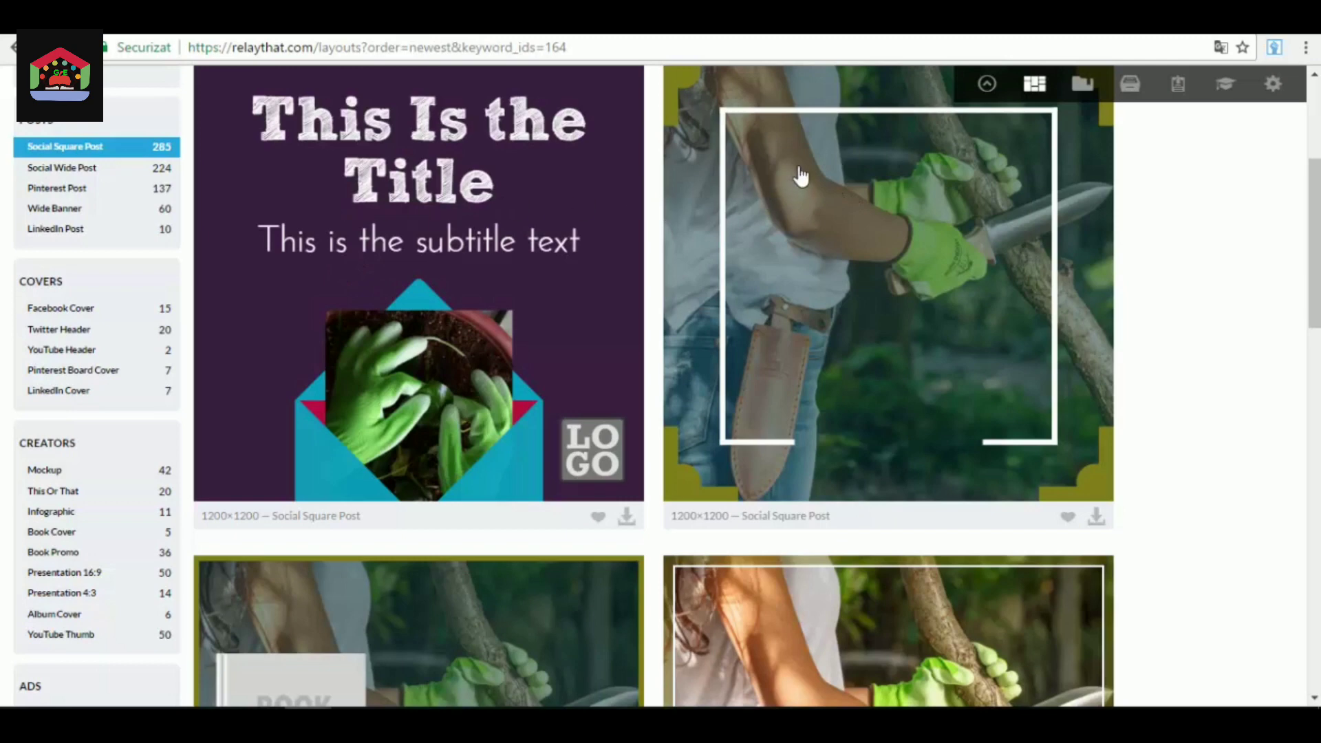
pyautogui.scroll(-7, 800, 176)
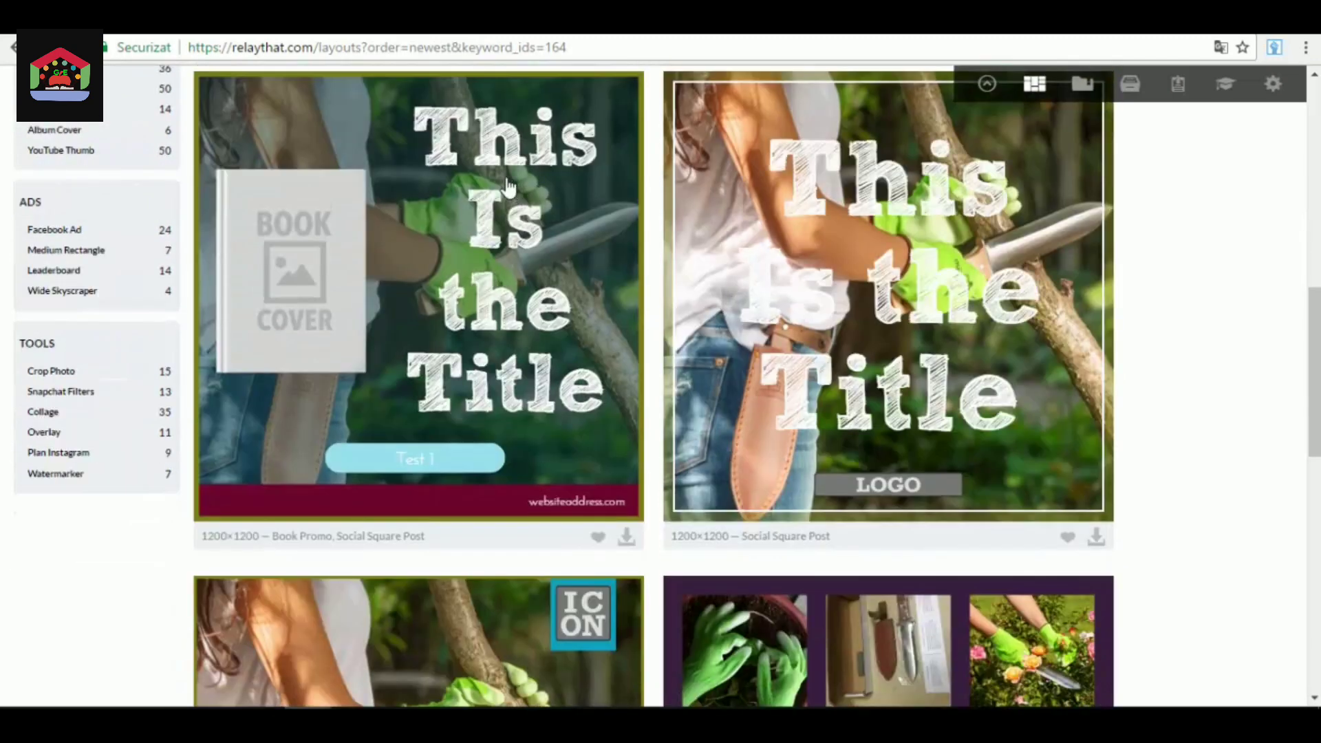
pyautogui.scroll(-6, 932, 289)
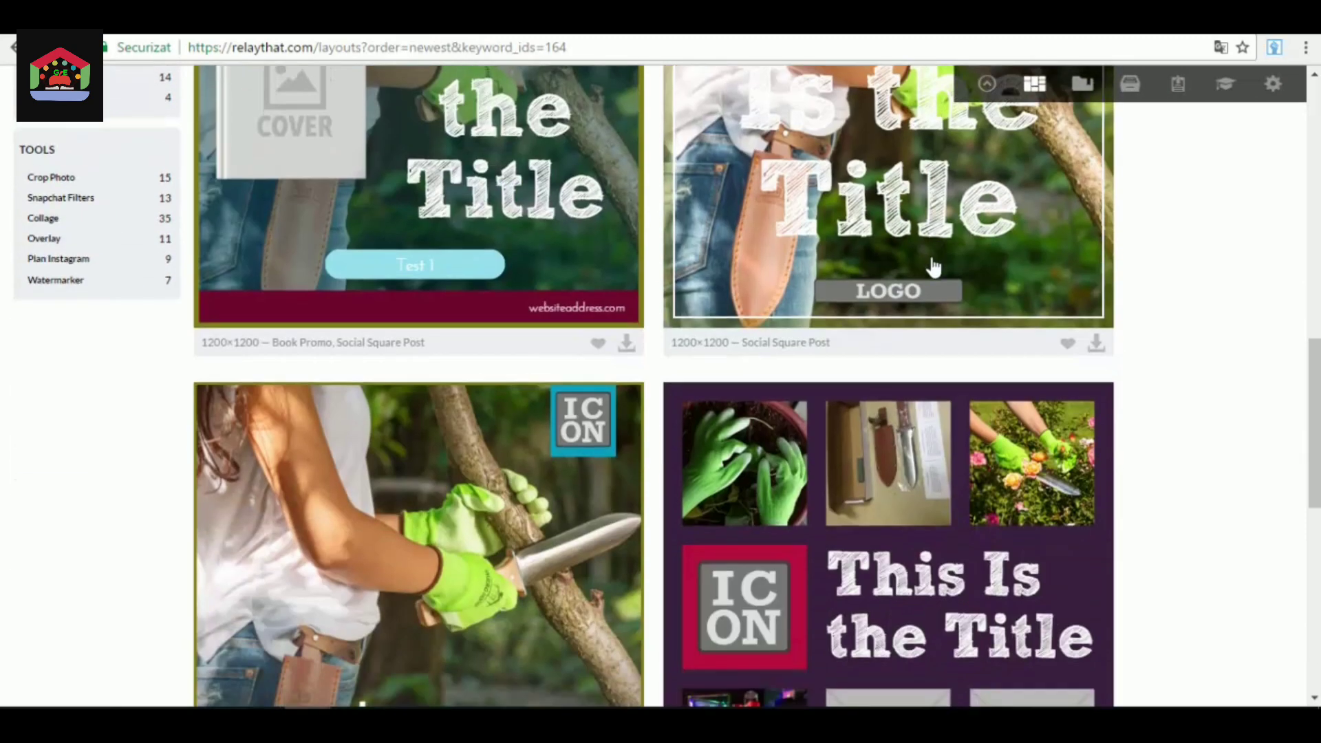
pyautogui.scroll(-3, 506, 306)
pyautogui.scroll(3, 506, 306)
pyautogui.scroll(-7, 867, 330)
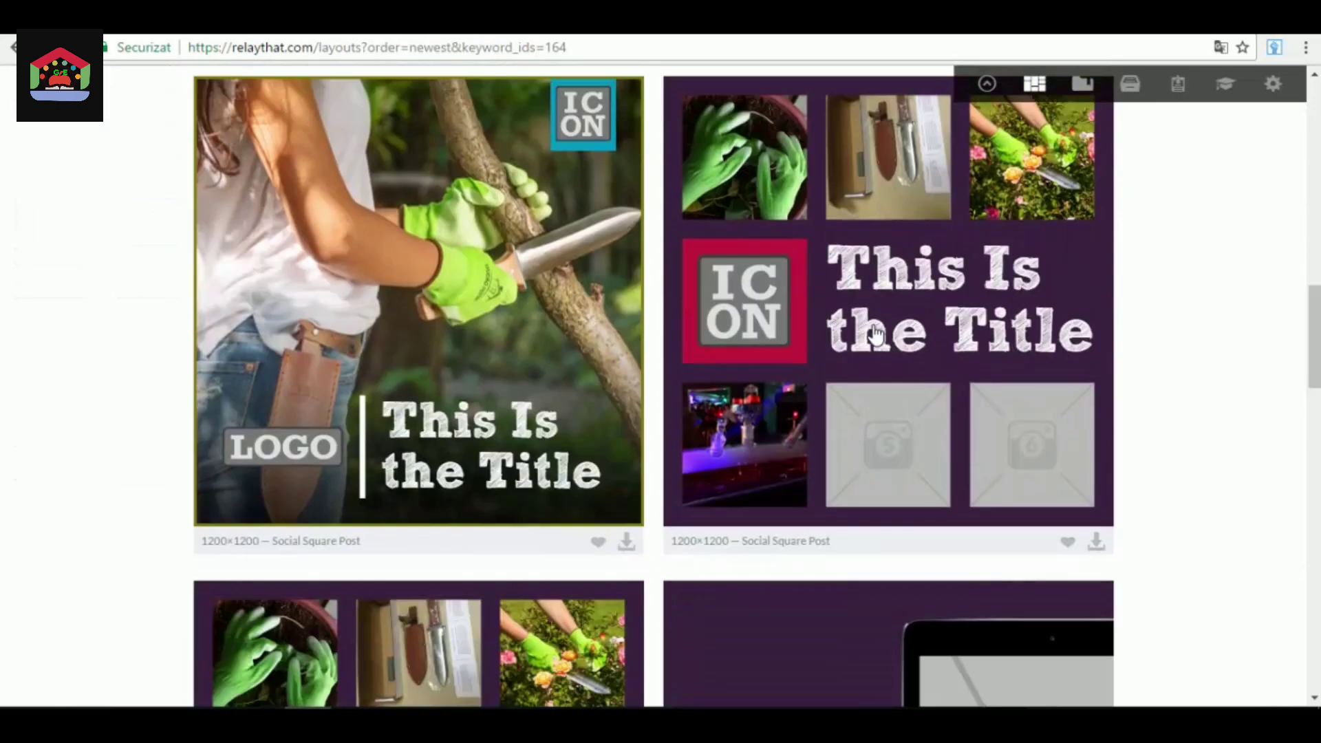
pyautogui.scroll(-20, 866, 330)
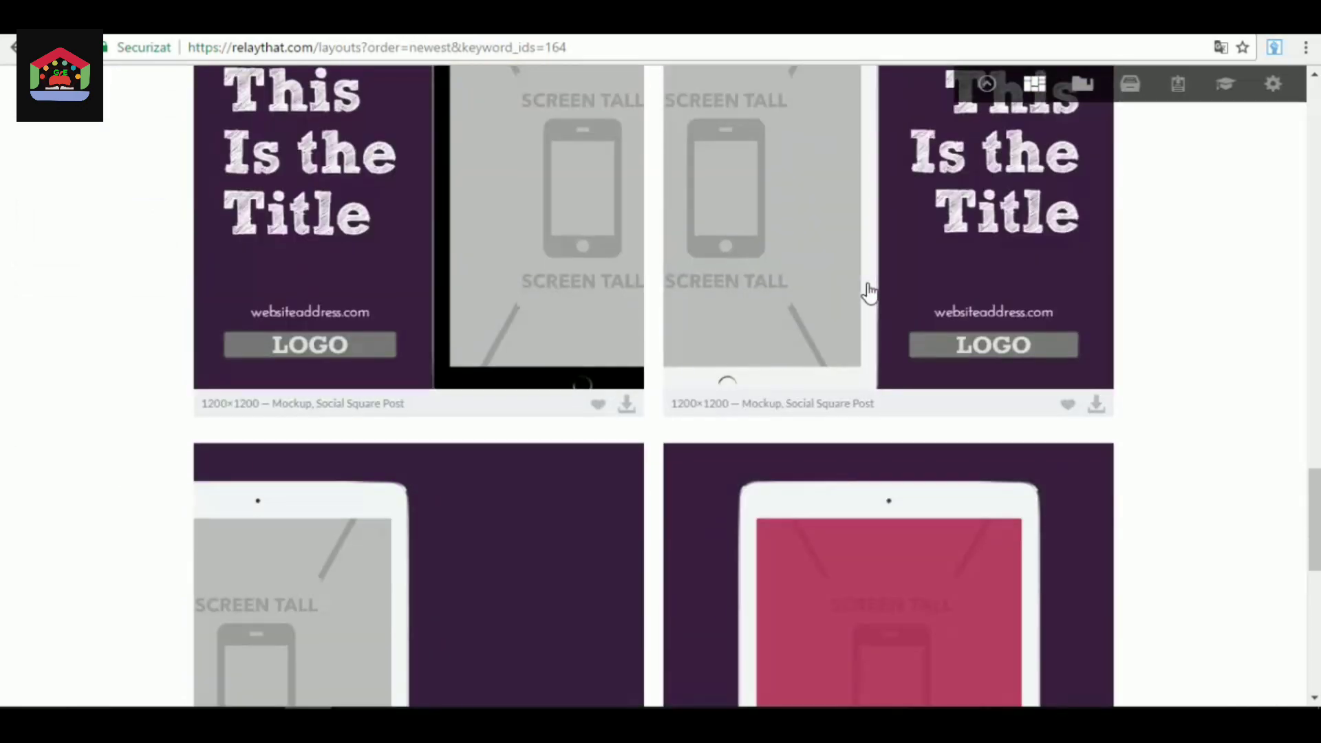
pyautogui.scroll(-5, 870, 292)
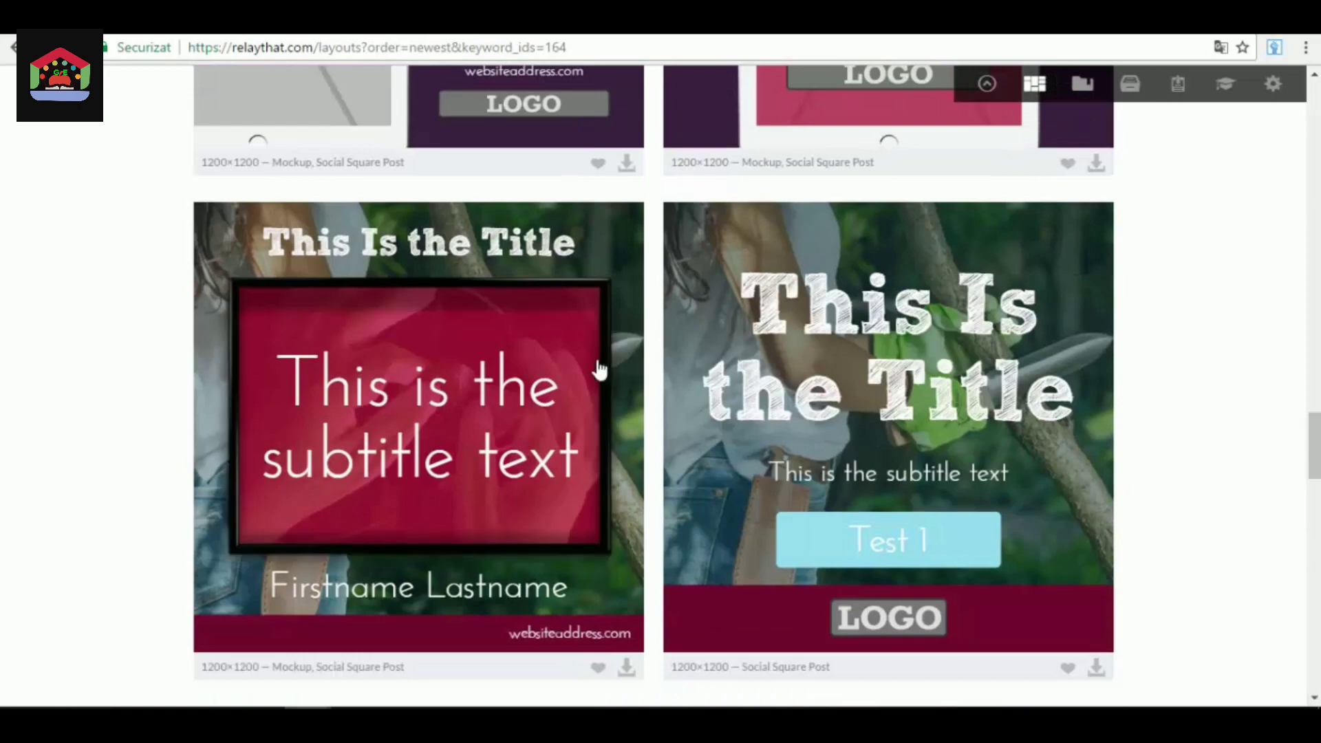
pyautogui.scroll(-15, 1288, 452)
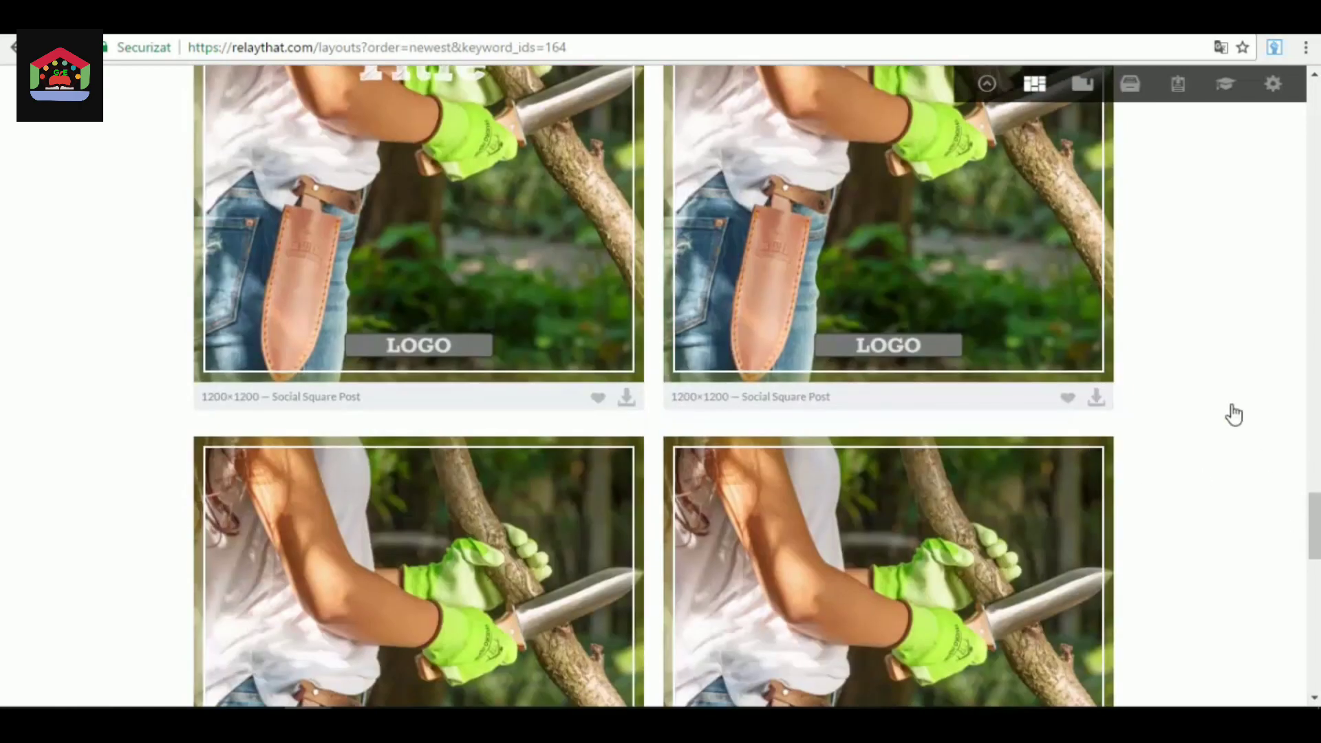
pyautogui.scroll(-6, 1235, 413)
pyautogui.scroll(-7, 1235, 413)
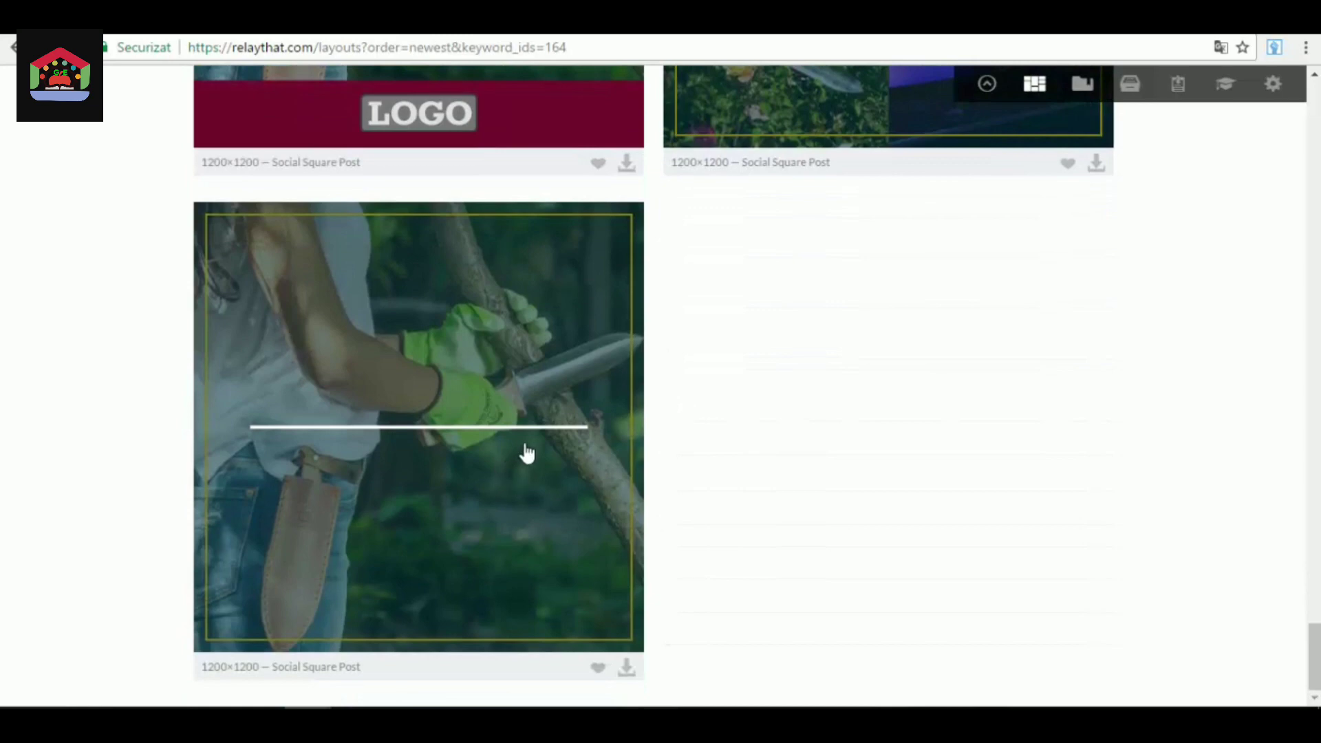
pyautogui.scroll(-20, 525, 447)
# Show the Mockup layouts from the Creators category and look through the tablet and picture-frame designs.
pyautogui.scroll(20, 534, 448)
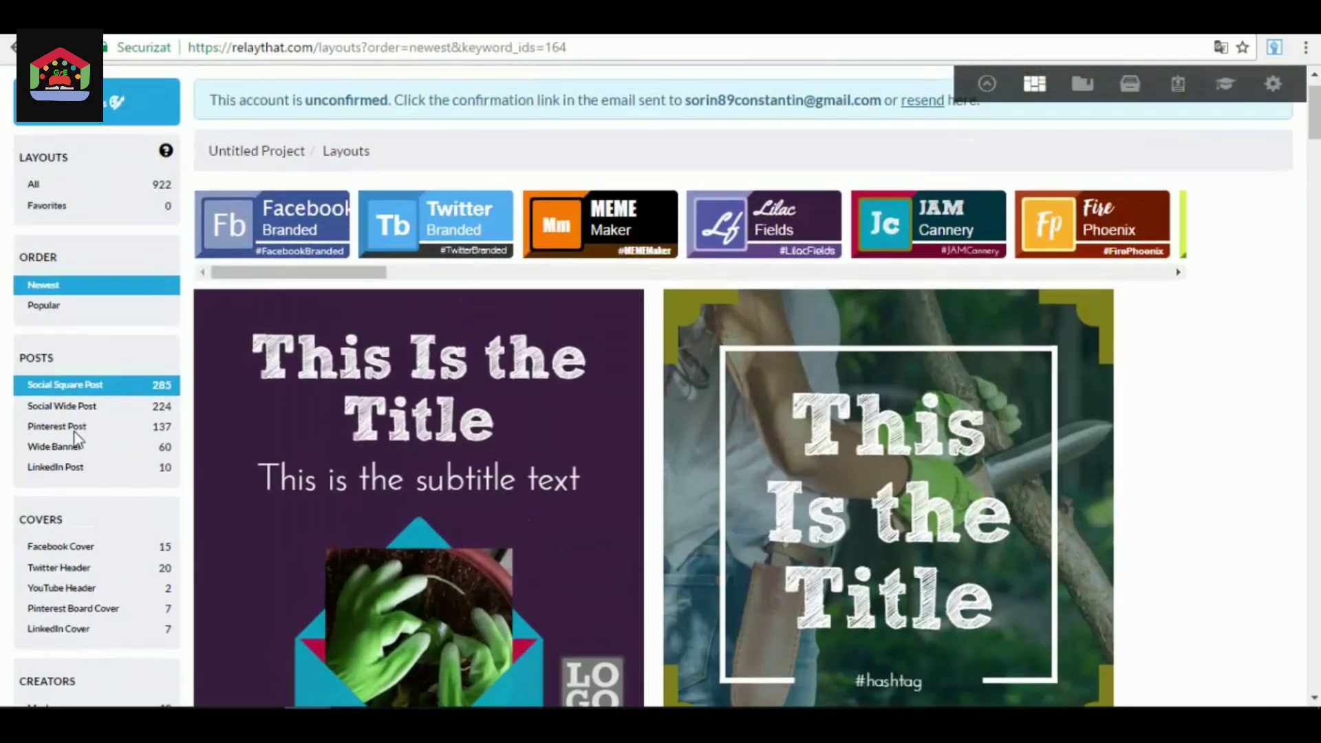
pyautogui.scroll(-1, 76, 435)
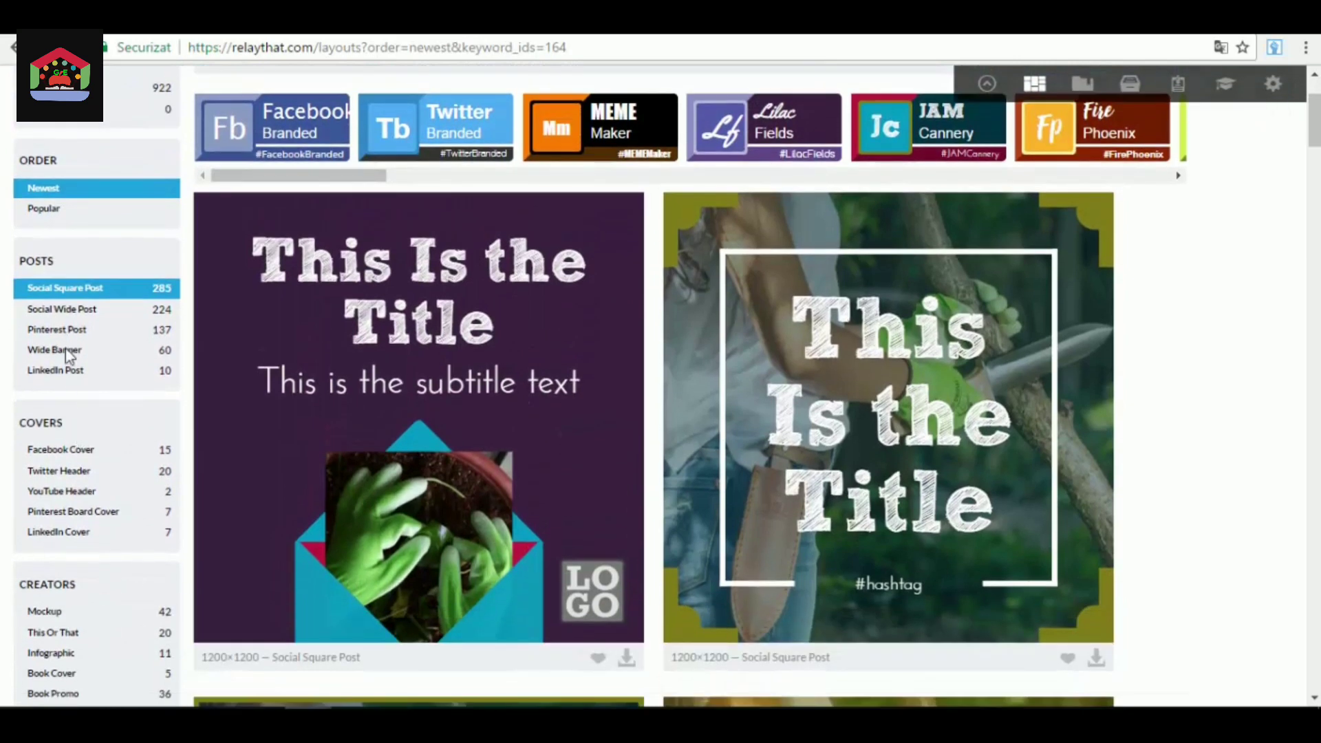
pyautogui.scroll(-1, 83, 459)
pyautogui.scroll(-2, 74, 382)
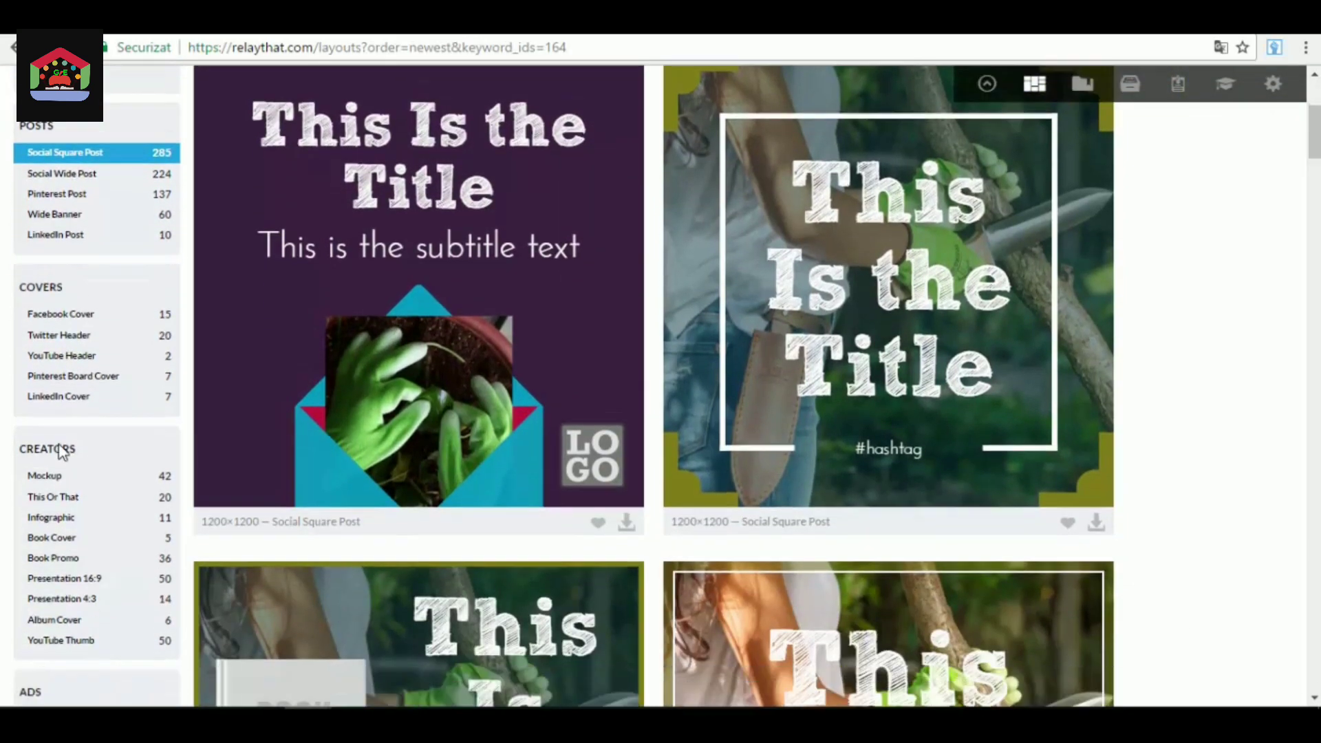
pyautogui.click(44, 322)
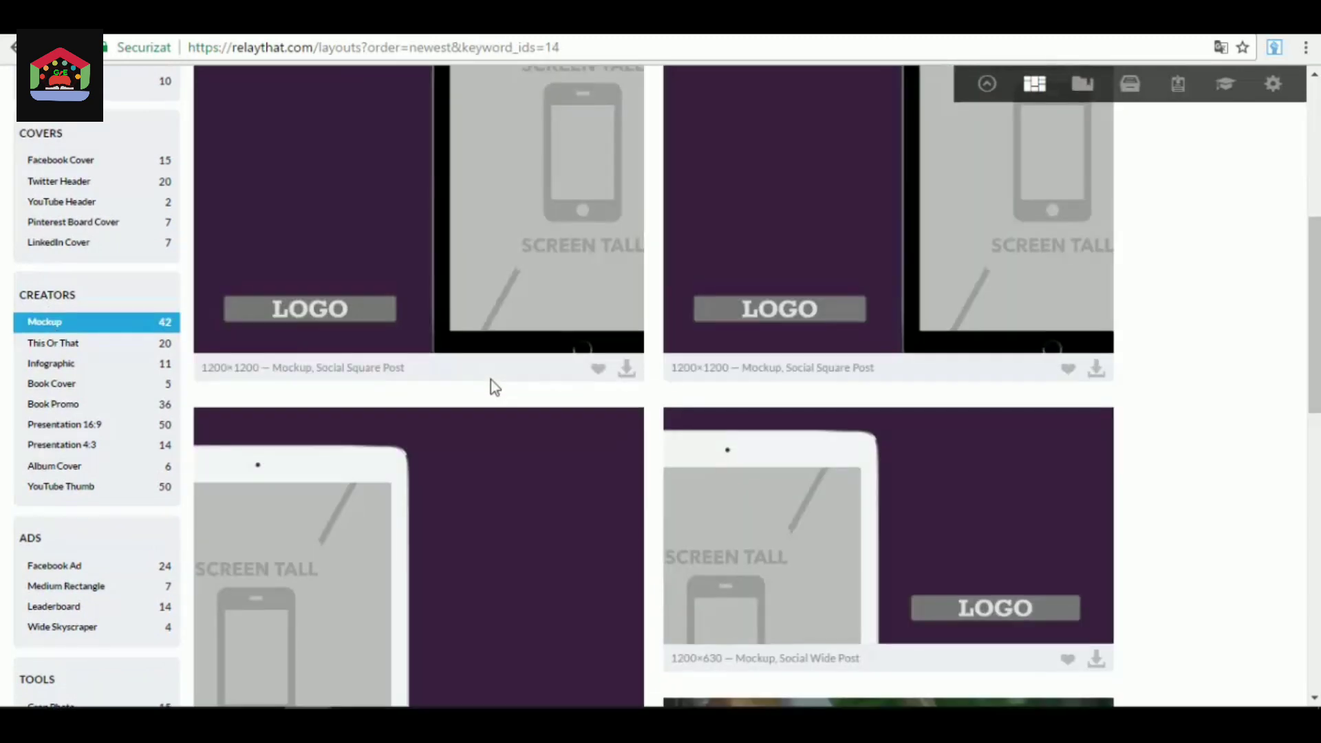
pyautogui.scroll(5, 492, 380)
pyautogui.scroll(-1, 516, 410)
pyautogui.scroll(-4, 519, 418)
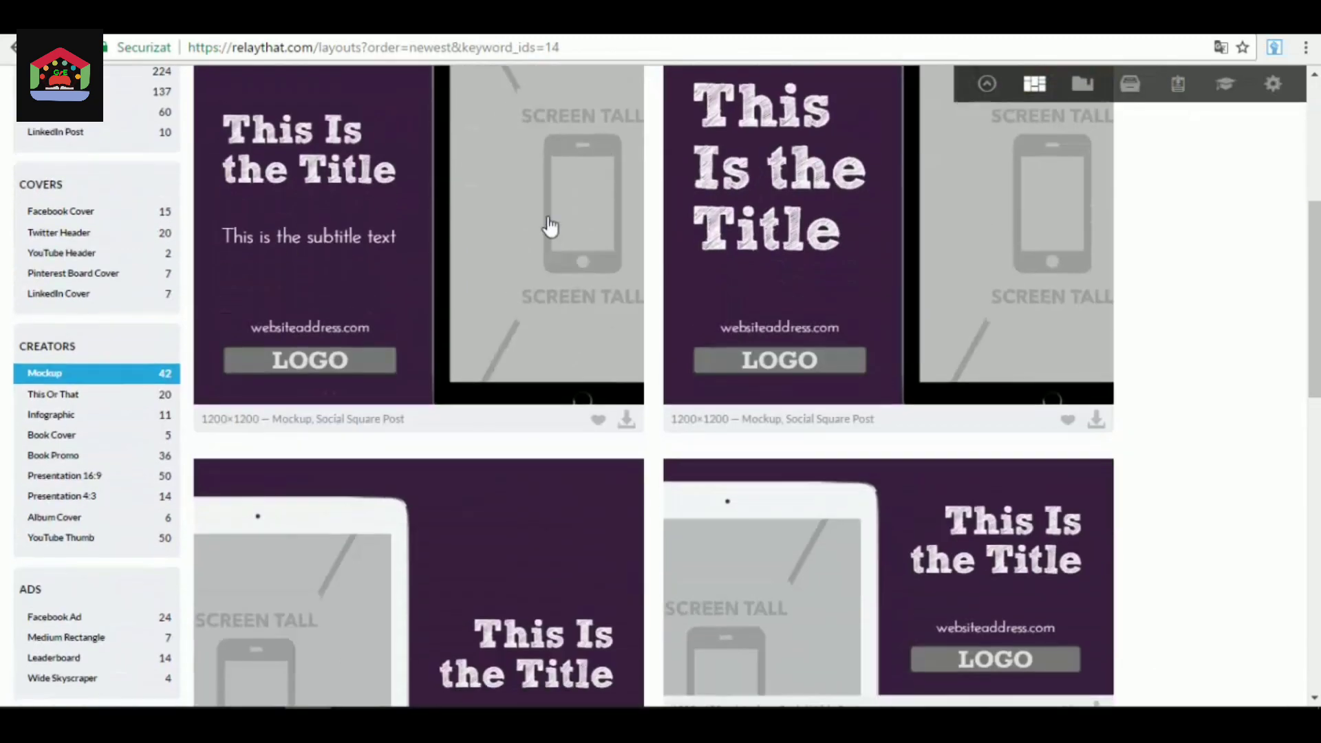
pyautogui.scroll(2, 549, 227)
pyautogui.scroll(-8, 888, 348)
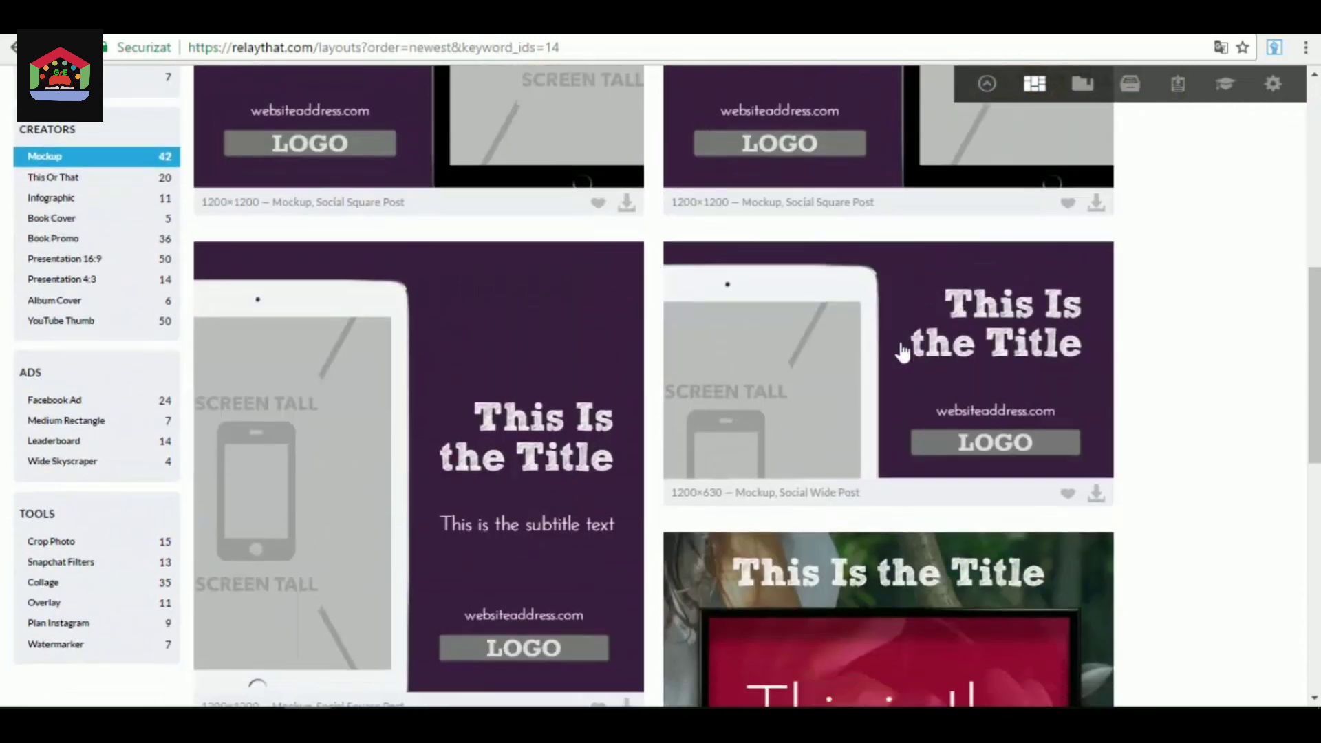
pyautogui.scroll(-7, 737, 478)
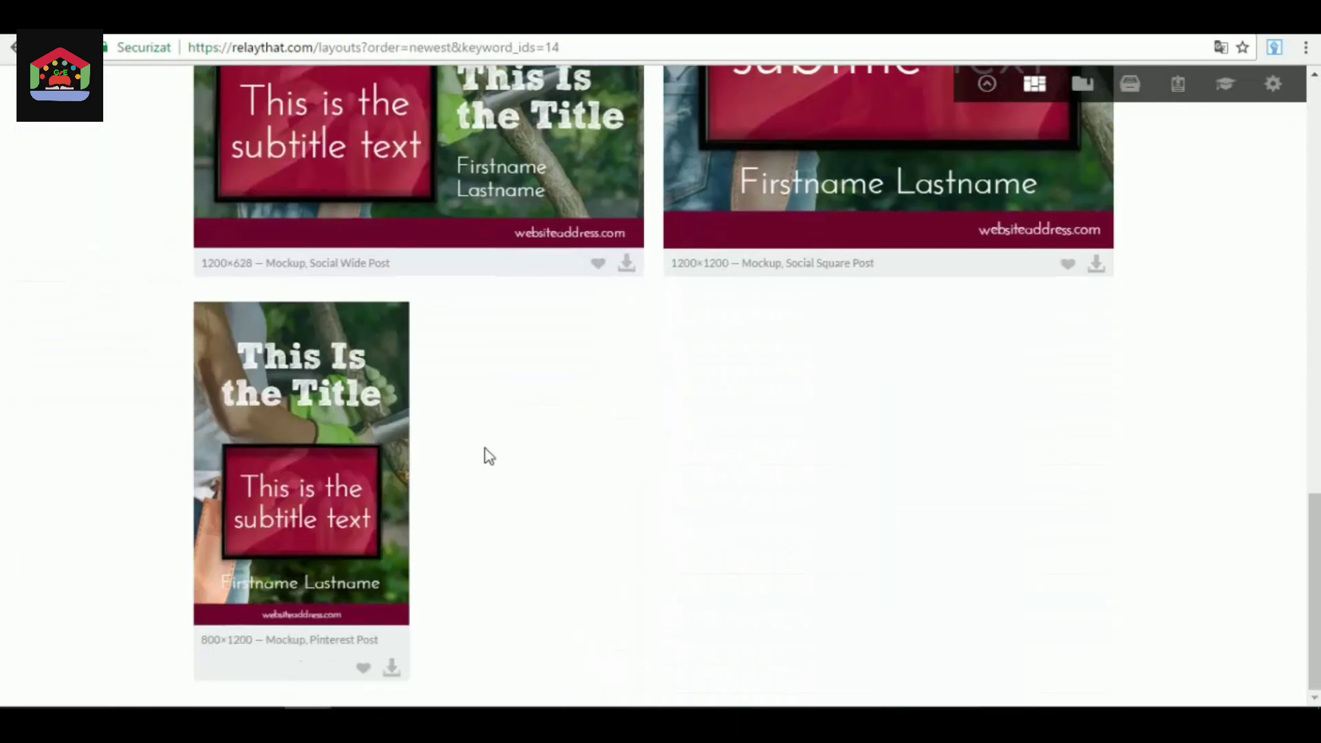
# Show the Facebook Ad layouts and examine how the project's photos, title and call to action appear in them.
pyautogui.scroll(8, 488, 456)
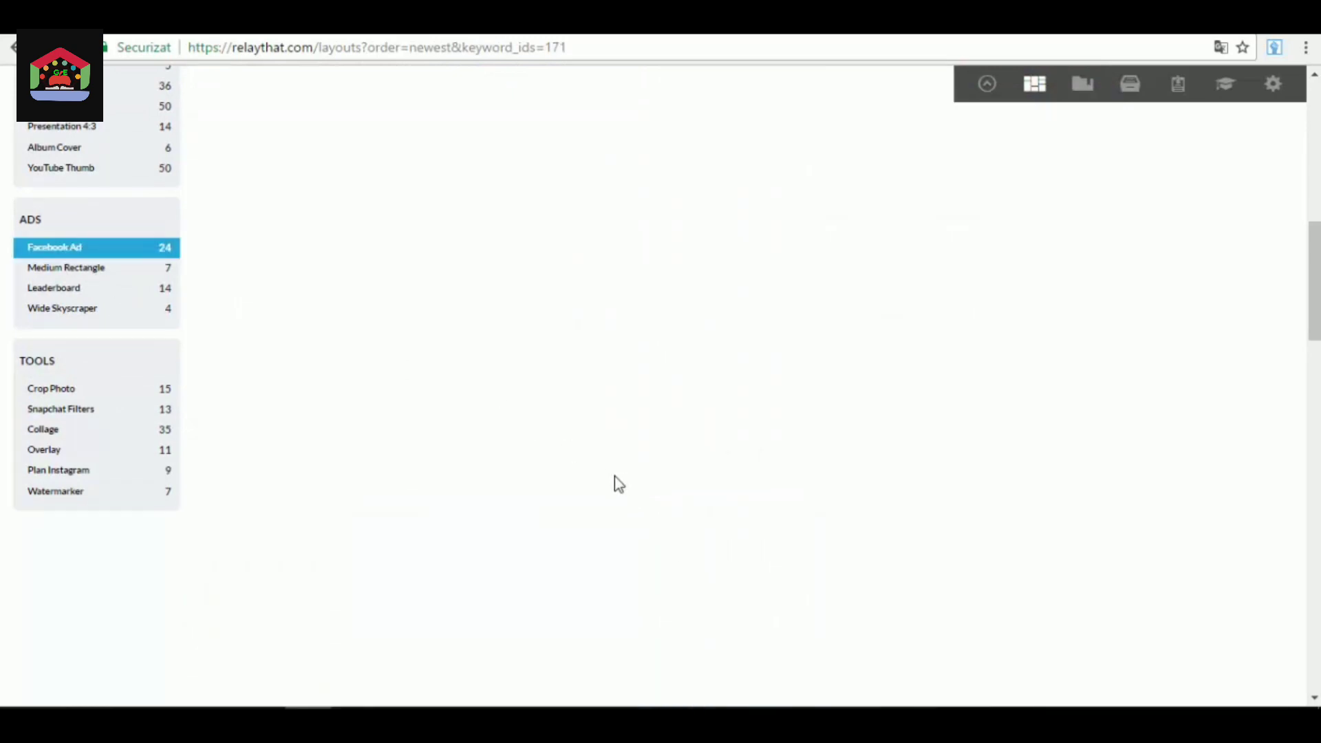
pyautogui.scroll(10, 620, 457)
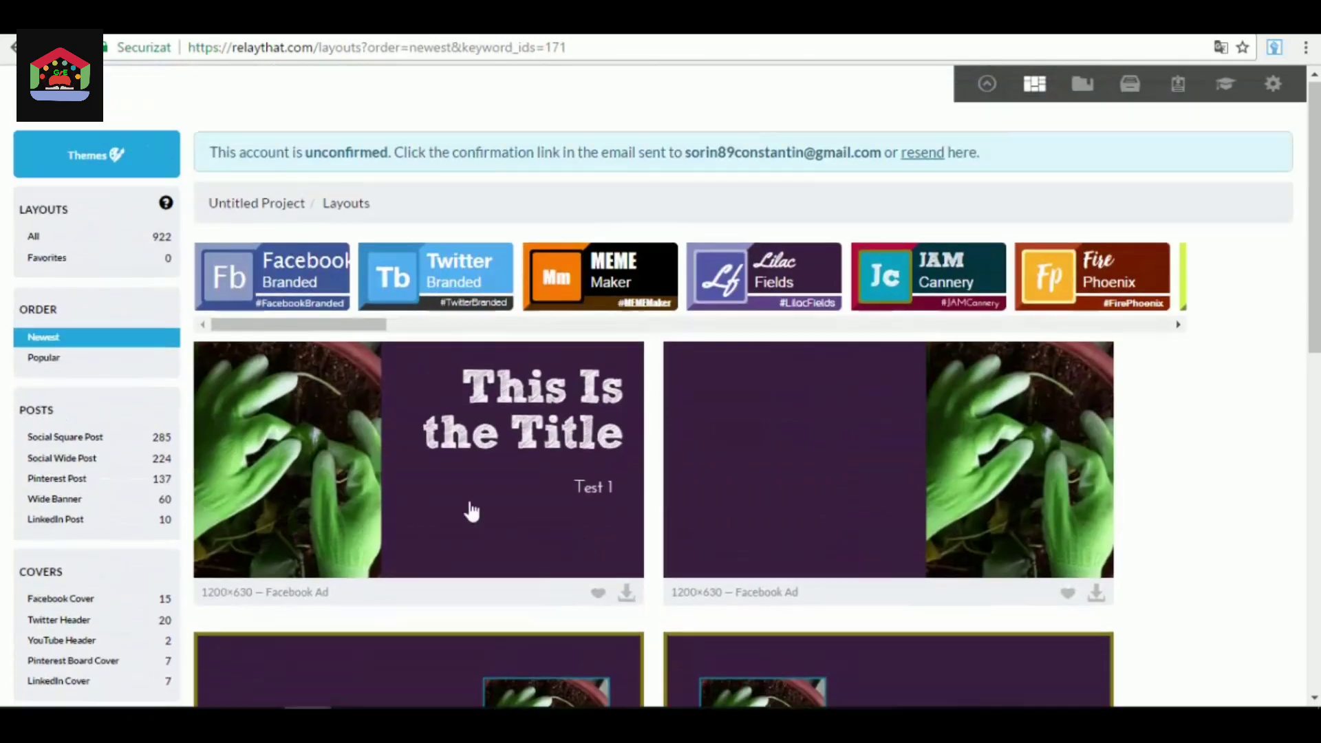
pyautogui.scroll(-7, 471, 510)
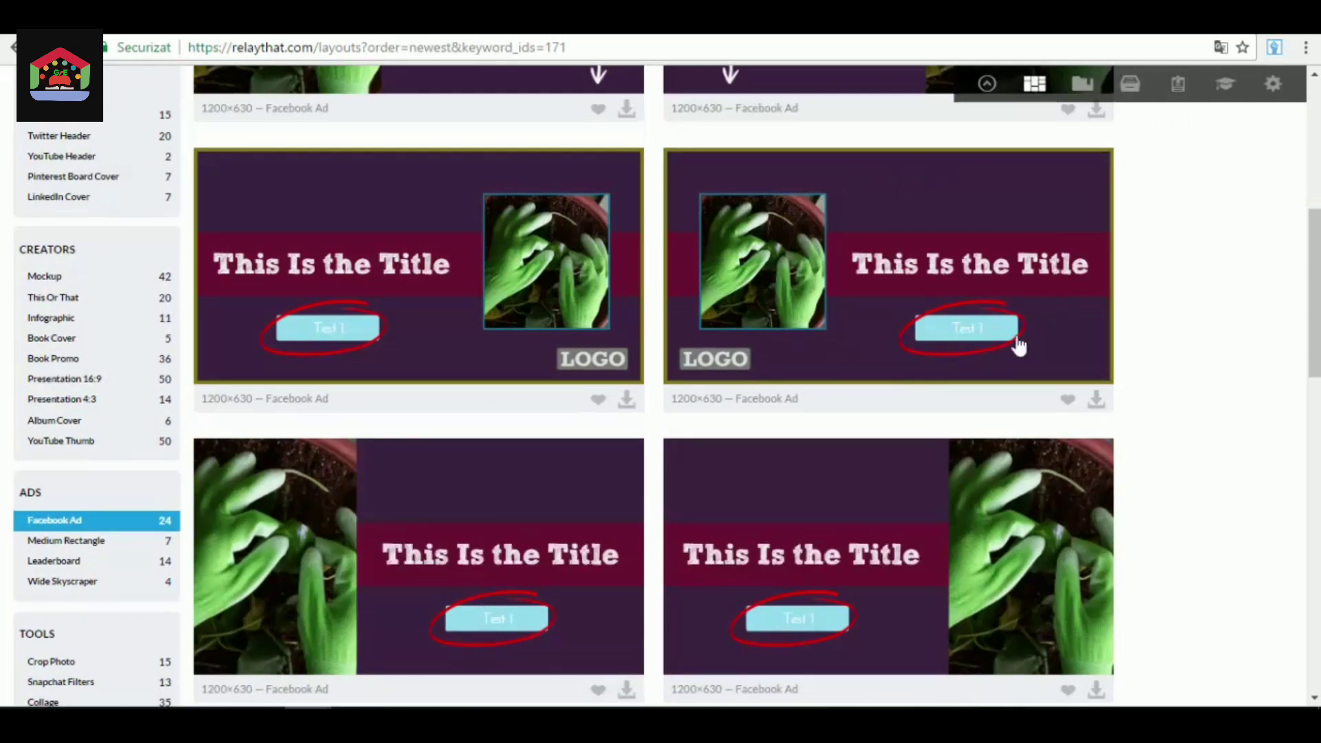
pyautogui.scroll(-3, 822, 332)
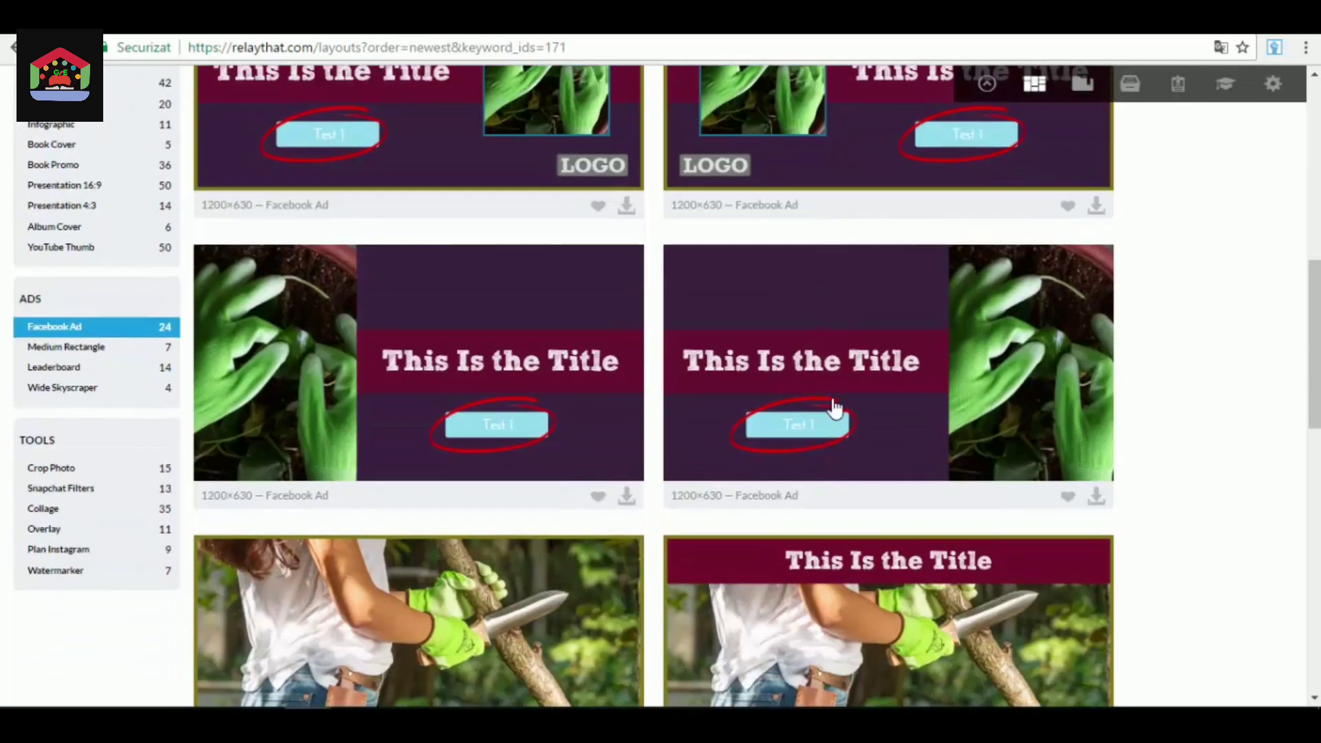
pyautogui.scroll(-15, 996, 369)
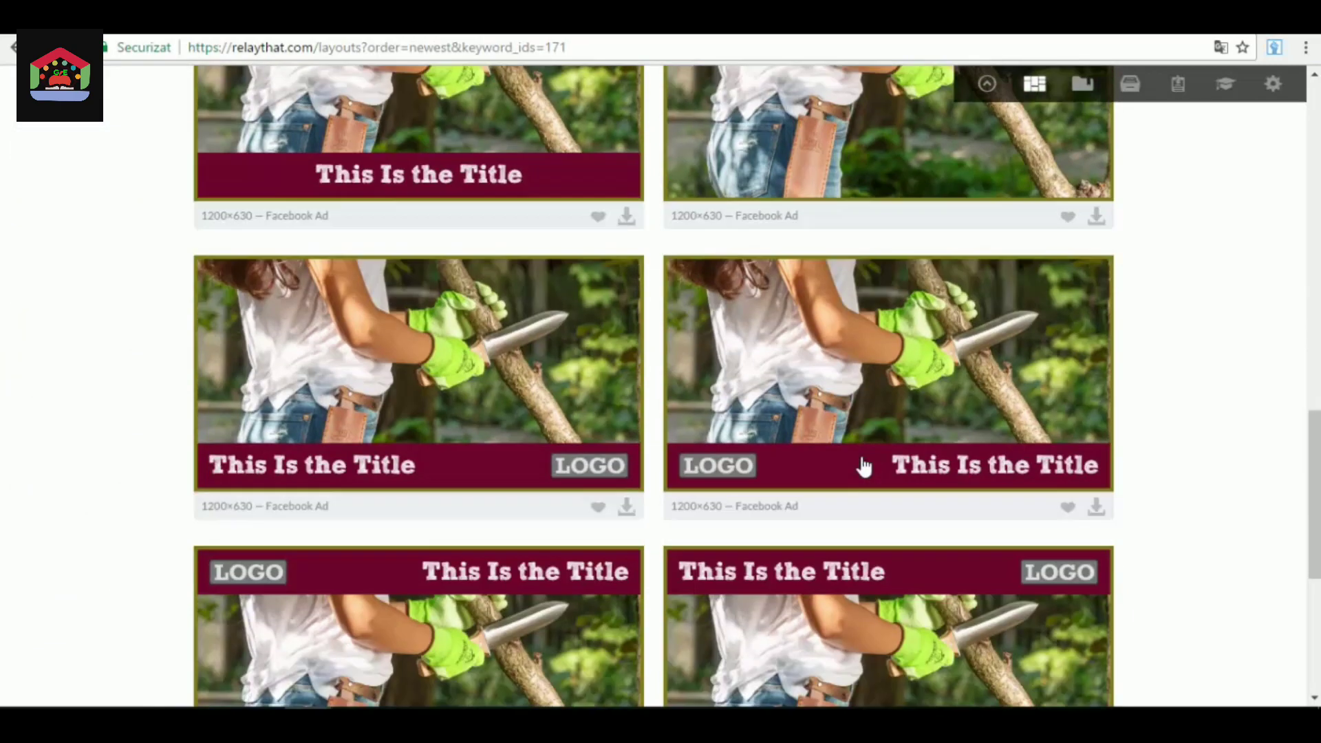
pyautogui.scroll(-3, 840, 406)
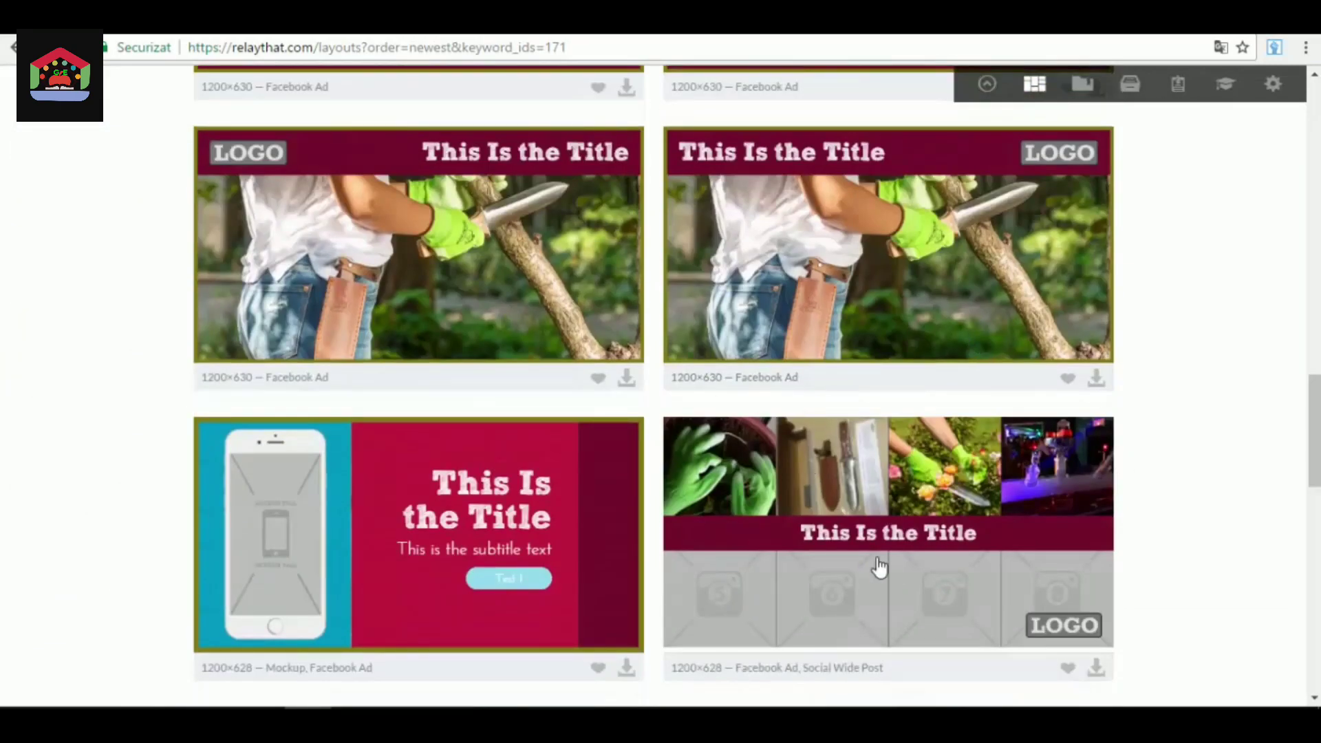
pyautogui.scroll(-2, 894, 523)
pyautogui.scroll(-5, 933, 441)
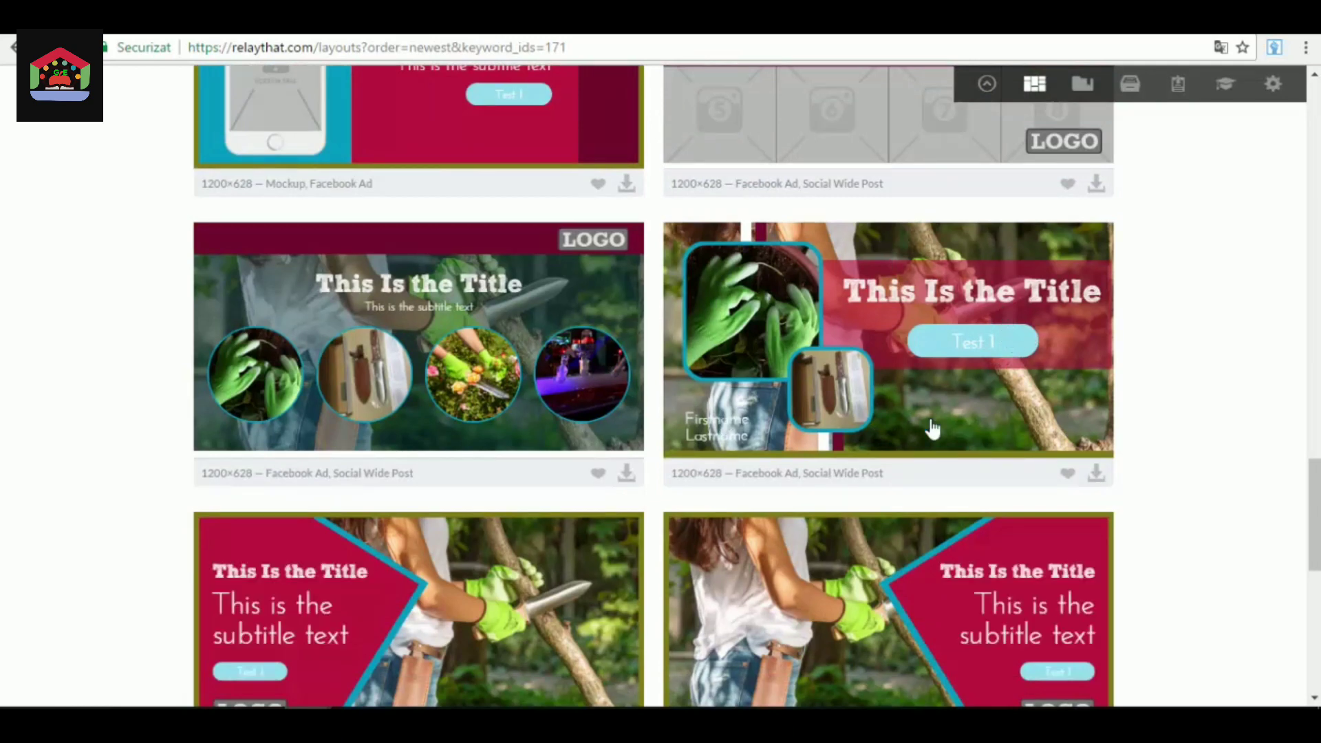
# Look through the remaining Facebook Ad layouts and compare how their photos, titles, subtitles and logo are arranged.
pyautogui.scroll(-1, 476, 444)
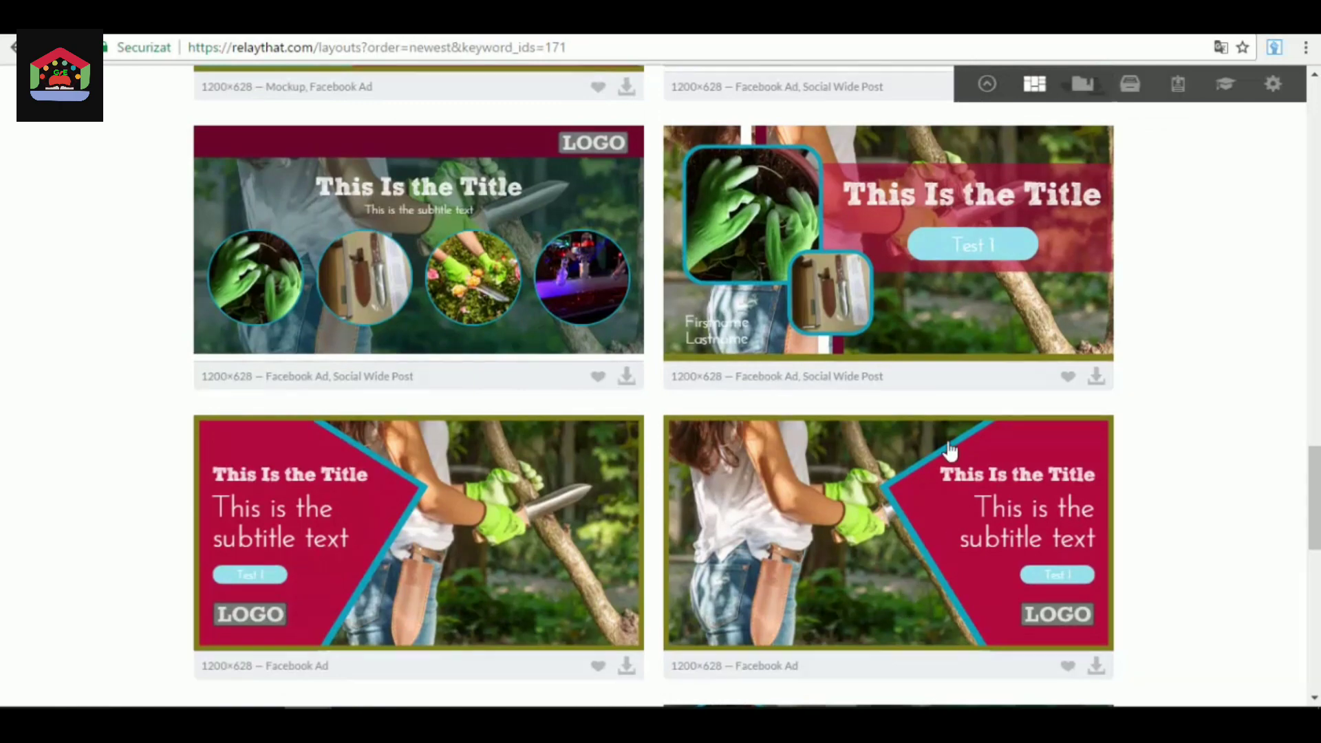
pyautogui.scroll(-5, 876, 581)
pyautogui.scroll(-5, 822, 450)
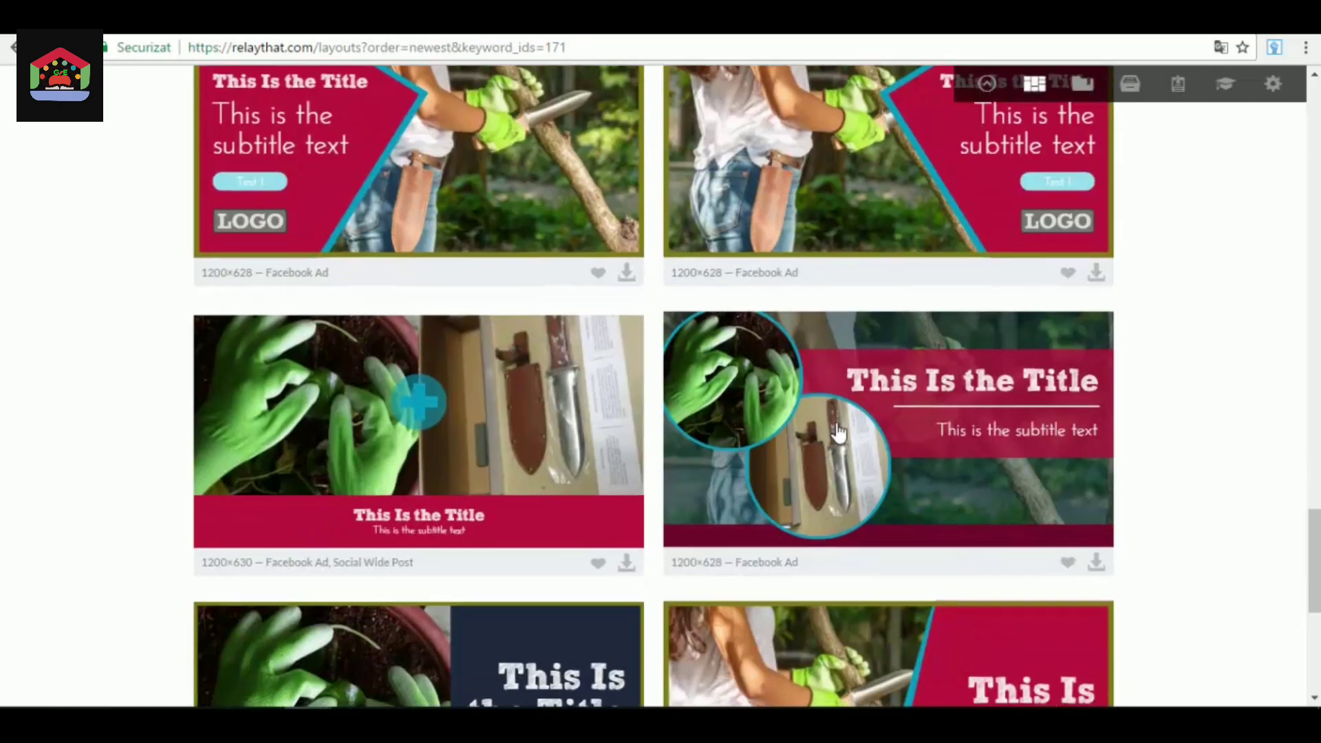
pyautogui.scroll(4, 826, 442)
pyautogui.scroll(-4, 943, 389)
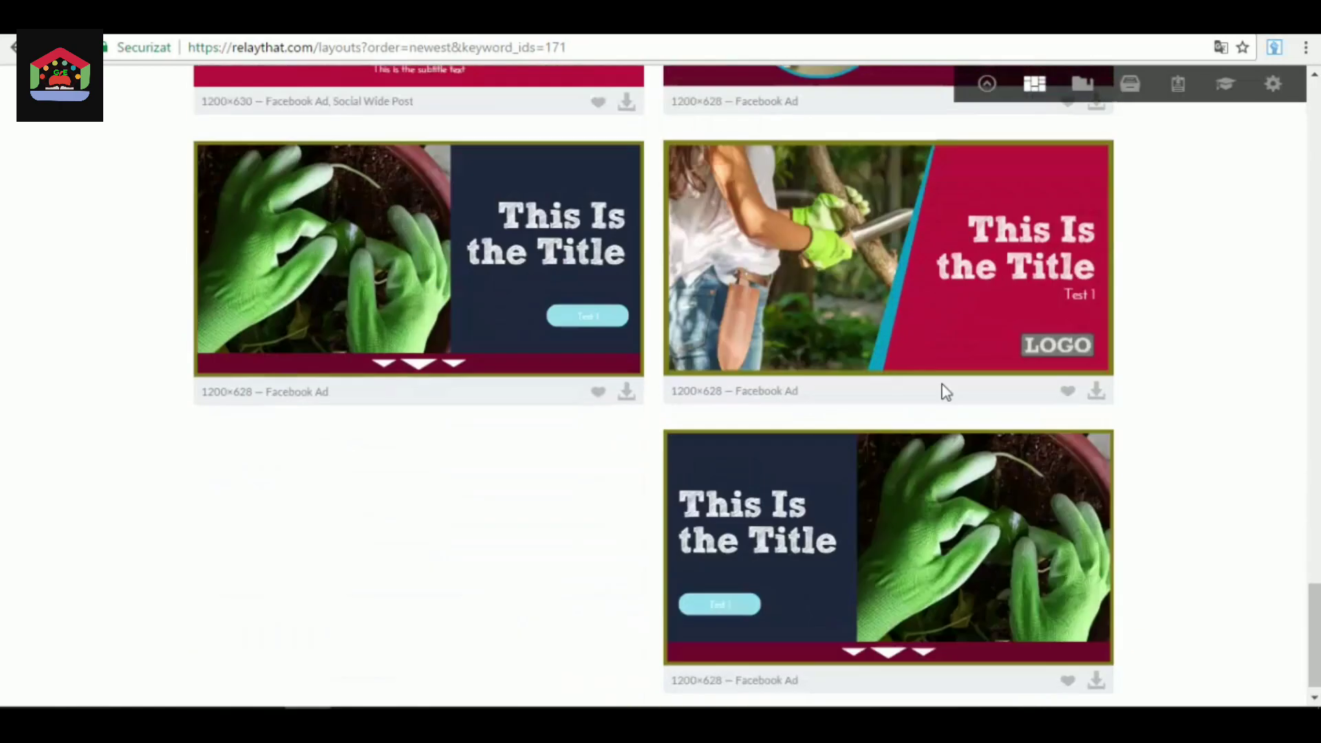
pyautogui.scroll(5, 874, 530)
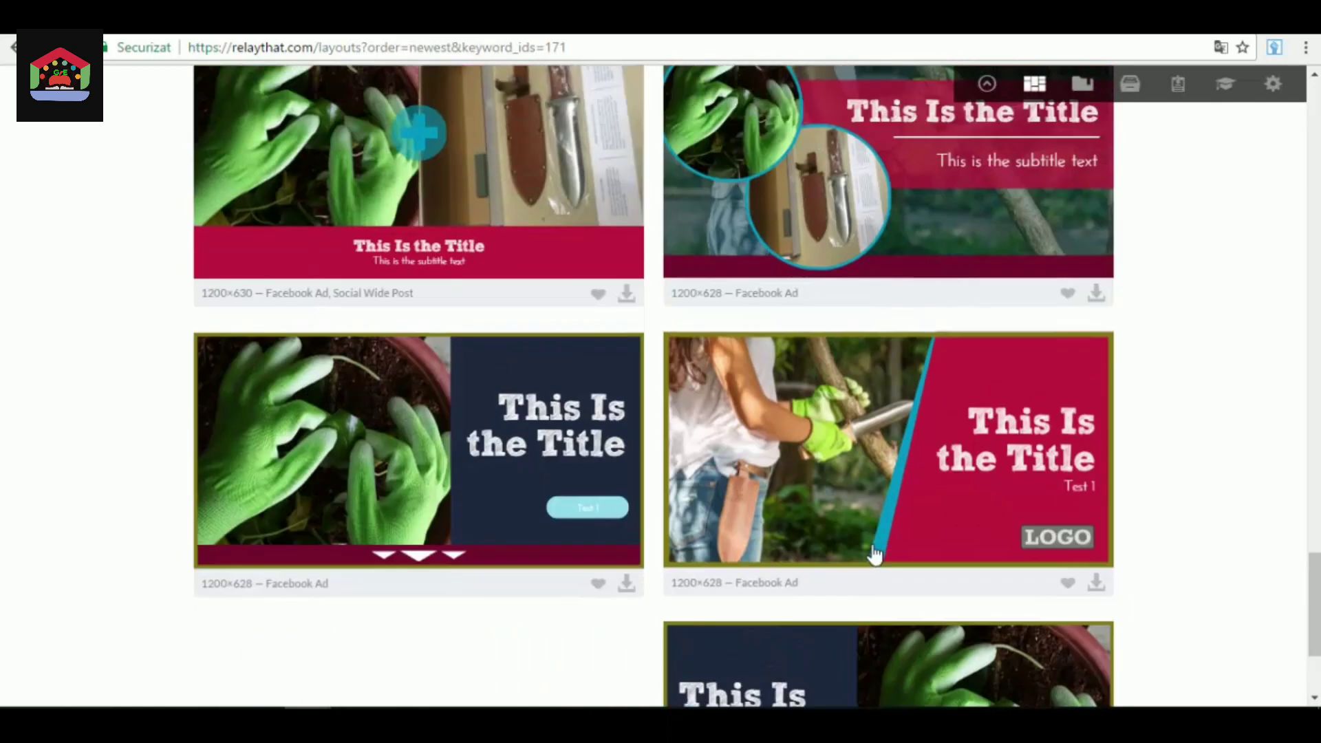
pyautogui.scroll(2, 880, 567)
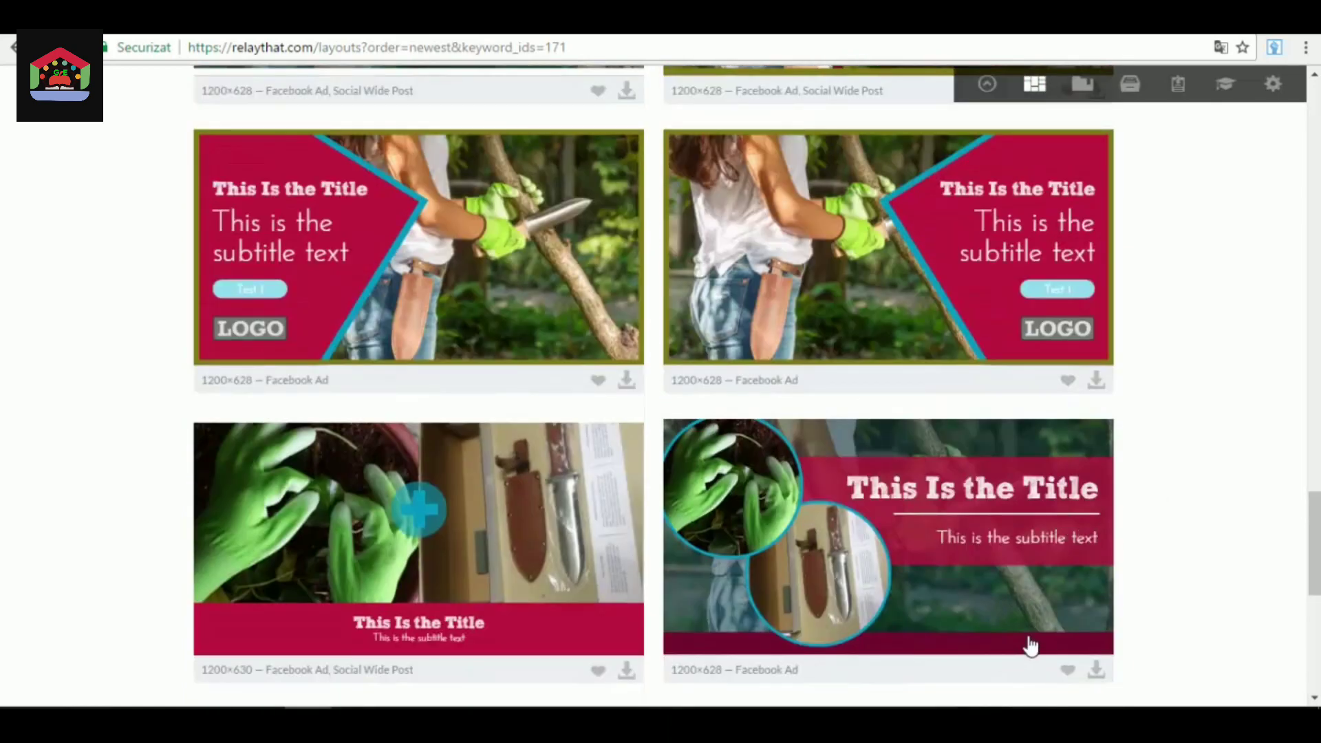
pyautogui.scroll(6, 1030, 647)
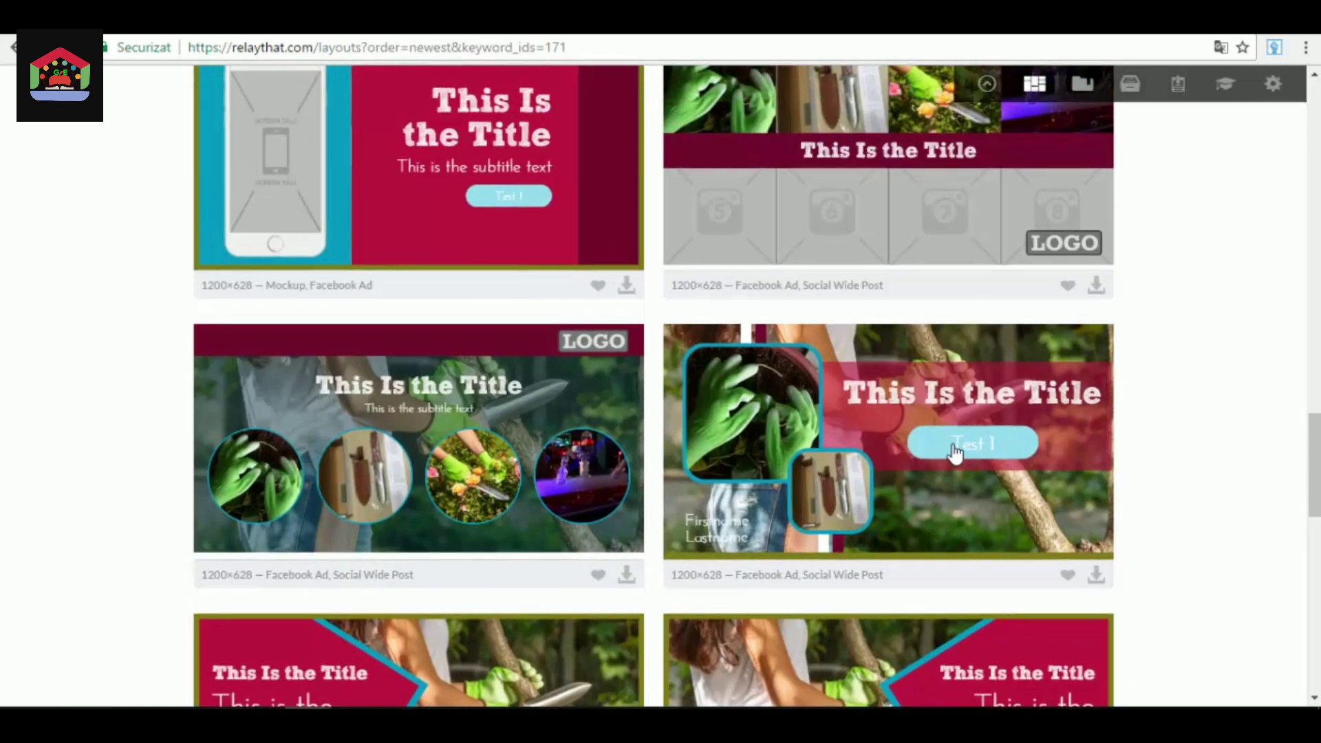
pyautogui.scroll(9, 743, 569)
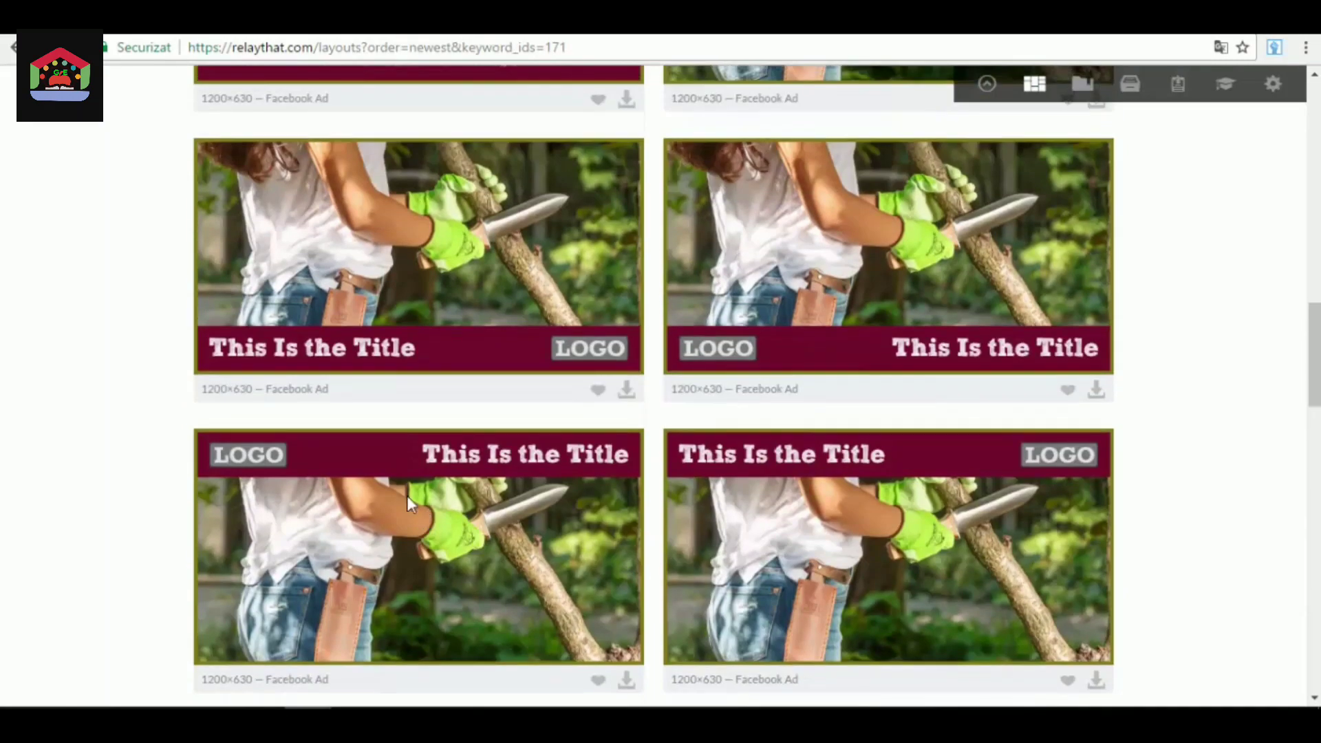
pyautogui.scroll(12, 407, 496)
# Show the Collage layouts from the Tools category and examine how the project's photos and title are combined in the grids and banners.
pyautogui.scroll(-3, 340, 478)
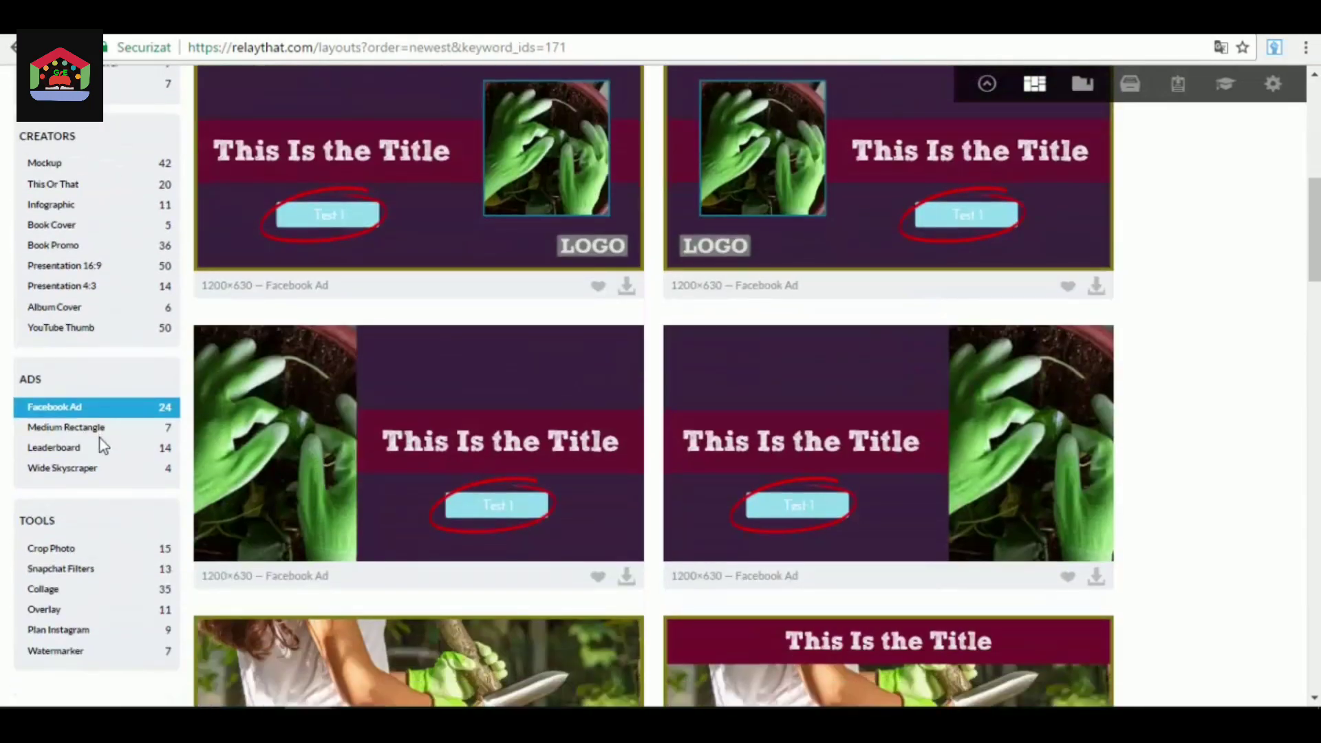
pyautogui.scroll(-1, 103, 446)
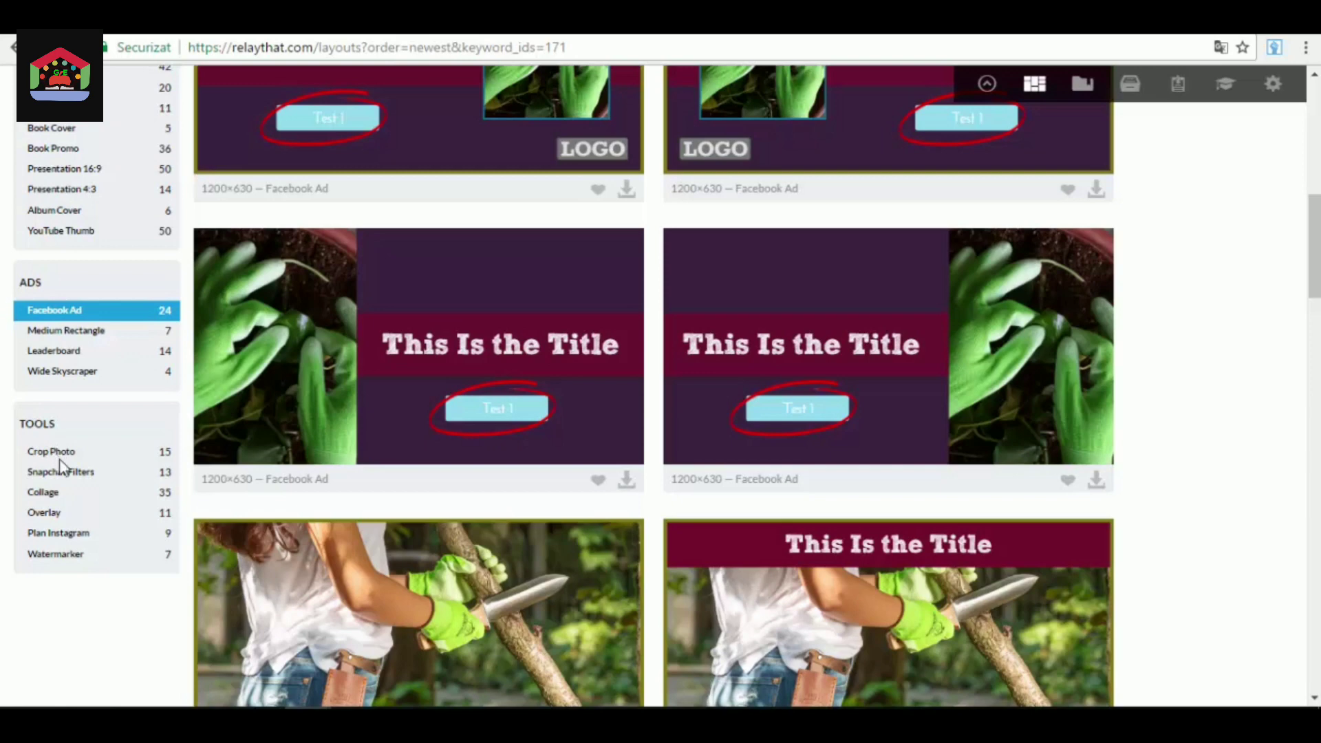
pyautogui.click(43, 493)
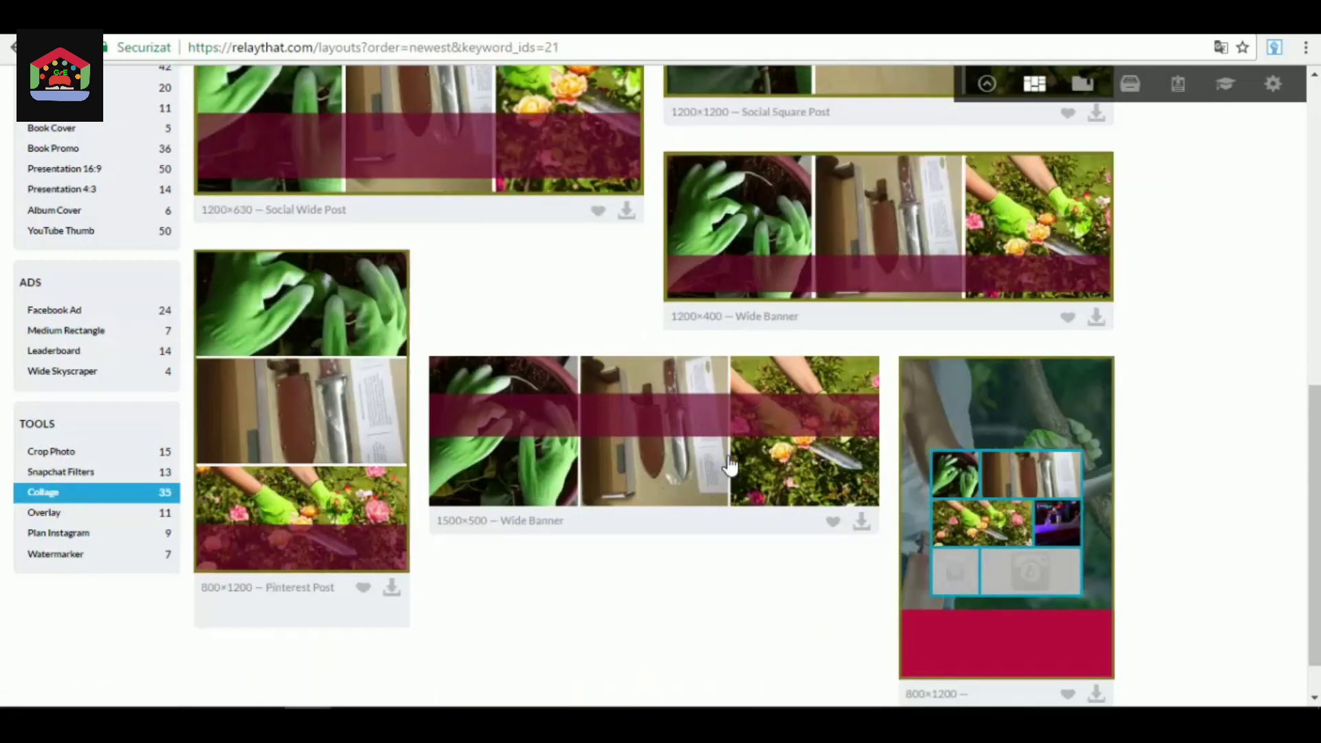
pyautogui.scroll(10, 702, 516)
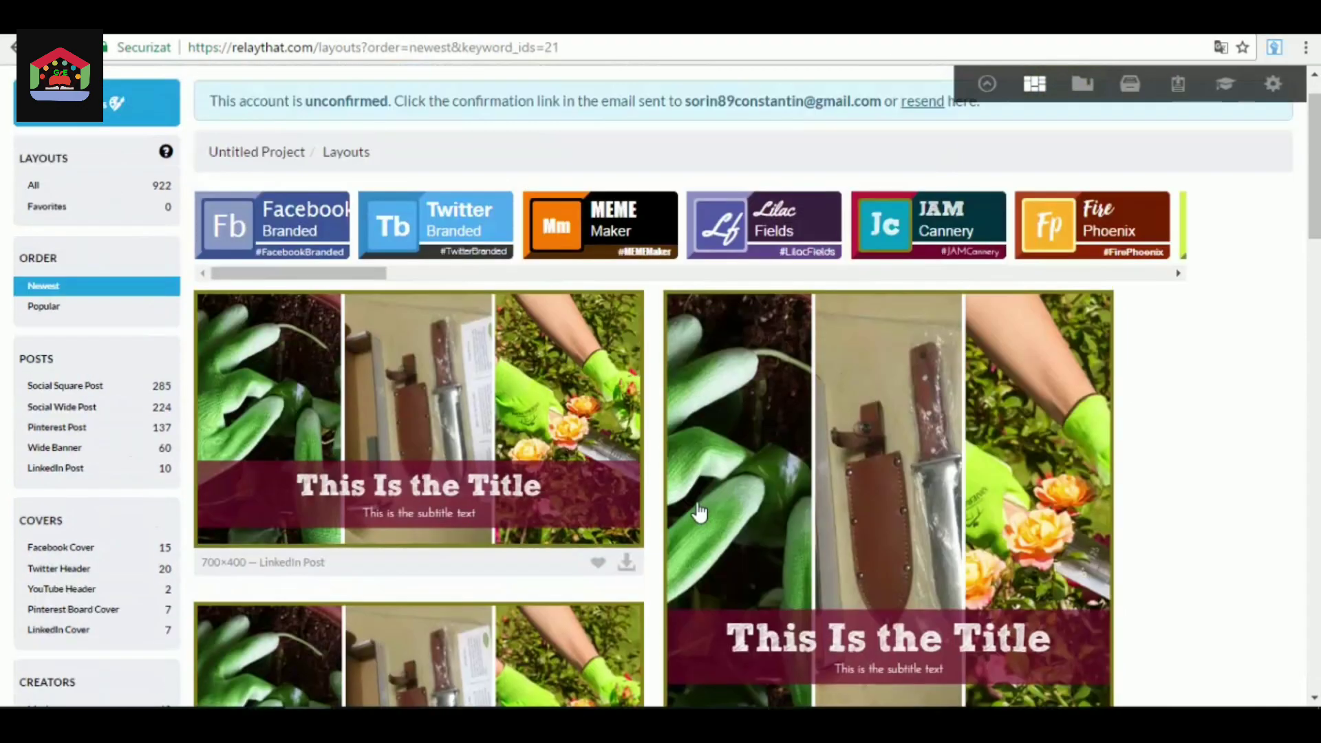
pyautogui.scroll(-10, 907, 487)
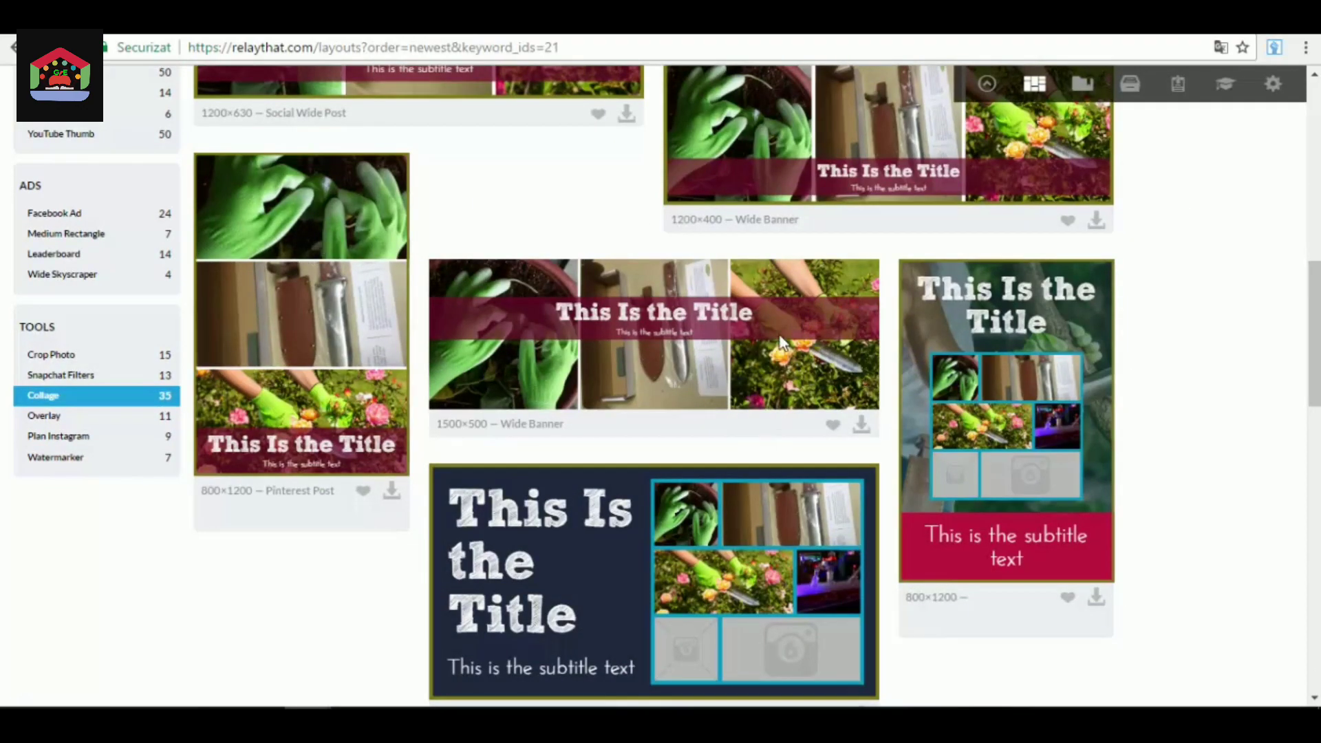
pyautogui.scroll(-5, 781, 341)
pyautogui.scroll(15, 672, 389)
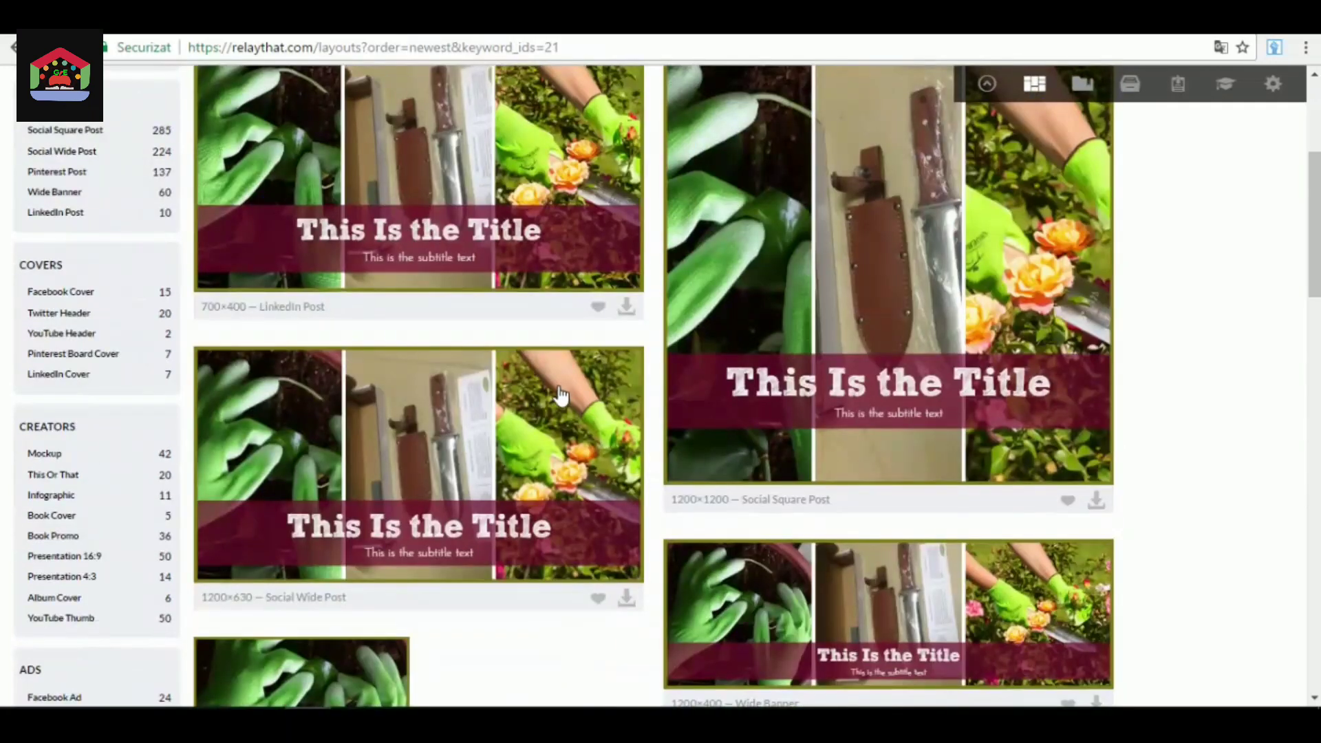
pyautogui.scroll(-12, 856, 385)
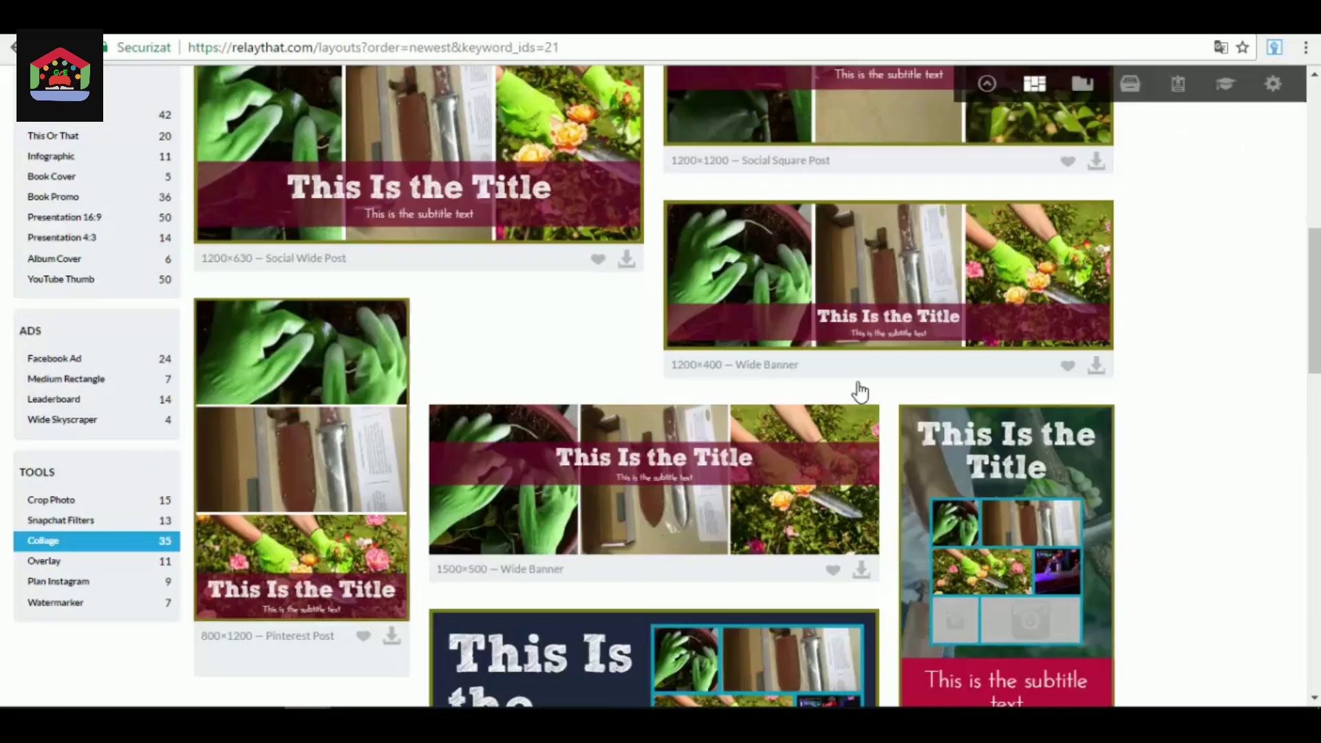
pyautogui.scroll(-10, 859, 380)
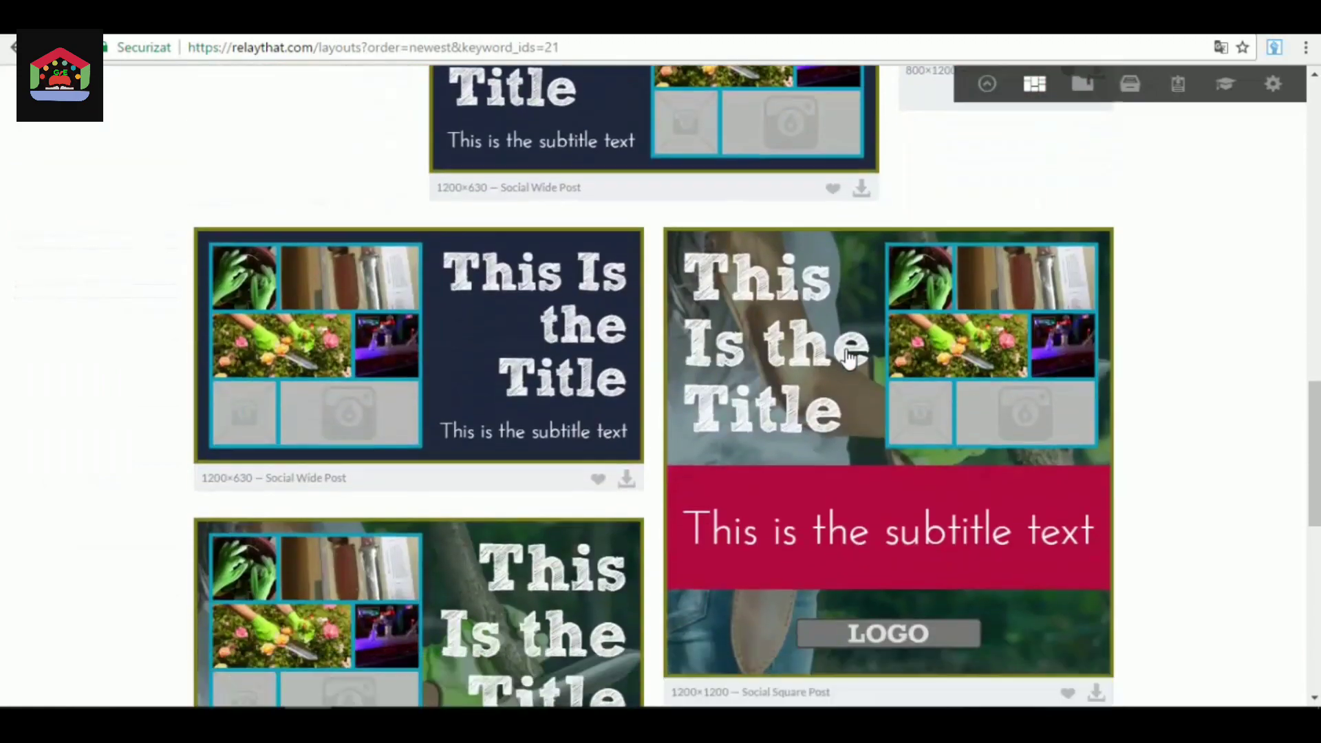
pyautogui.scroll(-5, 851, 360)
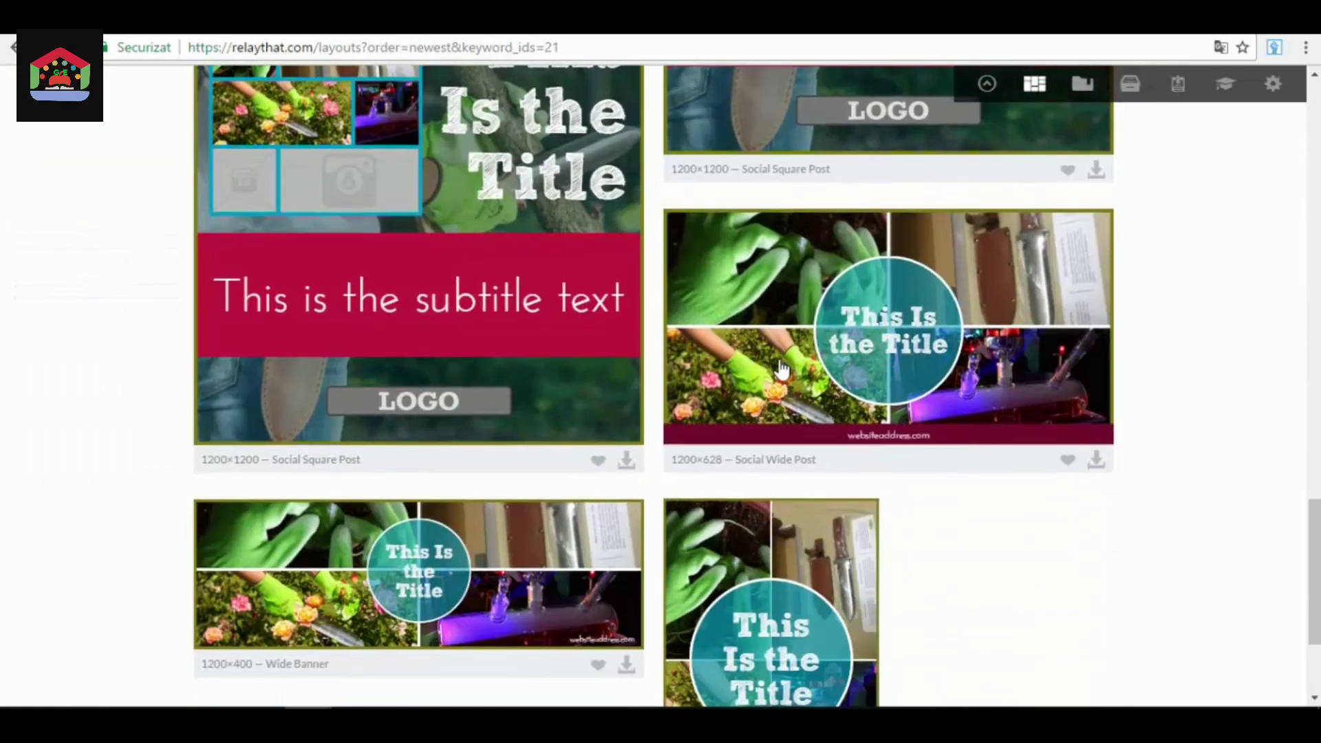
pyautogui.scroll(-7, 635, 446)
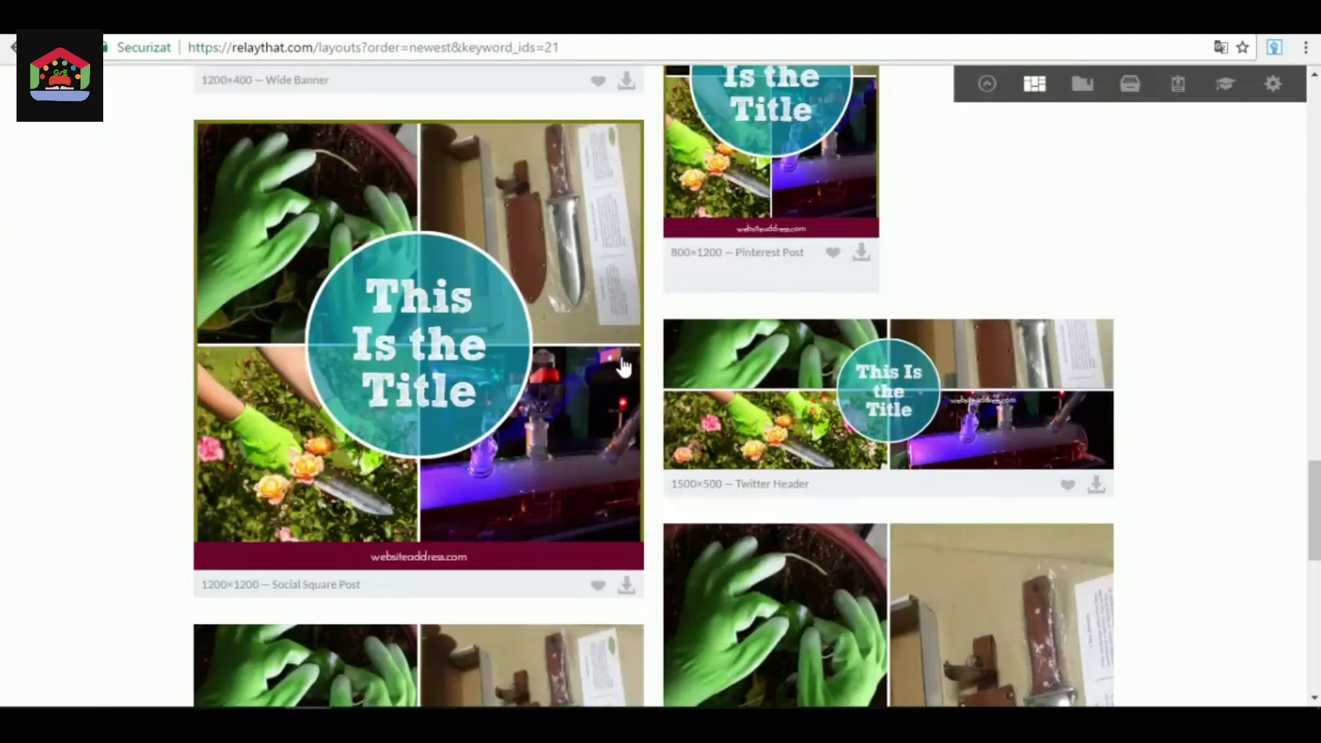
pyautogui.scroll(-6, 557, 255)
pyautogui.scroll(-6, 784, 392)
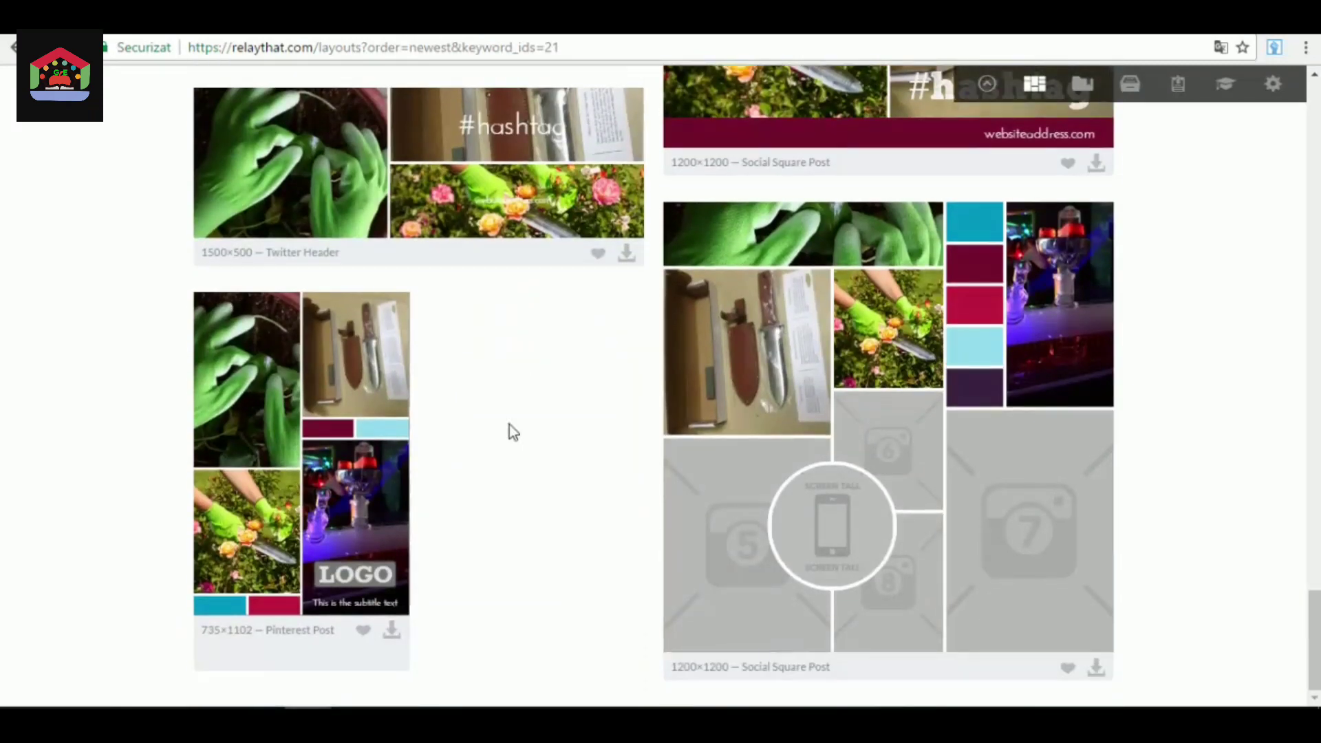
pyautogui.scroll(20, 571, 302)
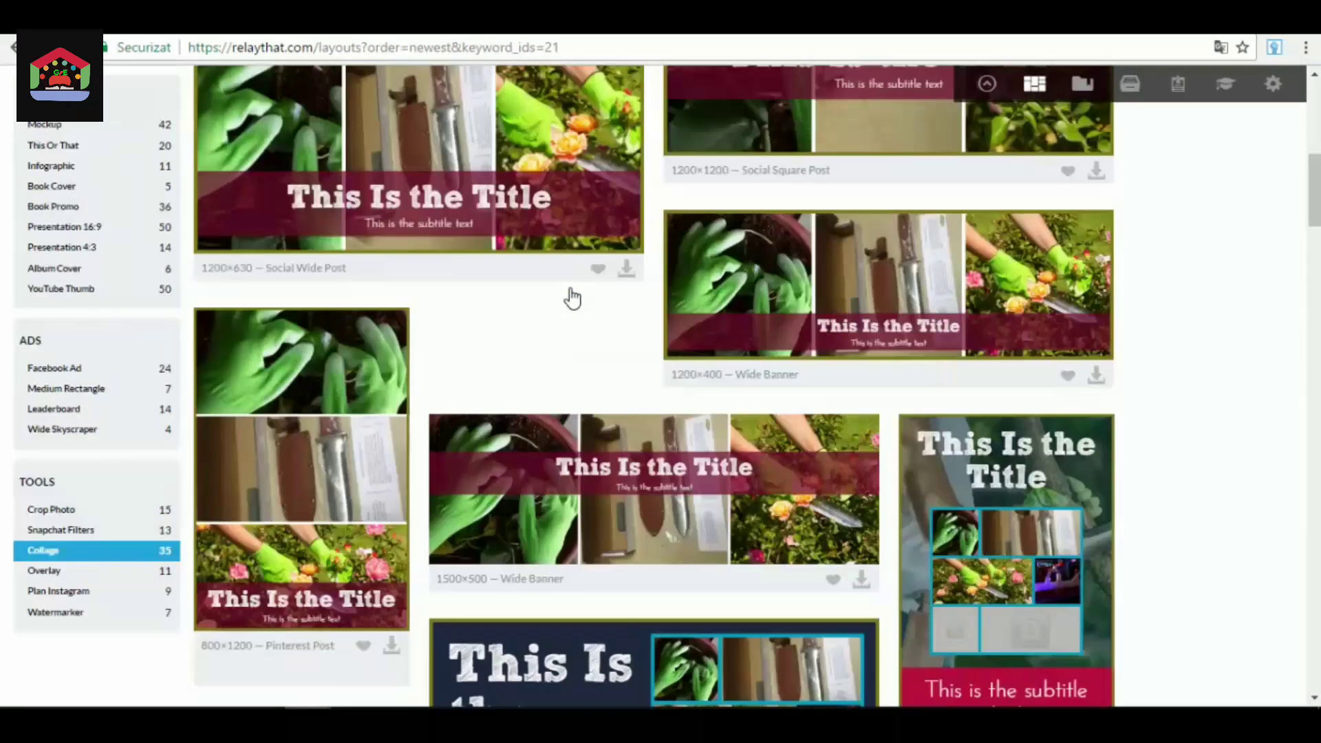
# Show the Watermarker layouts from the Tools category and examine how the icon, logo and business name overlay the photos.
pyautogui.scroll(-7, 568, 313)
pyautogui.click(73, 614)
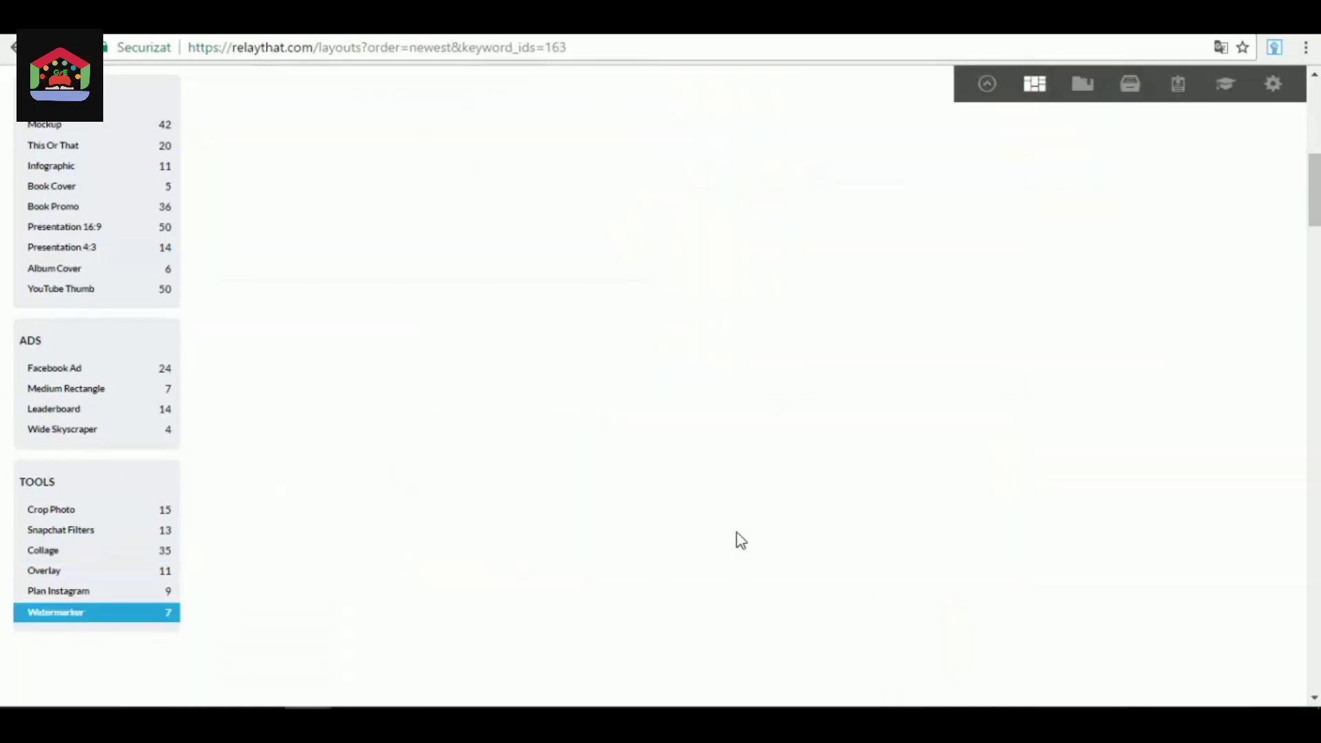
pyautogui.scroll(6, 740, 399)
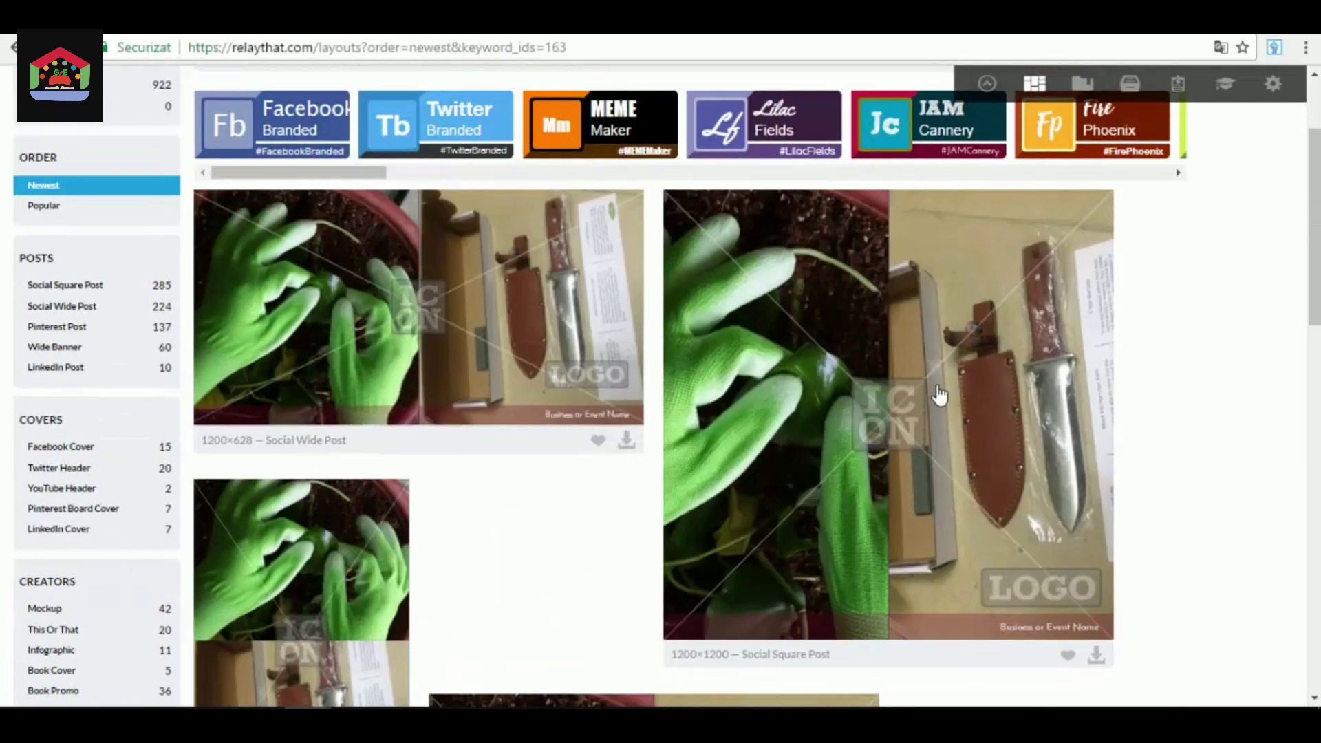
pyautogui.scroll(-3, 946, 386)
pyautogui.scroll(1, 996, 333)
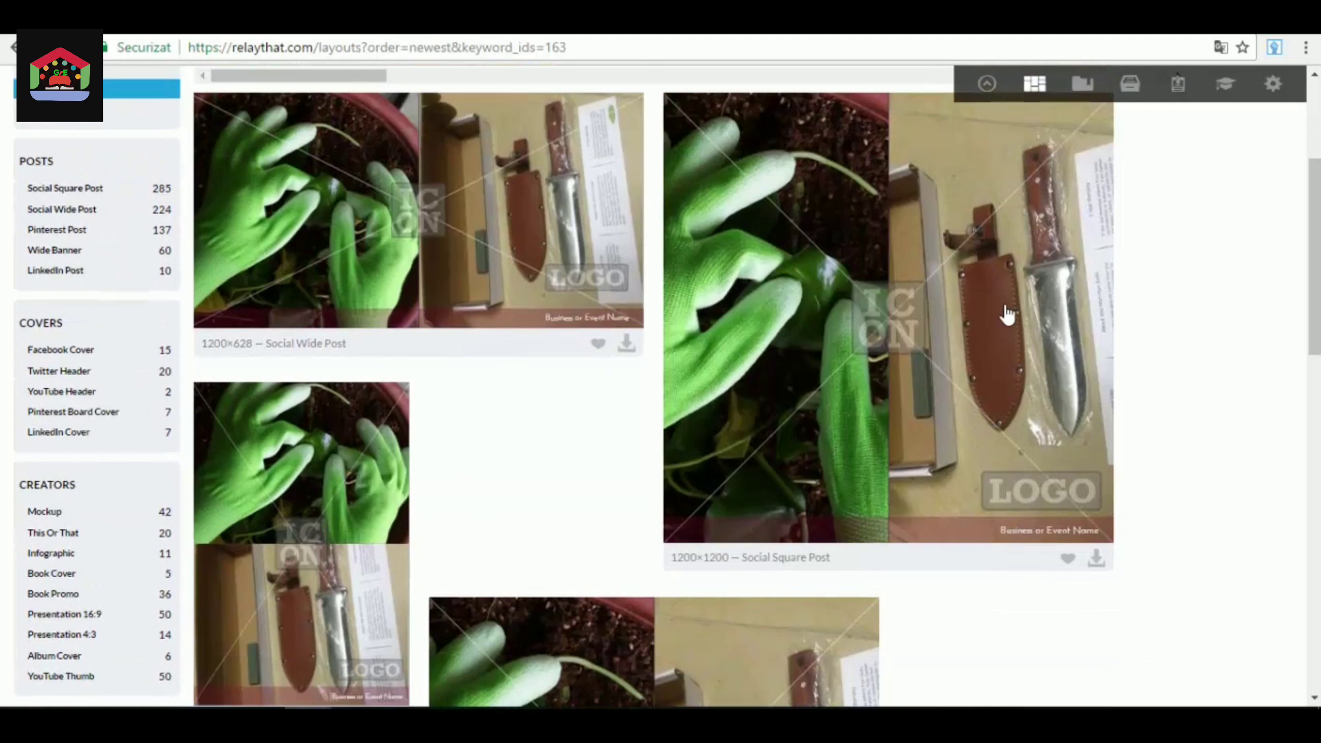
# Open the 1200×1200 Social Square Post watermark layout and examine its business name, font, color, artwork and photo settings.
pyautogui.click(1006, 320)
pyautogui.scroll(-4, 869, 481)
pyautogui.scroll(3, 867, 441)
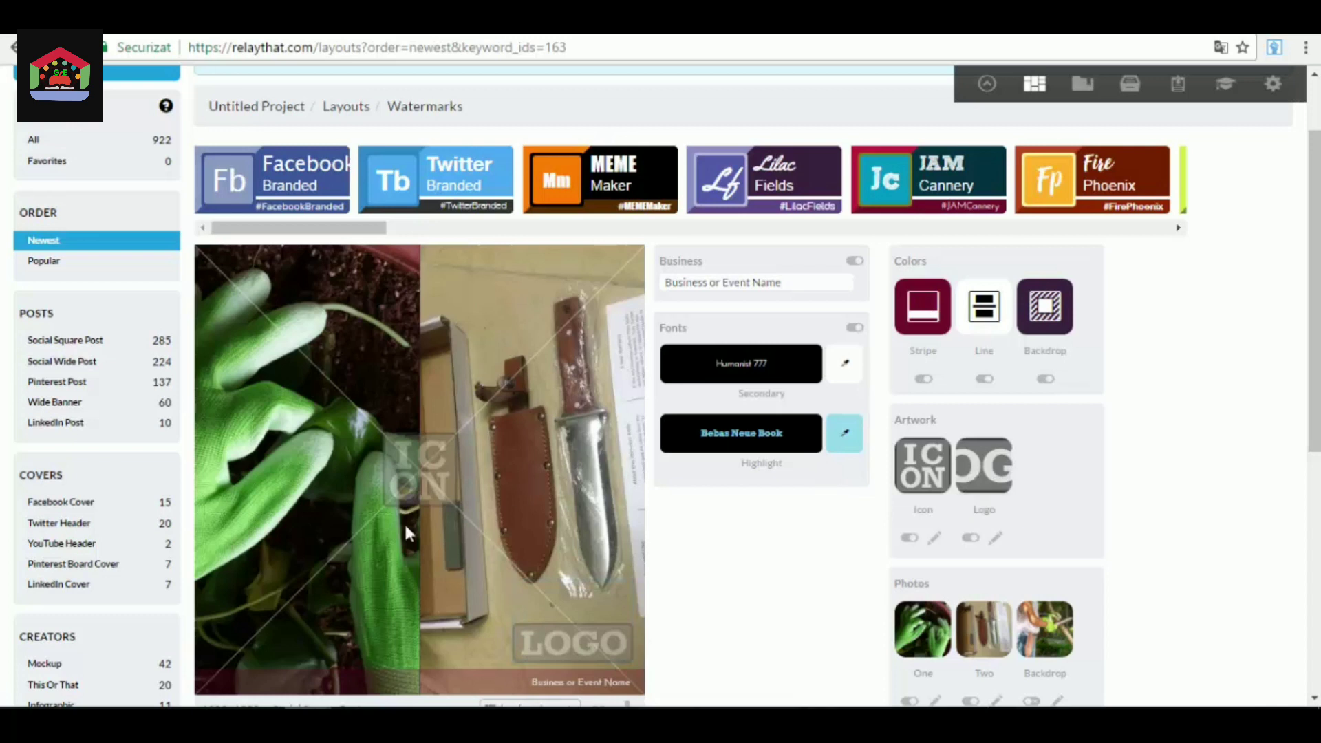
pyautogui.scroll(-3, 441, 419)
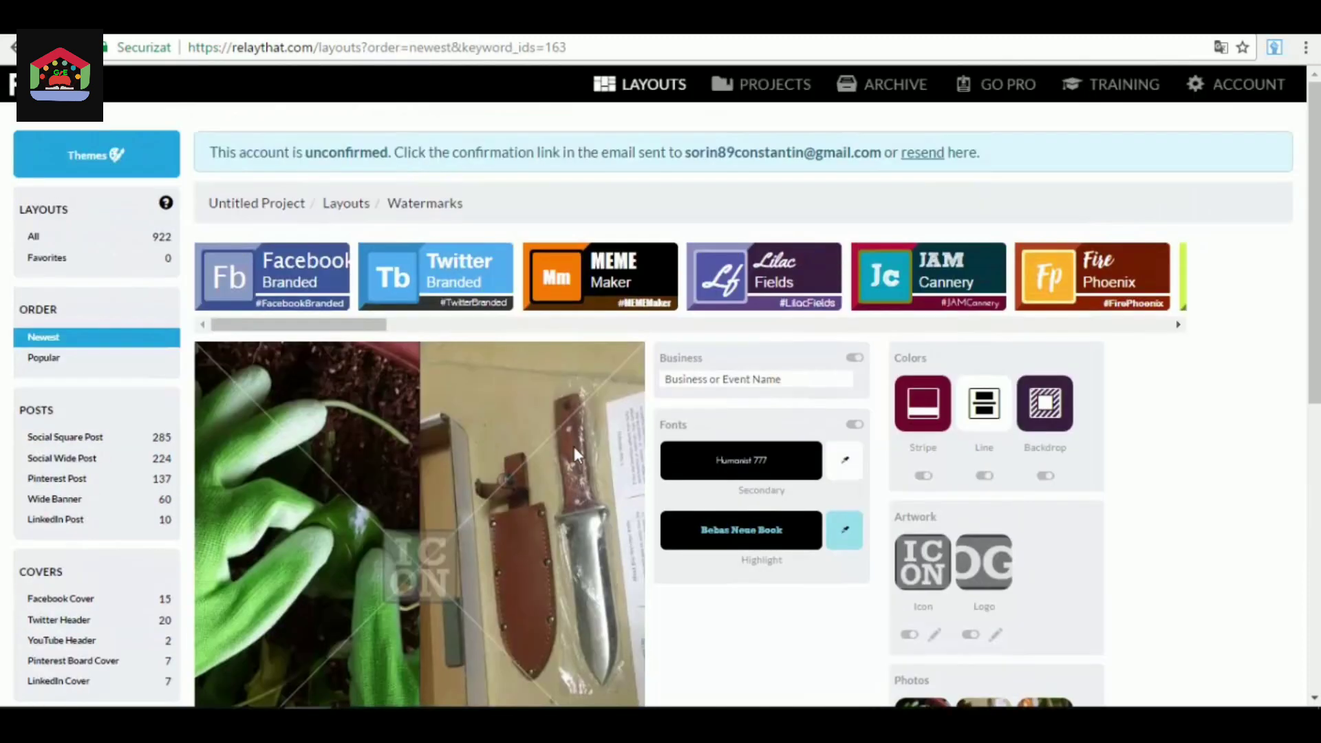
pyautogui.scroll(-2, 574, 447)
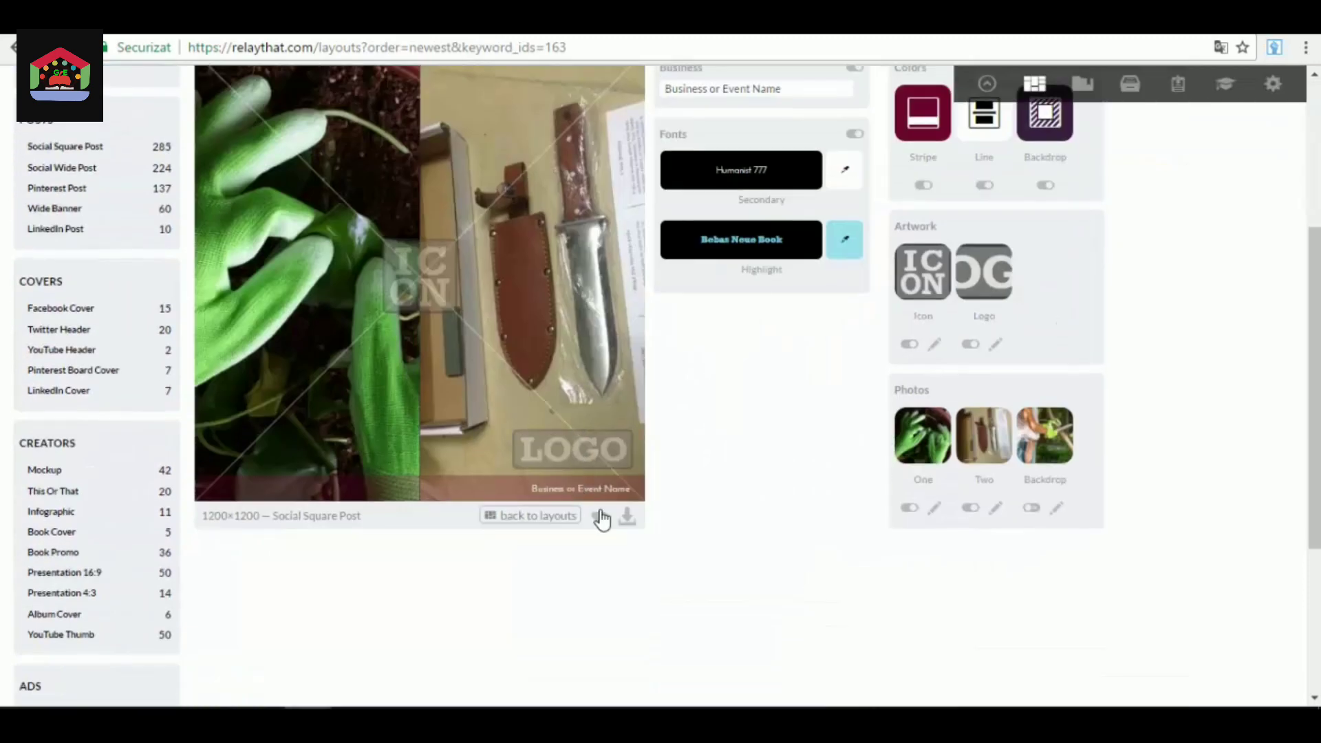
pyautogui.scroll(4, 587, 526)
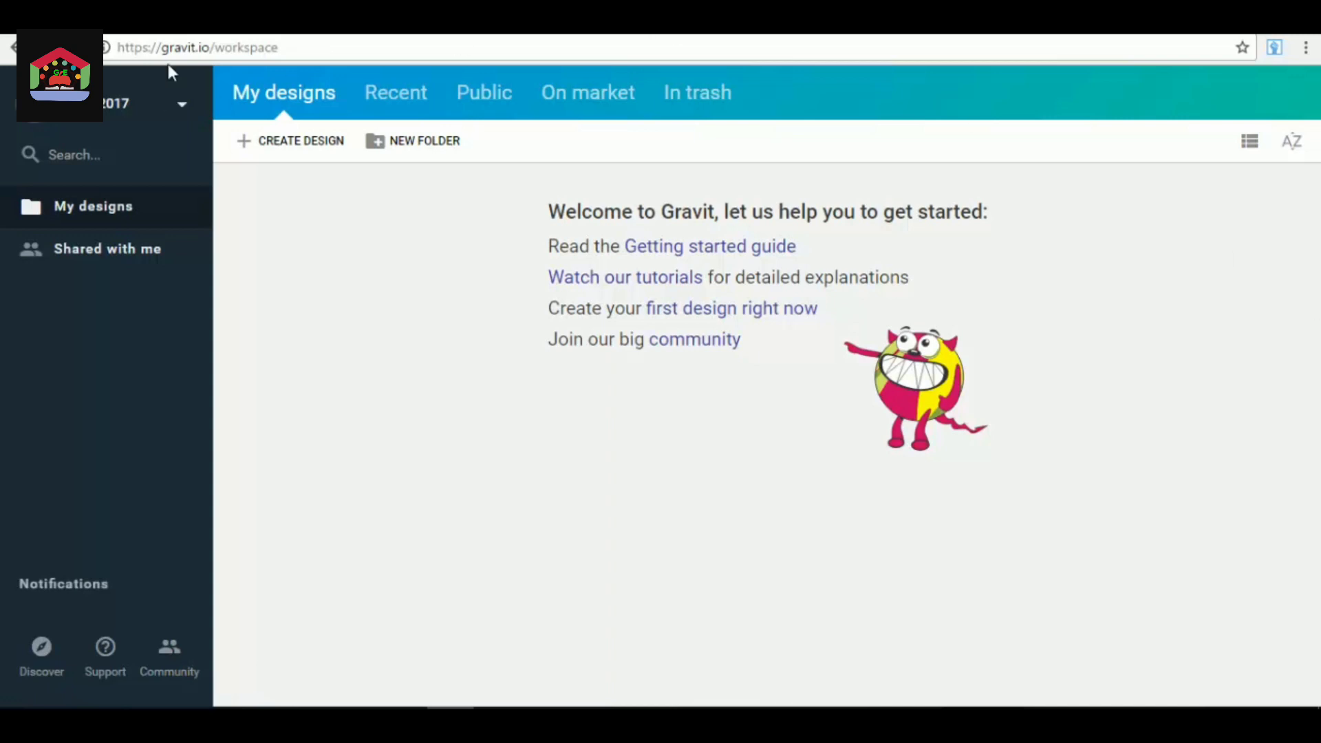
# Look through the Recent, Public, On market and In trash sections of the Gravit workspace, and return to My designs.
pyautogui.moveTo(162, 49); pyautogui.dragTo(209, 49)
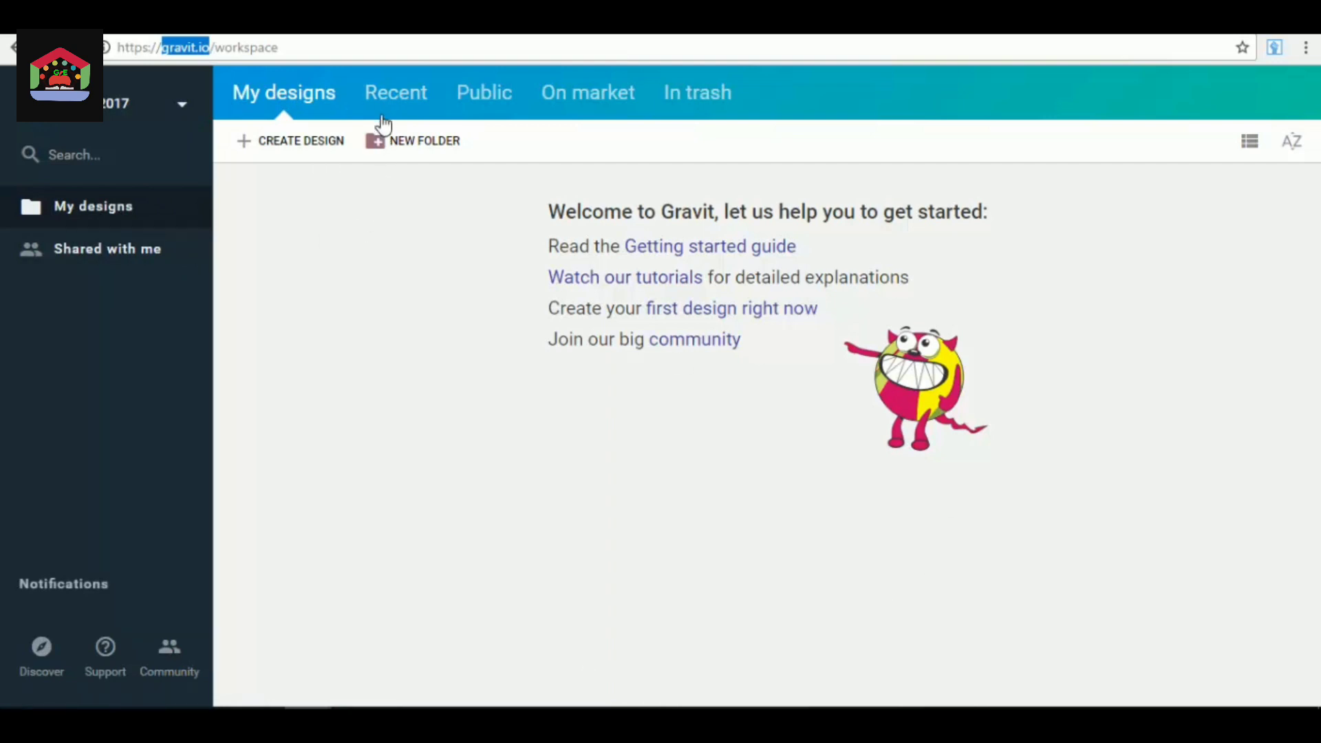
pyautogui.click(401, 103)
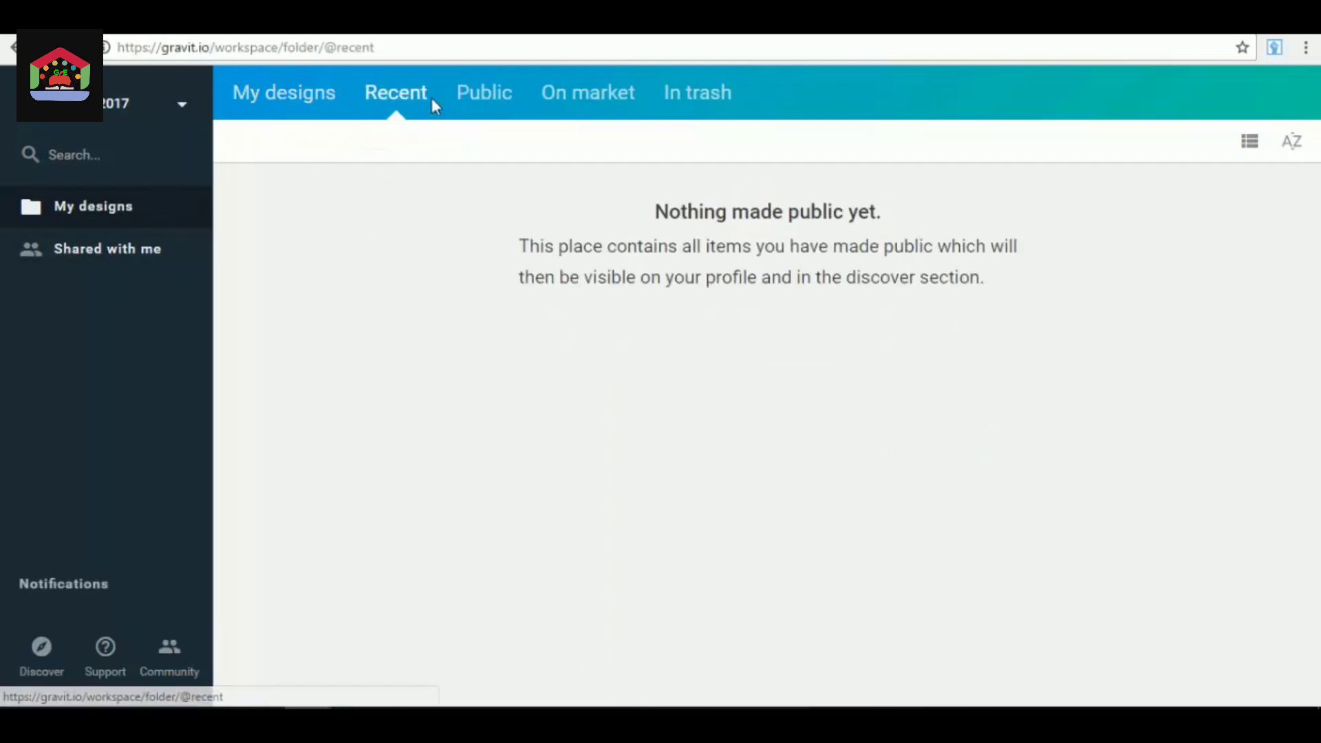
pyautogui.click(512, 94)
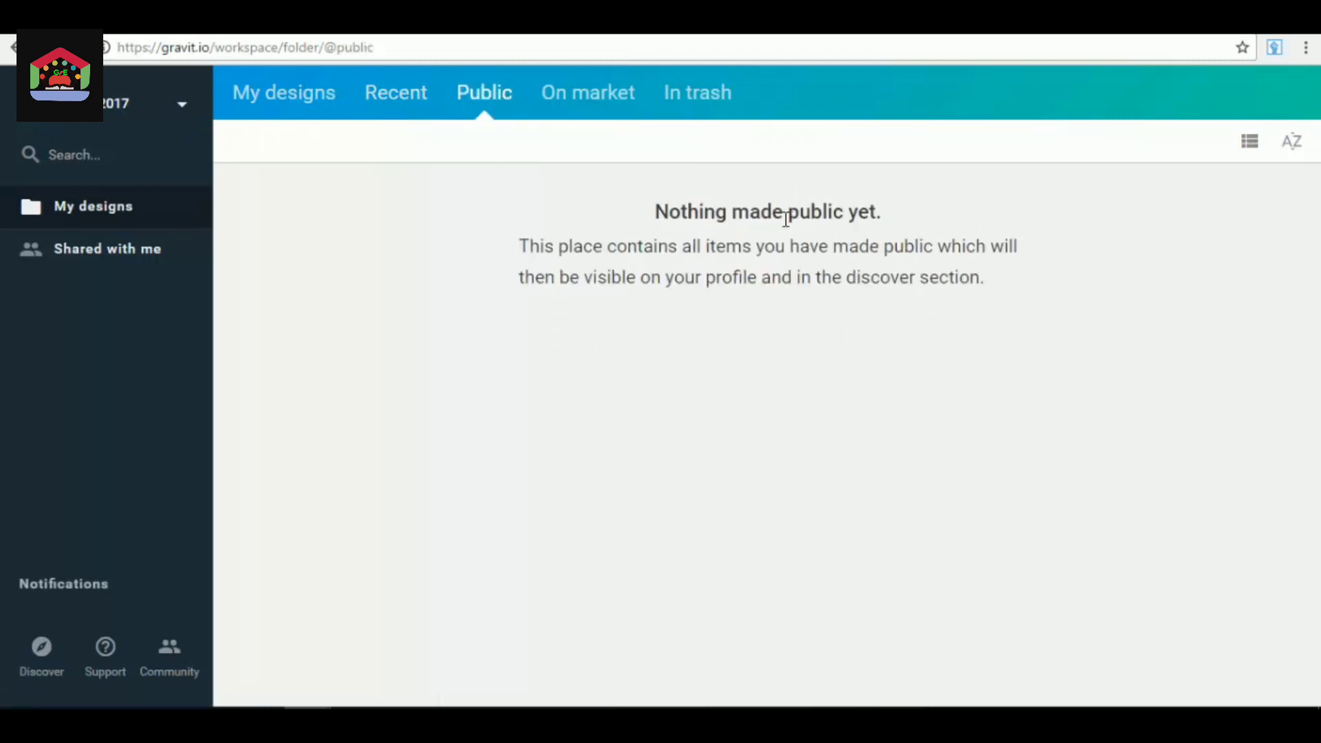
pyautogui.click(614, 114)
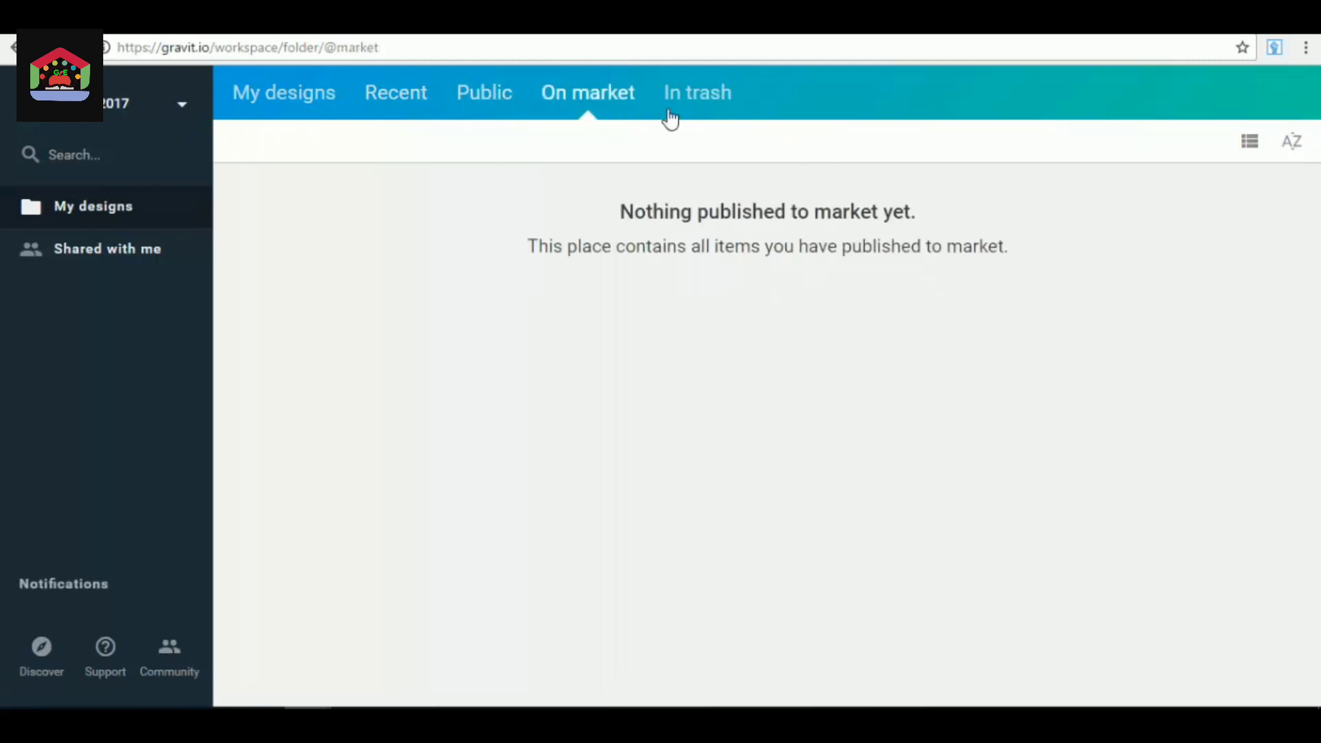
pyautogui.click(711, 122)
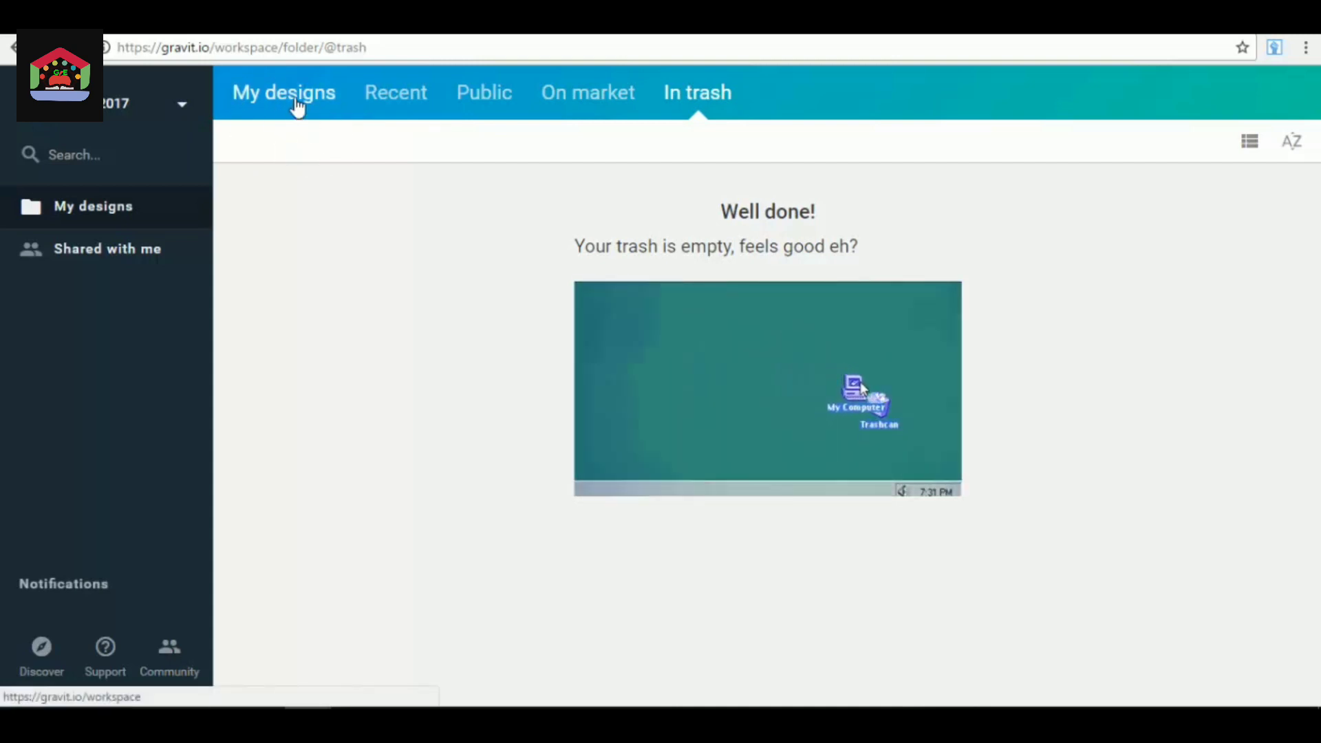
pyautogui.click(294, 101)
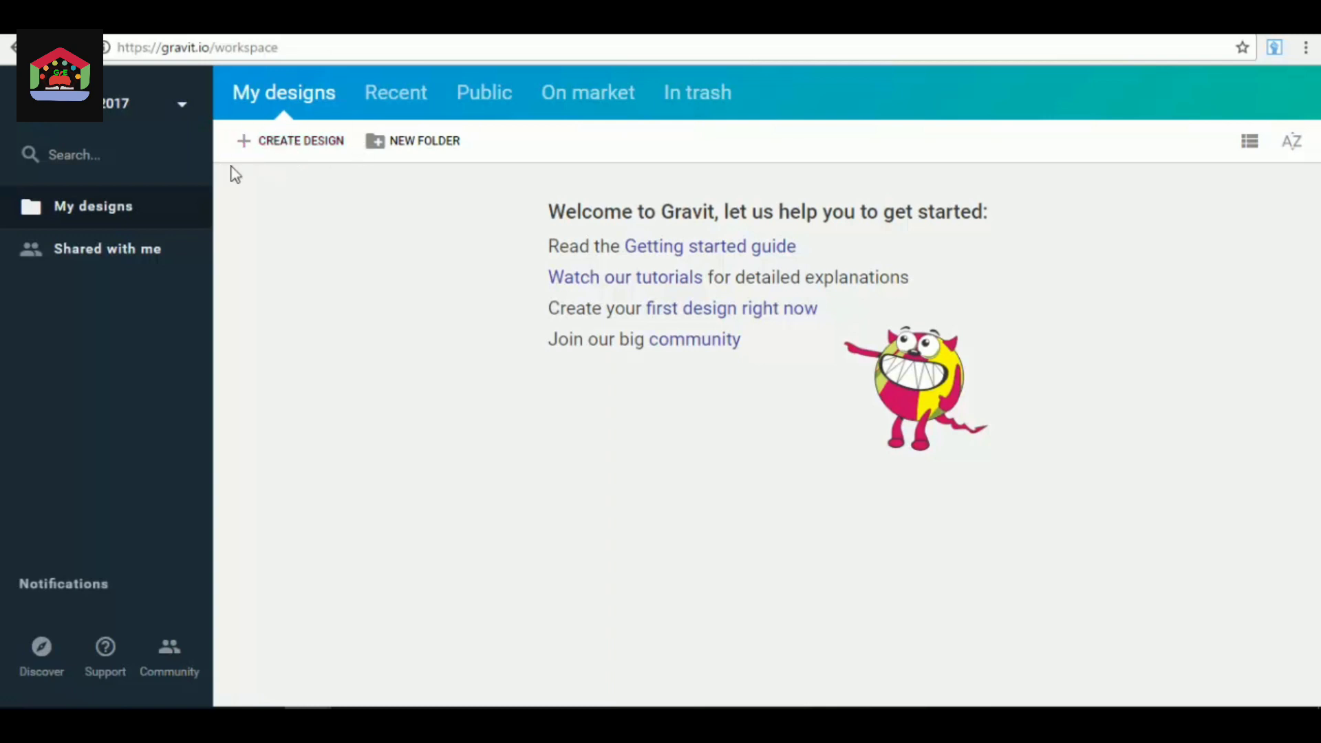
# Start a new design and show the most liked templates as its starting point.
pyautogui.click(301, 141)
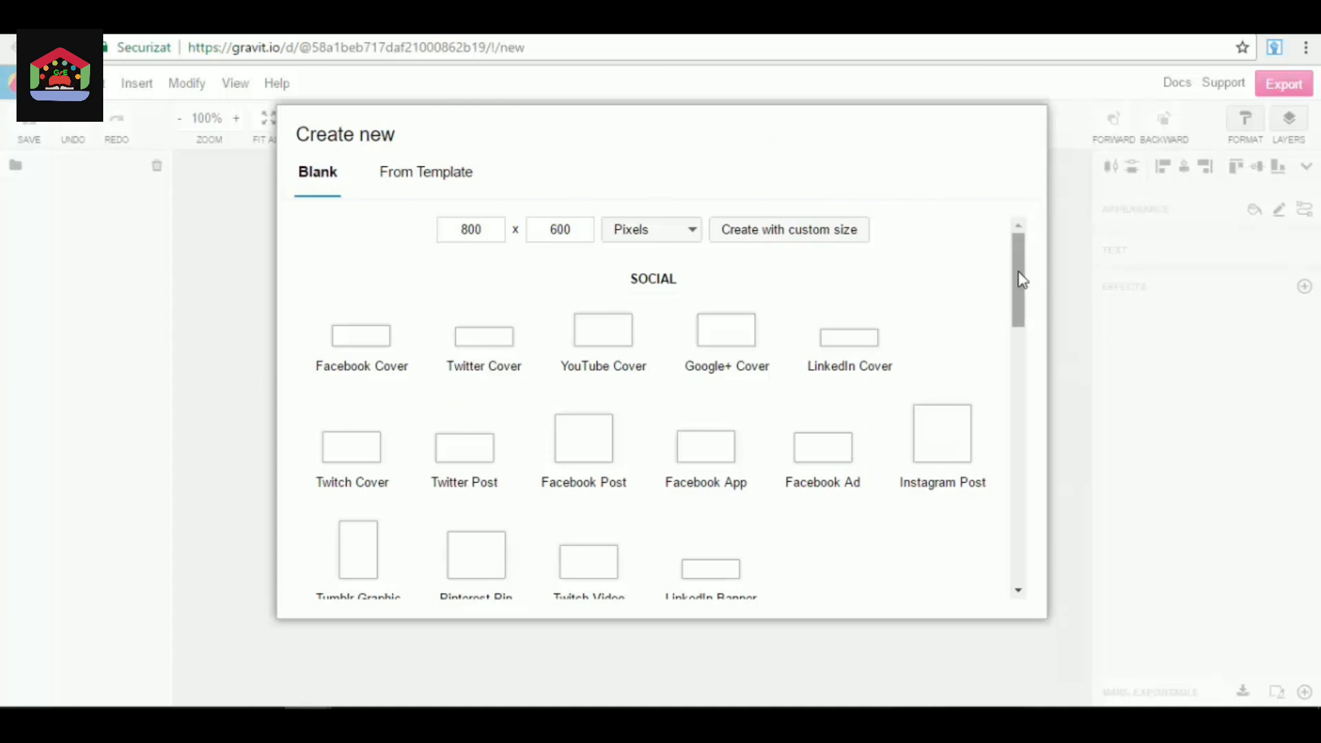
pyautogui.moveTo(1021, 278); pyautogui.dragTo(991, 250)
pyautogui.click(426, 193)
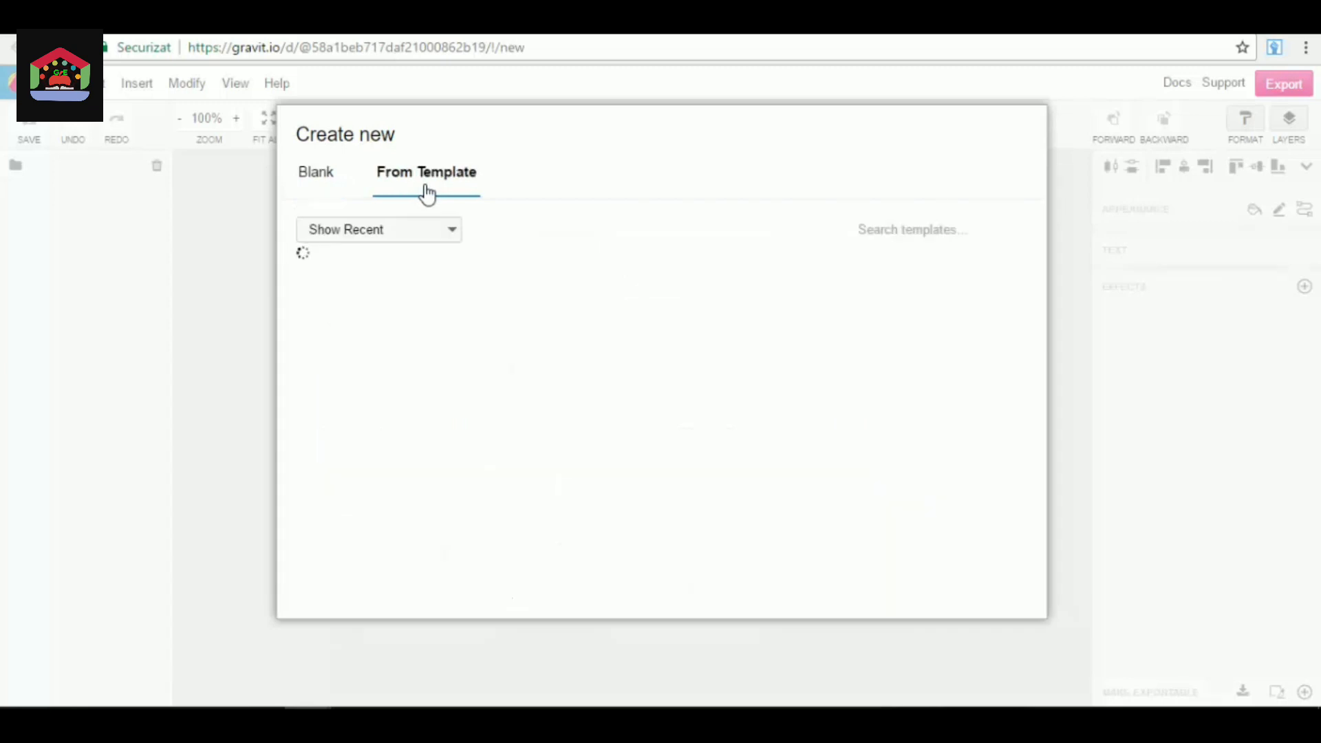
pyautogui.click(388, 230)
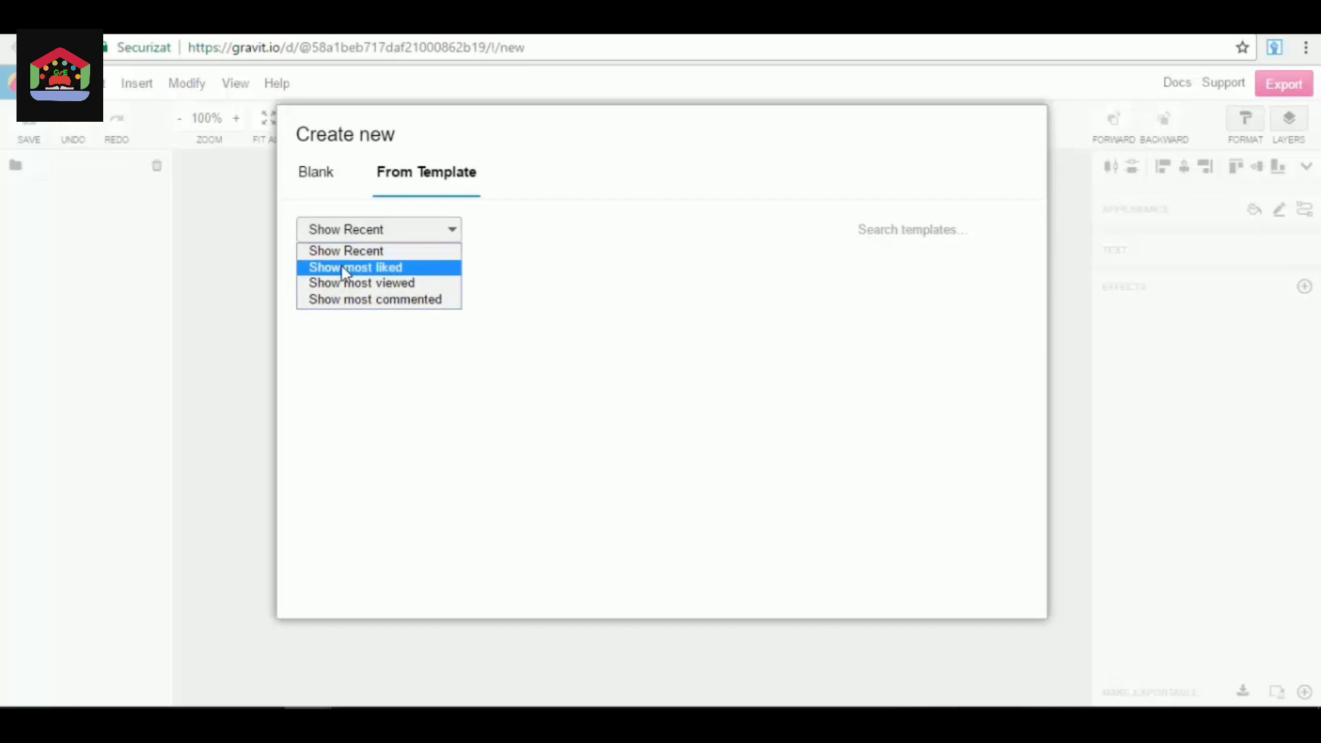
pyautogui.click(427, 271)
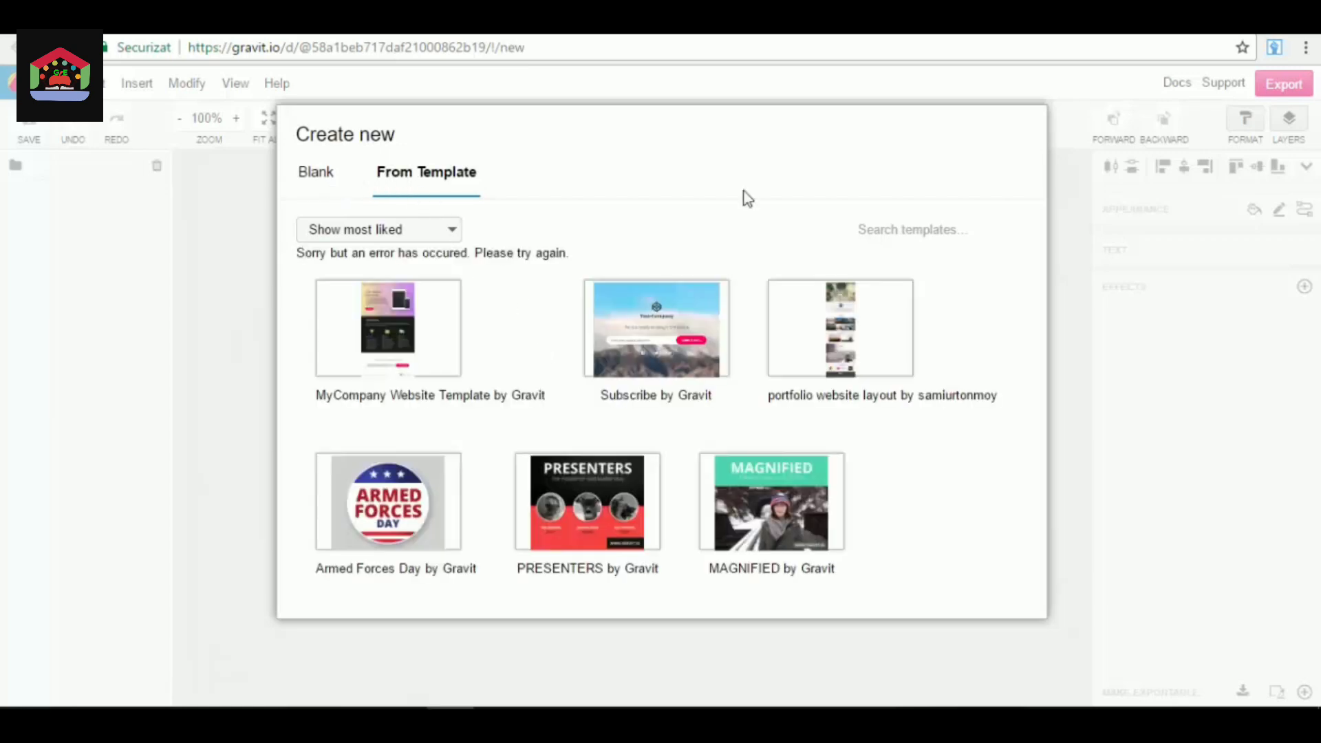
# Browse the most liked templates, from website layouts and holiday posts to Facebook covers, business cards and device mockups.
pyautogui.scroll(-2, 633, 323)
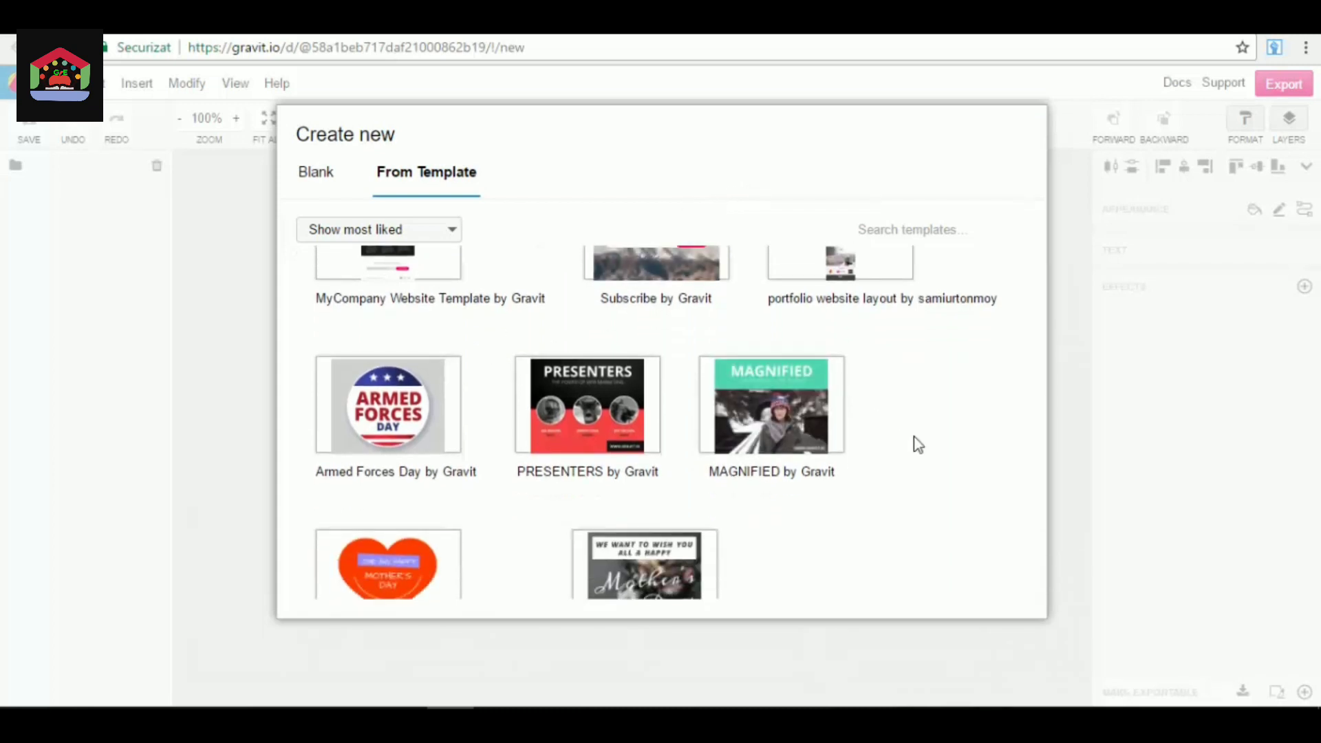
pyautogui.scroll(-4, 913, 436)
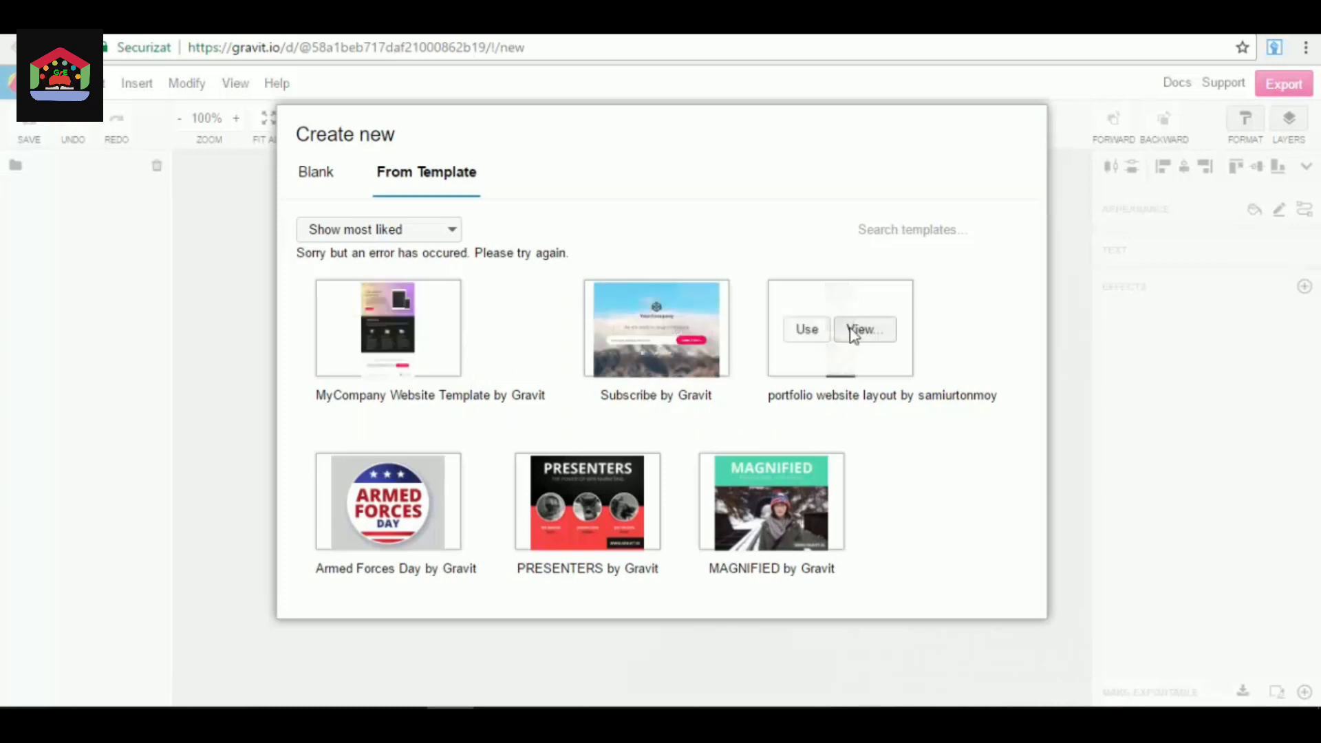
pyautogui.scroll(-3, 832, 370)
pyautogui.scroll(3, 912, 333)
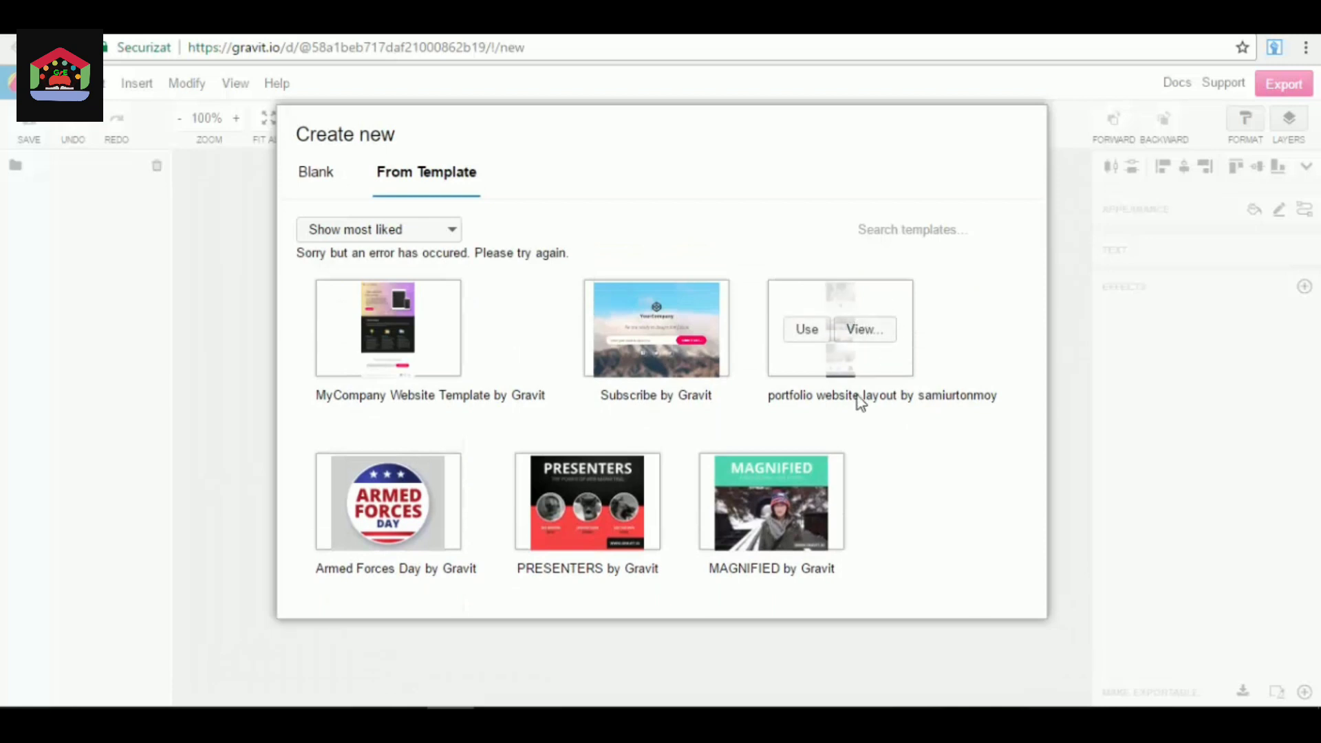
pyautogui.scroll(-3, 895, 382)
pyautogui.scroll(-2, 886, 362)
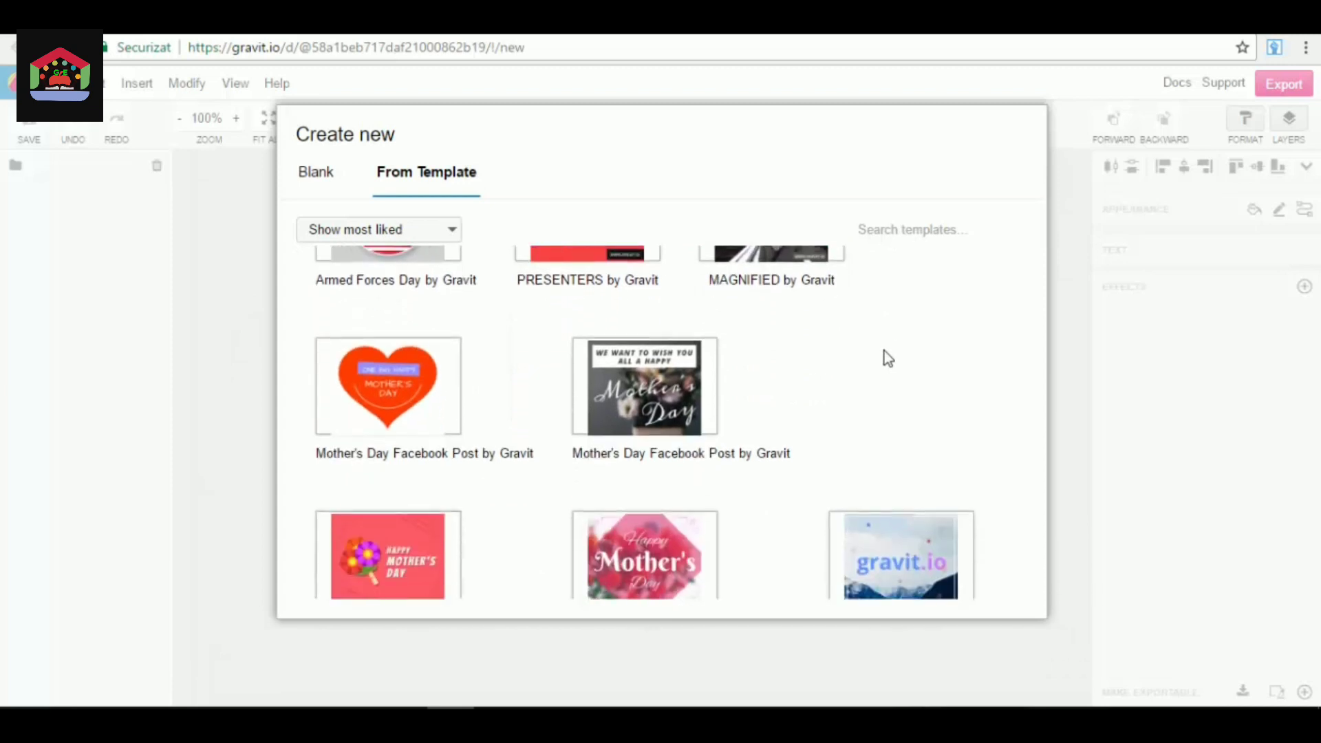
pyautogui.scroll(-2, 886, 352)
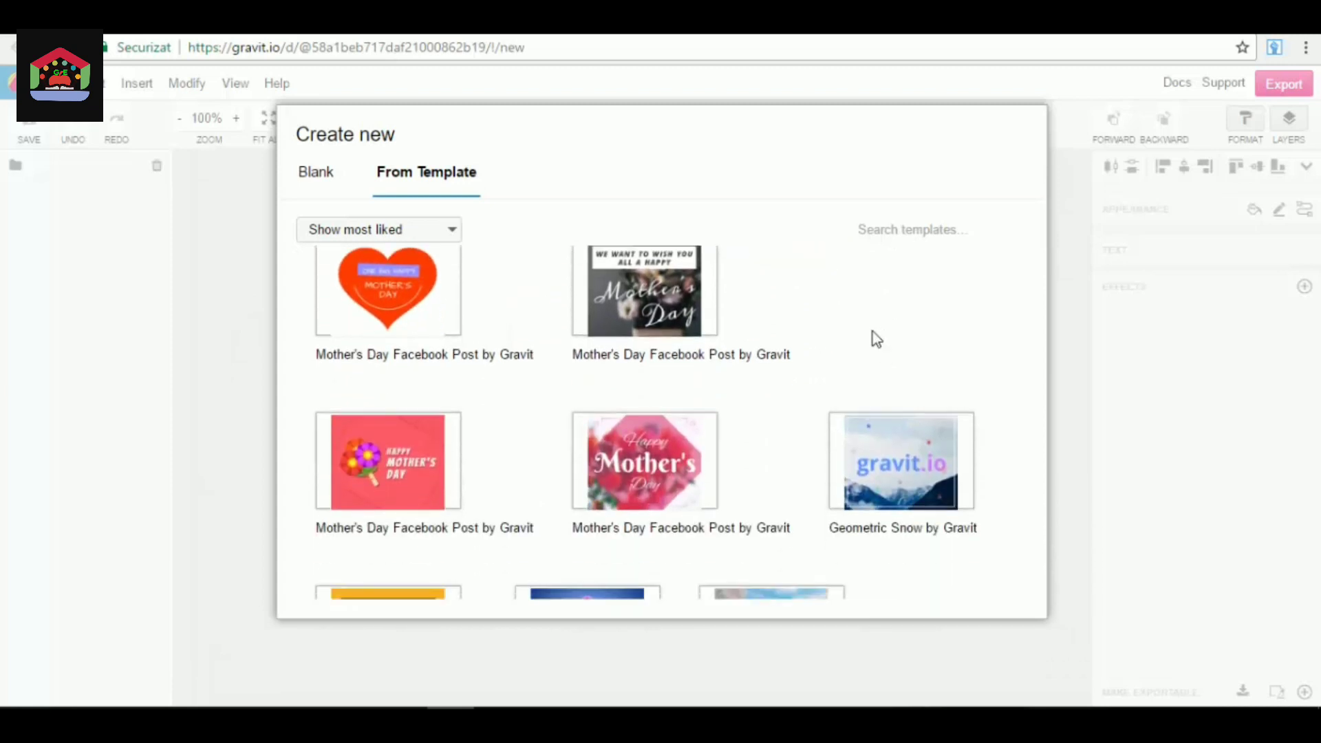
pyautogui.scroll(-3, 846, 319)
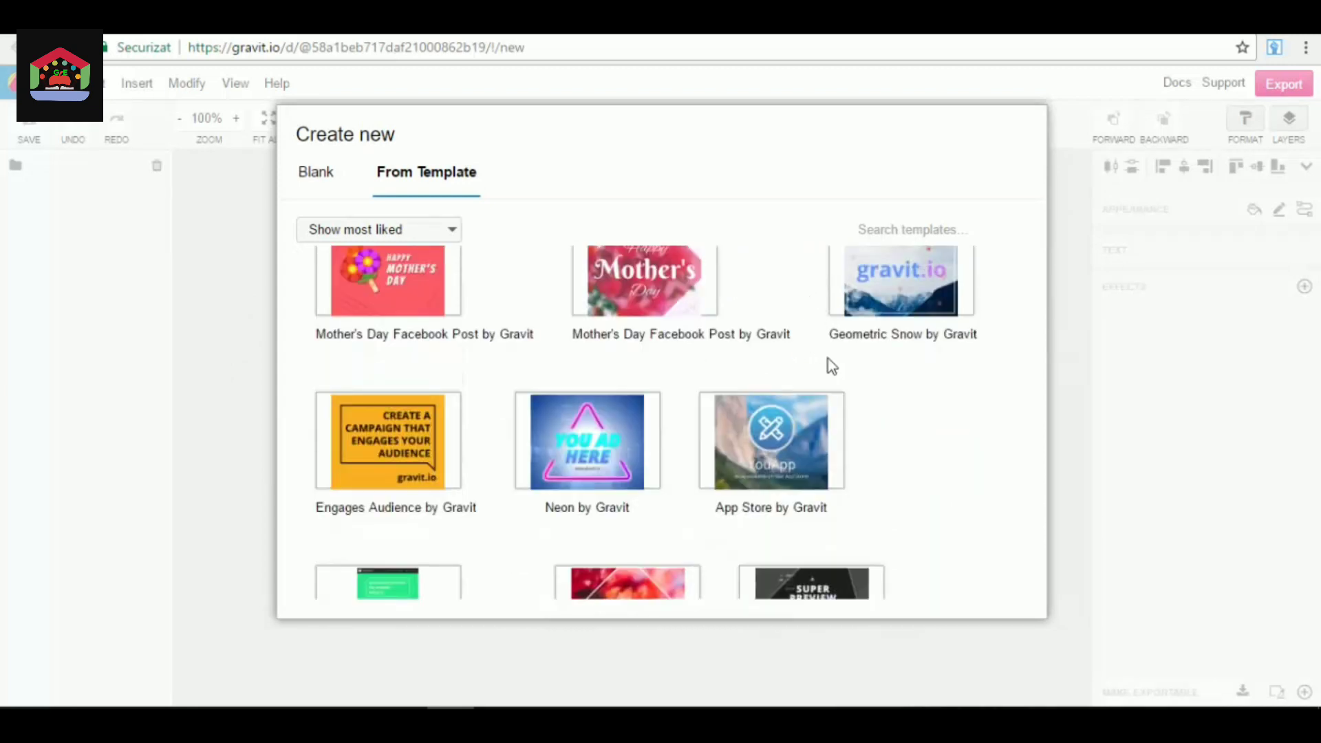
pyautogui.scroll(-2, 970, 461)
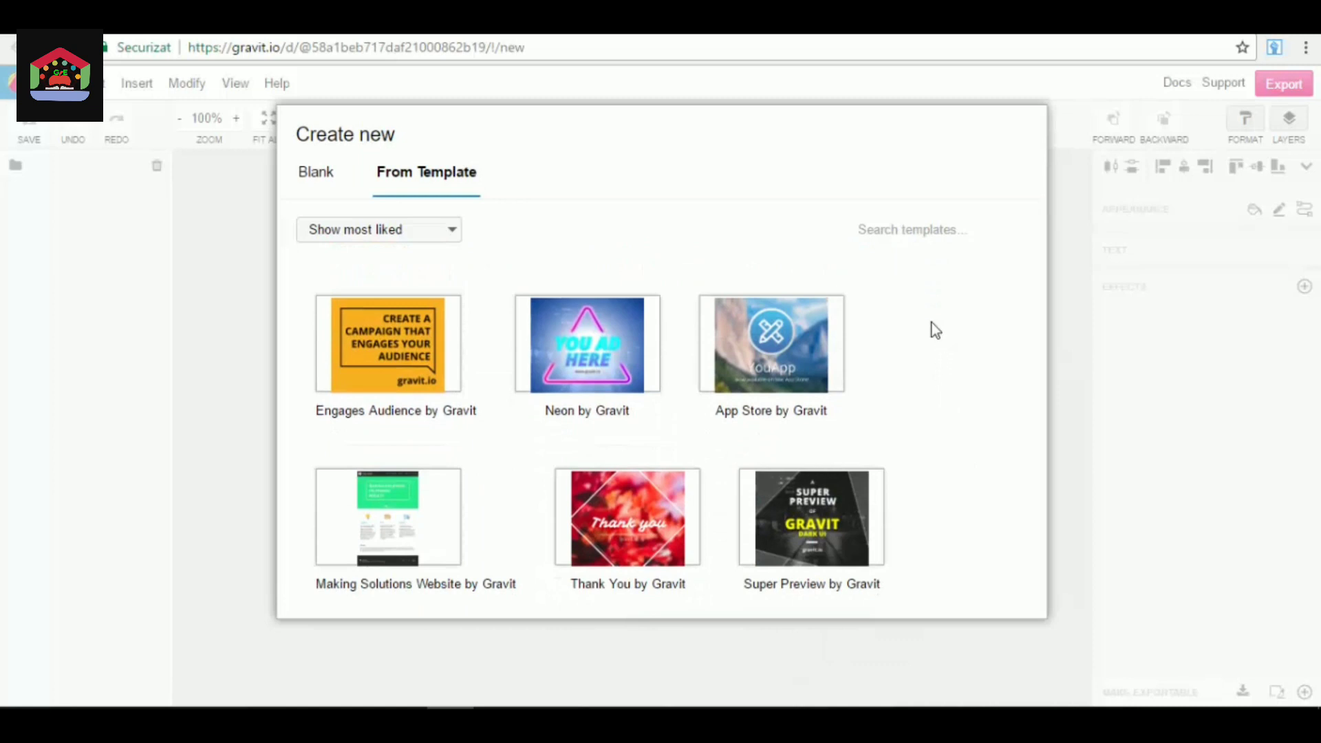
pyautogui.scroll(1, 894, 354)
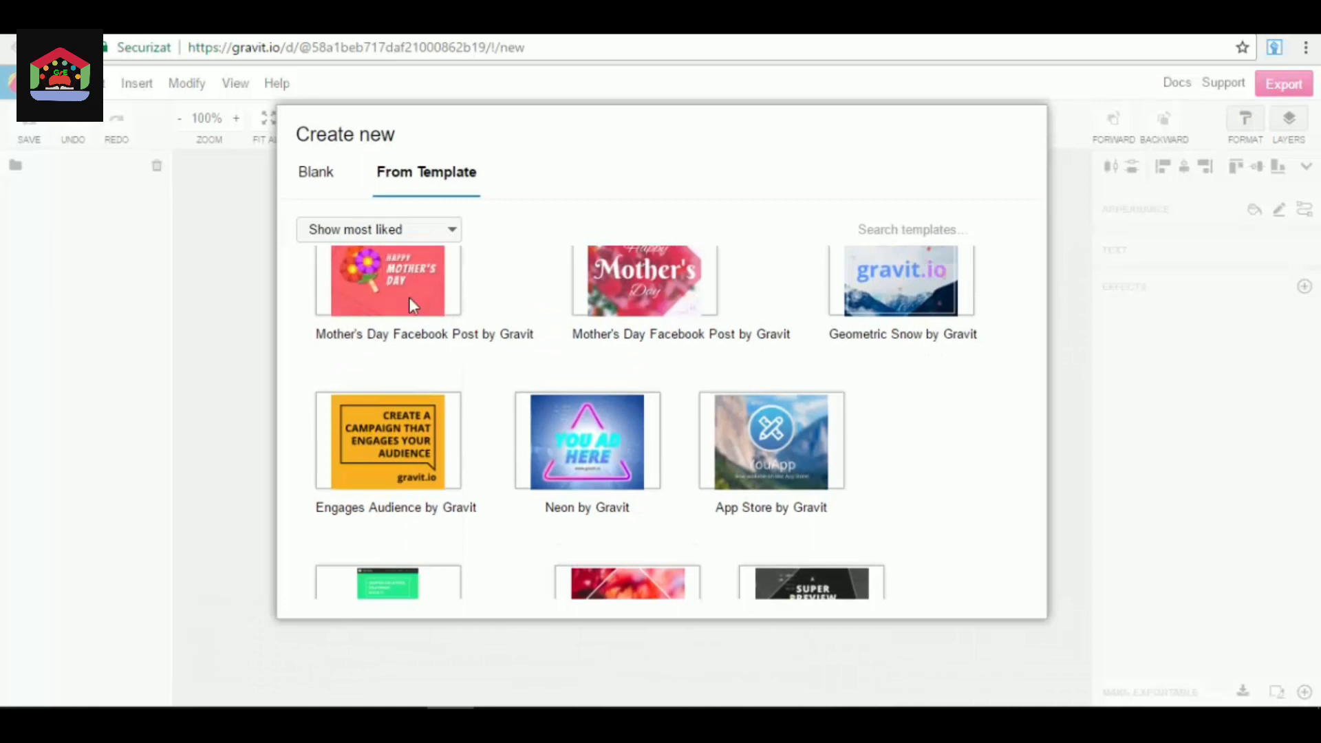
pyautogui.scroll(-2, 468, 365)
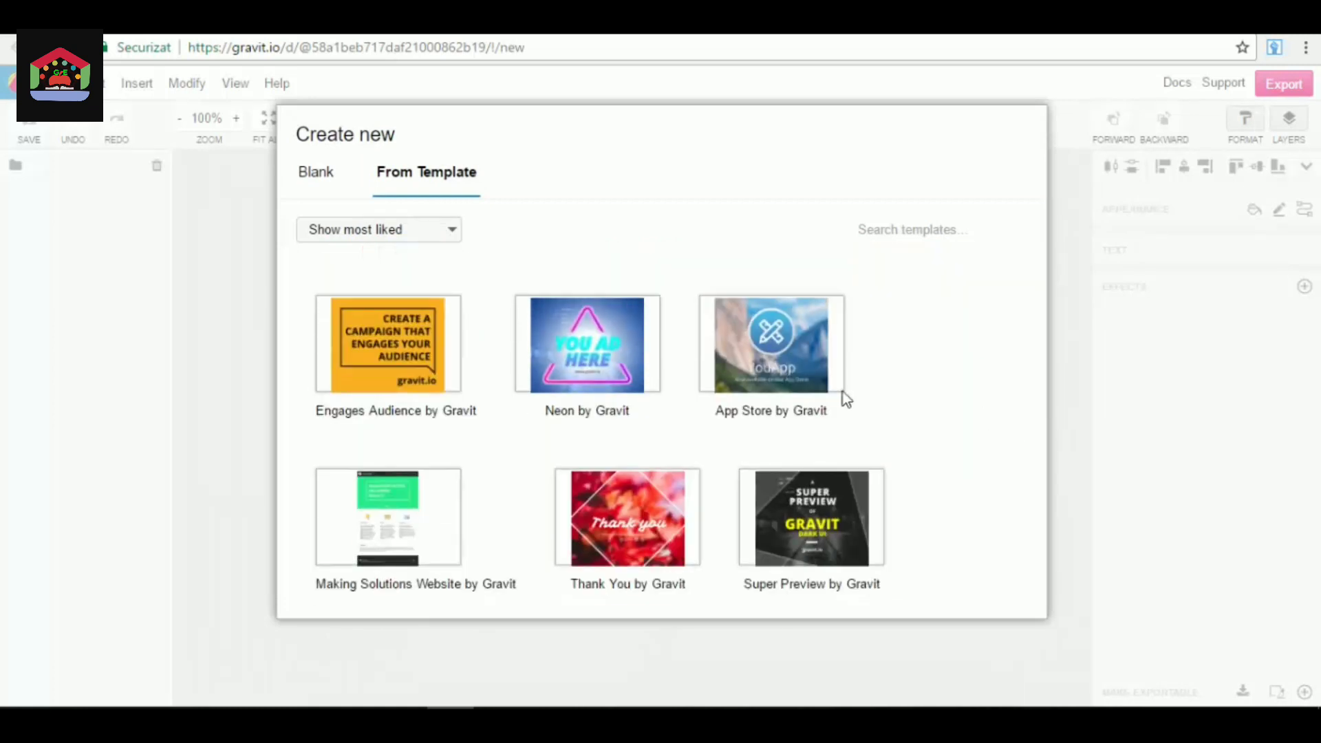
pyautogui.scroll(-4, 844, 392)
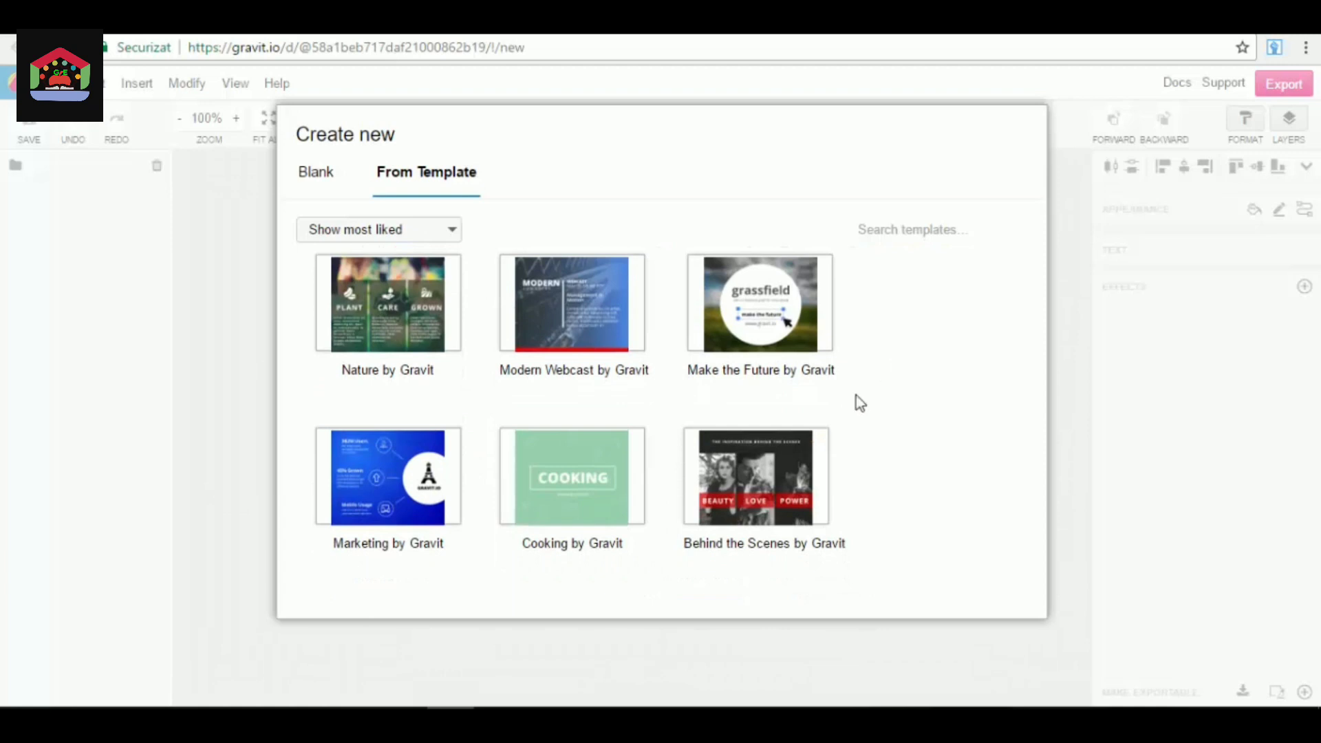
pyautogui.scroll(-1, 412, 385)
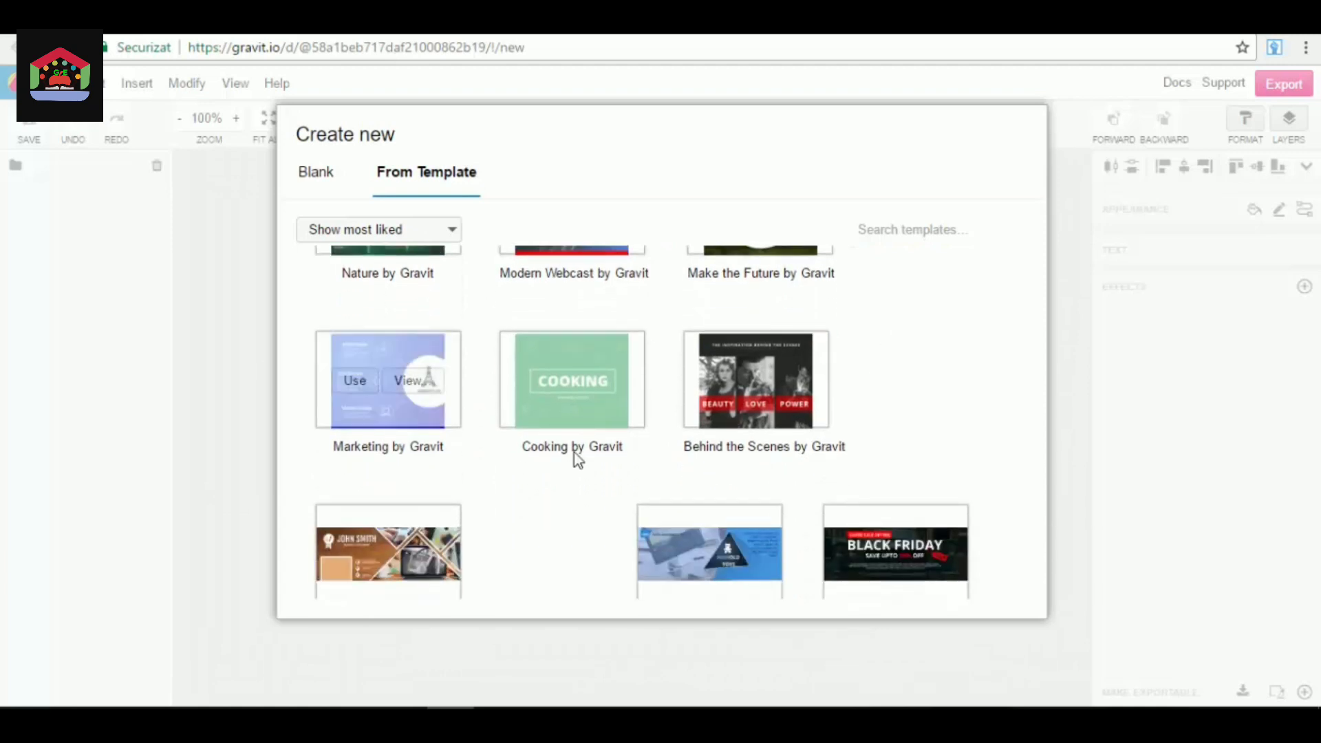
pyautogui.scroll(-1, 753, 453)
pyautogui.scroll(-1, 749, 453)
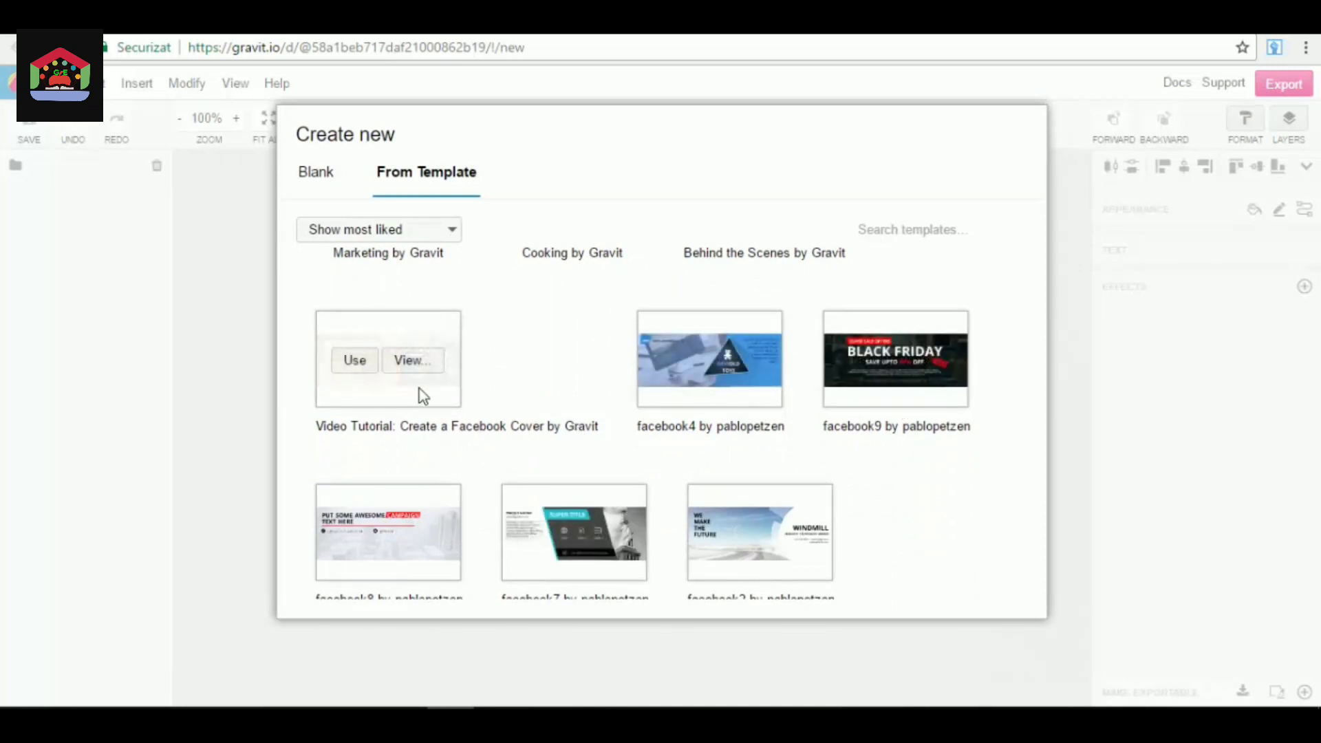
pyautogui.scroll(-1, 461, 454)
pyautogui.scroll(-1, 495, 550)
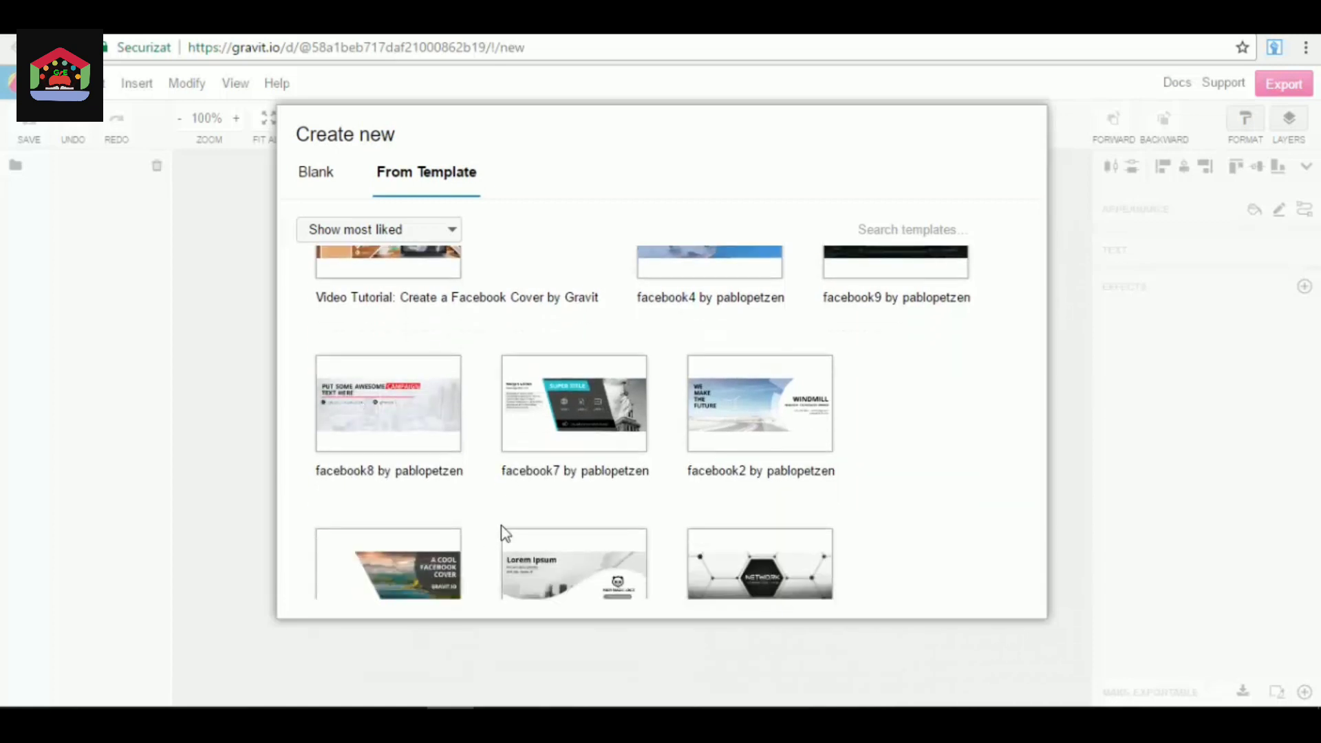
pyautogui.scroll(-1, 716, 331)
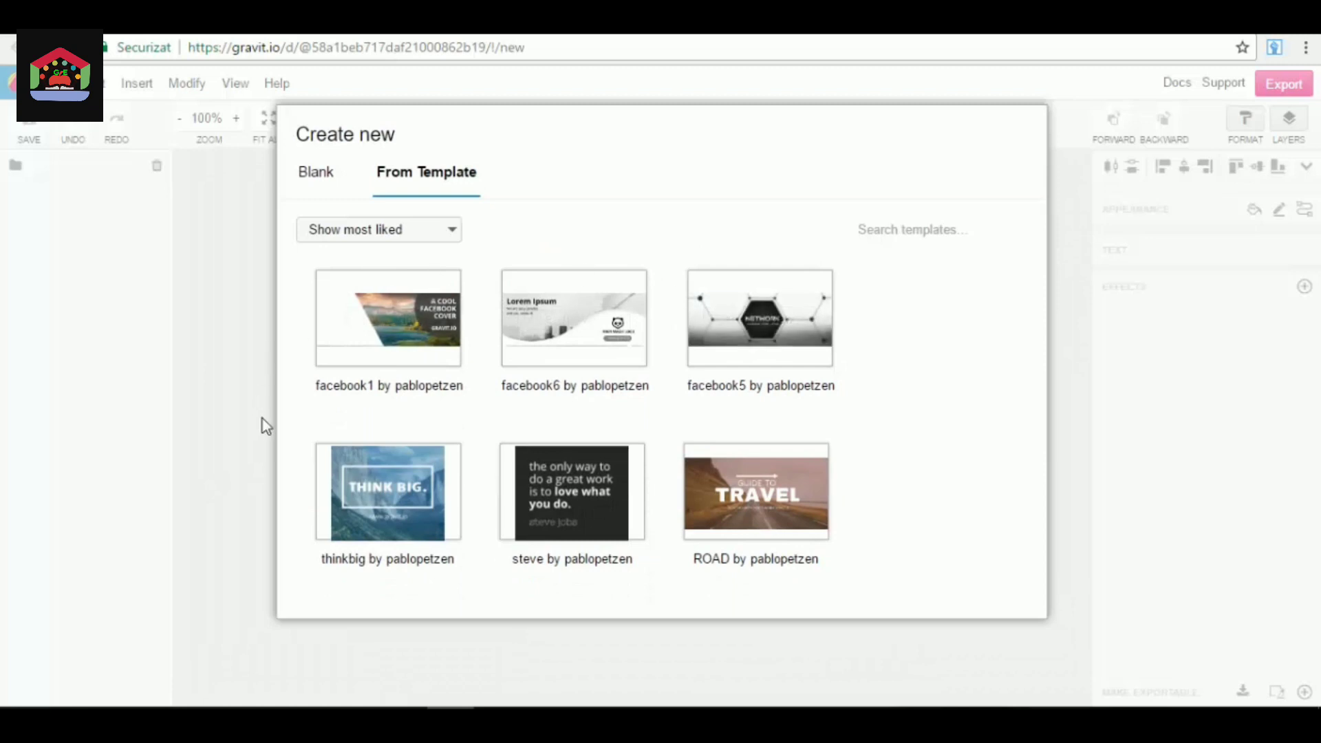
pyautogui.scroll(-2, 472, 422)
pyautogui.scroll(-5, 474, 421)
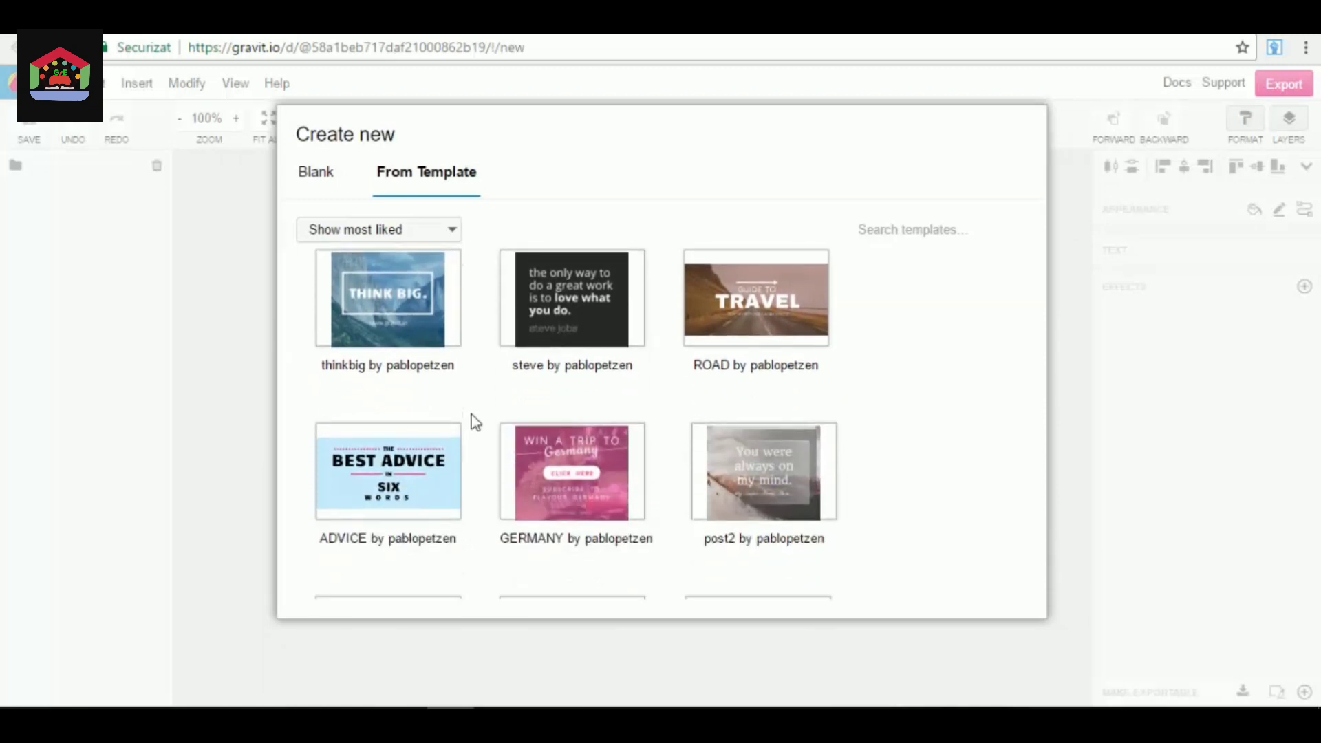
pyautogui.scroll(-3, 523, 399)
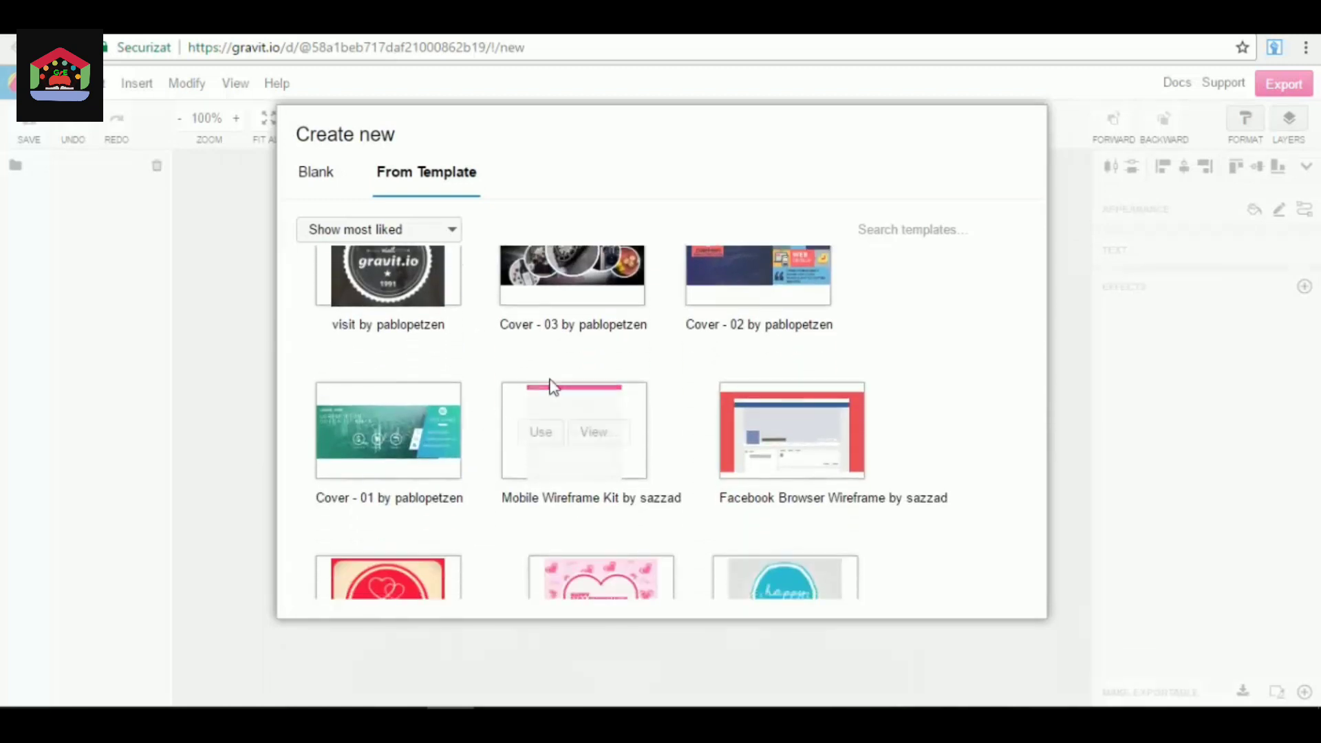
pyautogui.scroll(3, 555, 421)
pyautogui.scroll(-3, 582, 419)
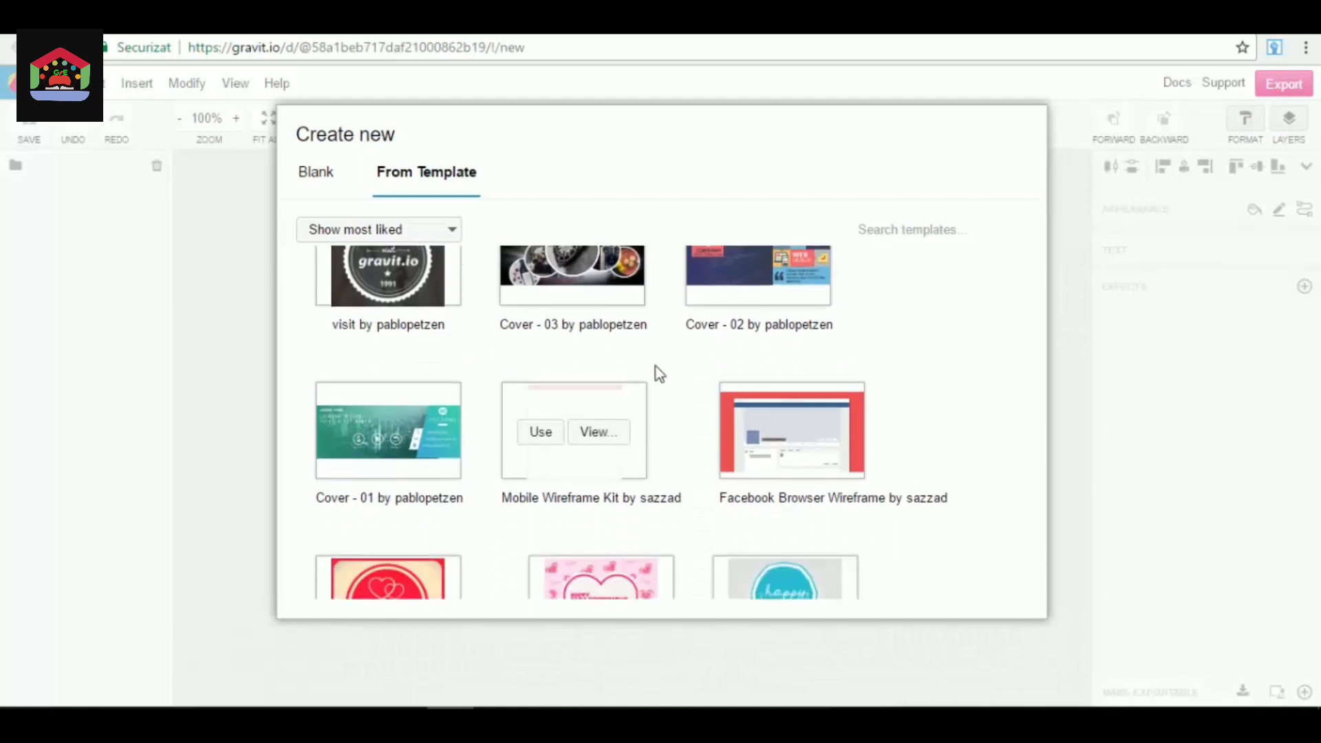
pyautogui.scroll(2, 654, 371)
pyautogui.scroll(-3, 650, 448)
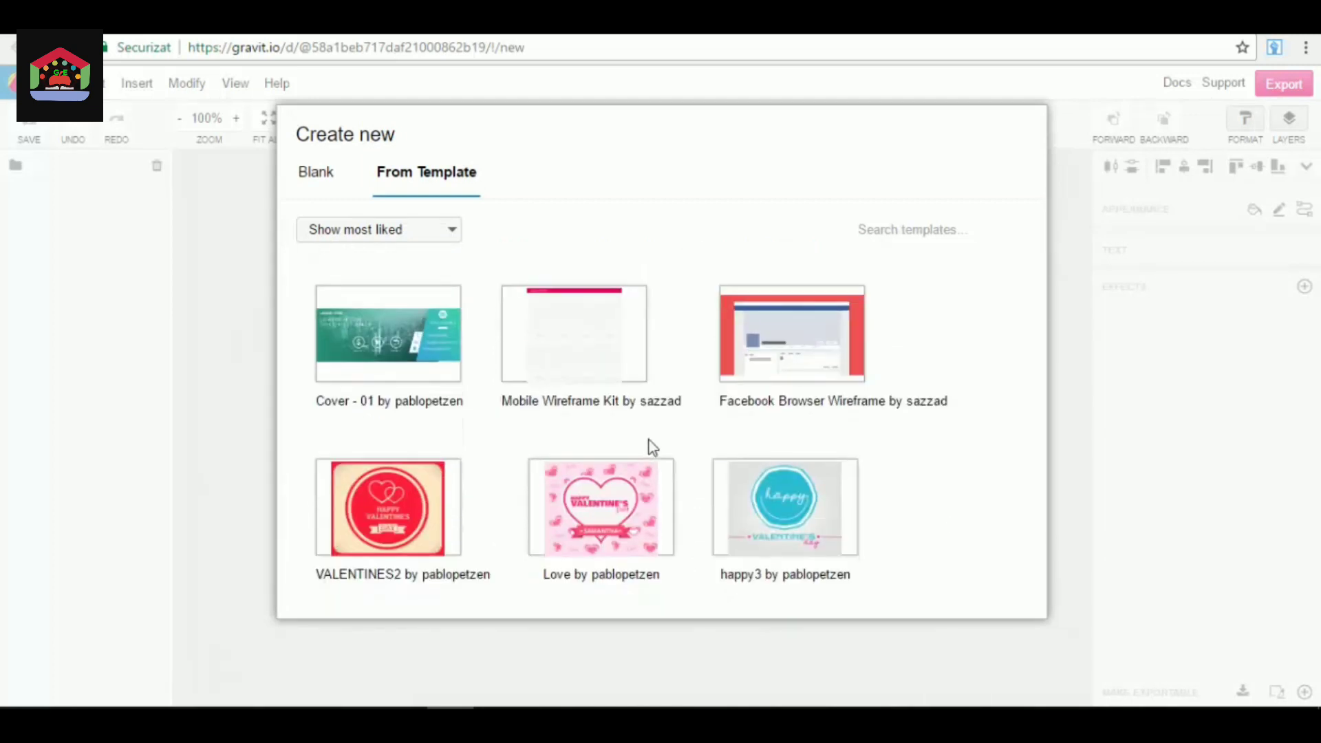
pyautogui.scroll(-2, 646, 444)
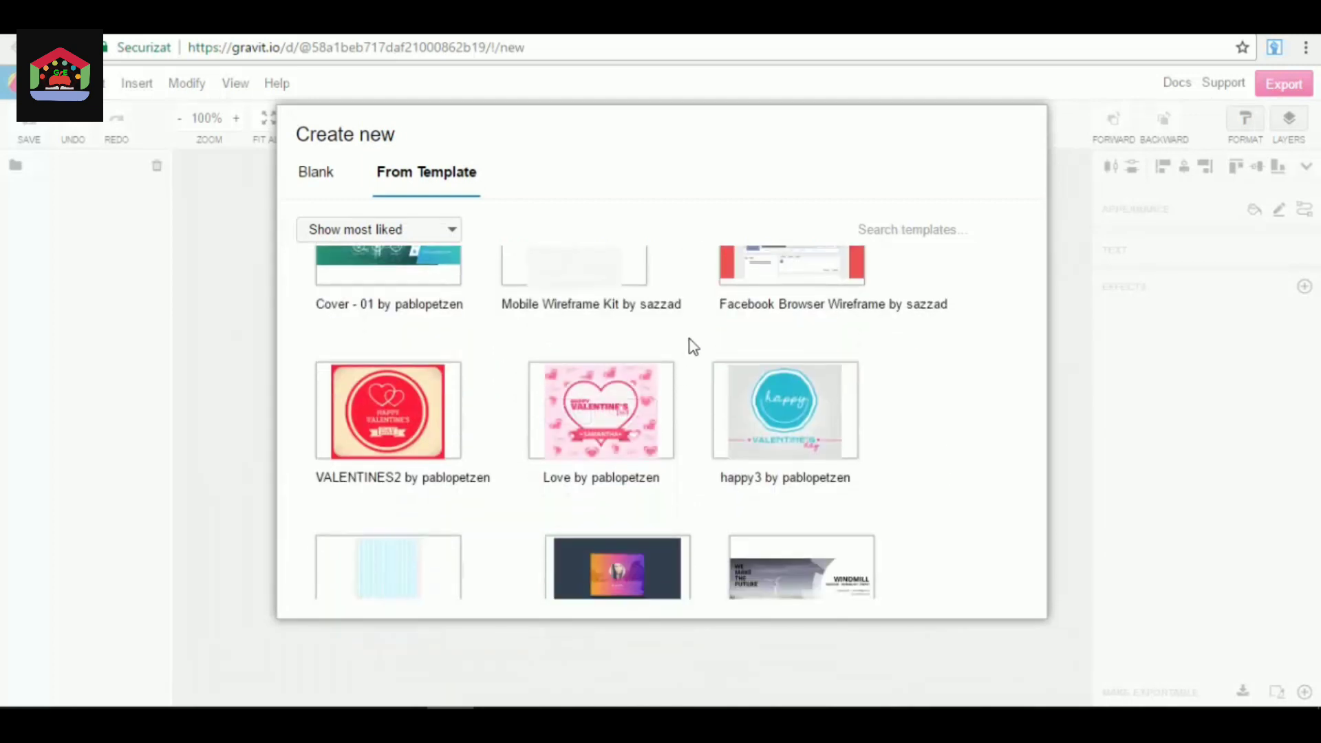
pyautogui.scroll(-5, 691, 348)
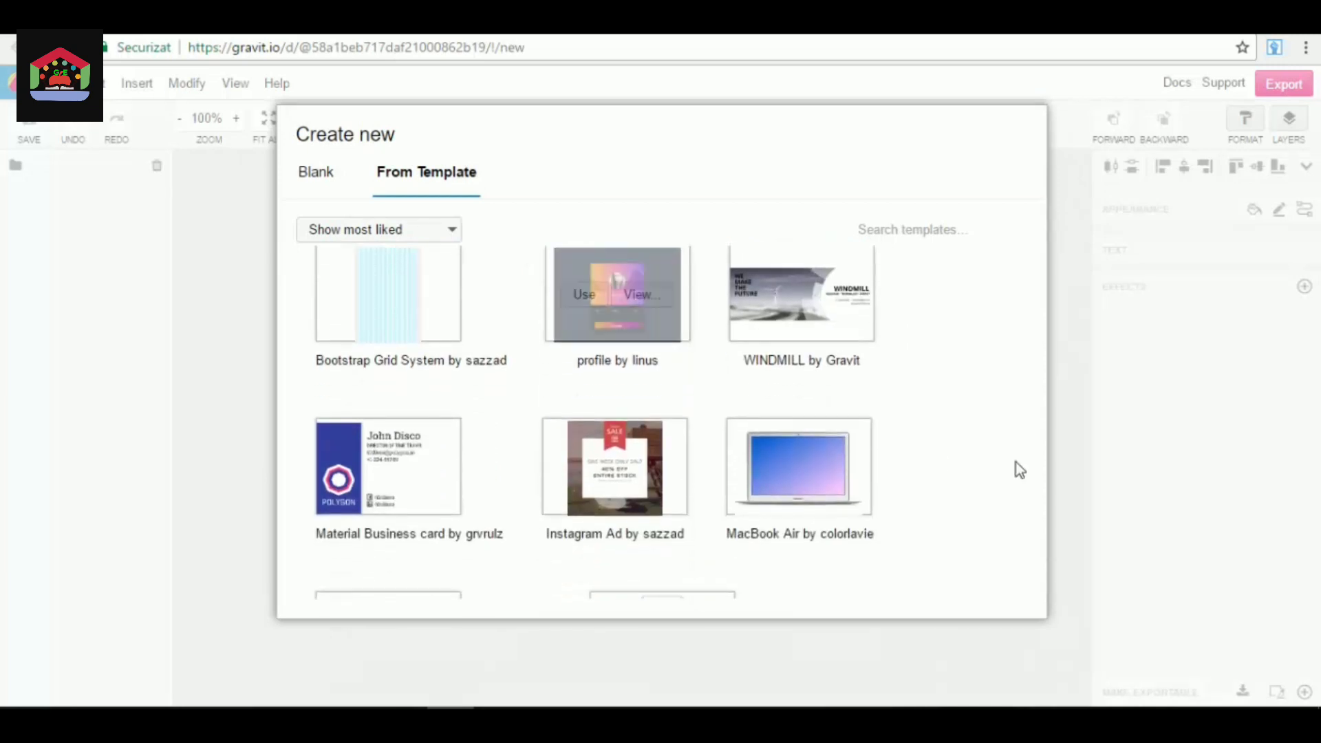
pyautogui.scroll(-2, 994, 425)
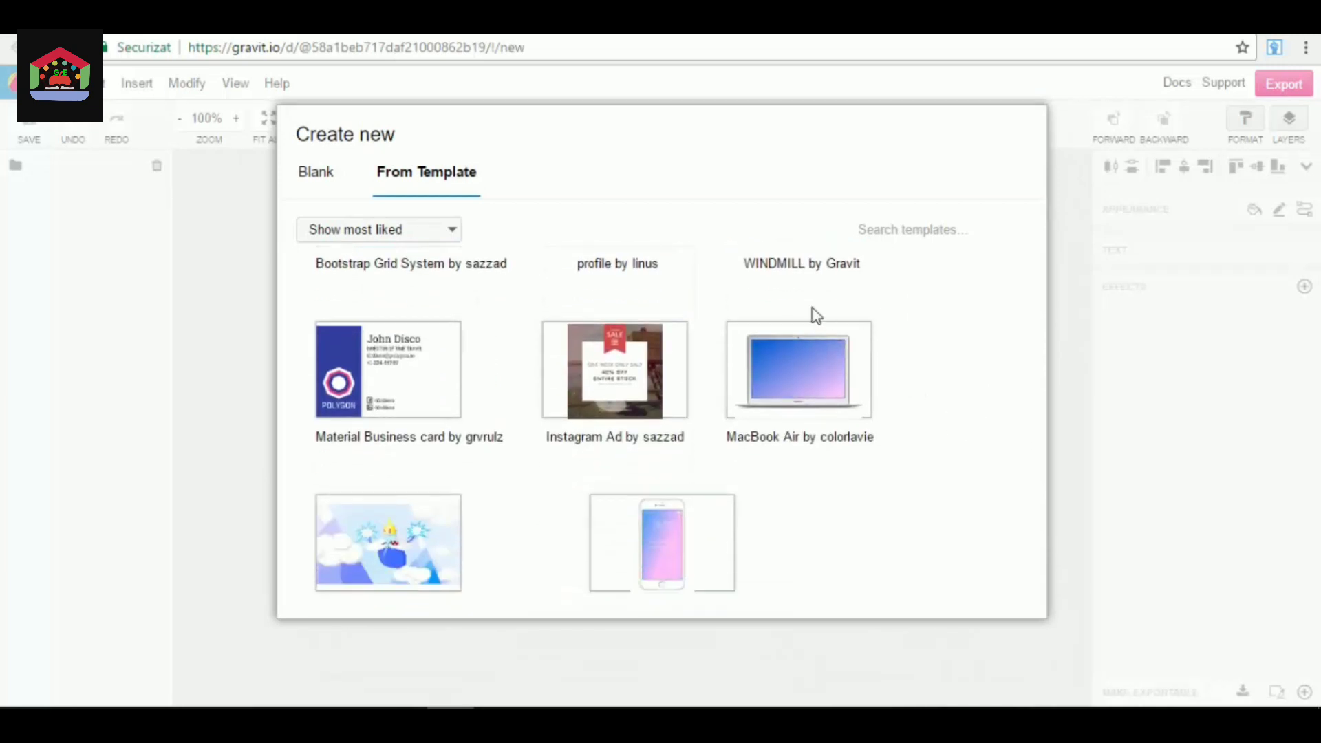
pyautogui.moveTo(768, 359)
pyautogui.scroll(-6, 791, 412)
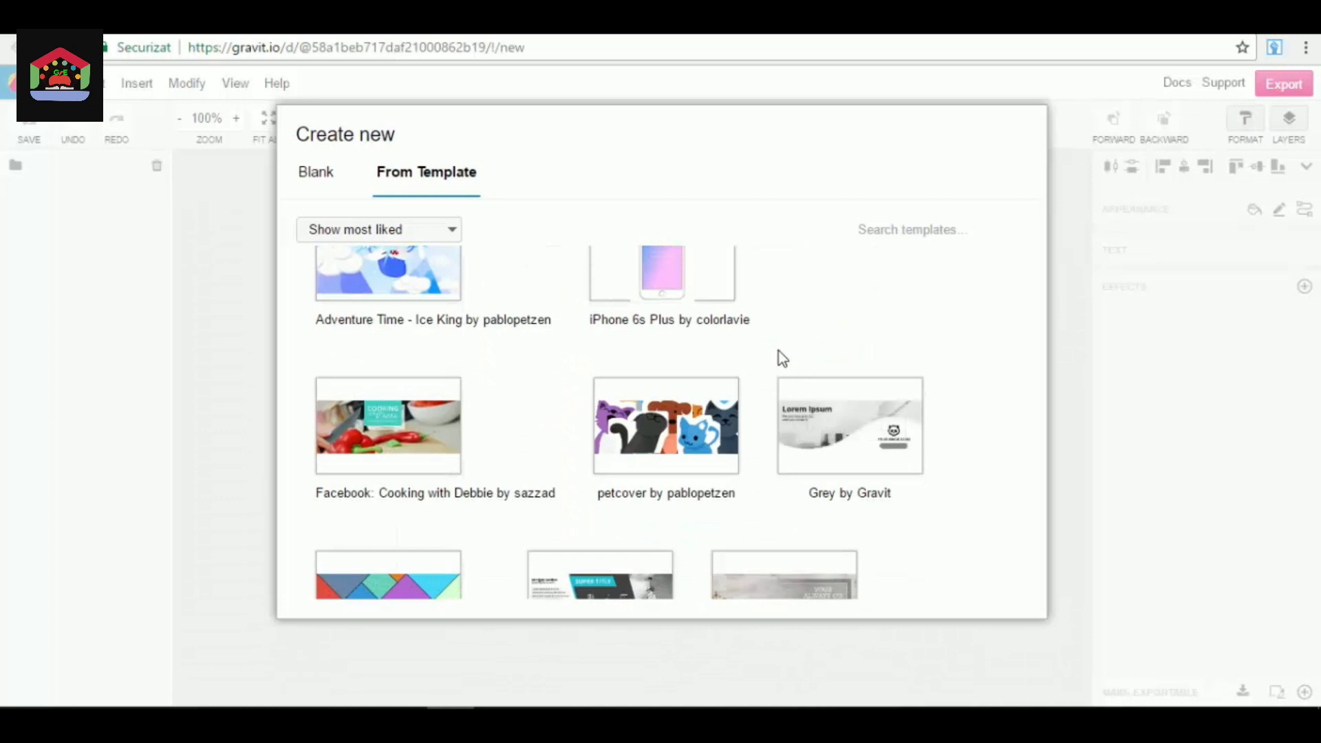
pyautogui.scroll(-3, 778, 355)
pyautogui.scroll(-4, 894, 406)
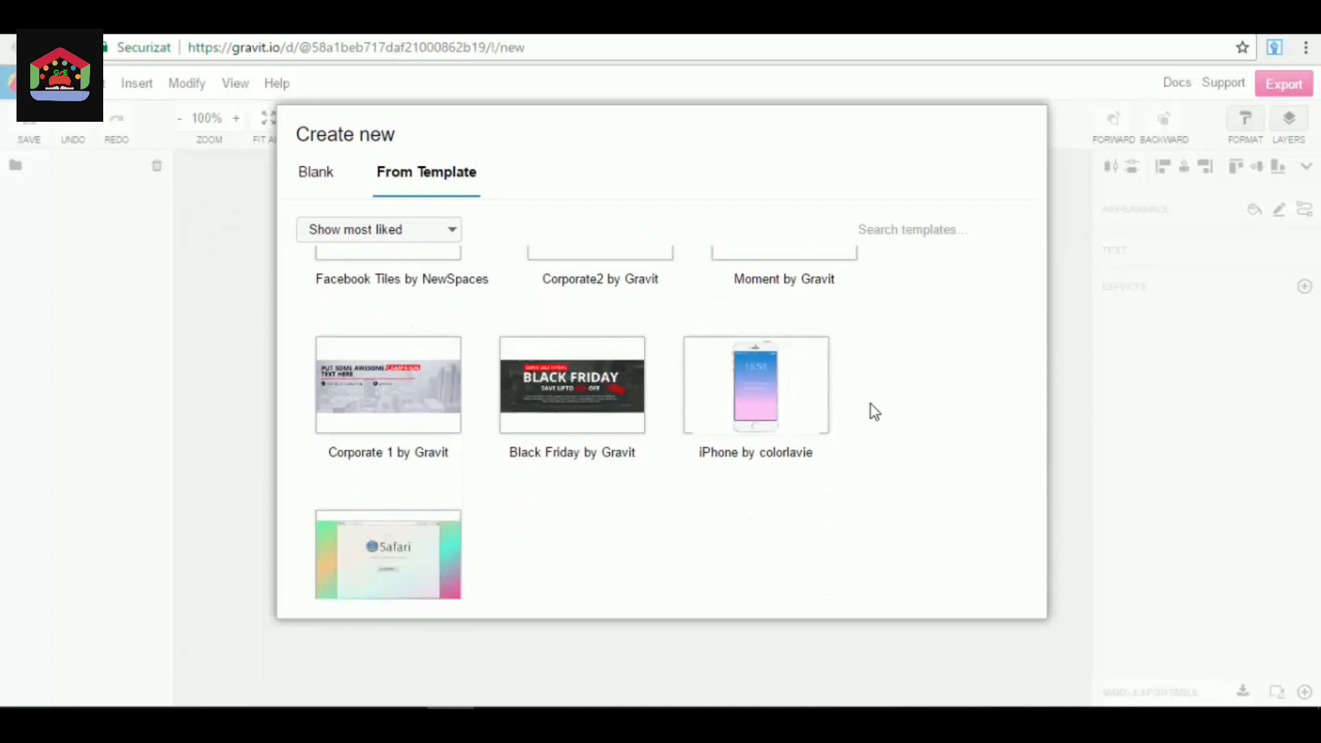
pyautogui.scroll(-1, 649, 422)
# Find the Cover - 03 template among the most liked ones and use it for the new design.
pyautogui.scroll(8, 647, 423)
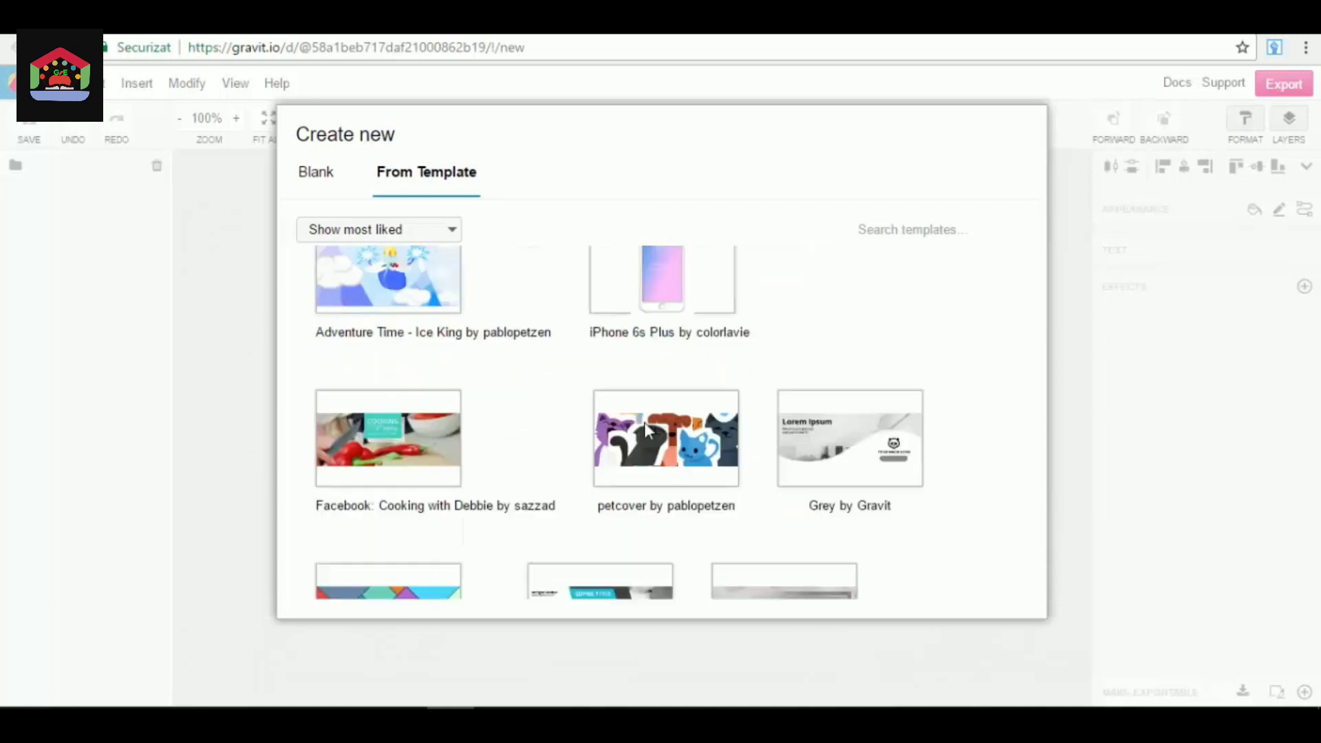
pyautogui.scroll(-10, 644, 430)
pyautogui.scroll(5, 590, 472)
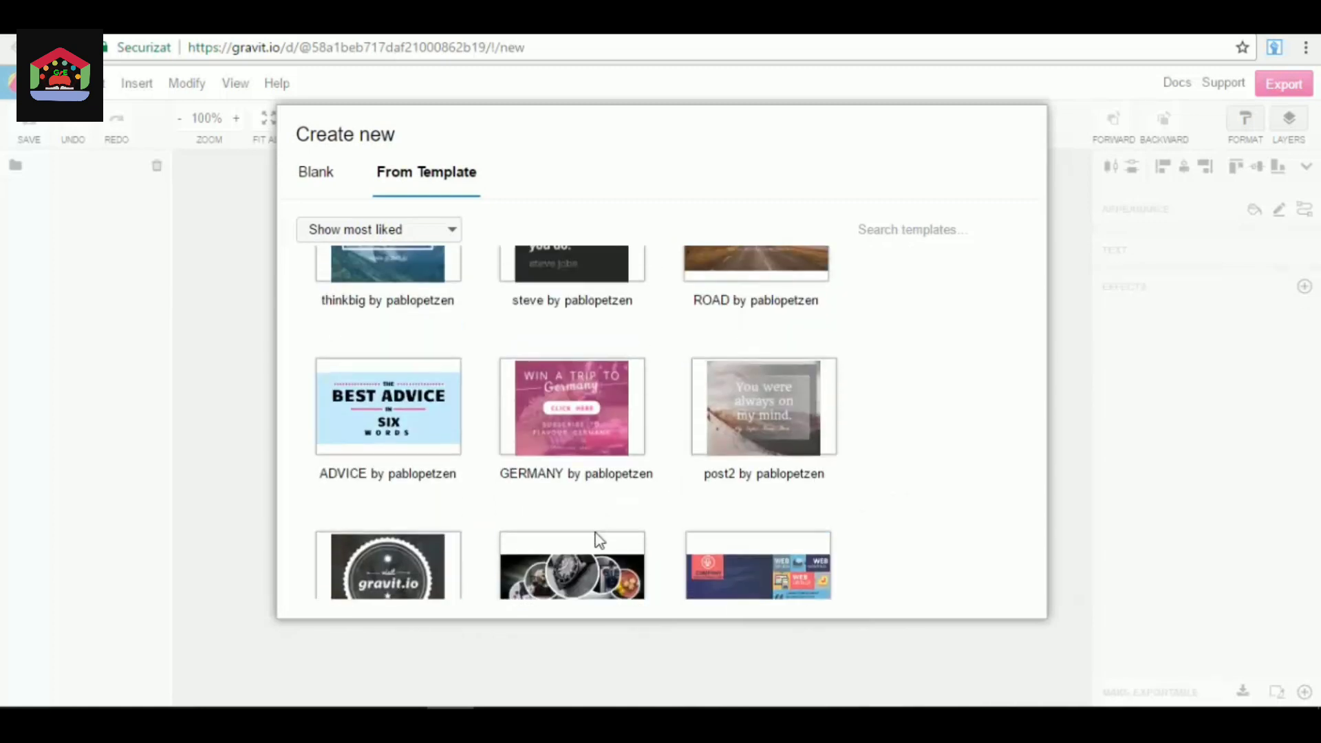
pyautogui.scroll(-3, 596, 482)
pyautogui.moveTo(593, 405)
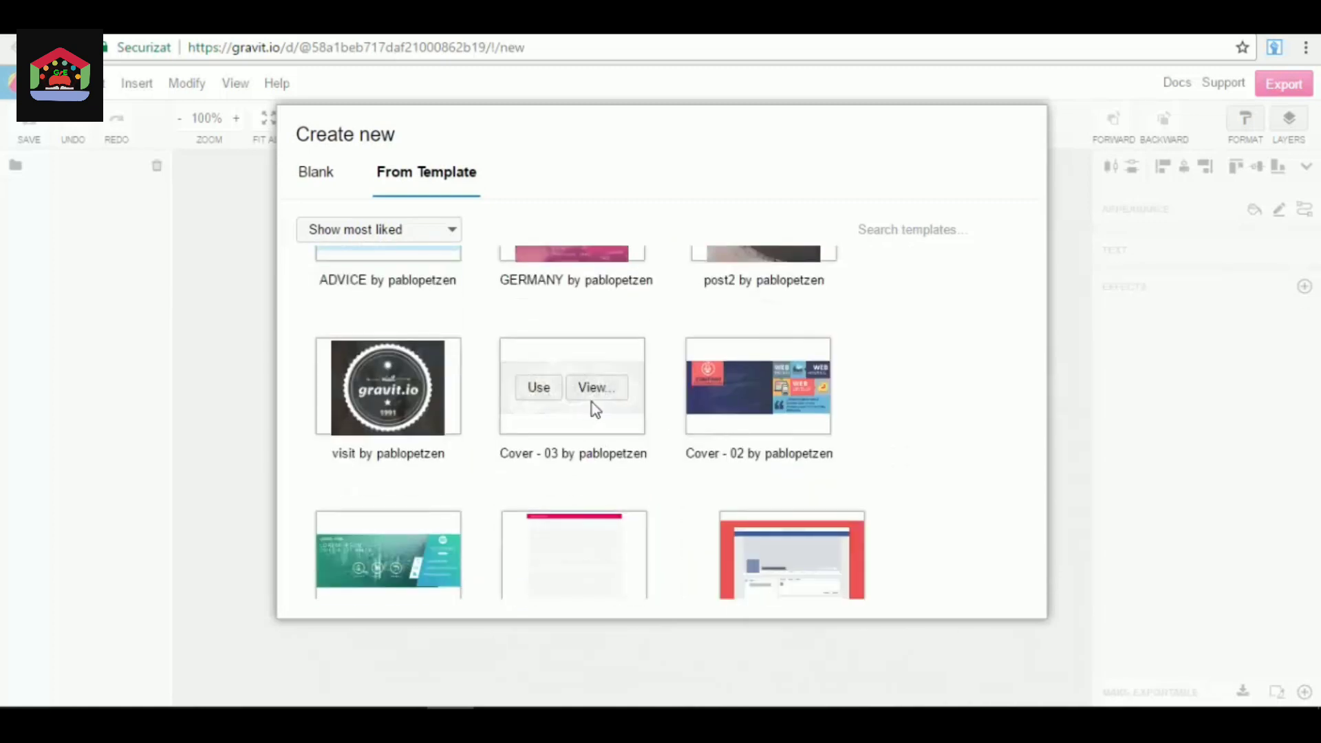
pyautogui.click(538, 387)
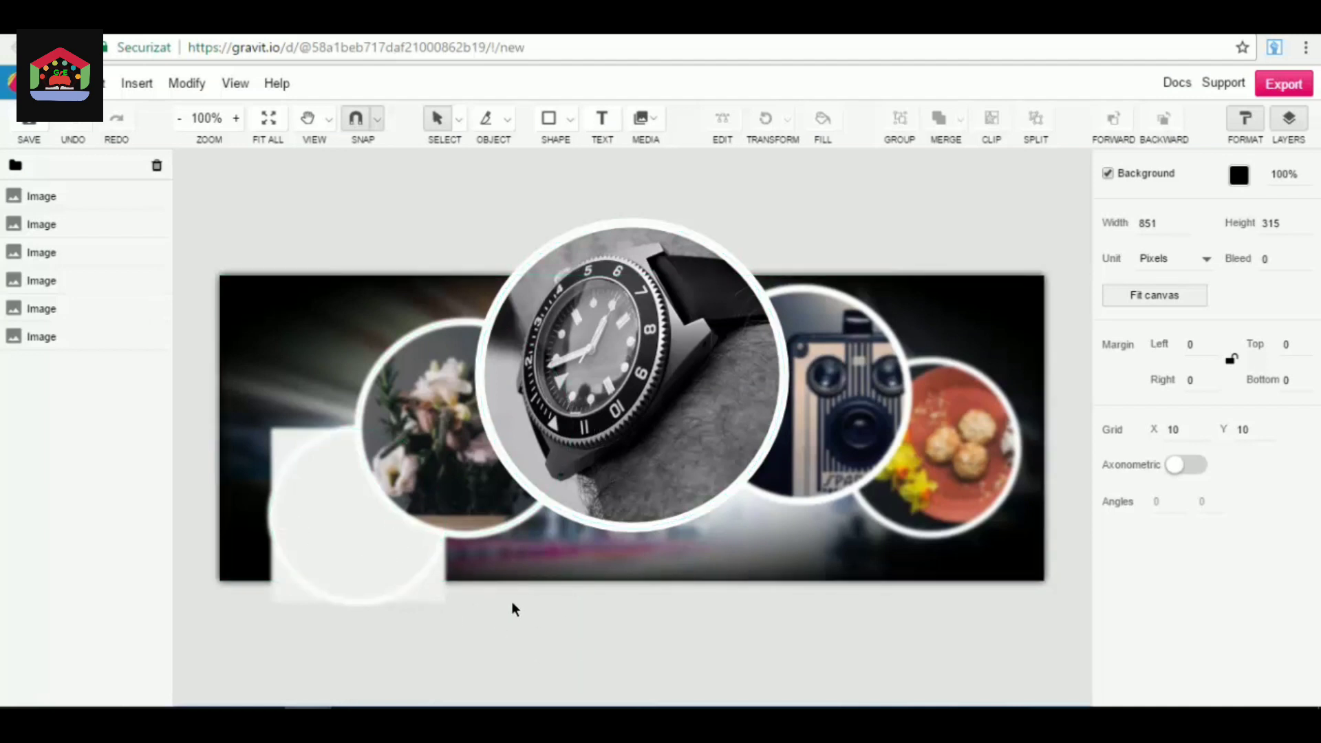
# Examine the settings of the blurred background and the circular images one after another, and leave nothing selected.
pyautogui.click(1008, 326)
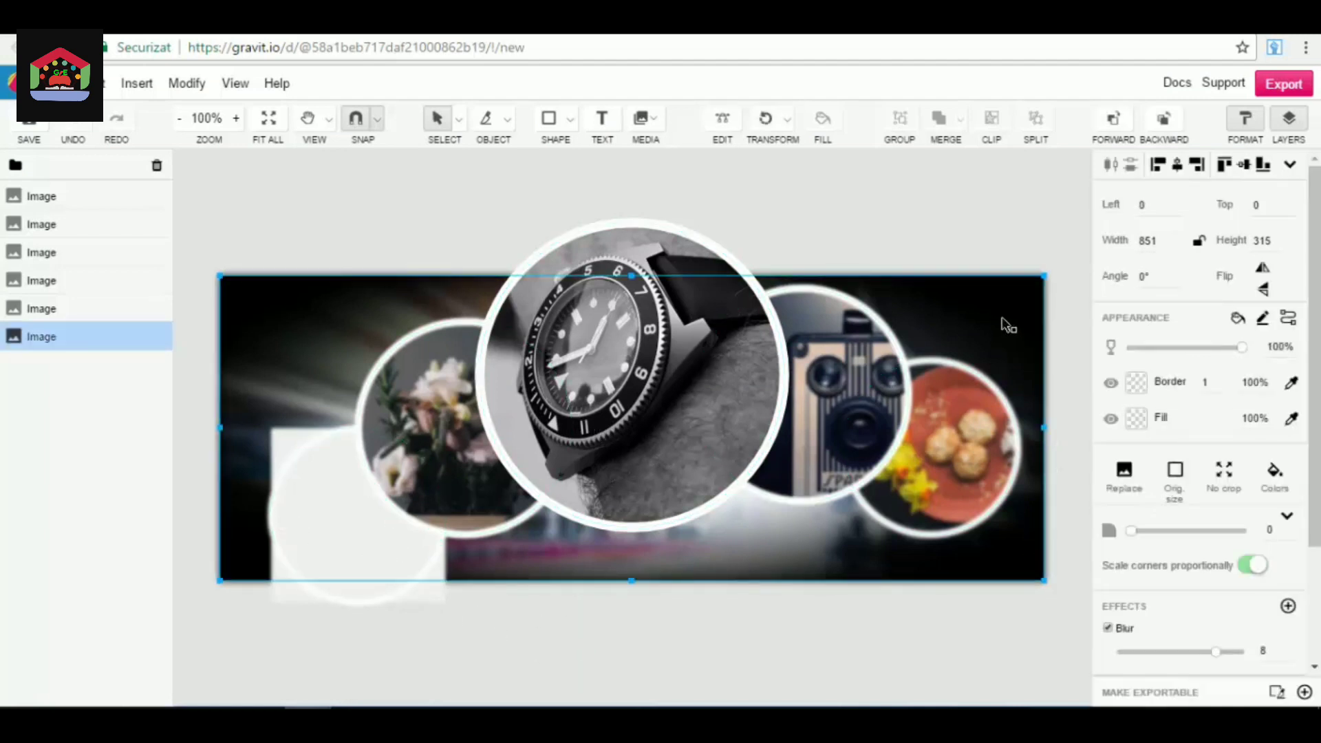
pyautogui.click(970, 231)
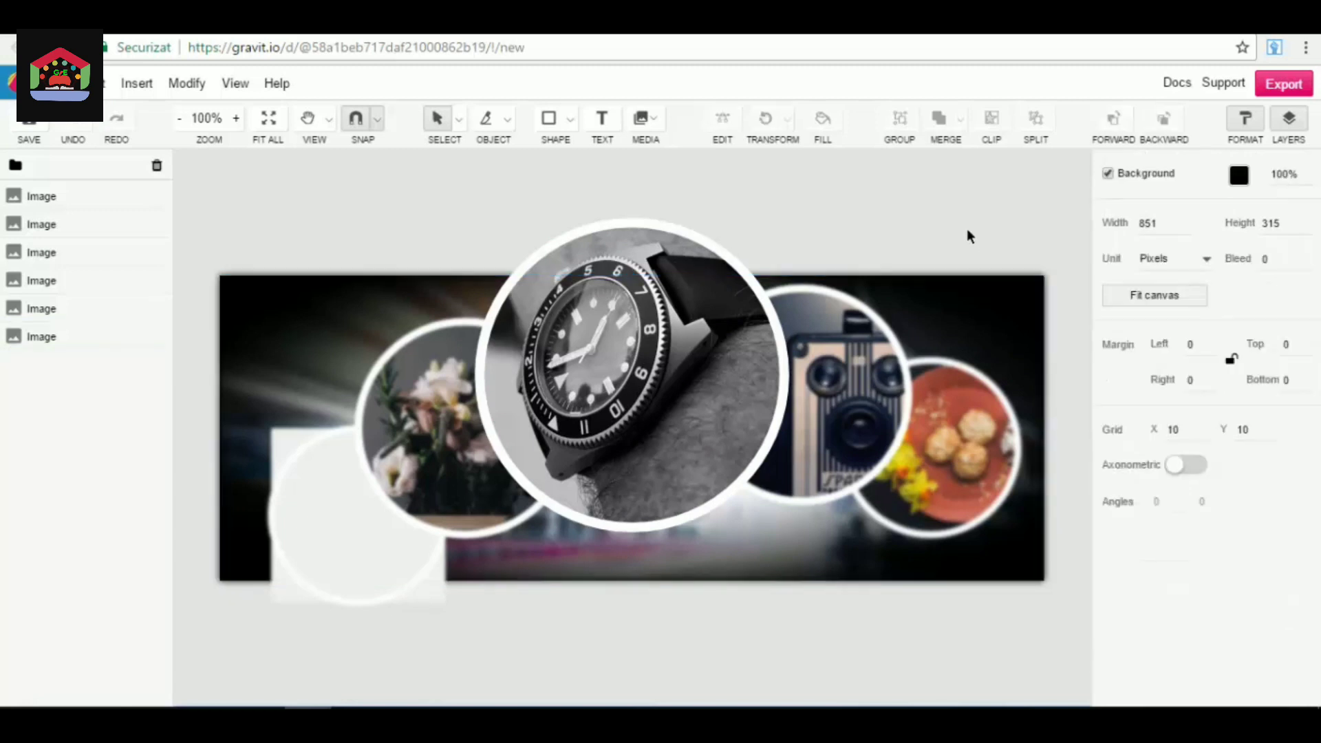
pyautogui.click(634, 375)
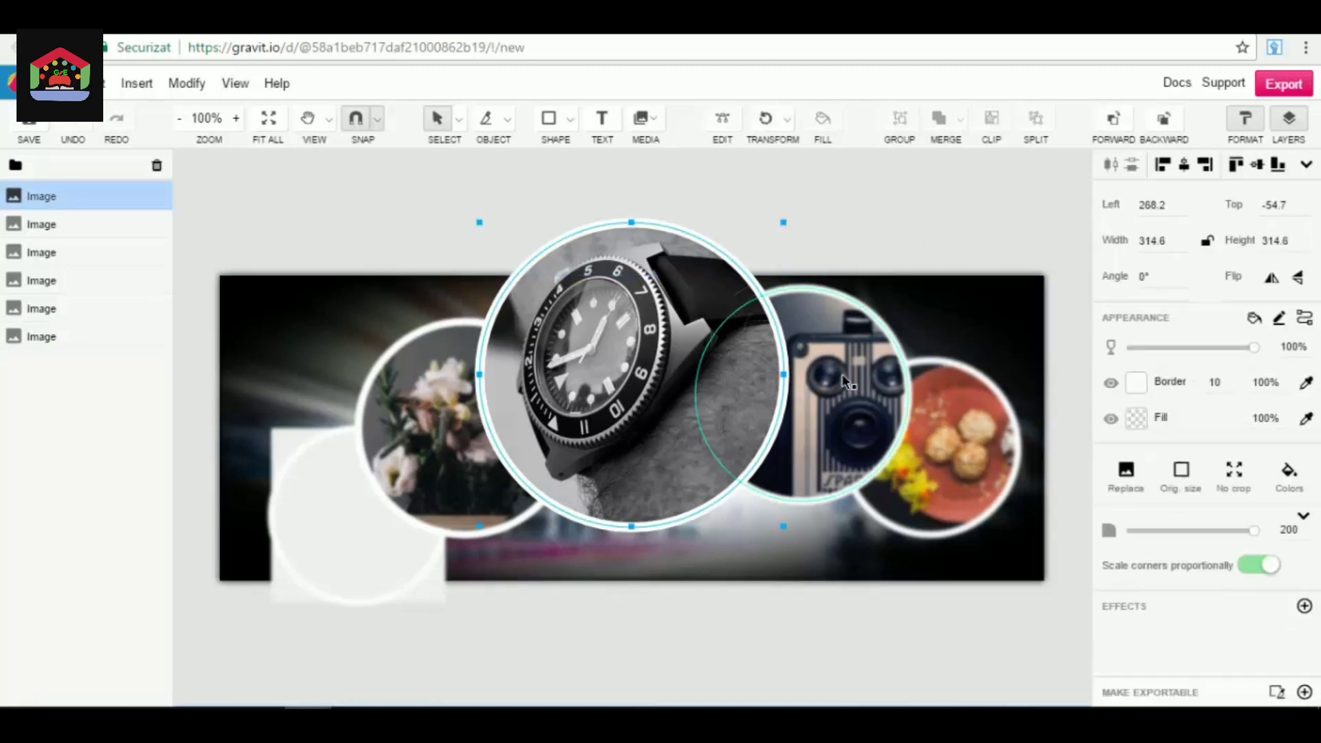
pyautogui.click(848, 382)
pyautogui.click(944, 461)
pyautogui.click(622, 387)
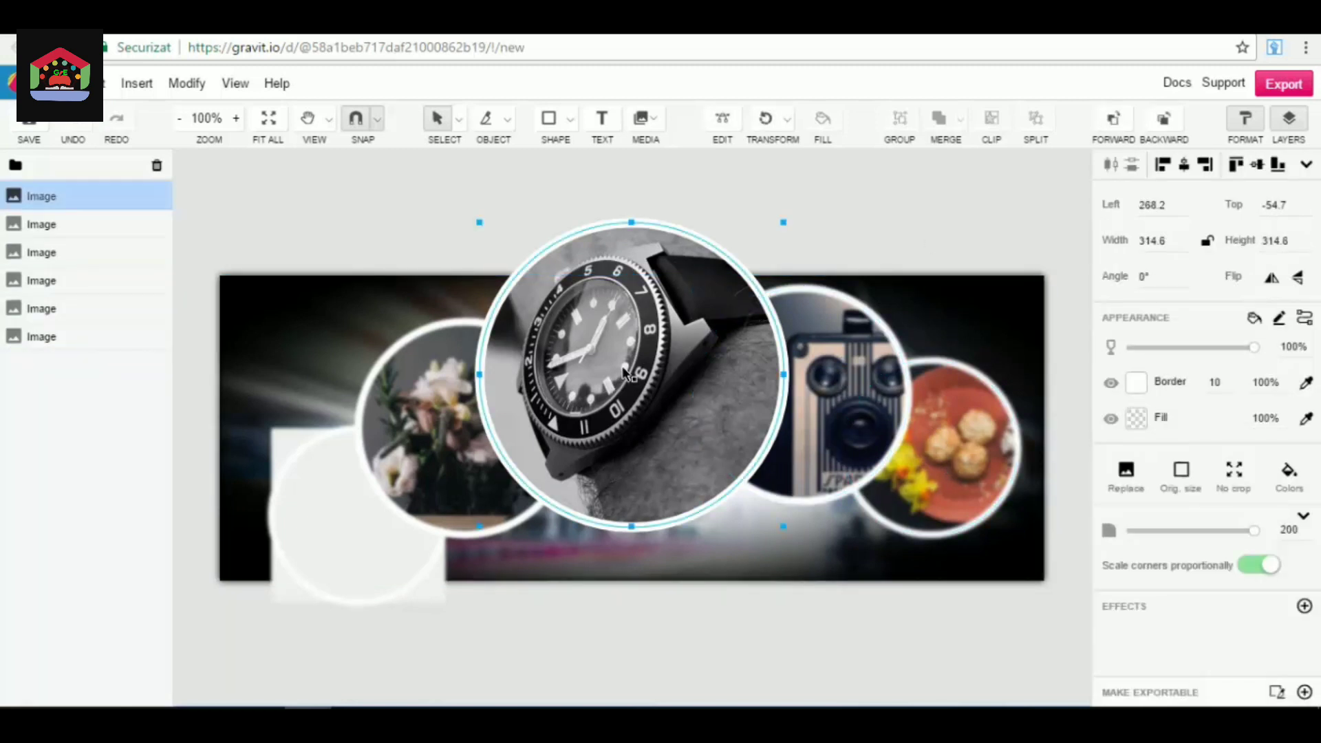
pyautogui.click(387, 415)
pyautogui.click(306, 526)
pyautogui.click(463, 190)
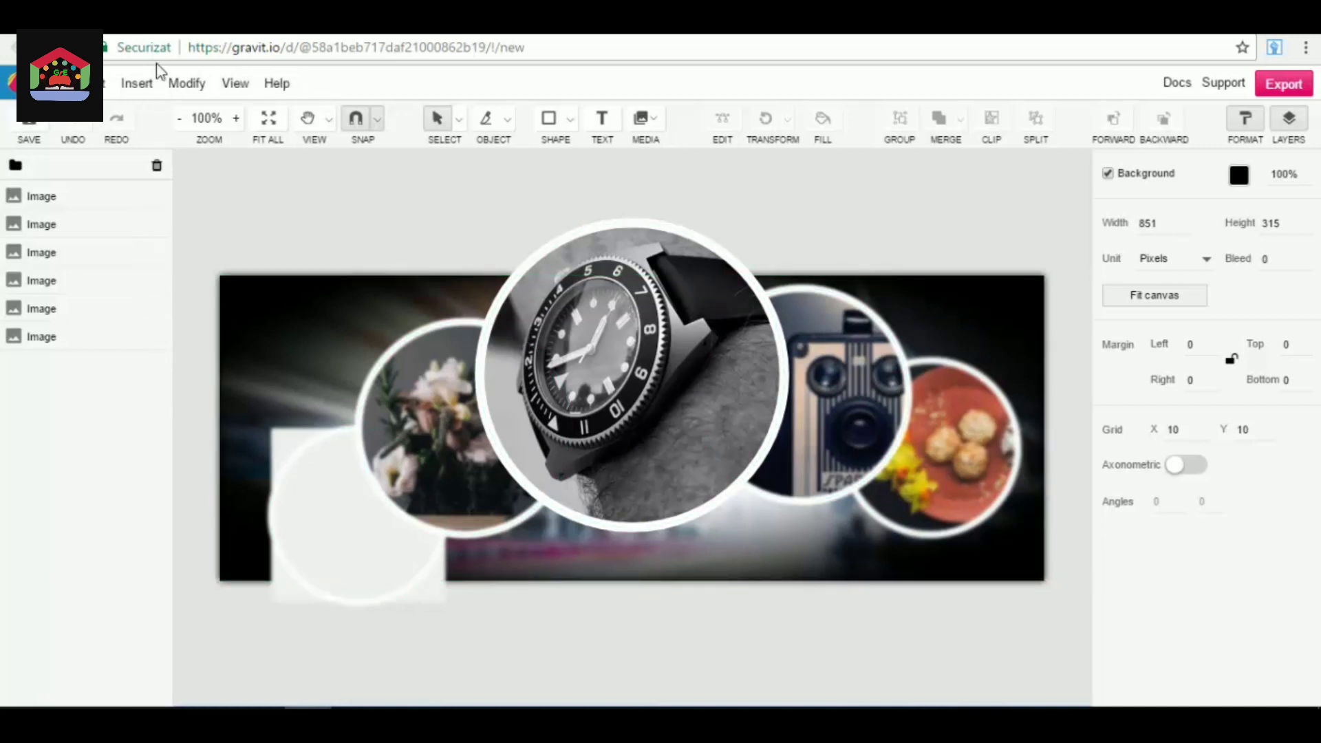
# Examine the file, edit, insert and modify commands in turn, including the alignment options, and dismiss them without running any.
pyautogui.click(91, 82)
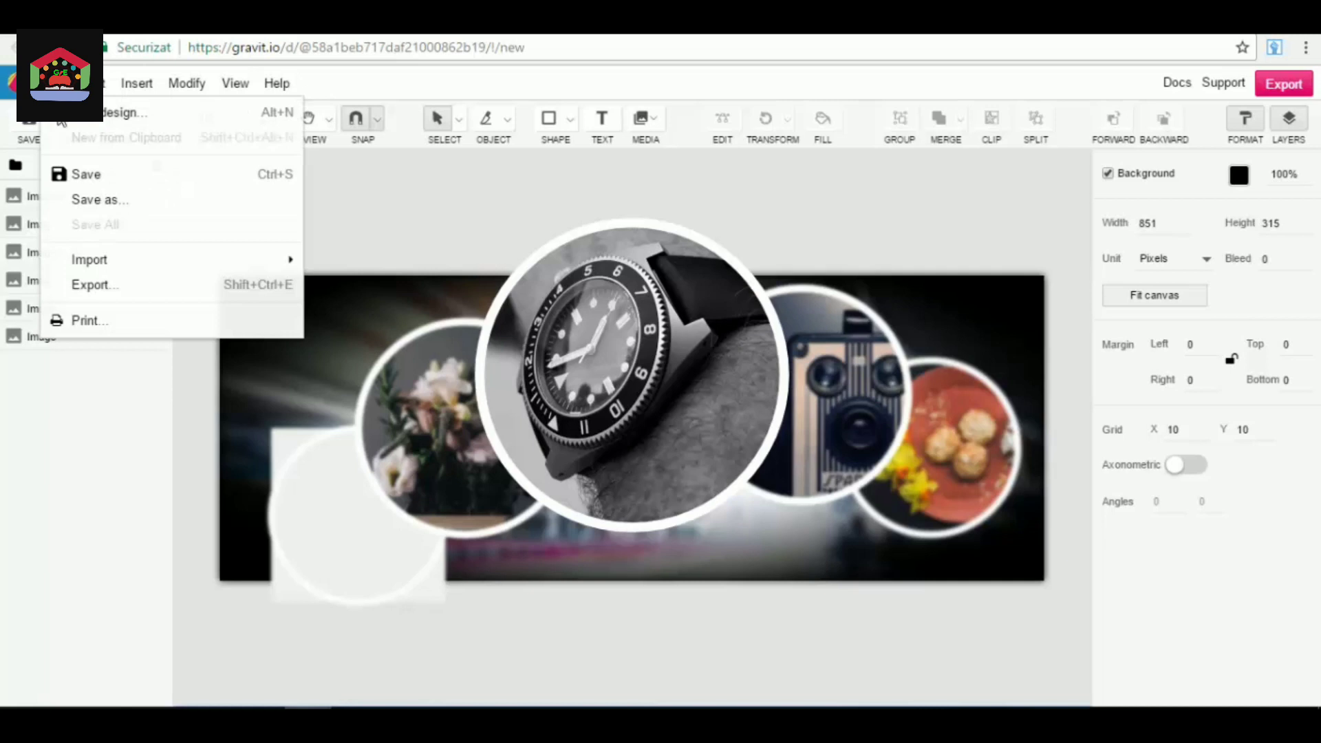
pyautogui.click(93, 82)
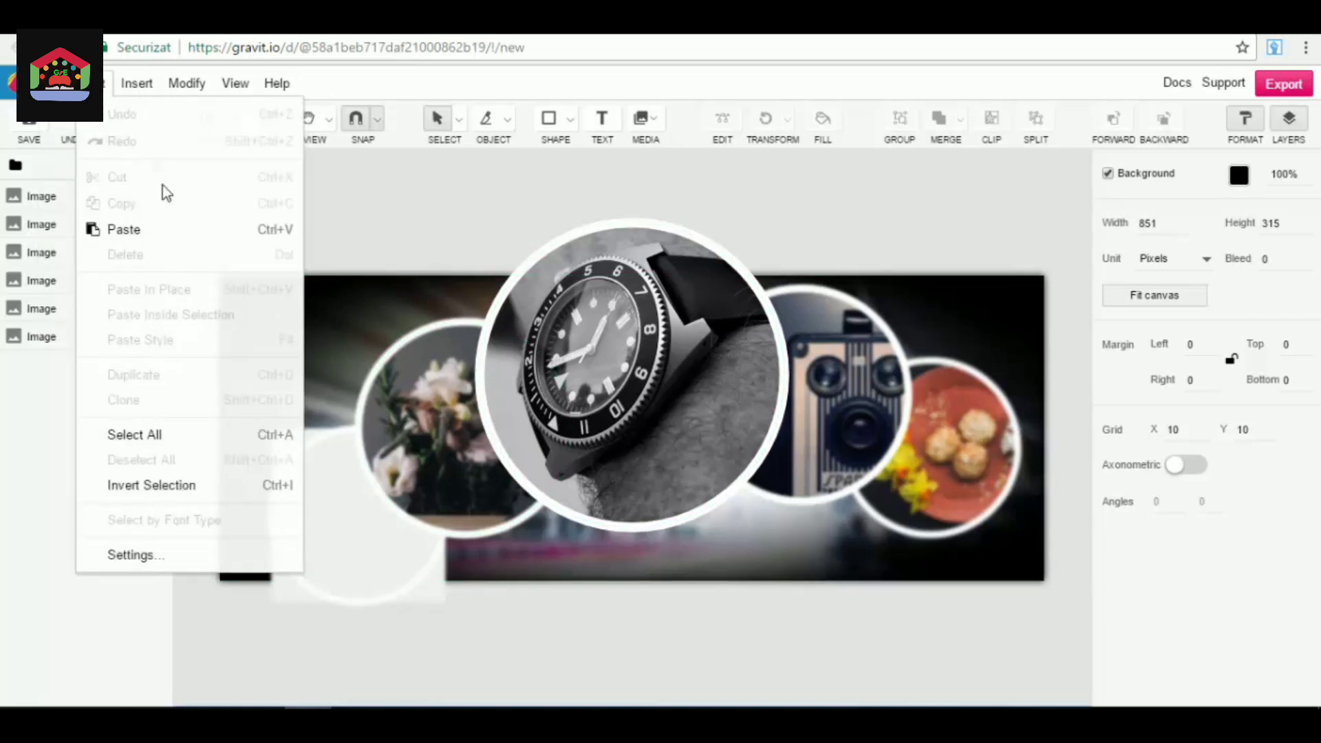
pyautogui.moveTo(171, 112)
pyautogui.moveTo(137, 83)
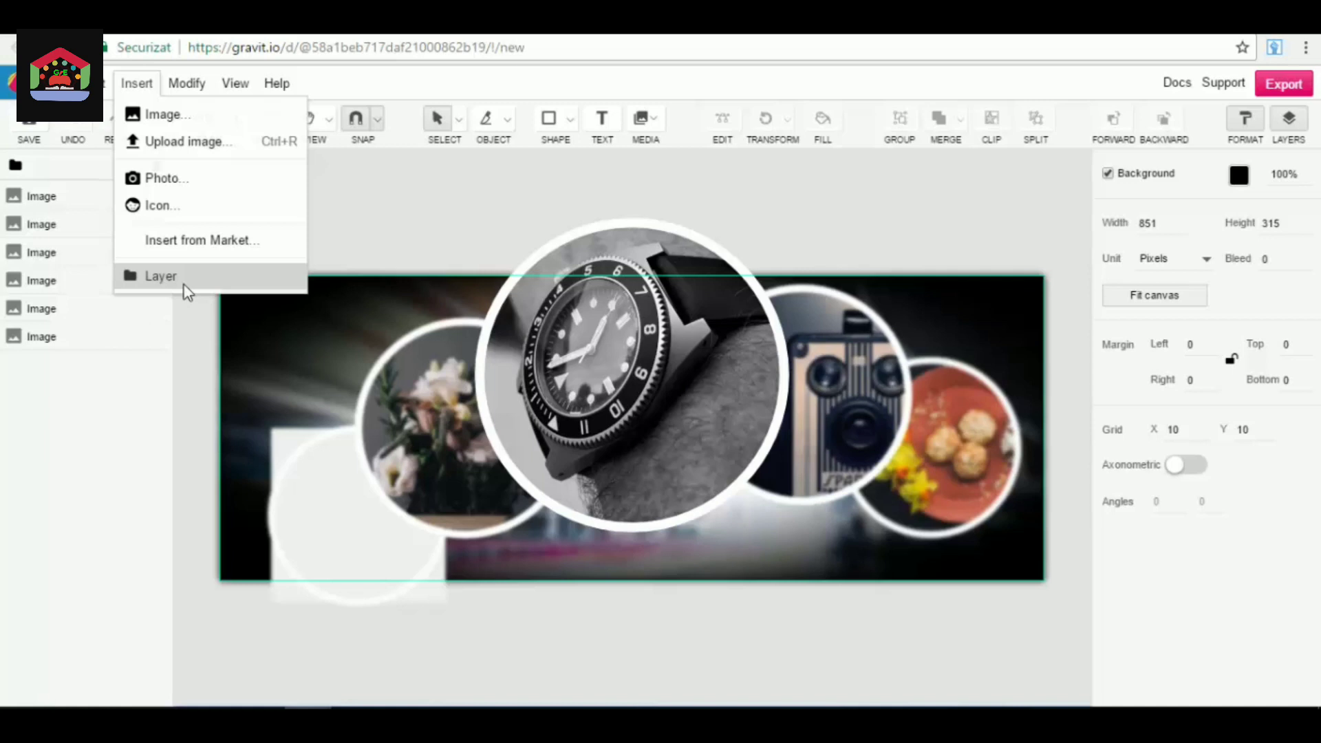
pyautogui.click(426, 214)
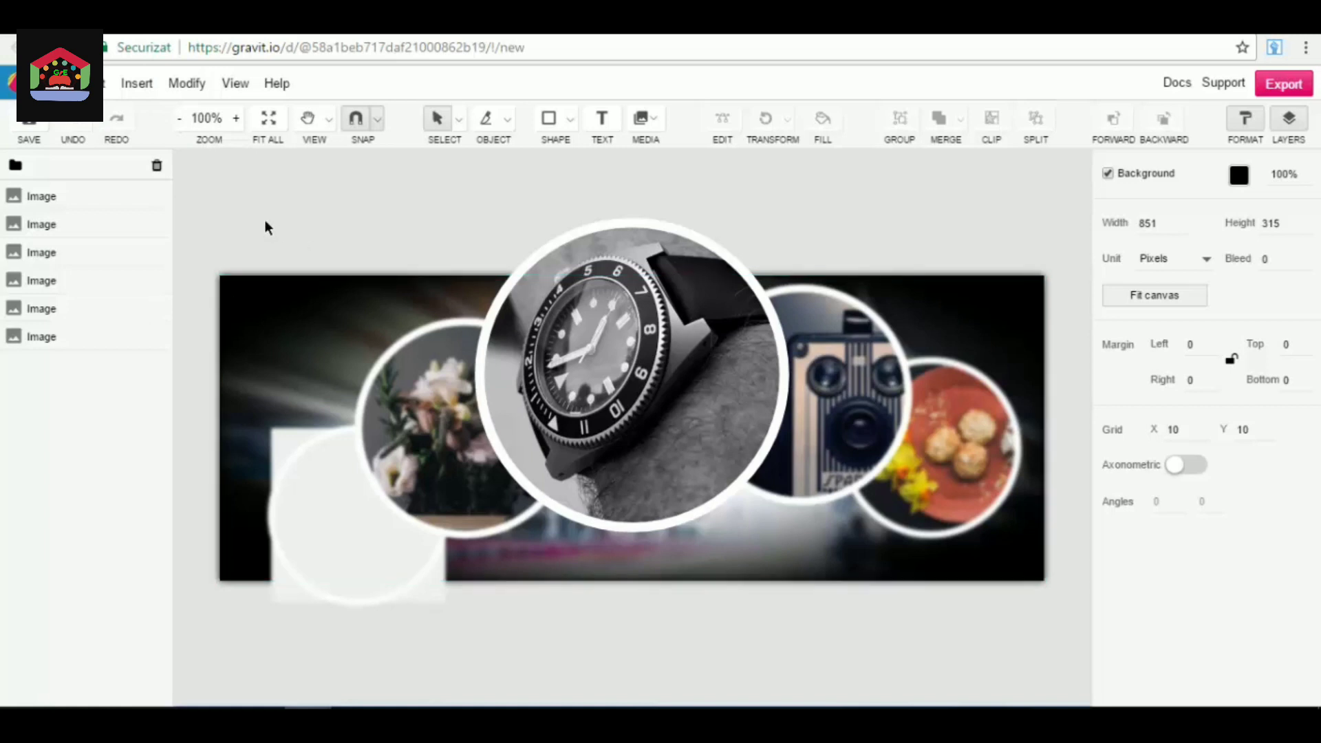
pyautogui.click(185, 84)
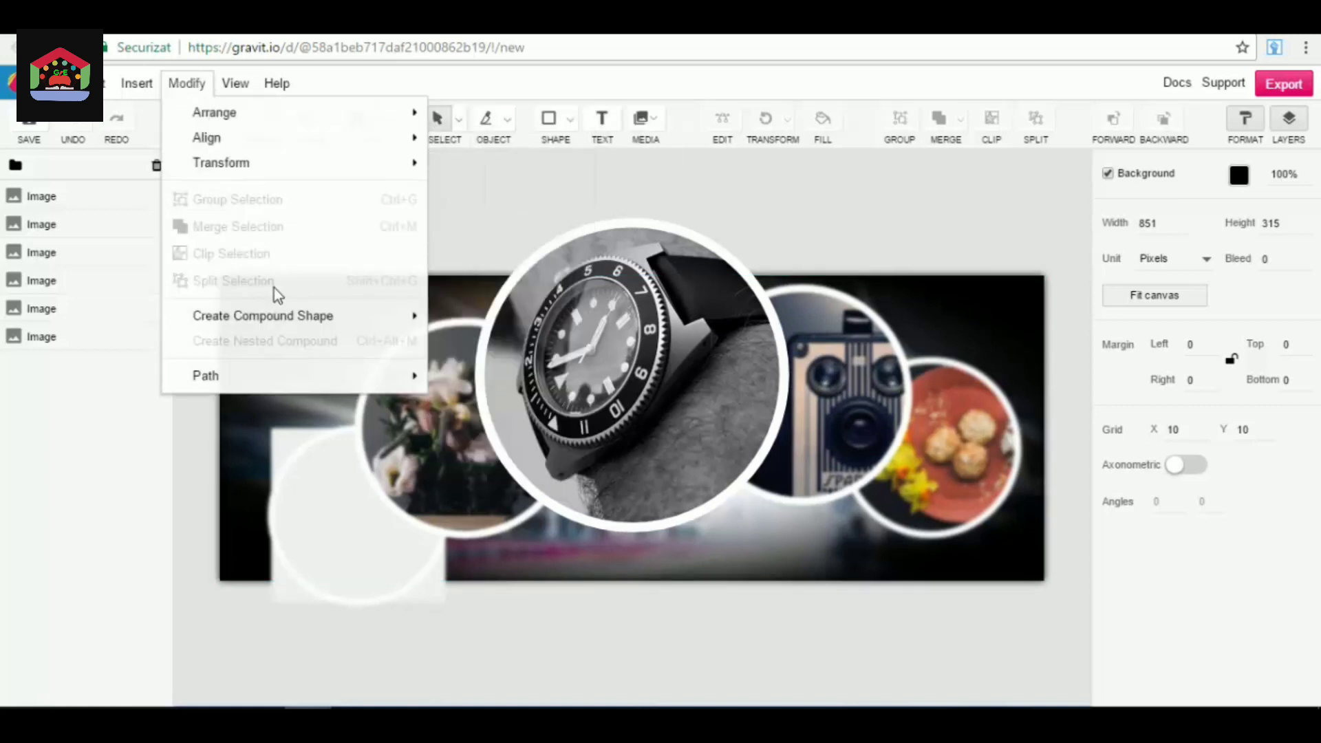
pyautogui.moveTo(246, 140)
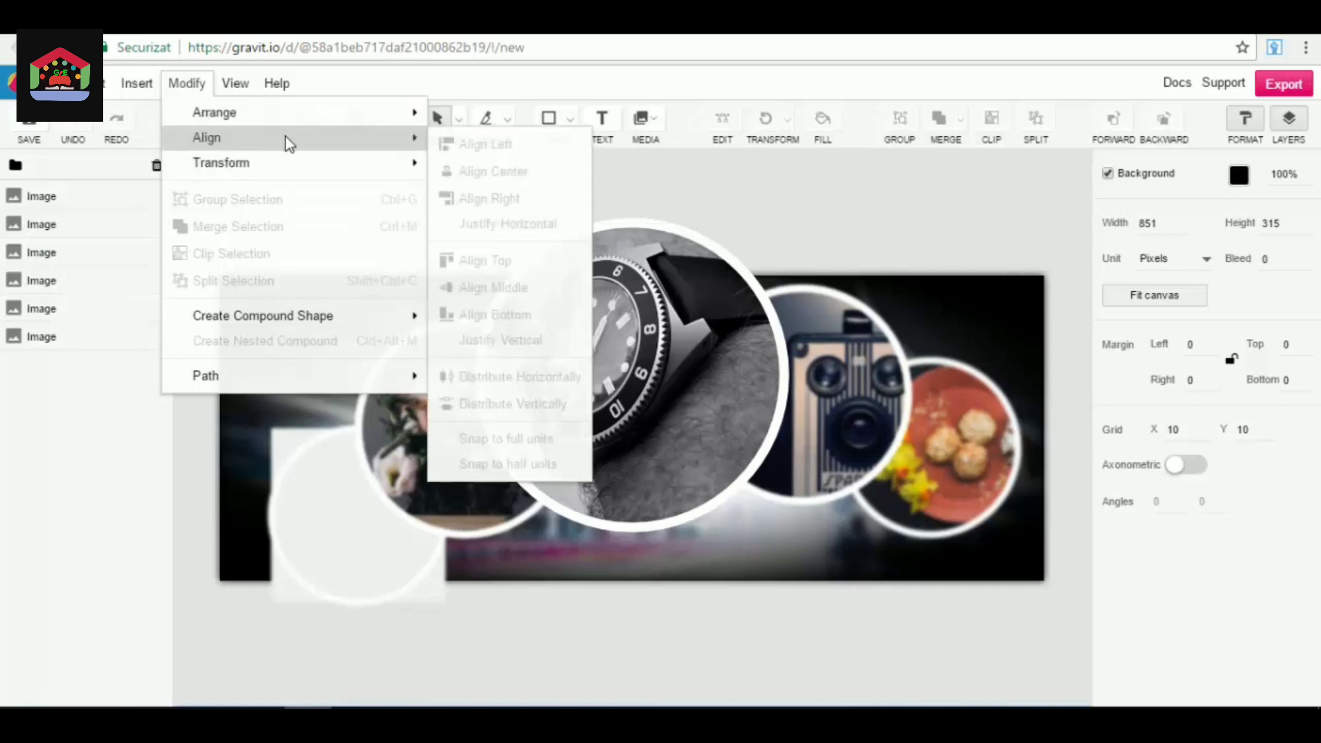
pyautogui.moveTo(314, 174)
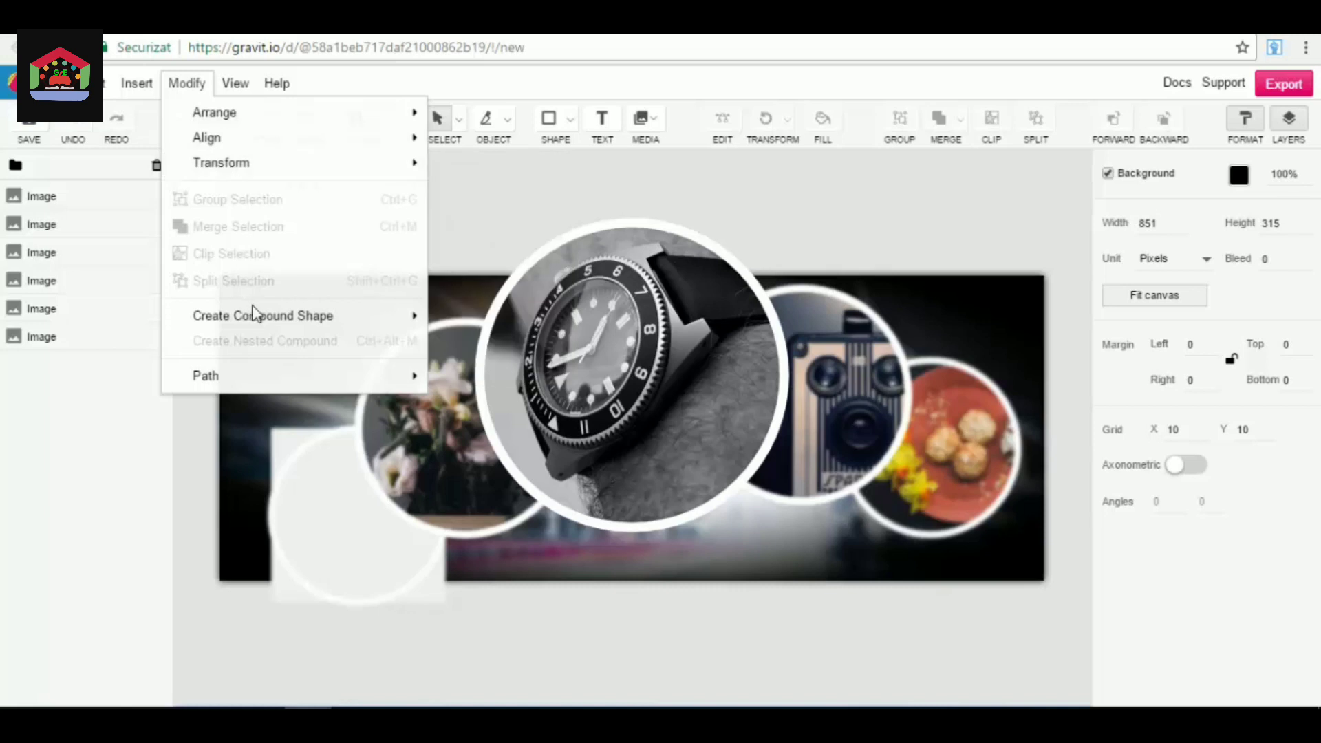
pyautogui.click(484, 219)
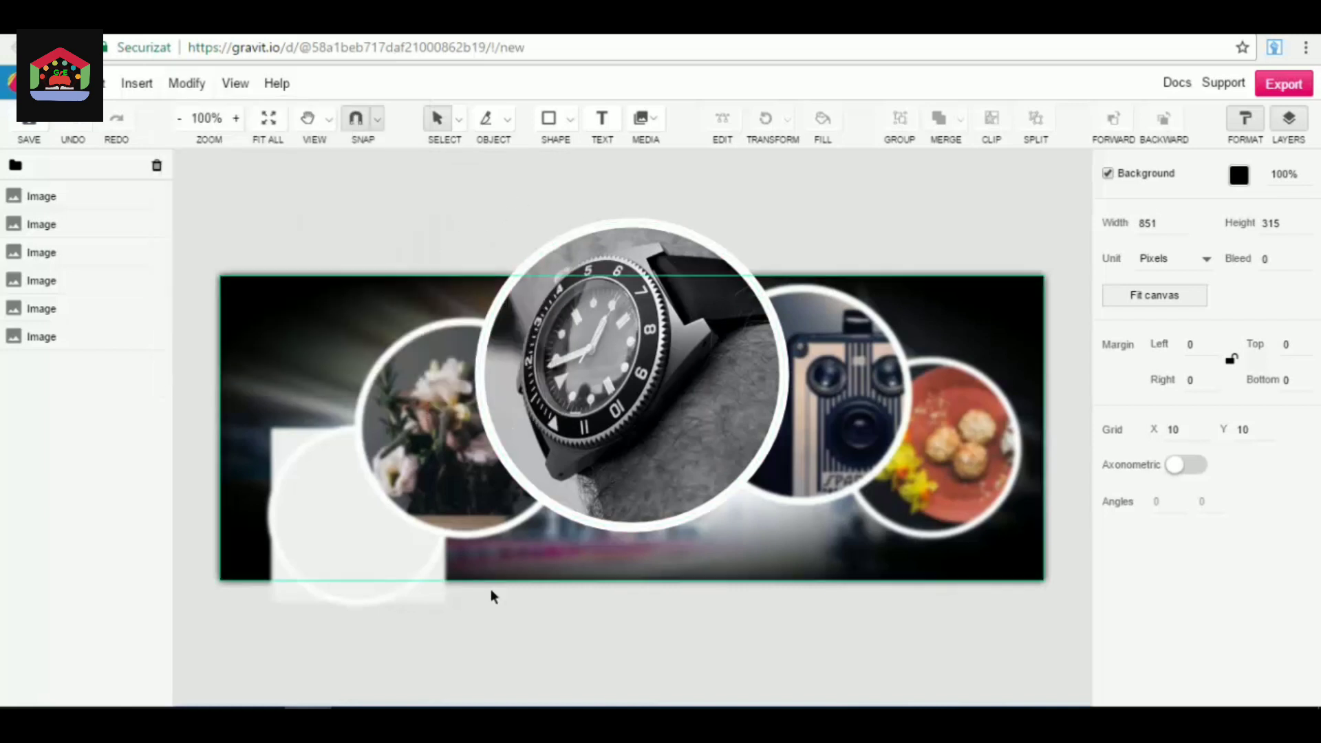
# Shift the circular flower image slightly downwards on the cover, to about left 143 and top 60.
pyautogui.moveTo(456, 454); pyautogui.dragTo(404, 428)
pyautogui.moveTo(393, 381); pyautogui.dragTo(460, 446)
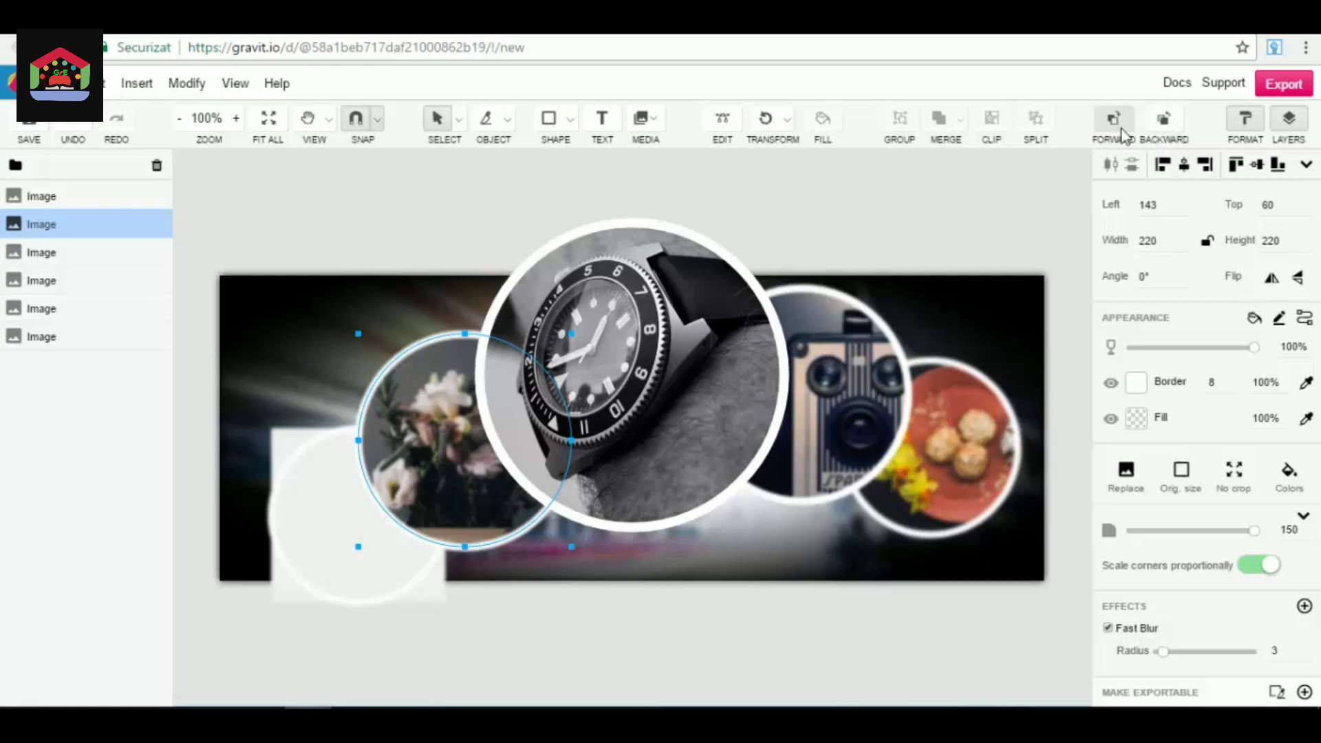
# Bring the circular flower image in front of the watch image, and send it back behind the watch.
pyautogui.click(665, 316)
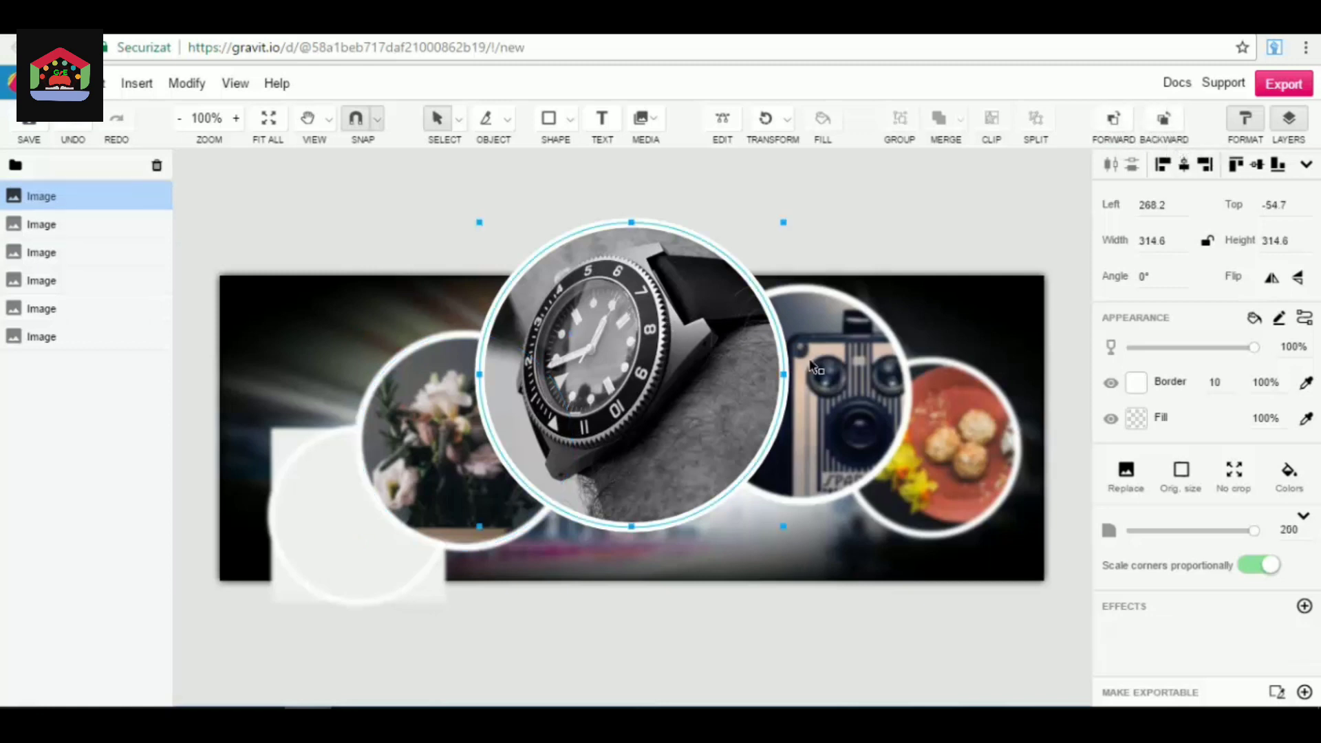
pyautogui.click(809, 361)
pyautogui.click(969, 443)
pyautogui.click(475, 449)
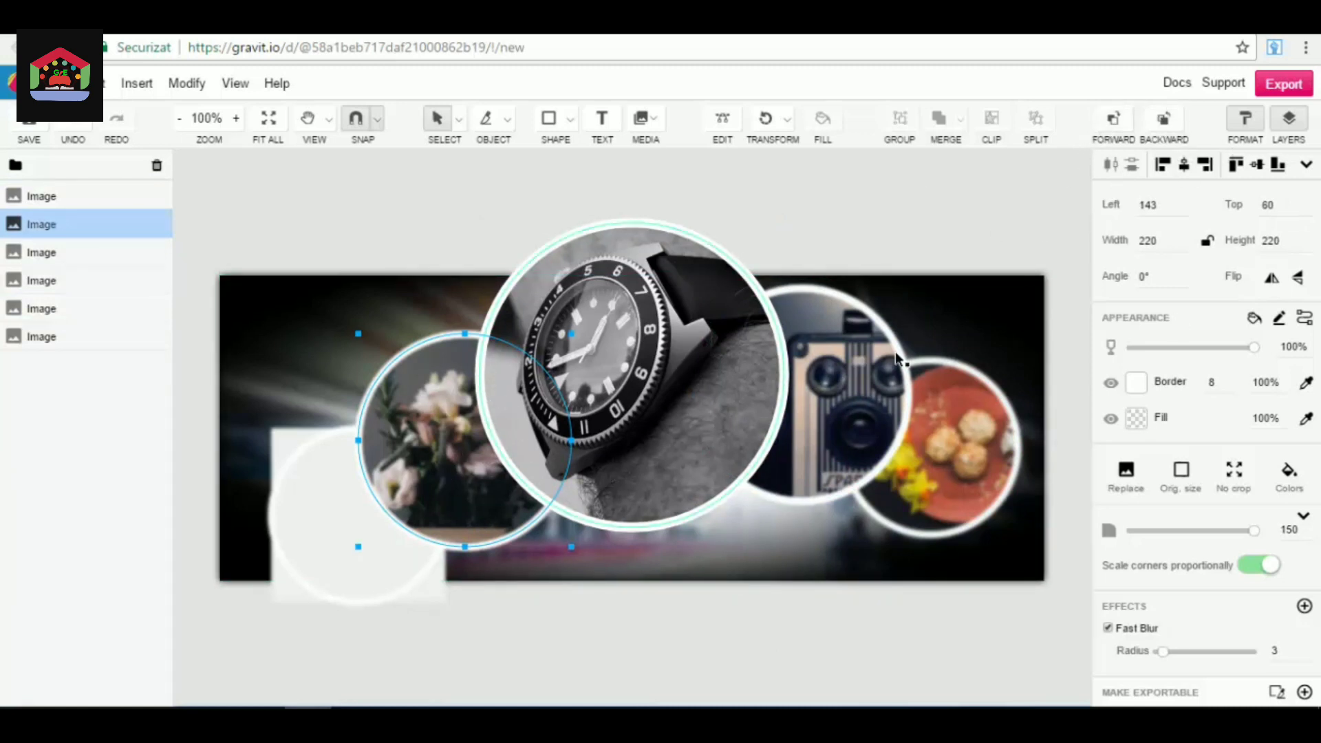
pyautogui.click(1120, 124)
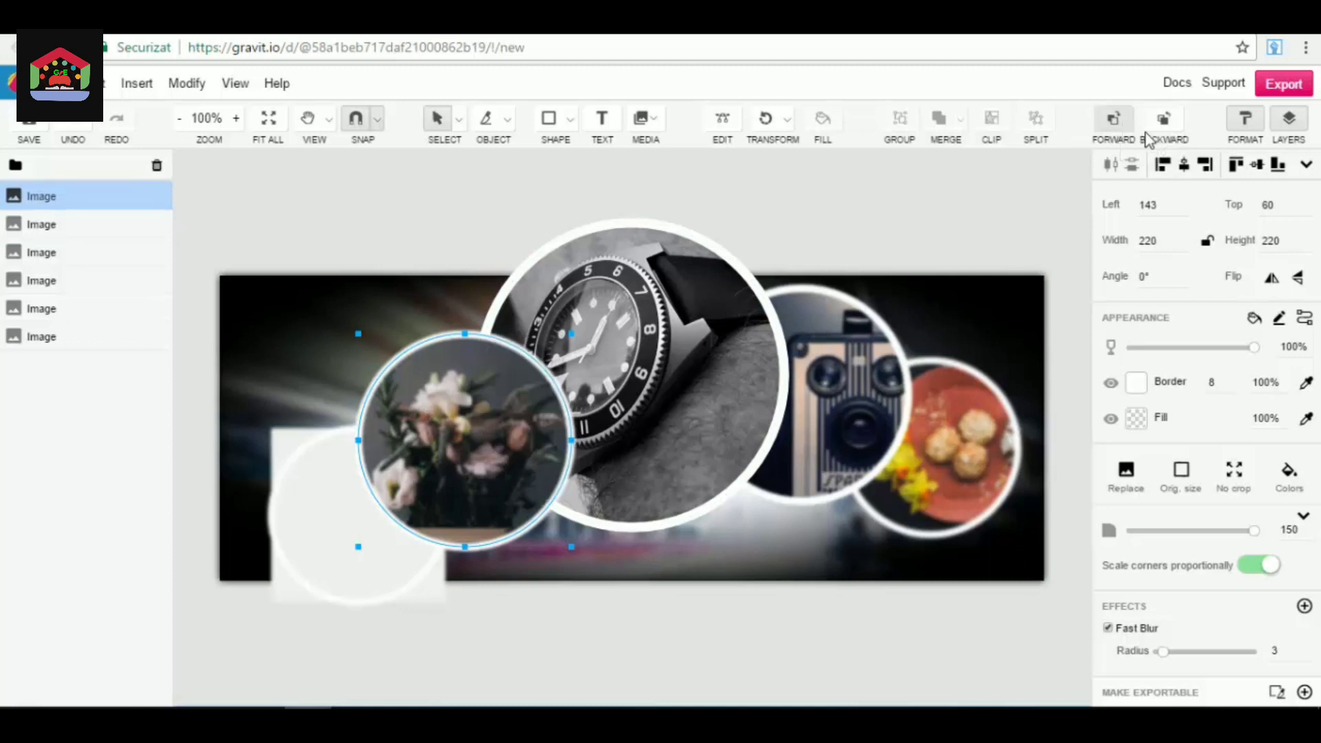
pyautogui.click(1165, 129)
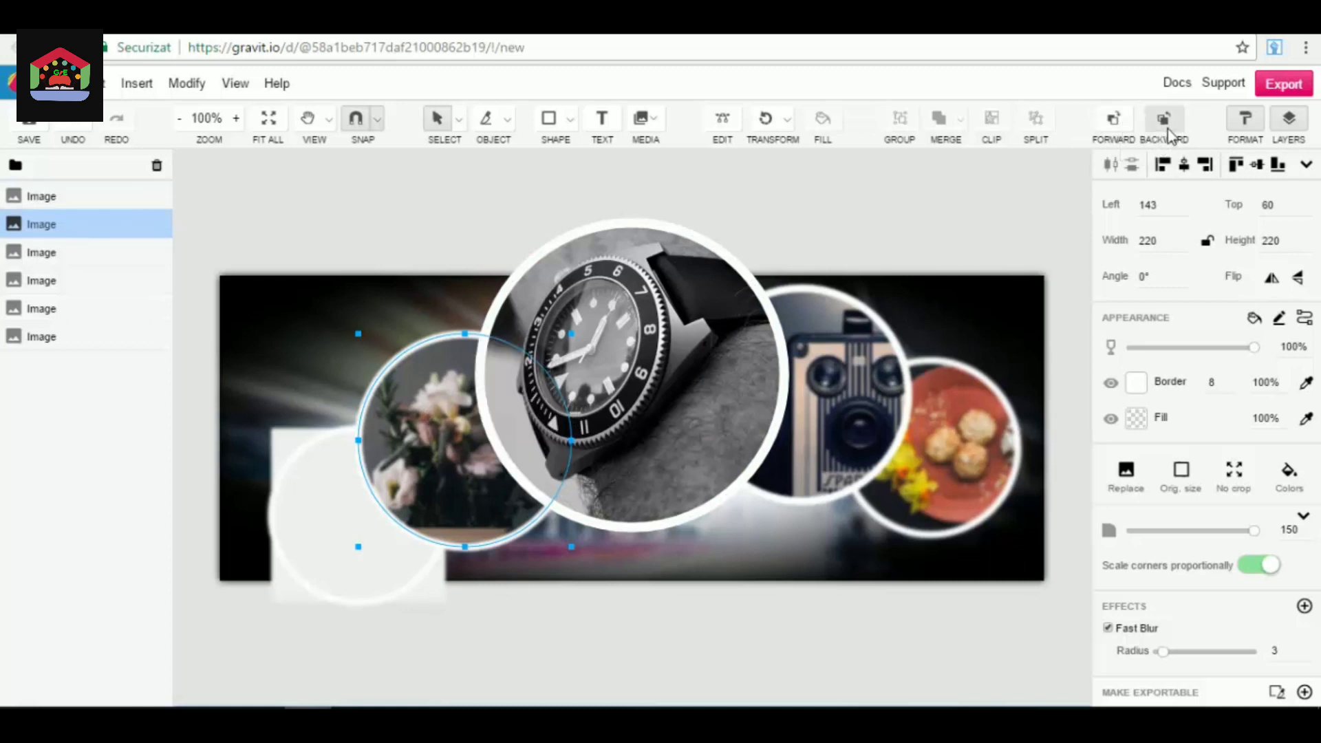
# Send the watch image one level back behind the flower image, return it to the front and leave nothing selected.
pyautogui.click(727, 335)
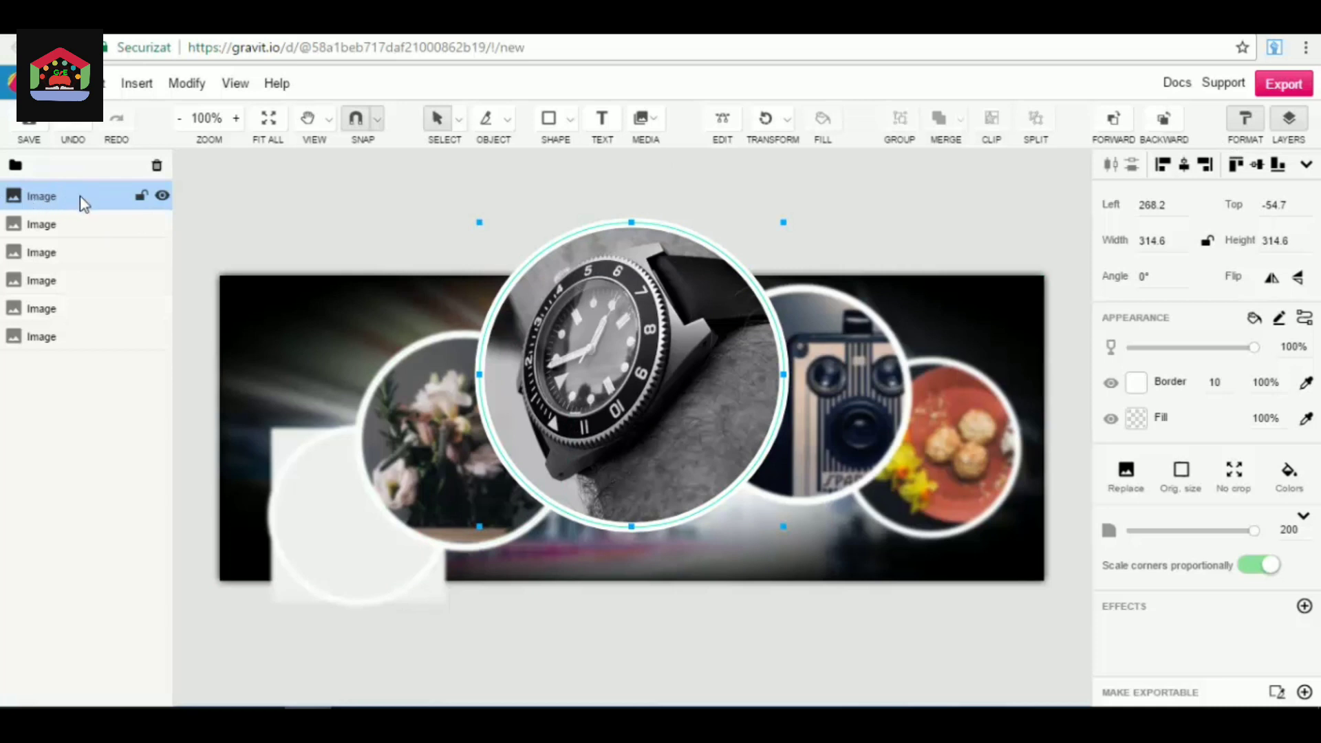
pyautogui.click(1163, 124)
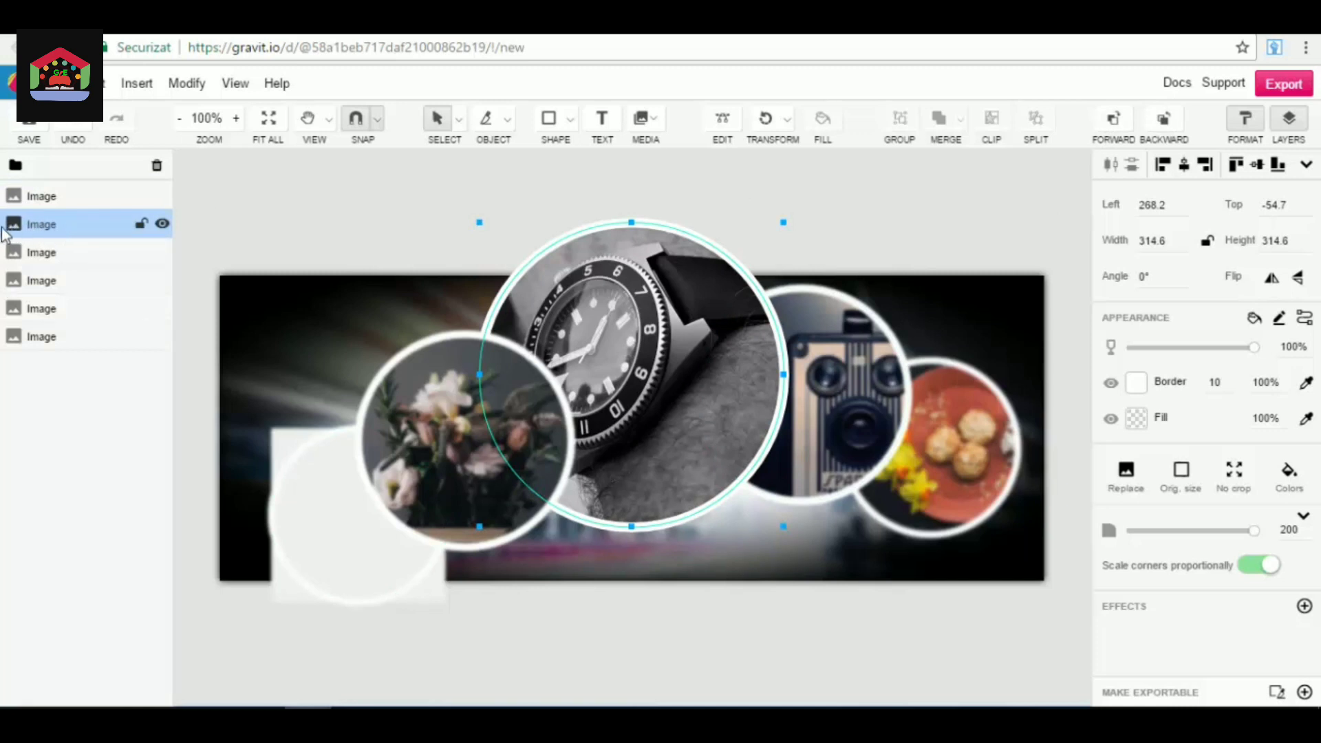
pyautogui.click(1113, 121)
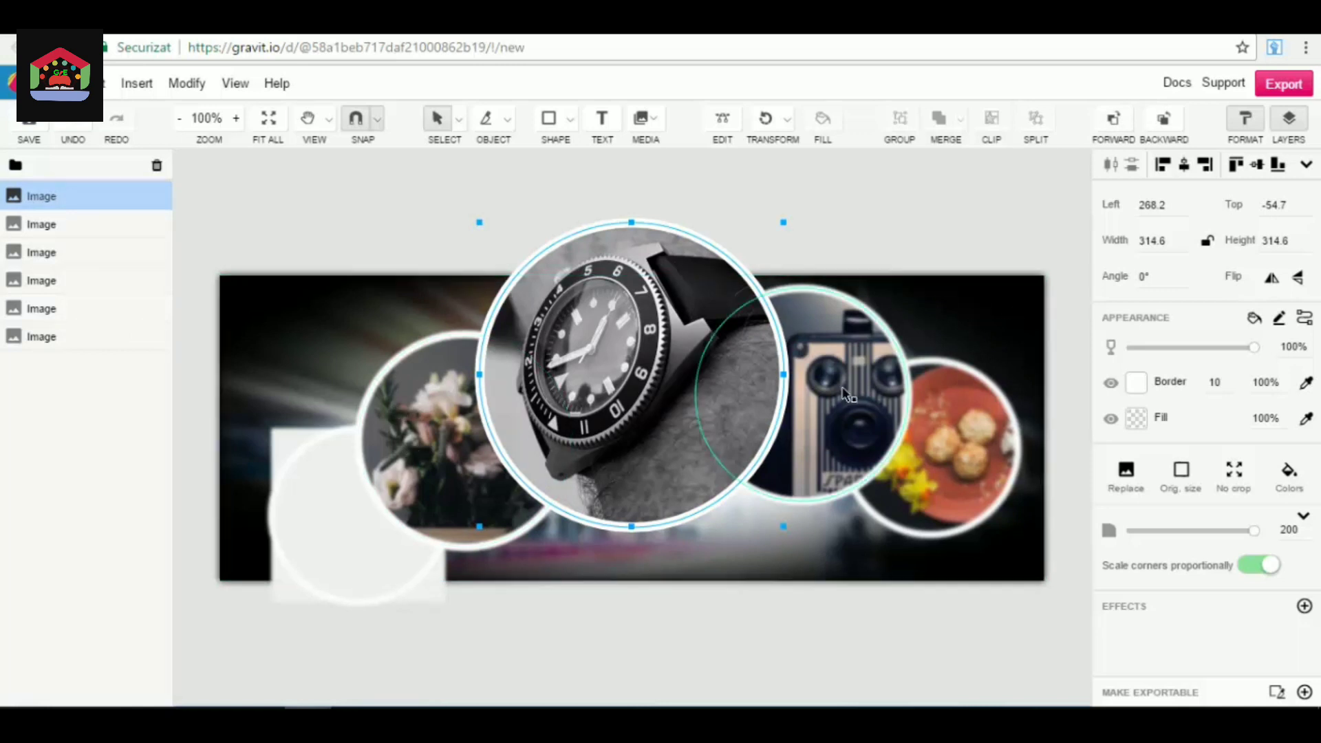
pyautogui.click(53, 436)
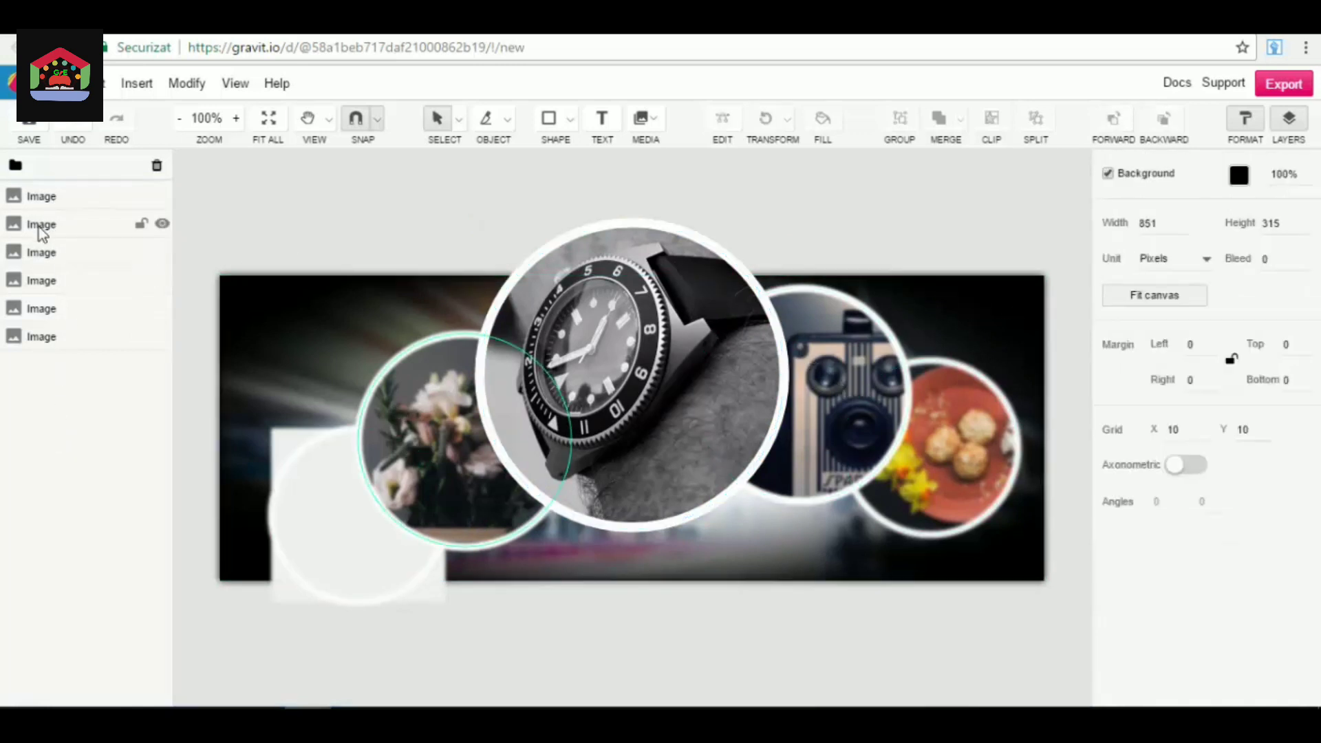
# Try to reorder the flower image's layer onto the watch image's layer, and undo the change.
pyautogui.click(50, 229)
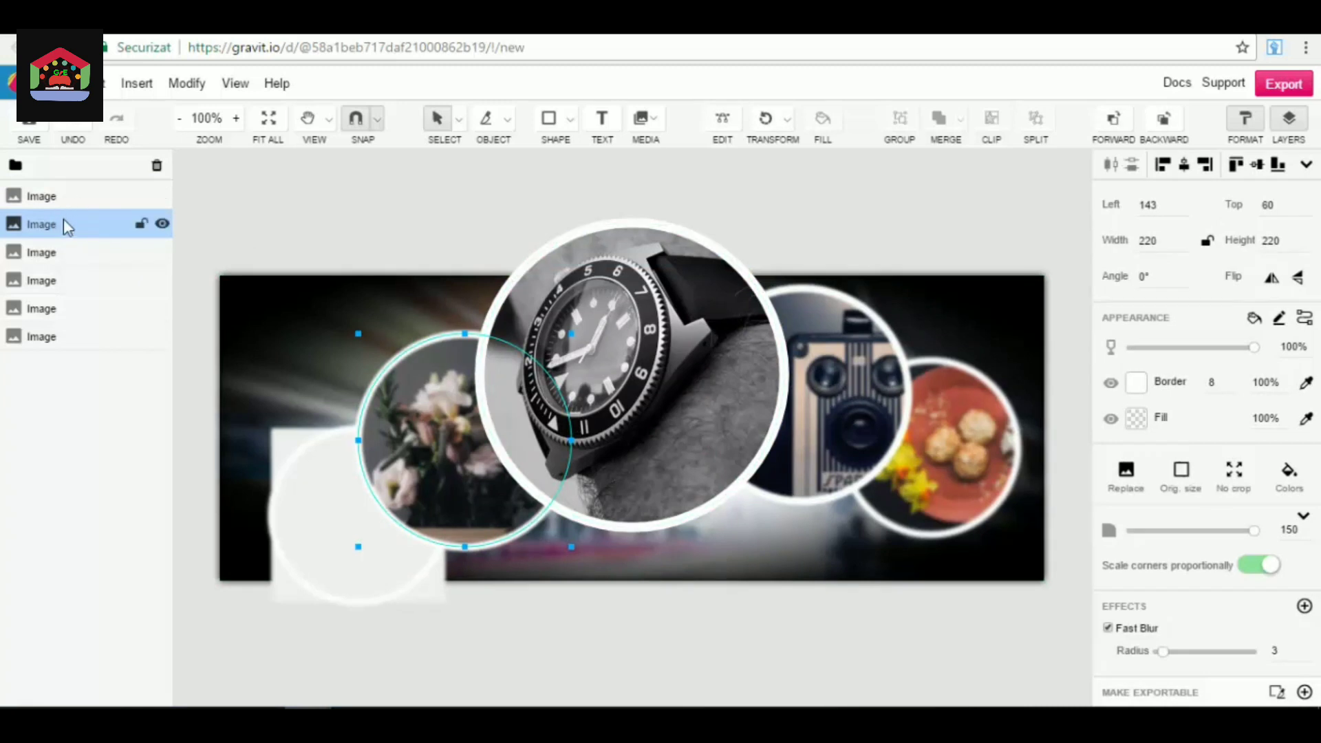
pyautogui.moveTo(74, 229); pyautogui.dragTo(73, 194)
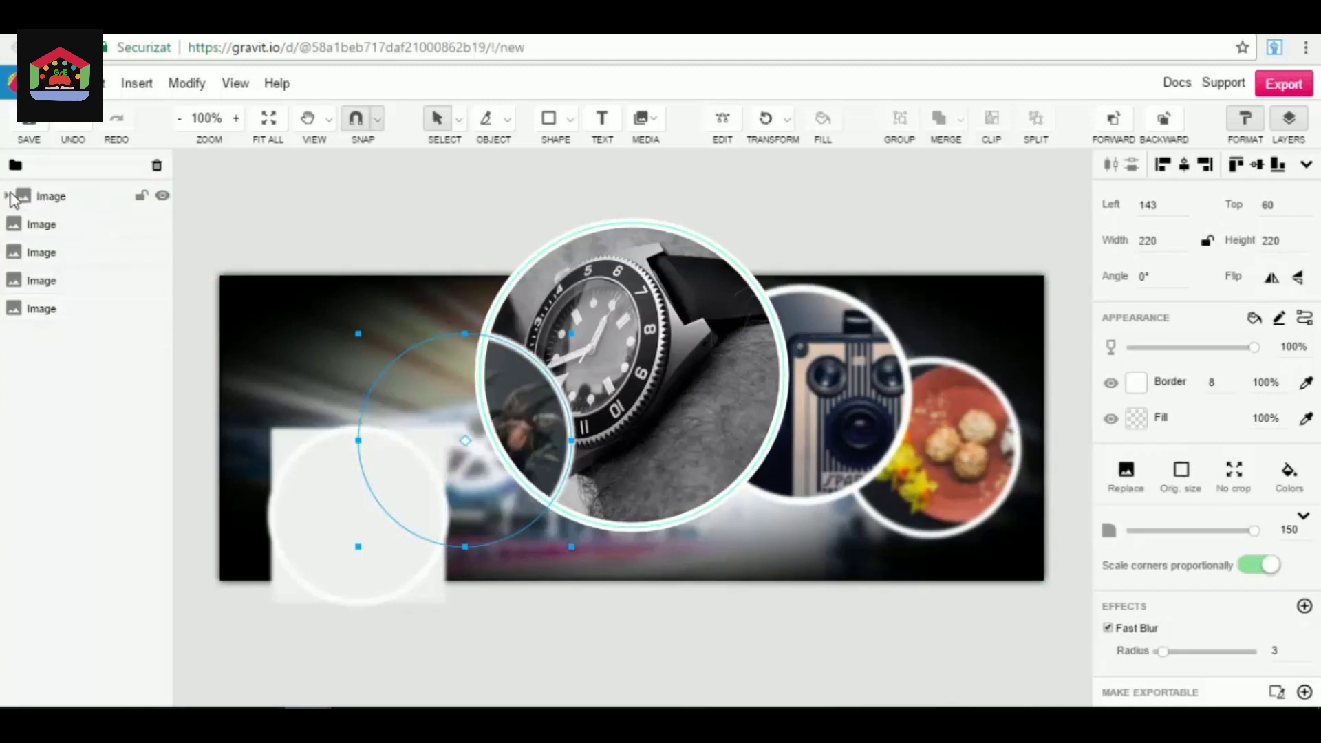
pyautogui.click(80, 126)
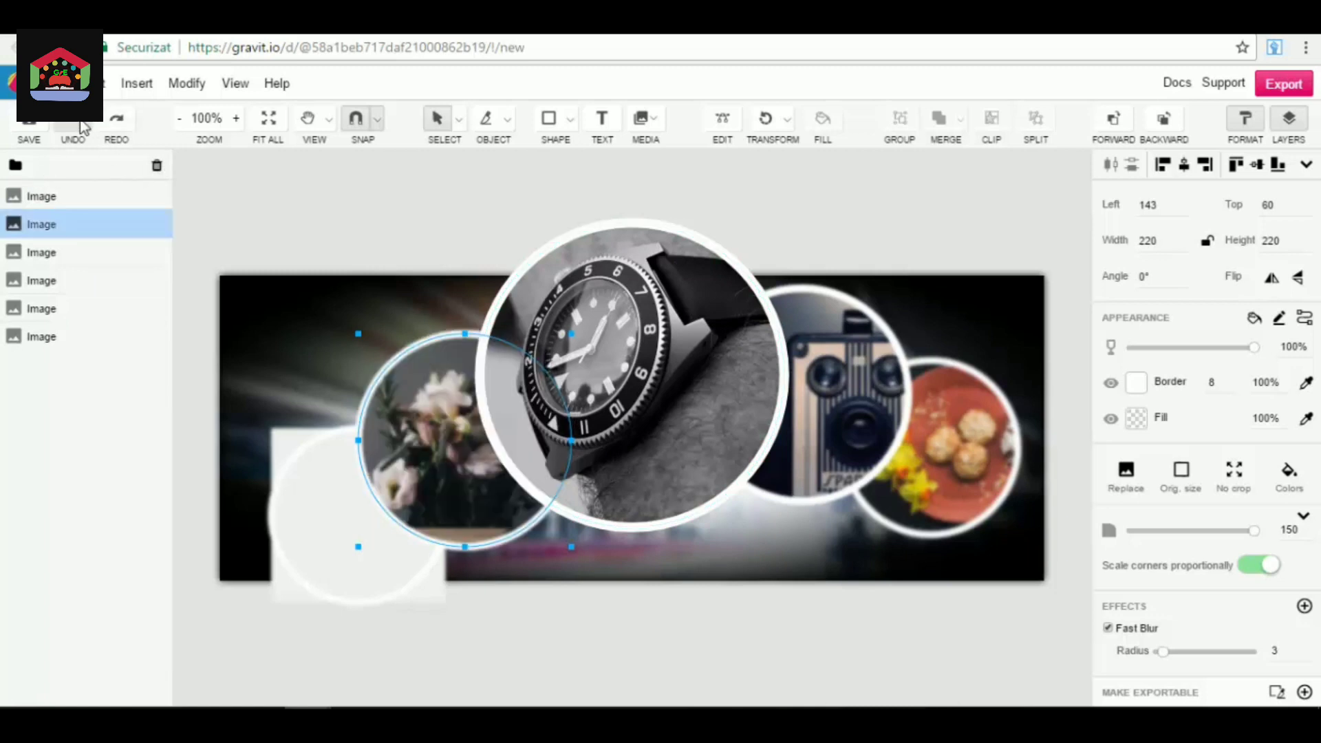
# Nest the camera image's layer inside the watch image's layer, inspect the nested layer, undo the nesting and clear the selection.
pyautogui.moveTo(97, 184); pyautogui.dragTo(99, 304)
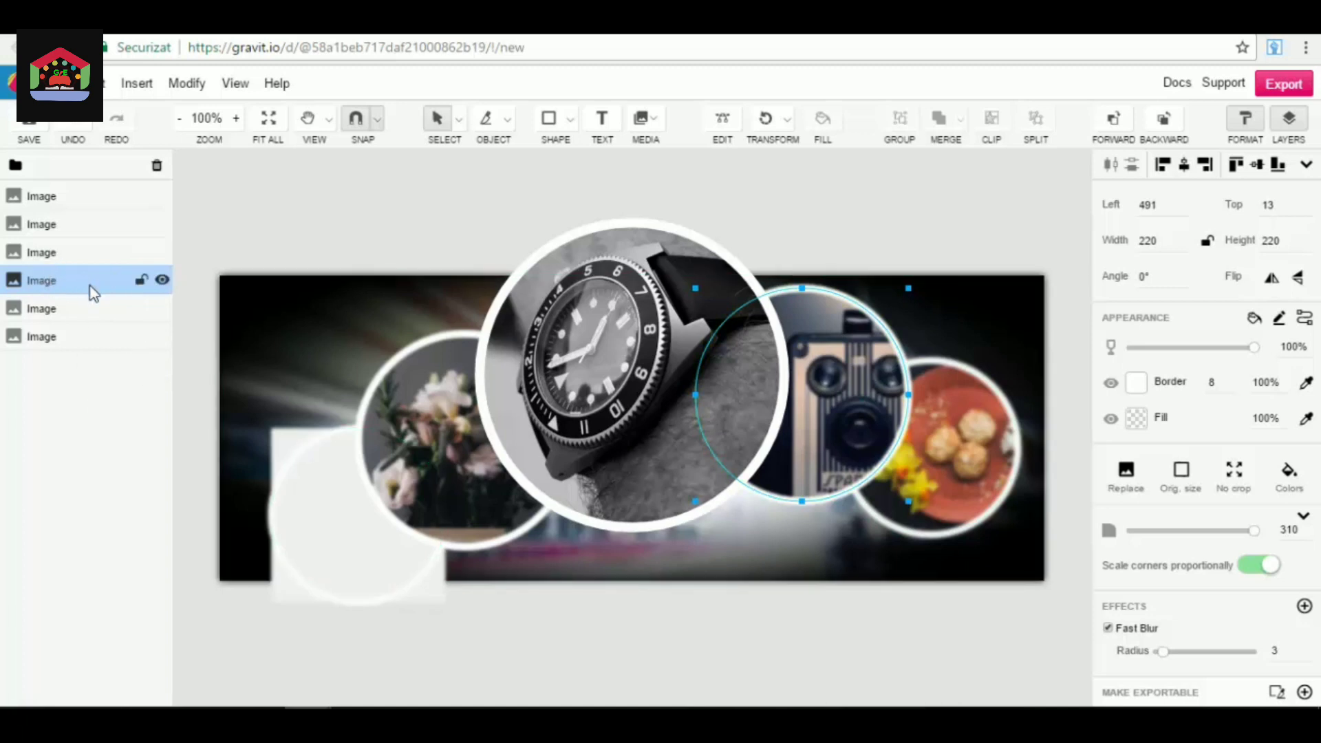
pyautogui.moveTo(91, 288); pyautogui.dragTo(97, 198)
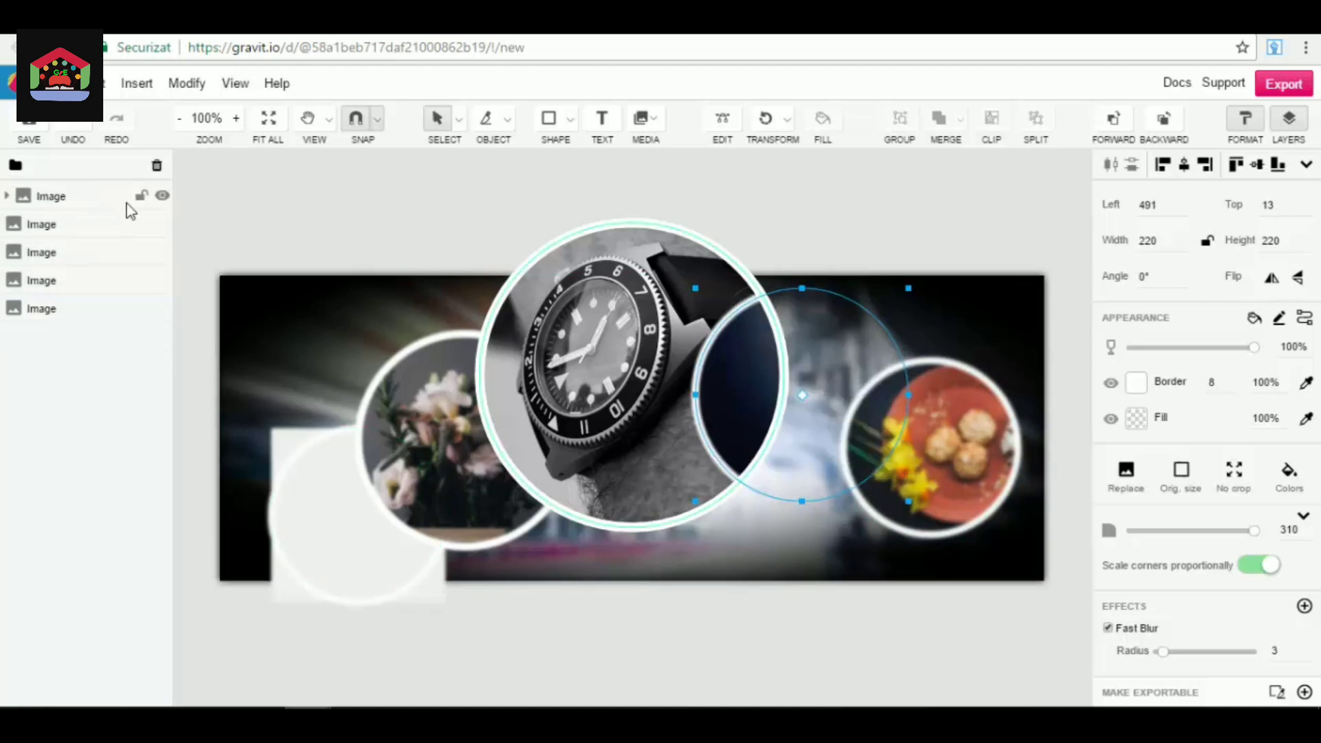
pyautogui.click(9, 198)
pyautogui.click(9, 198)
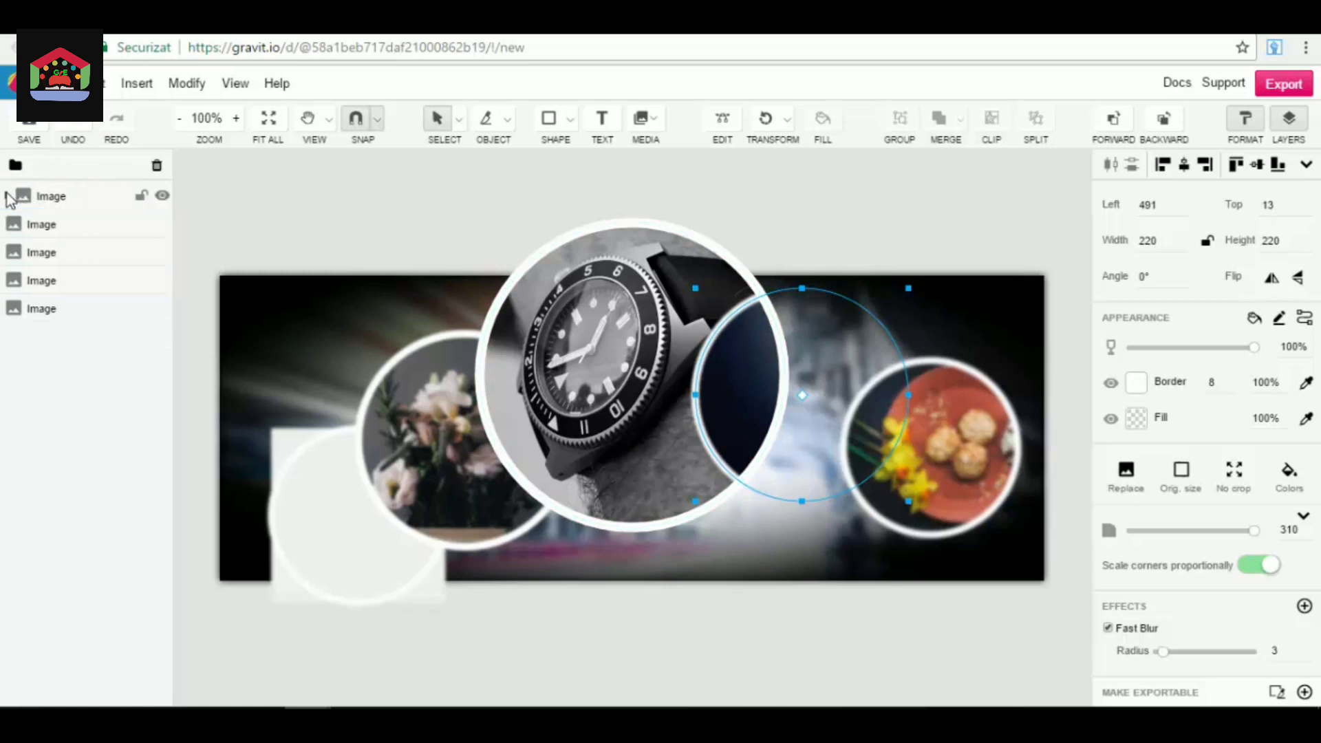
pyautogui.click(81, 125)
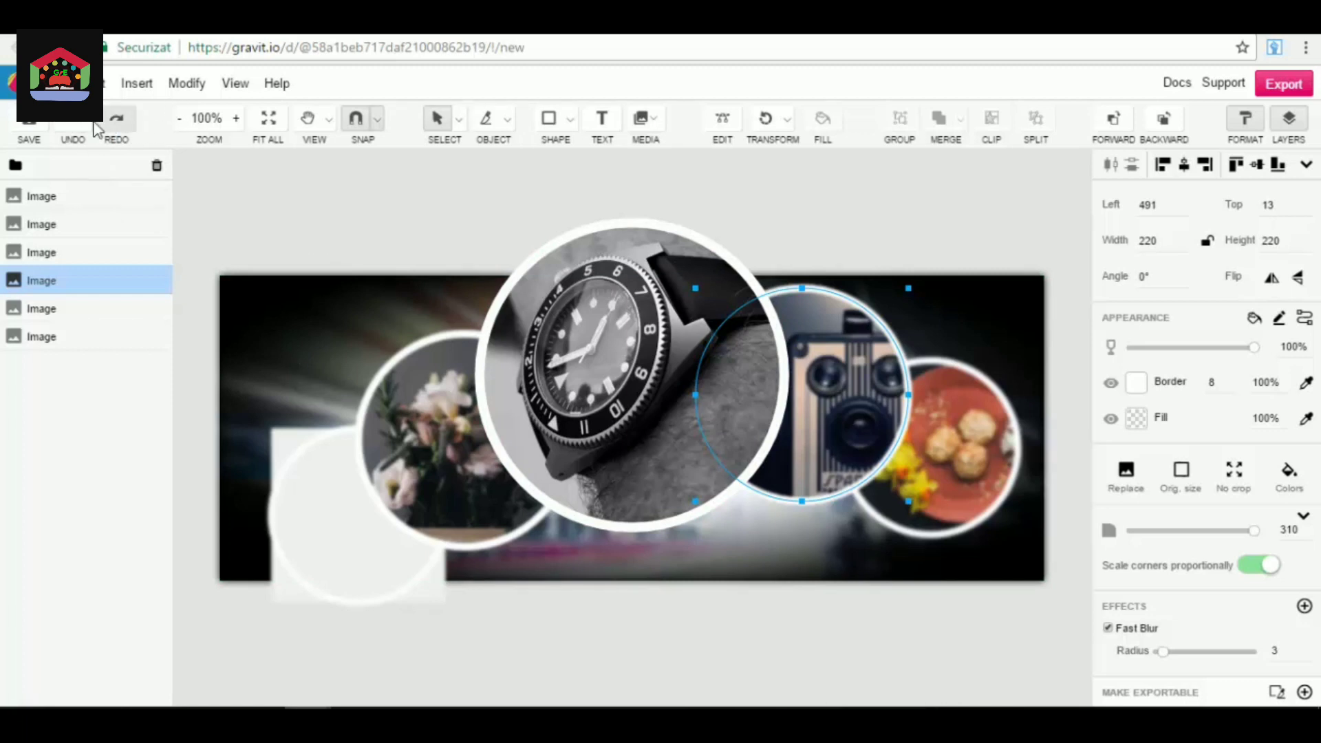
pyautogui.click(465, 205)
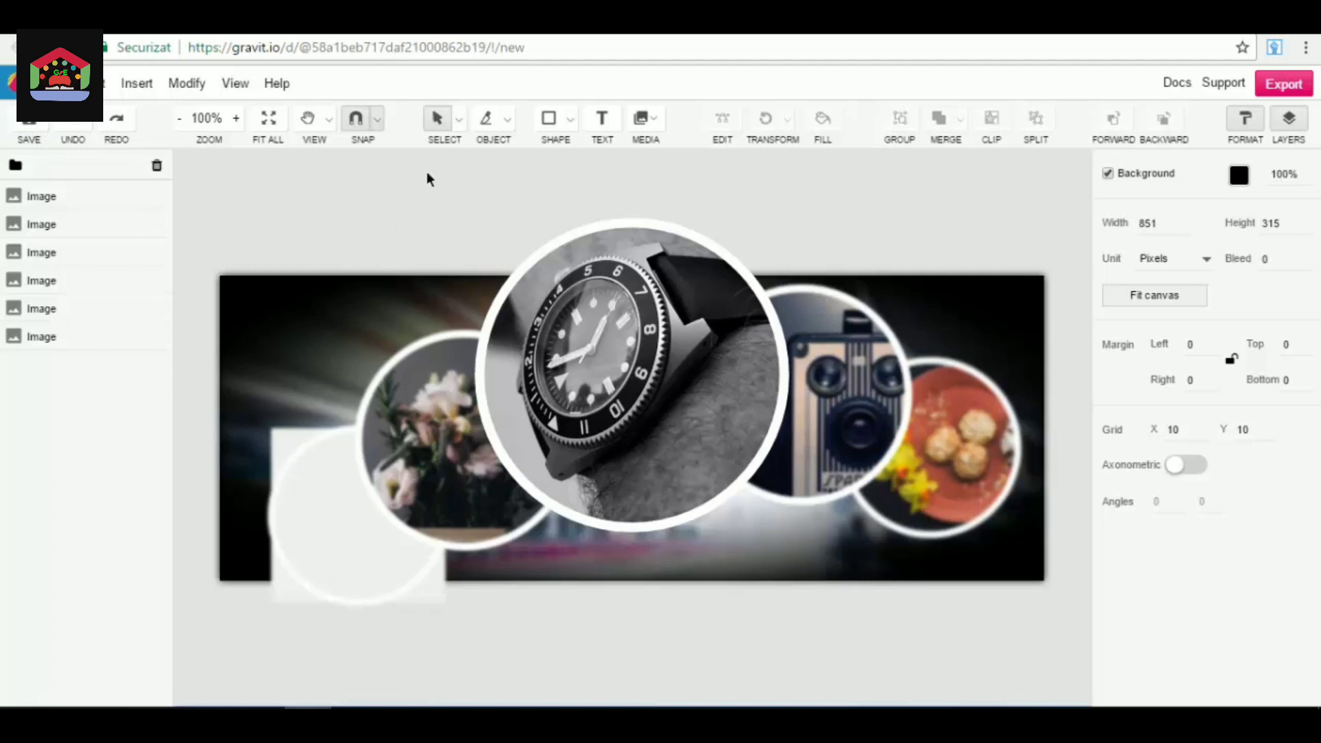
# Examine the available view and help commands, and dismiss them without choosing any.
pyautogui.click(235, 84)
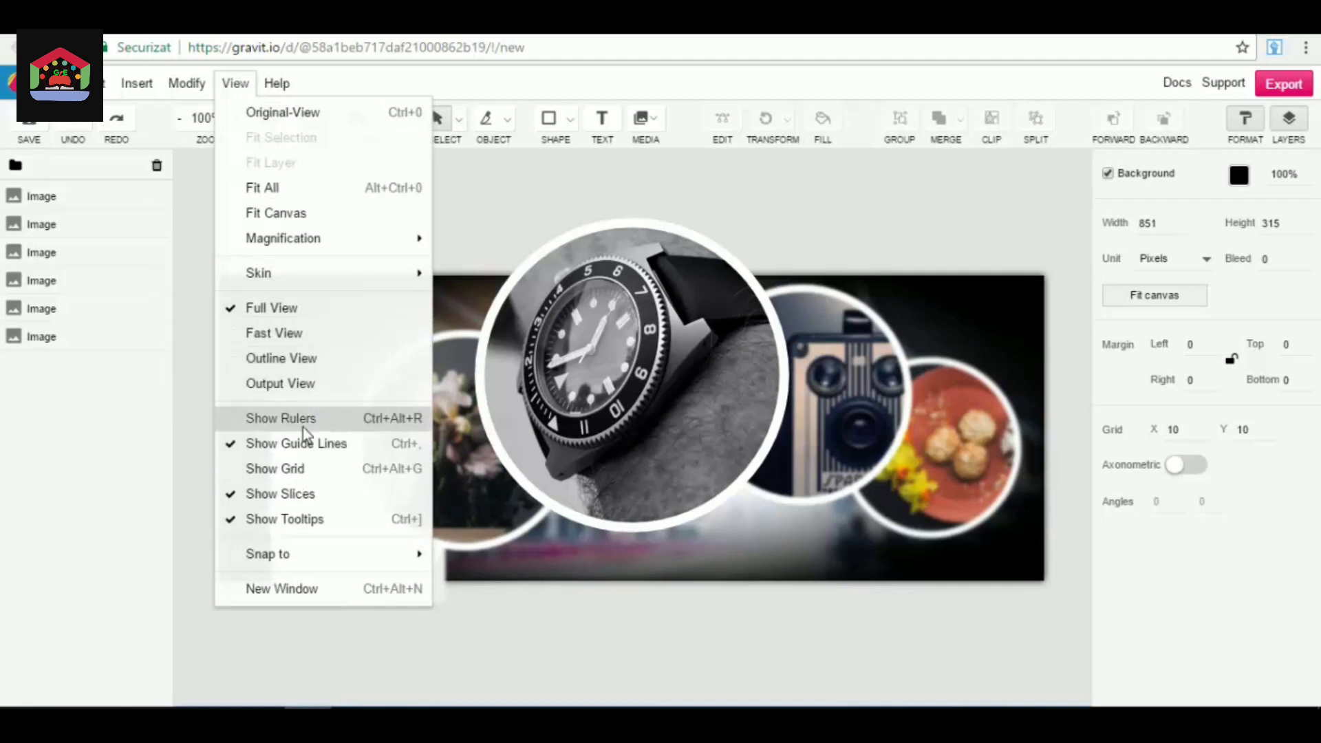
pyautogui.moveTo(275, 85)
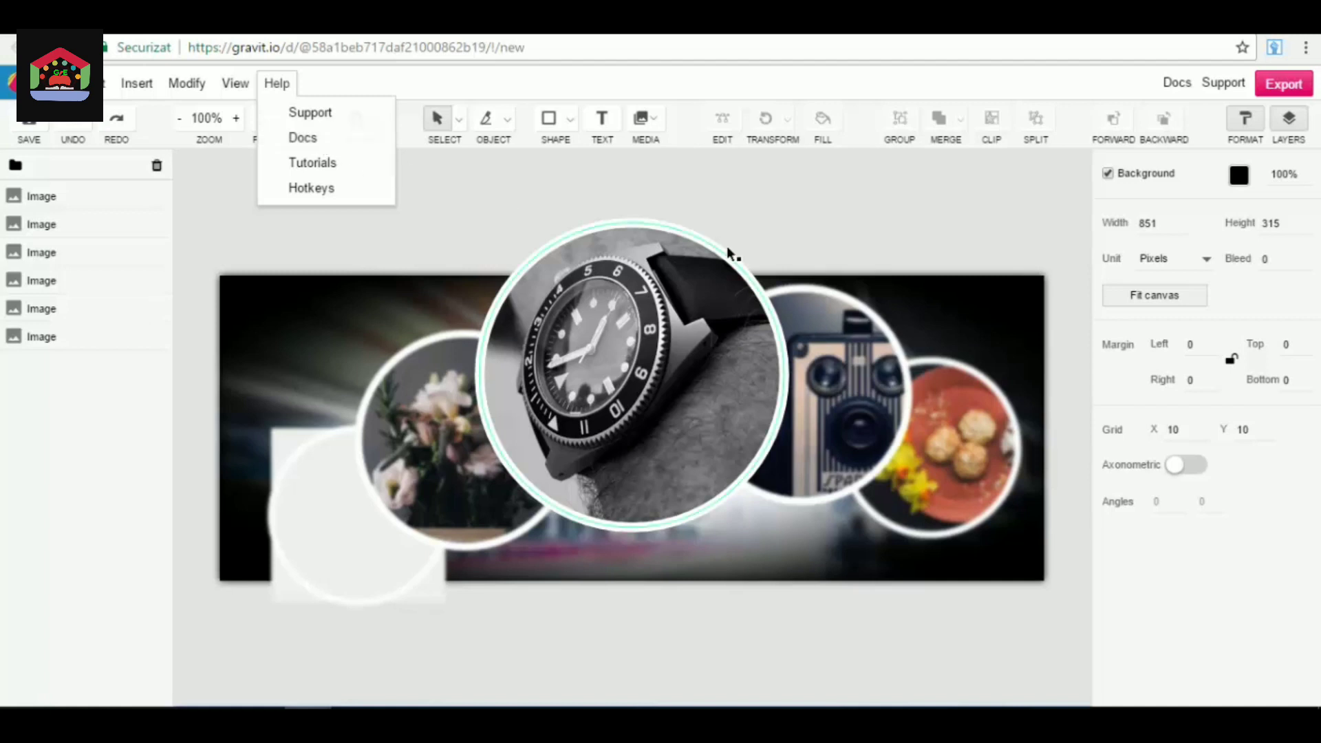
pyautogui.click(550, 188)
pyautogui.scroll(5, 549, 188)
pyautogui.scroll(-10, 551, 209)
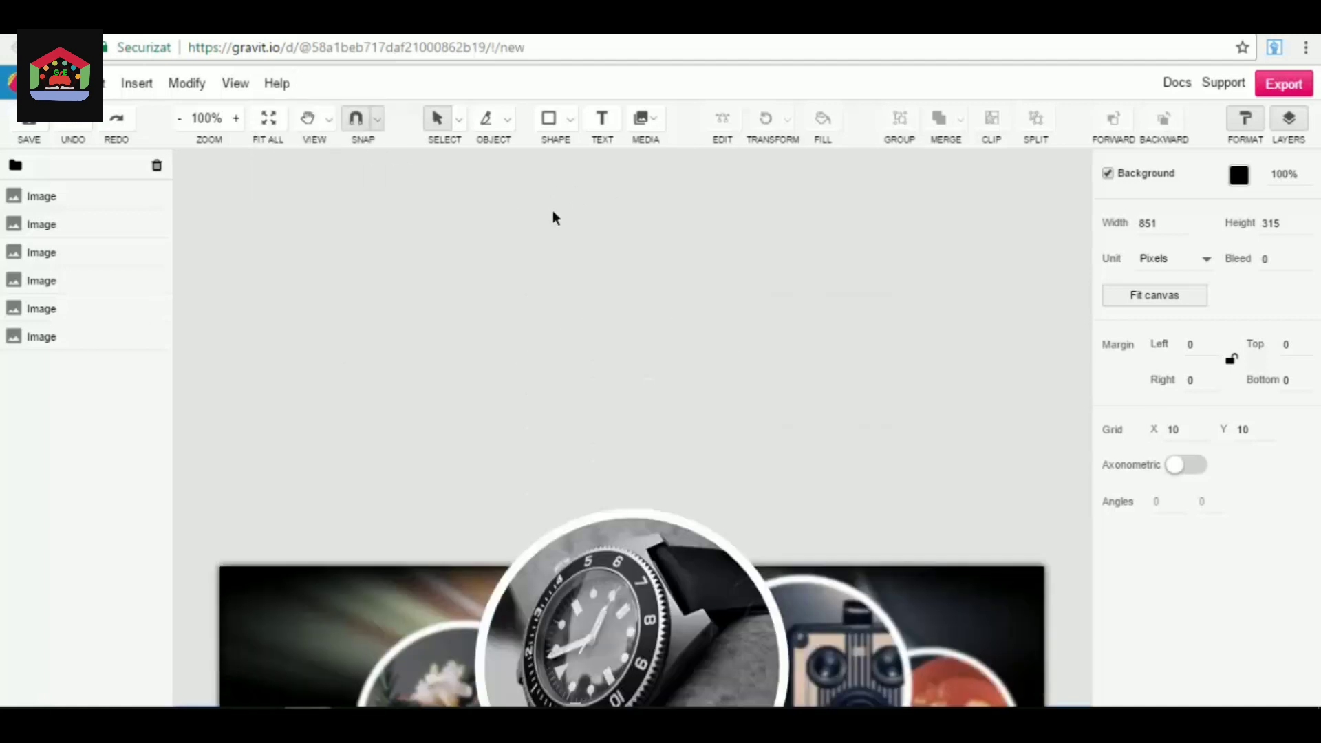
pyautogui.scroll(-3, 549, 204)
pyautogui.scroll(8, 535, 200)
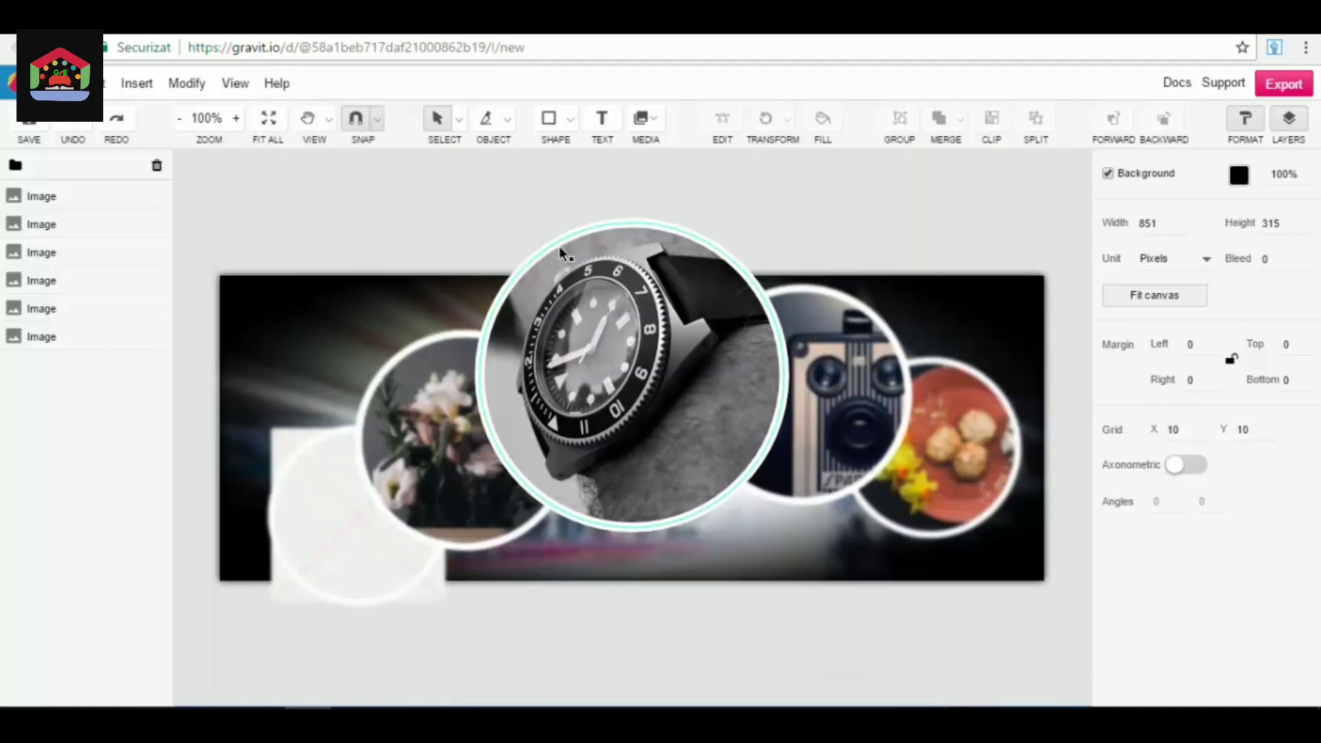
# Browse the insertable icon library and add the piggy bank icon with a light bulb to the cover.
pyautogui.click(150, 90)
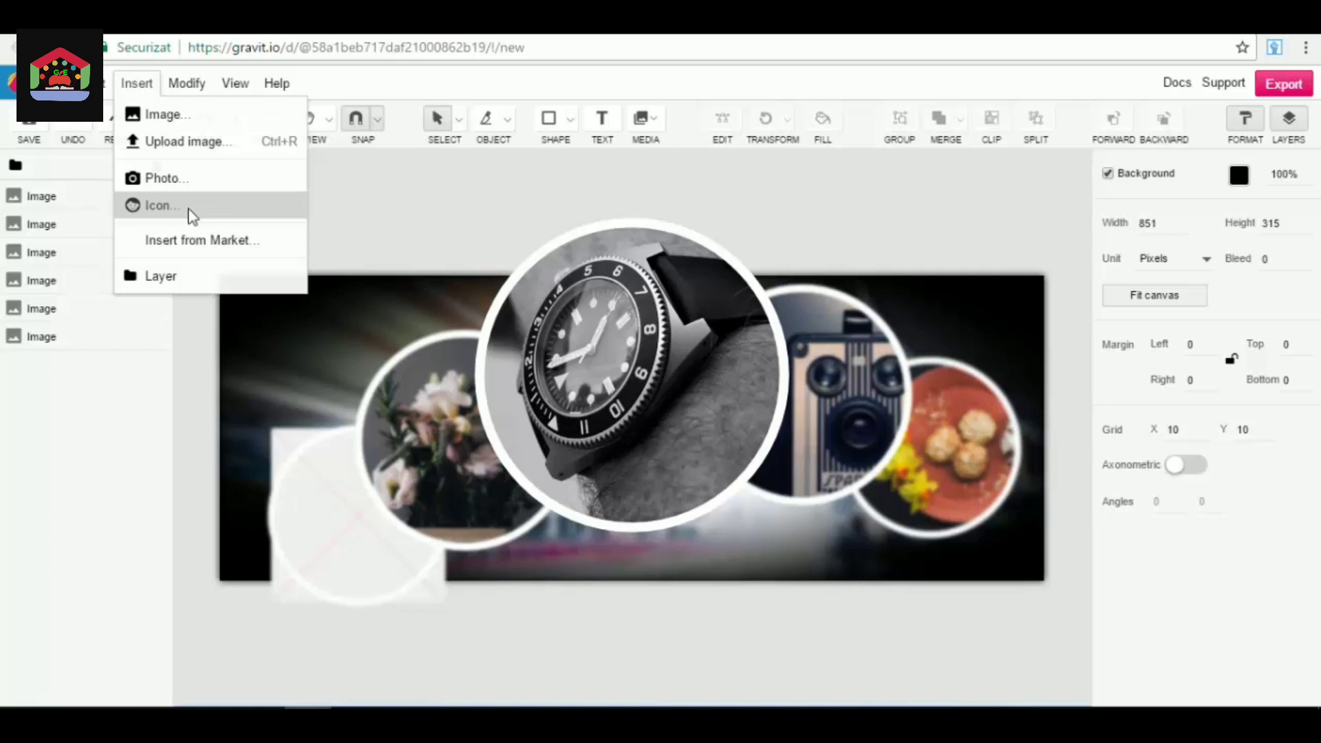
pyautogui.click(133, 85)
pyautogui.click(134, 87)
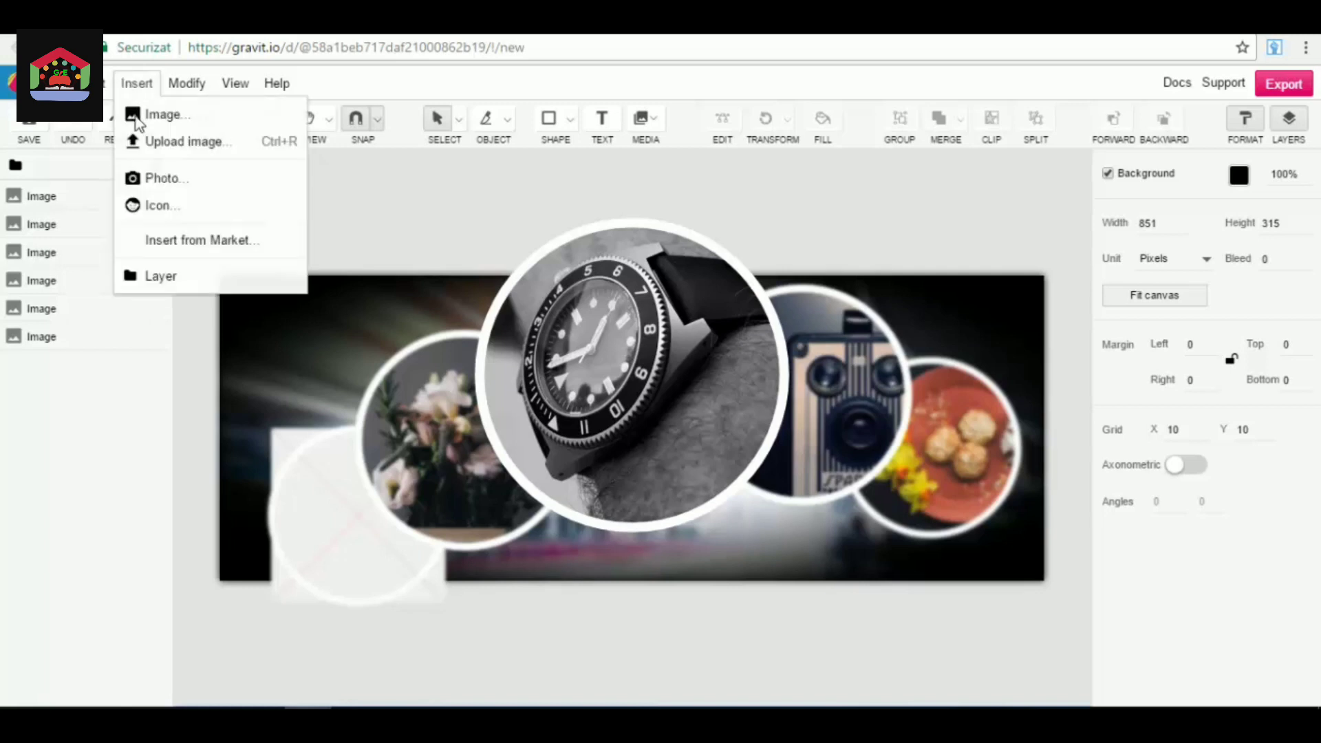
pyautogui.click(157, 205)
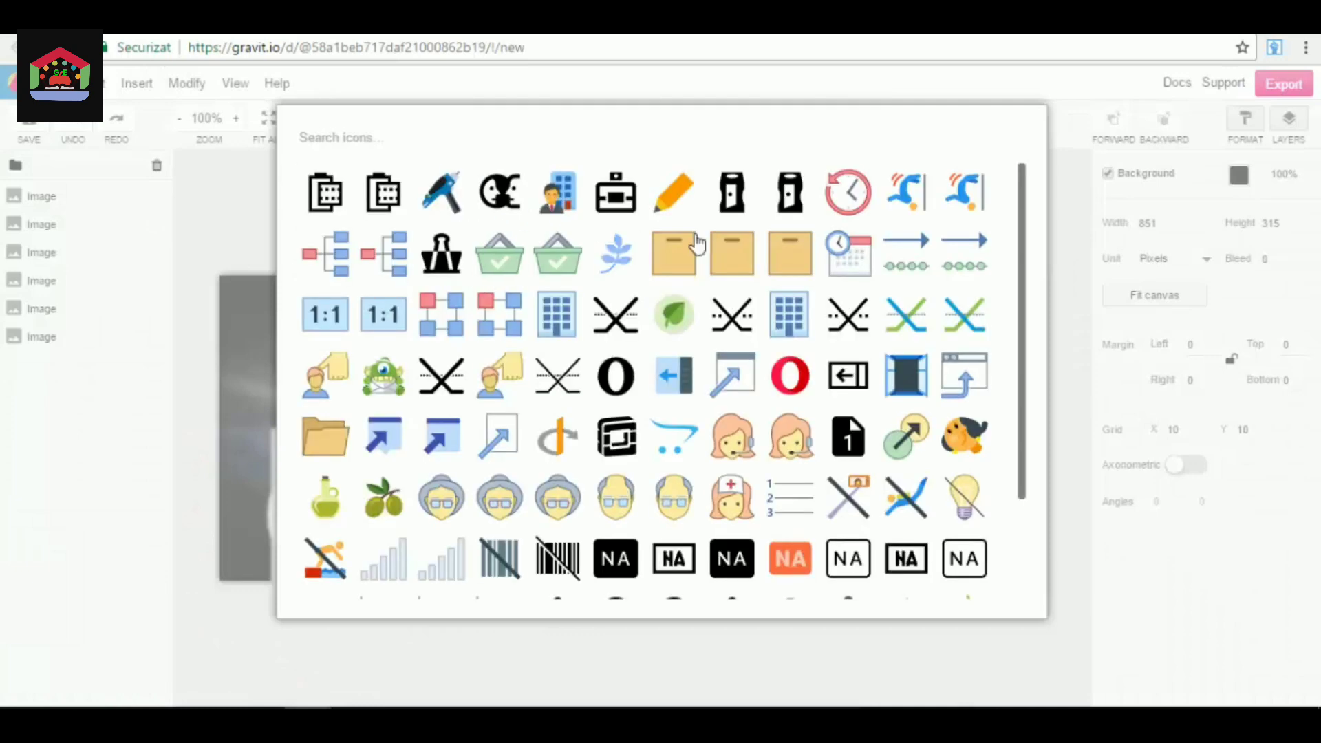
pyautogui.scroll(-2, 754, 316)
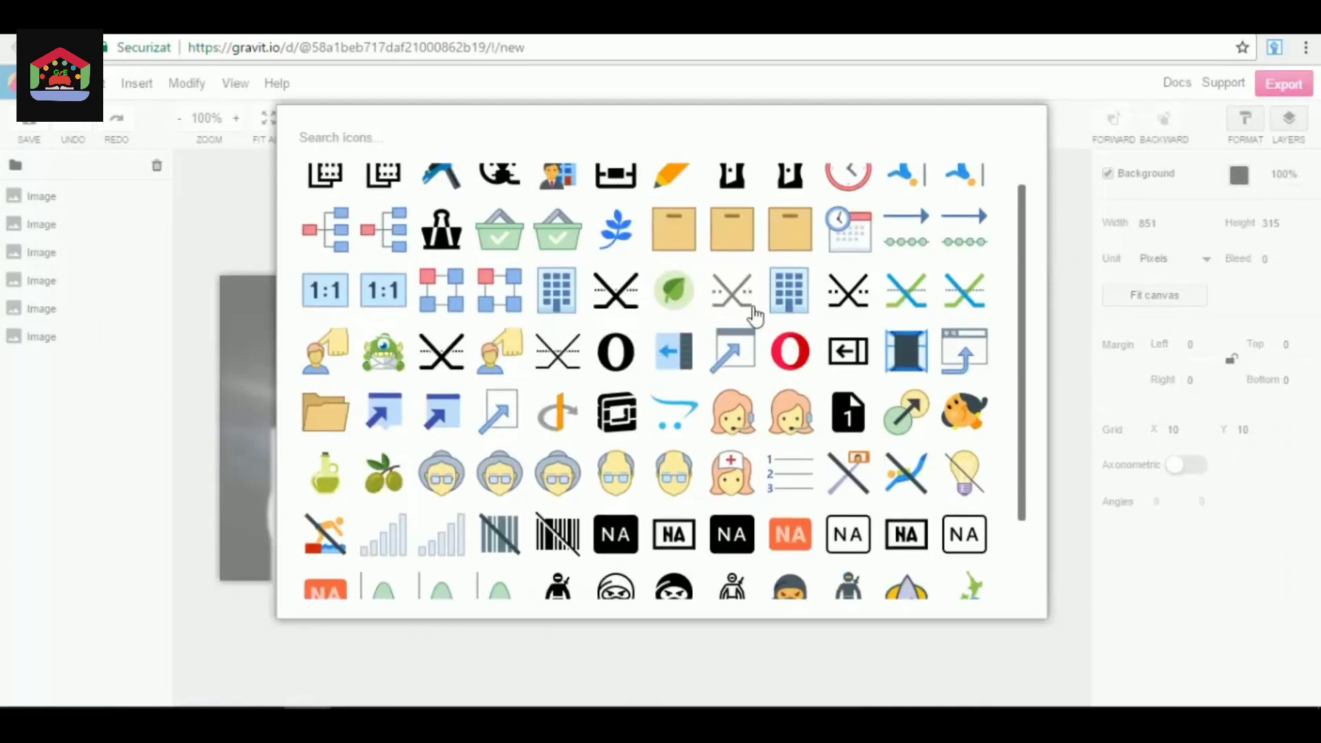
pyautogui.scroll(-5, 755, 316)
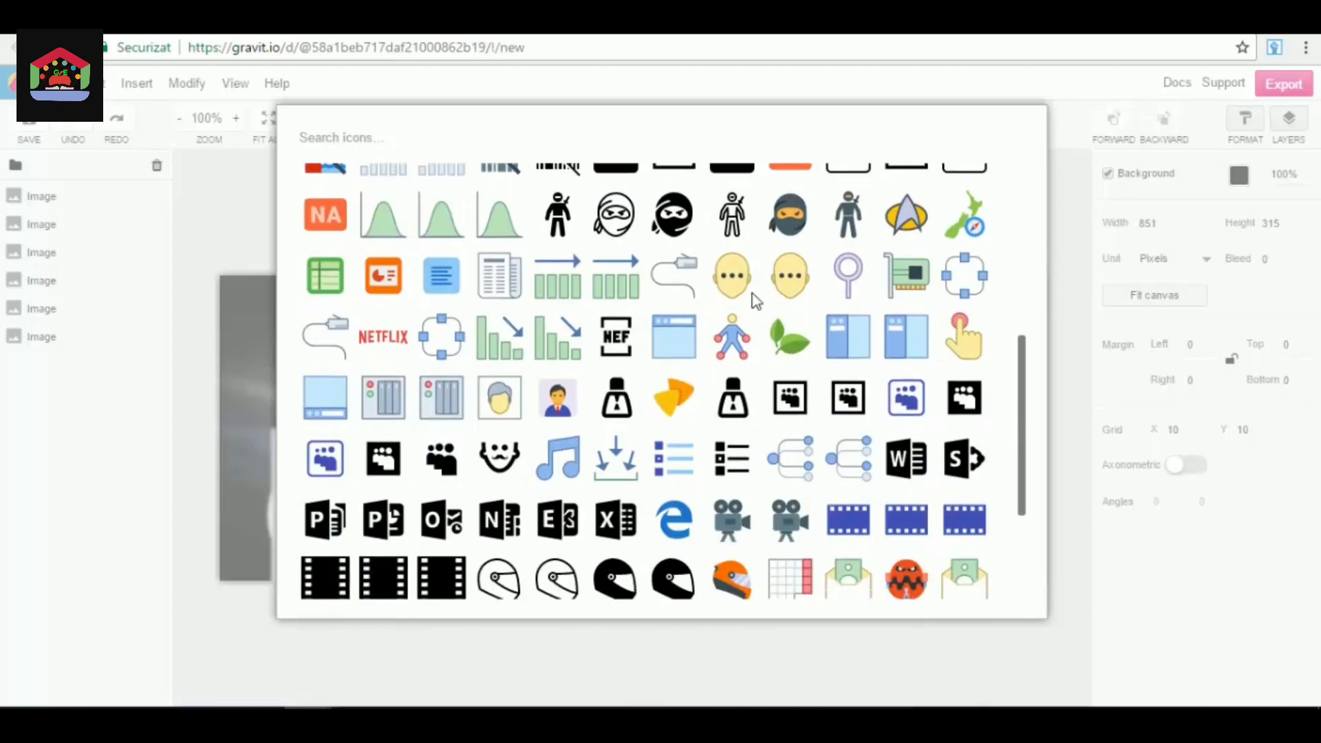
pyautogui.scroll(-5, 755, 301)
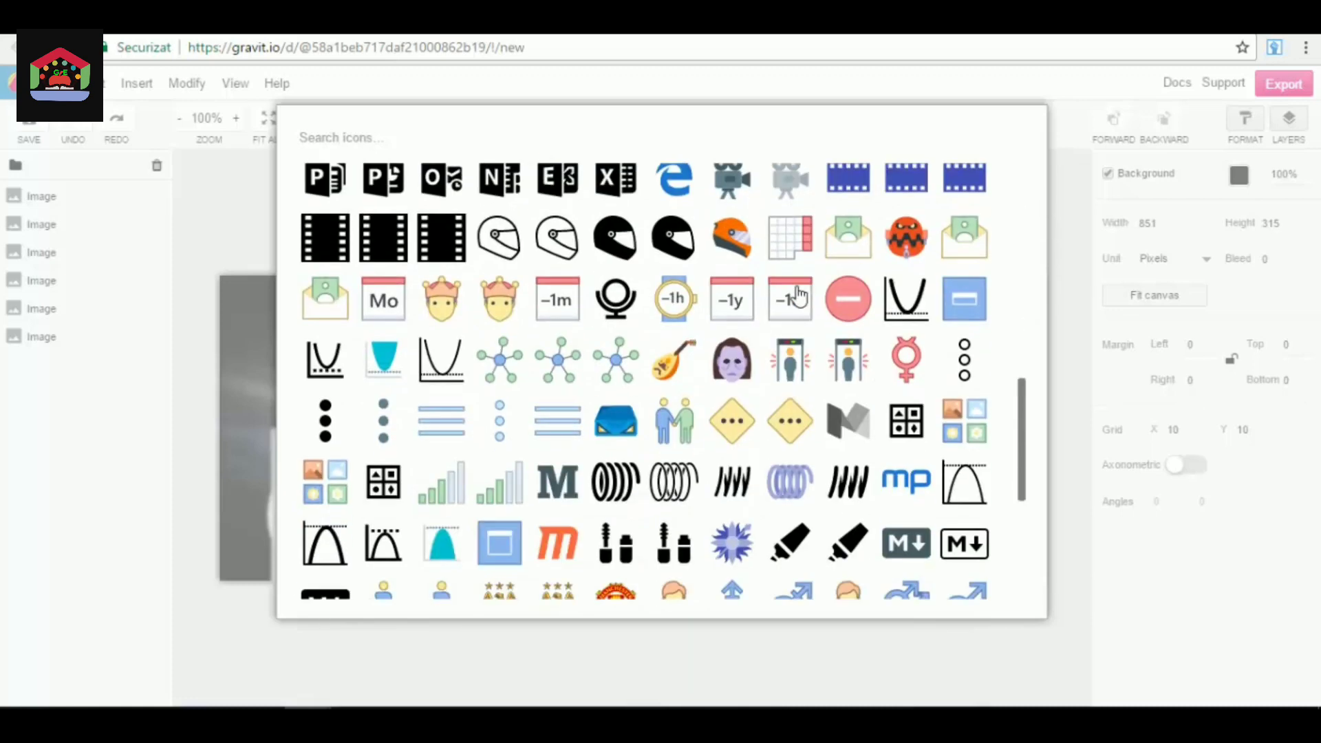
pyautogui.scroll(-5, 798, 297)
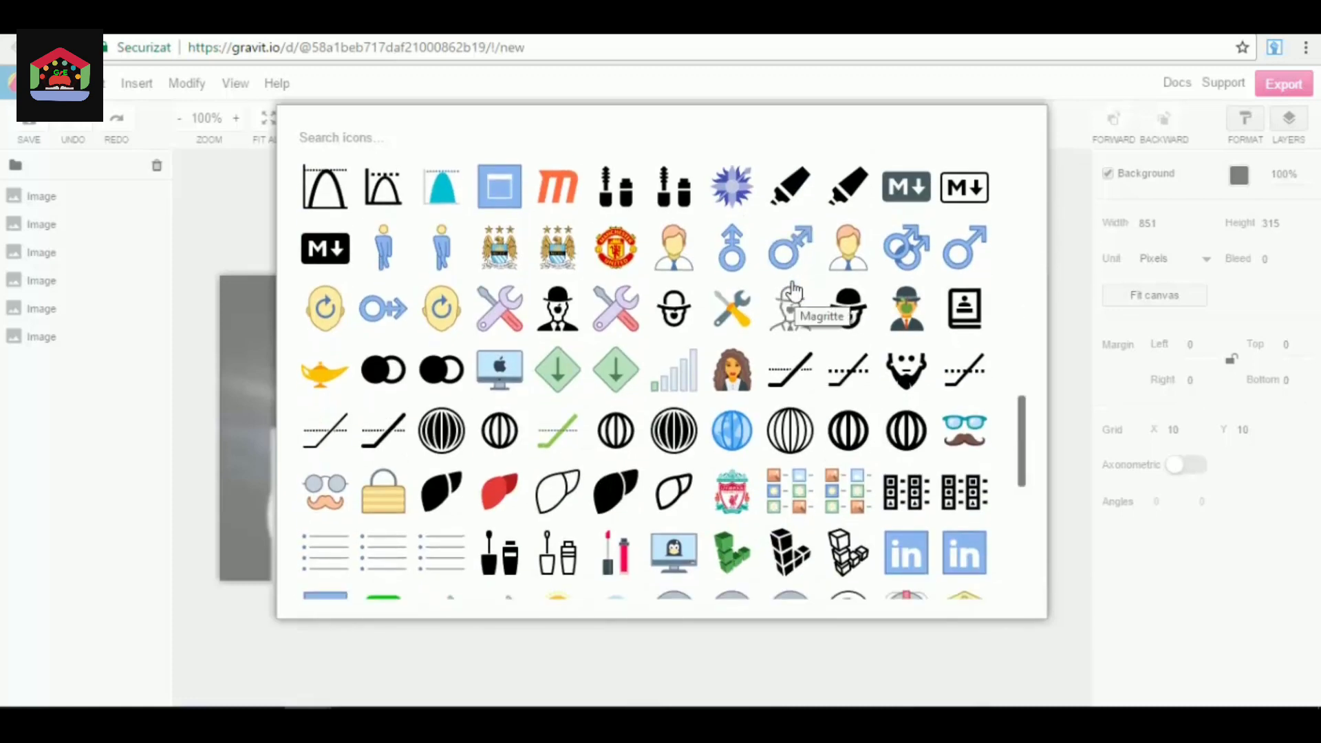
pyautogui.scroll(-8, 791, 289)
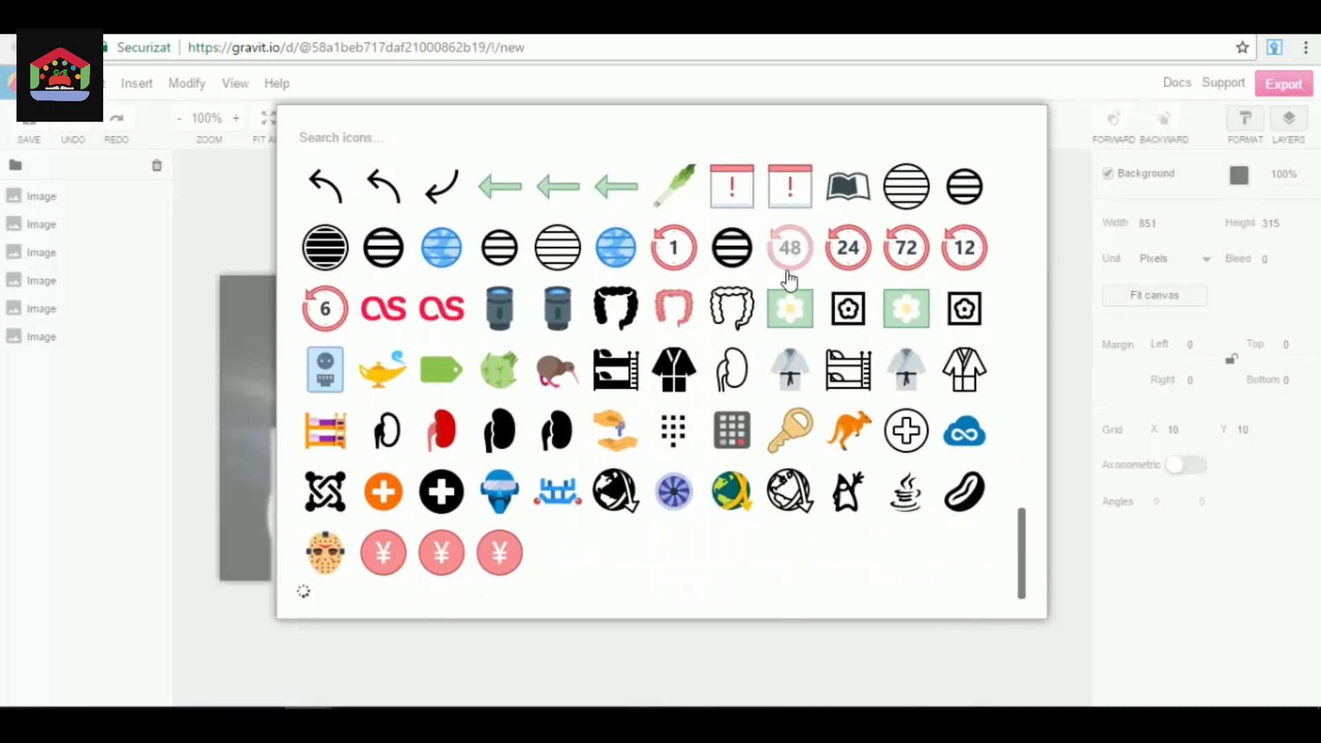
pyautogui.scroll(-6, 784, 275)
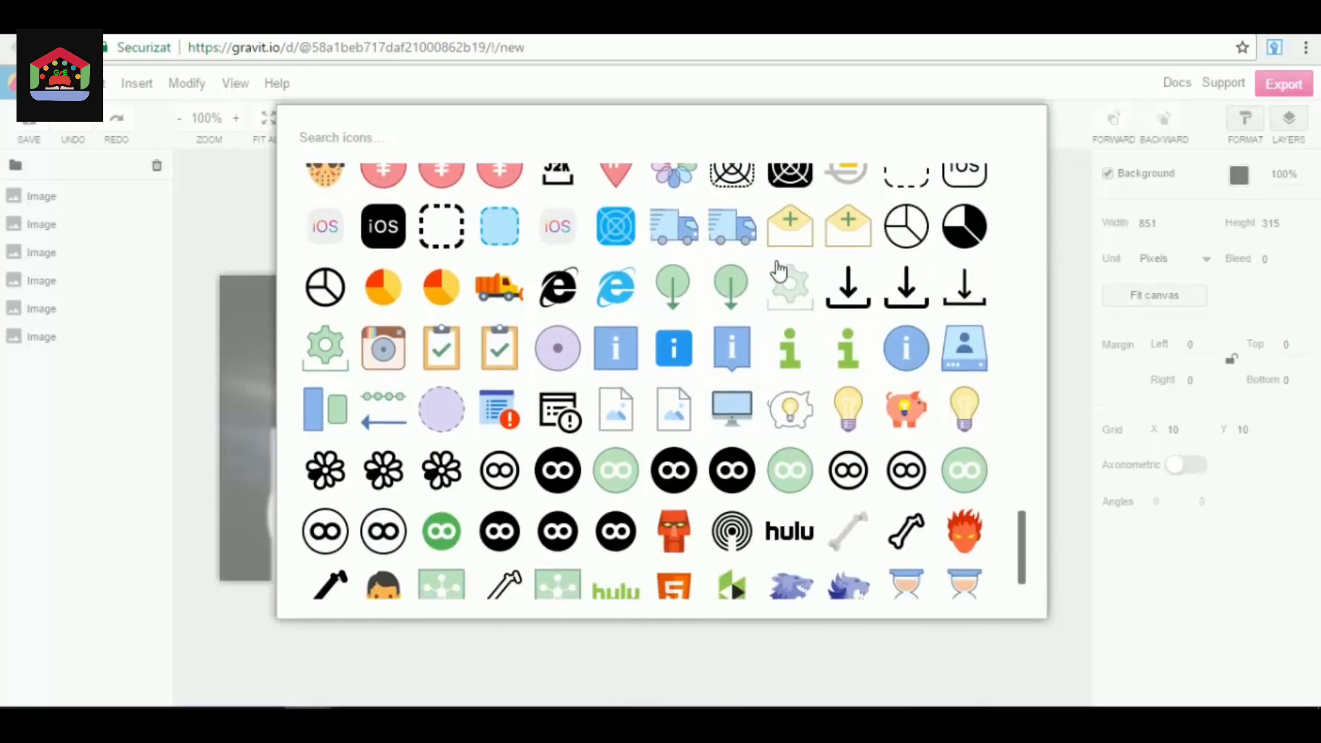
pyautogui.scroll(-2, 781, 271)
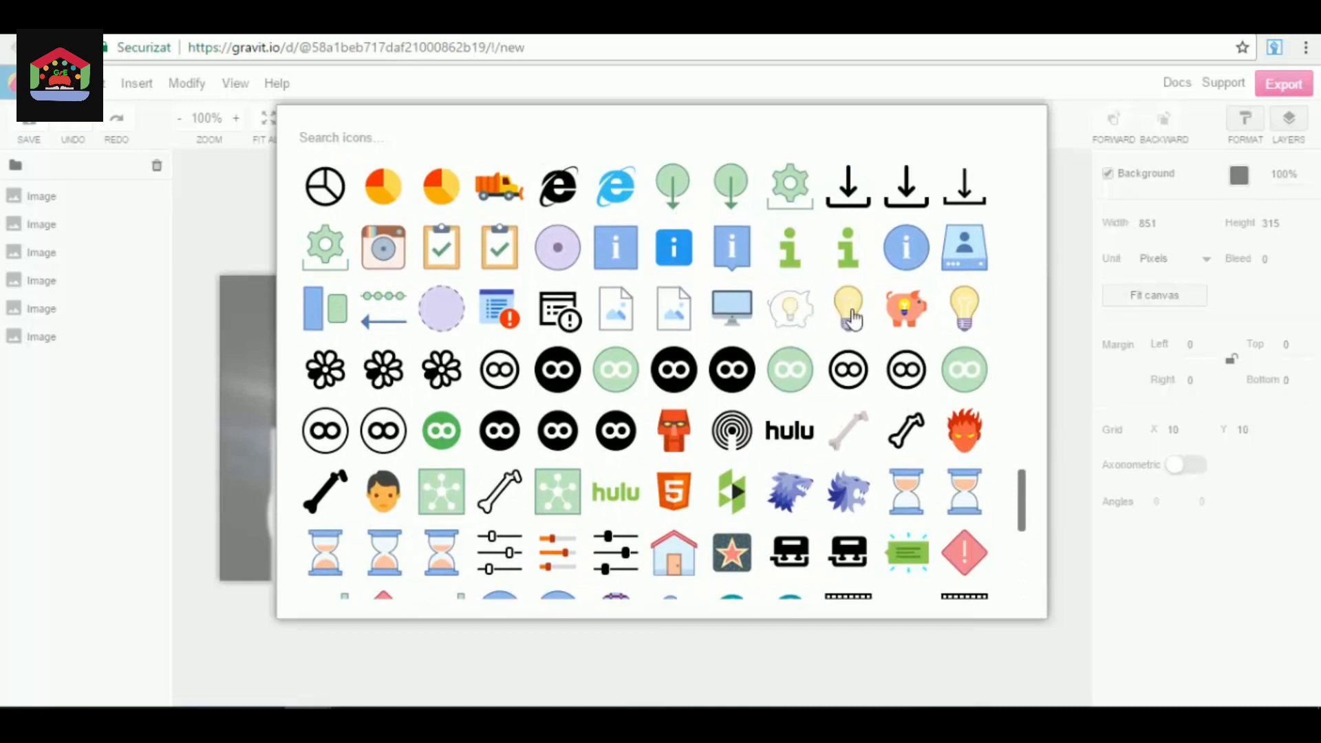
pyautogui.click(915, 306)
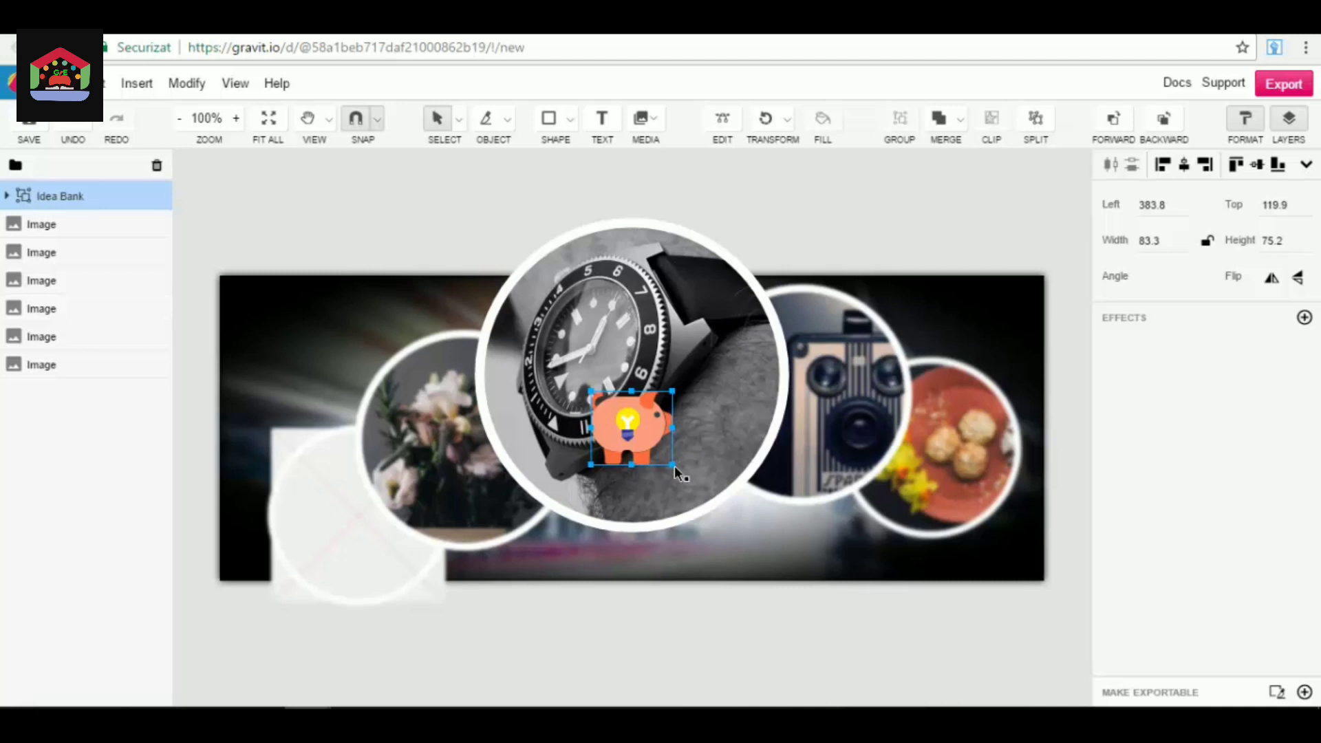
# Place the piggy bank icon in the cover's upper-left area at about 239 by 213 pixels, and delete it.
pyautogui.moveTo(673, 467); pyautogui.dragTo(737, 527)
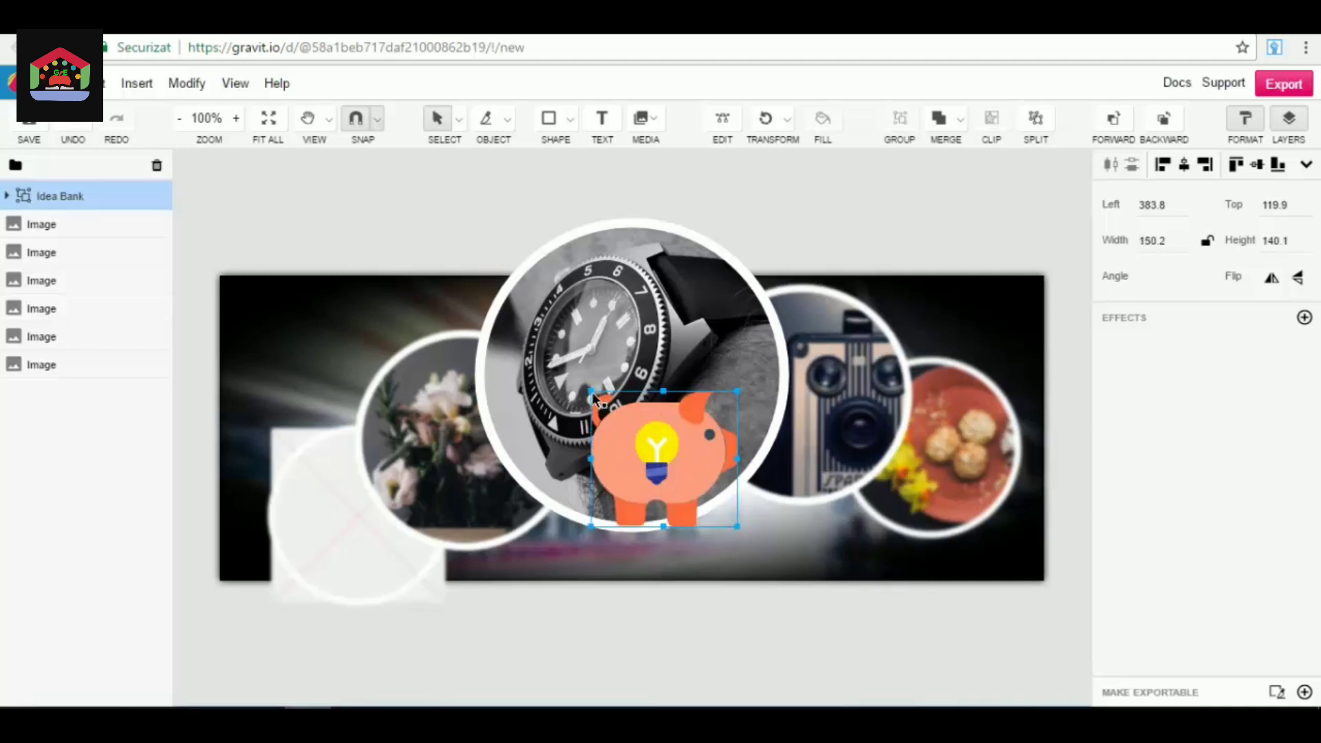
pyautogui.moveTo(593, 394); pyautogui.dragTo(519, 348)
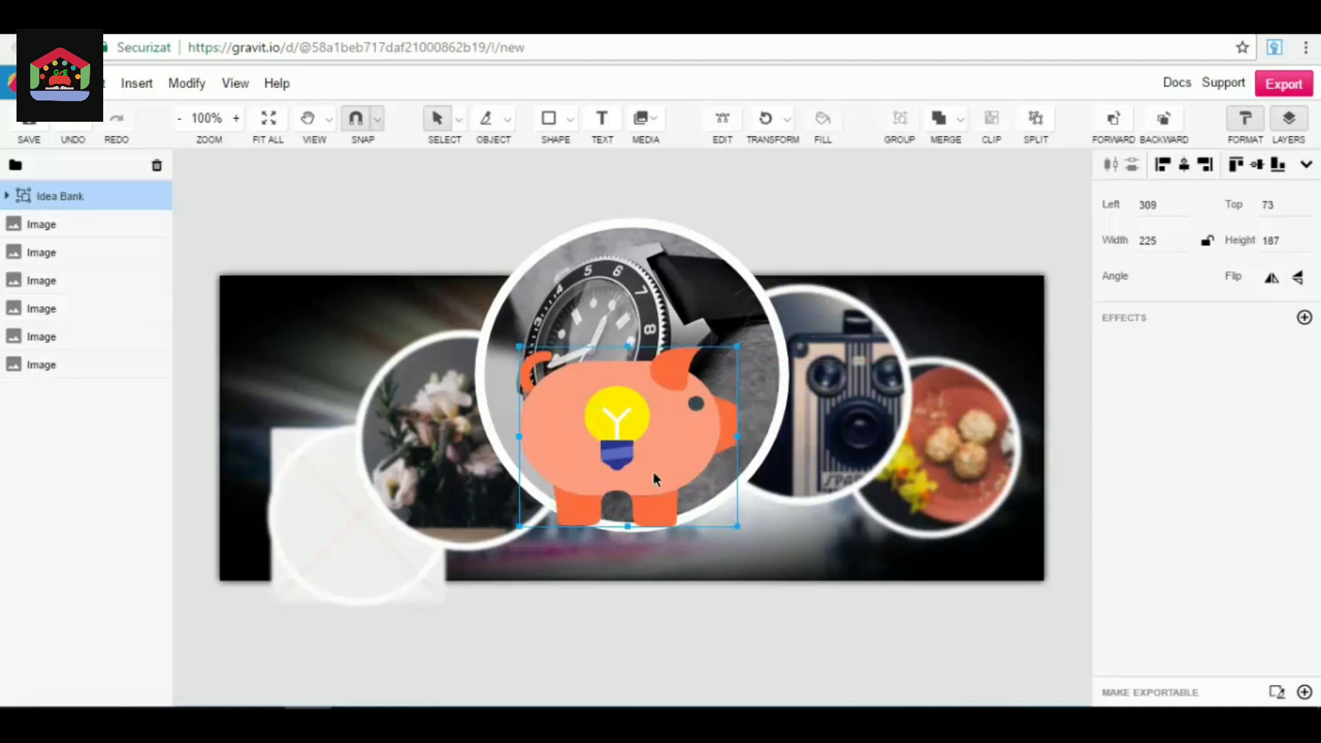
pyautogui.moveTo(684, 456); pyautogui.dragTo(382, 390)
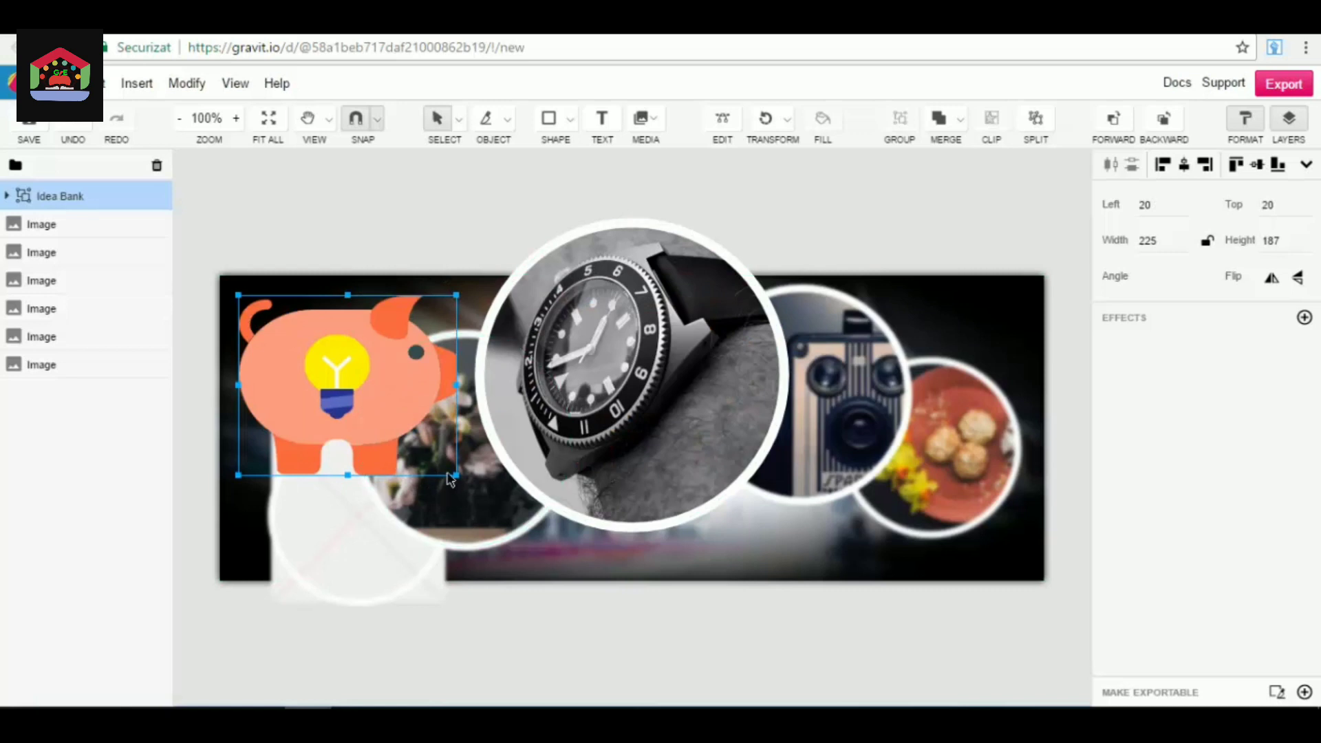
pyautogui.moveTo(456, 475); pyautogui.dragTo(470, 501)
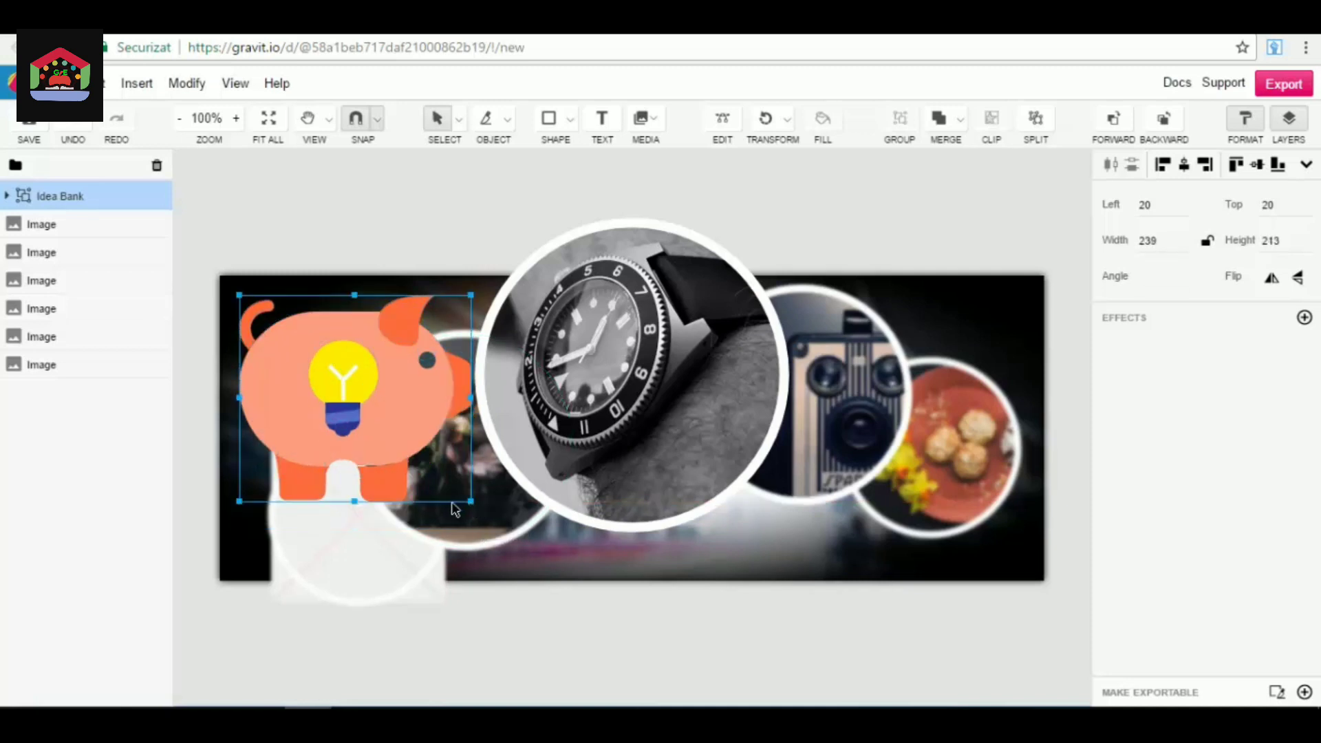
pyautogui.moveTo(375, 398); pyautogui.dragTo(371, 397)
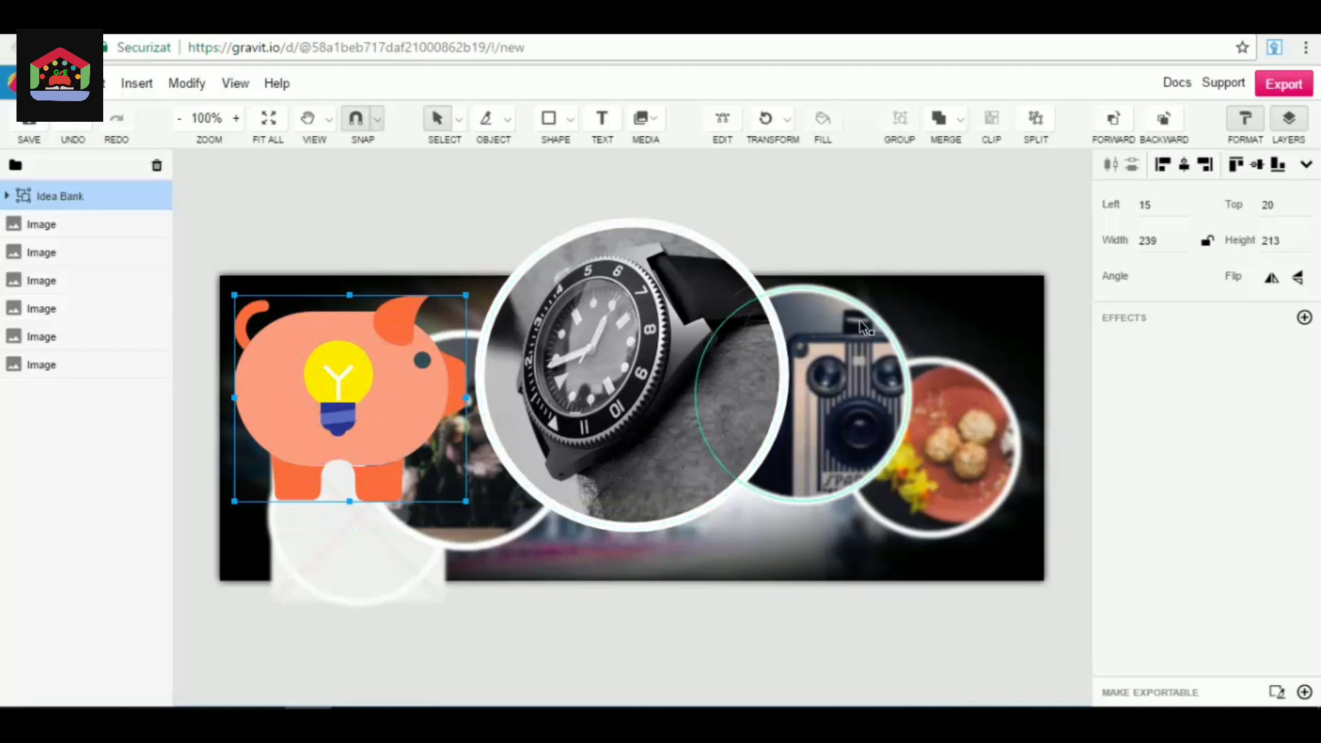
pyautogui.press('Delete')
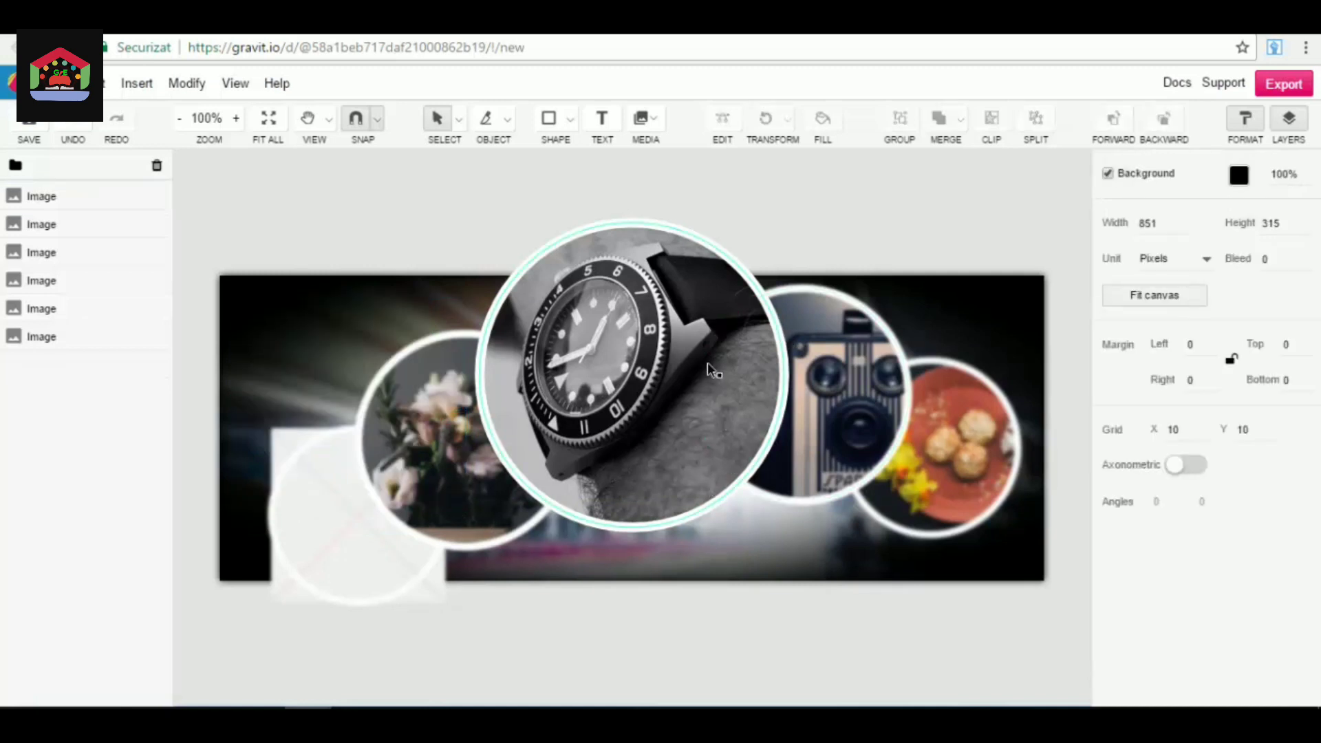
# Open the replacement image search for the watch image and dismiss it without replacing the picture.
pyautogui.click(612, 331)
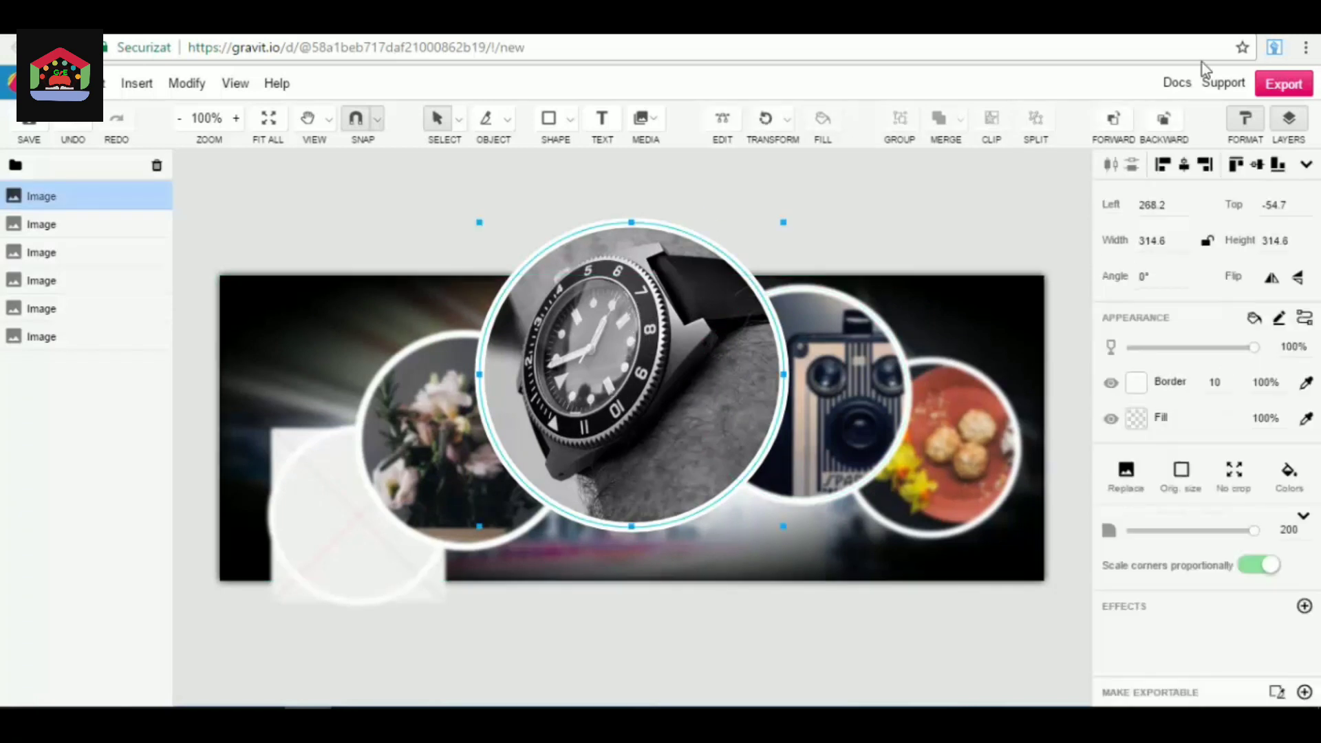
pyautogui.click(1132, 475)
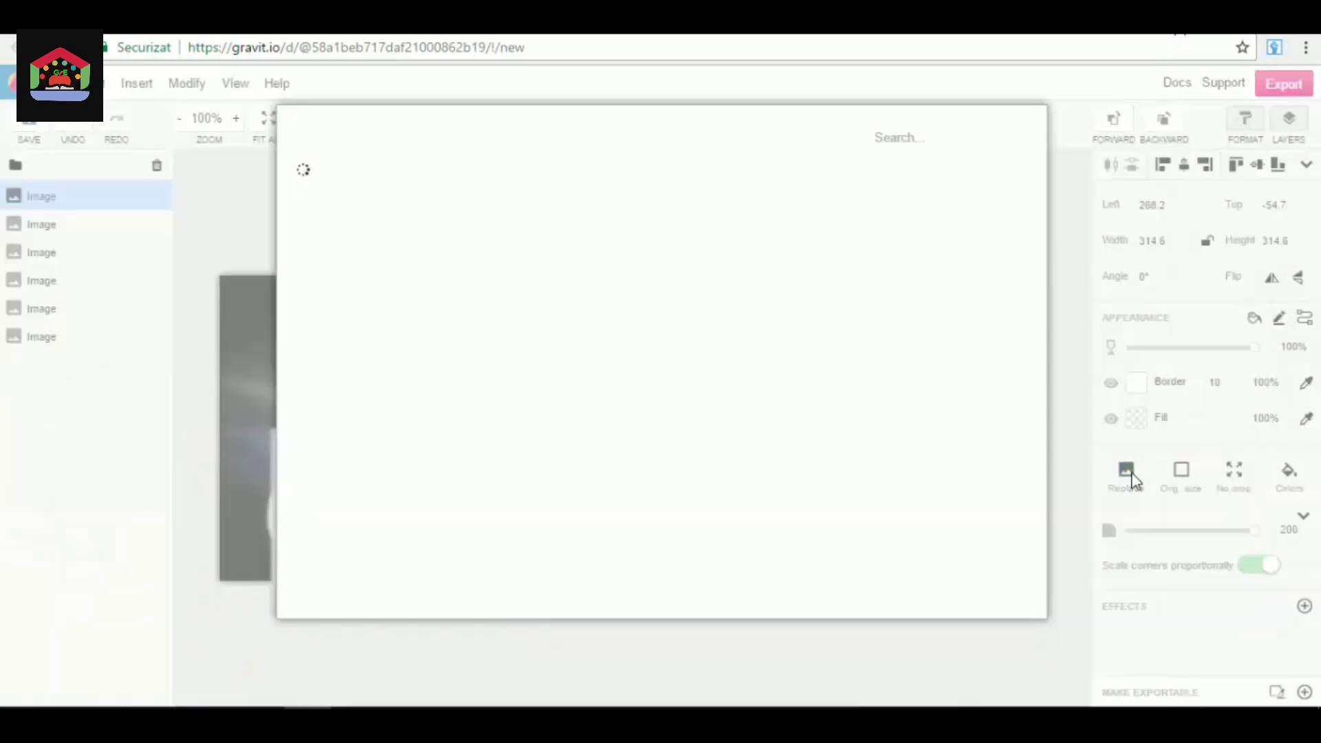
pyautogui.click(890, 137)
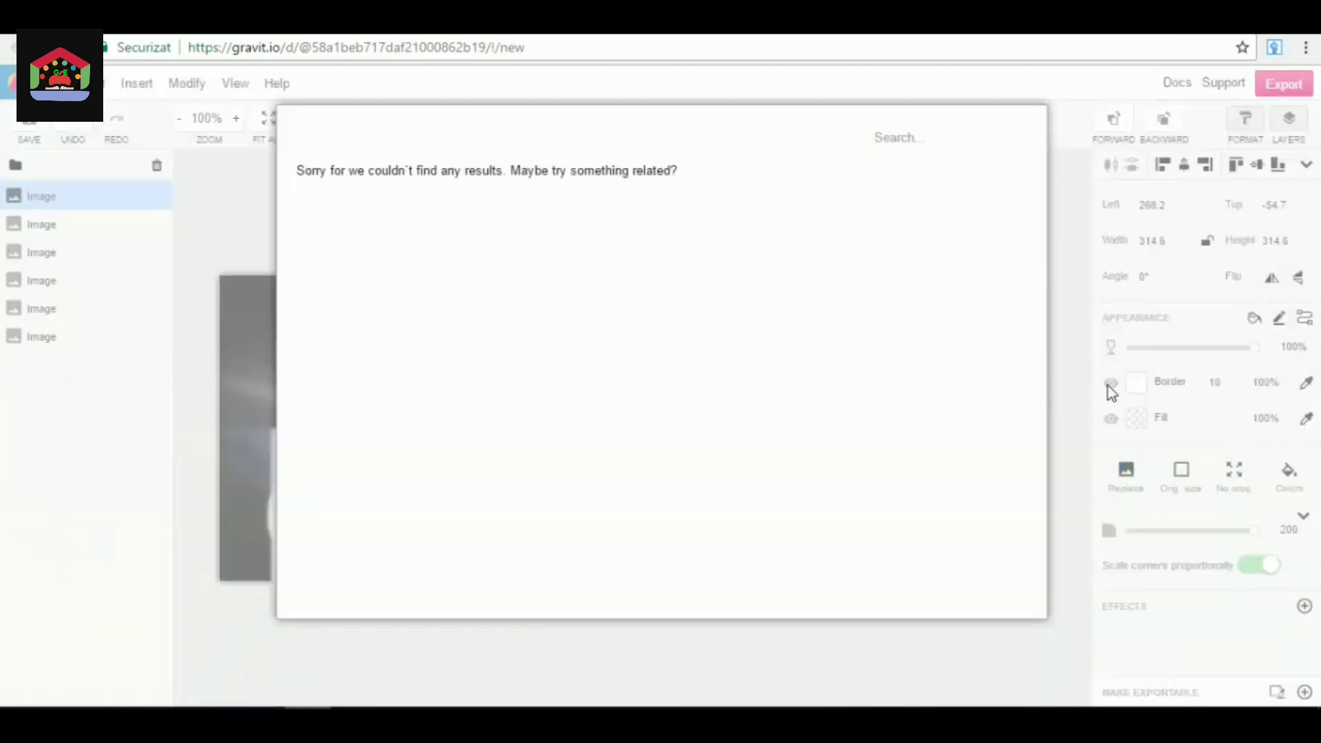
pyautogui.click(1109, 386)
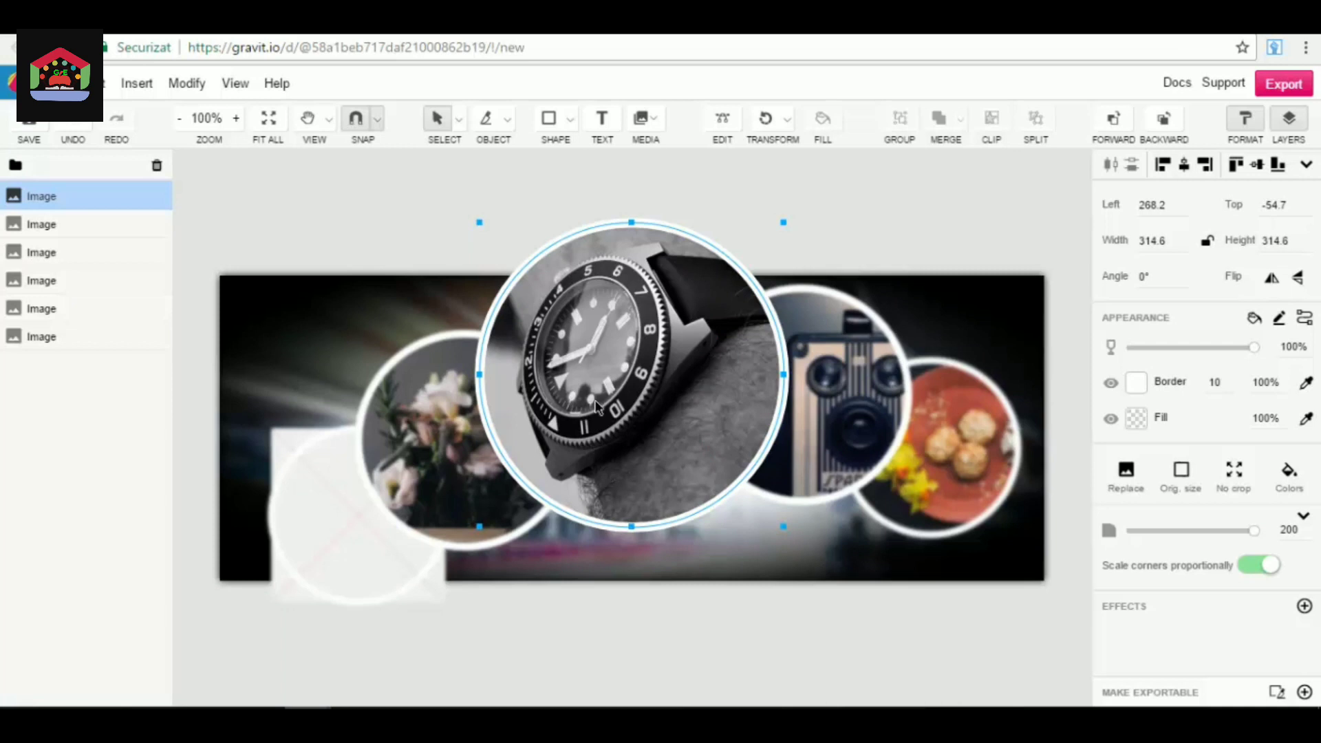
# Rotate the watch image to an angle of -2°, leaving the format and layer settings shown.
pyautogui.scroll(-3, 621, 344)
pyautogui.scroll(1, 652, 286)
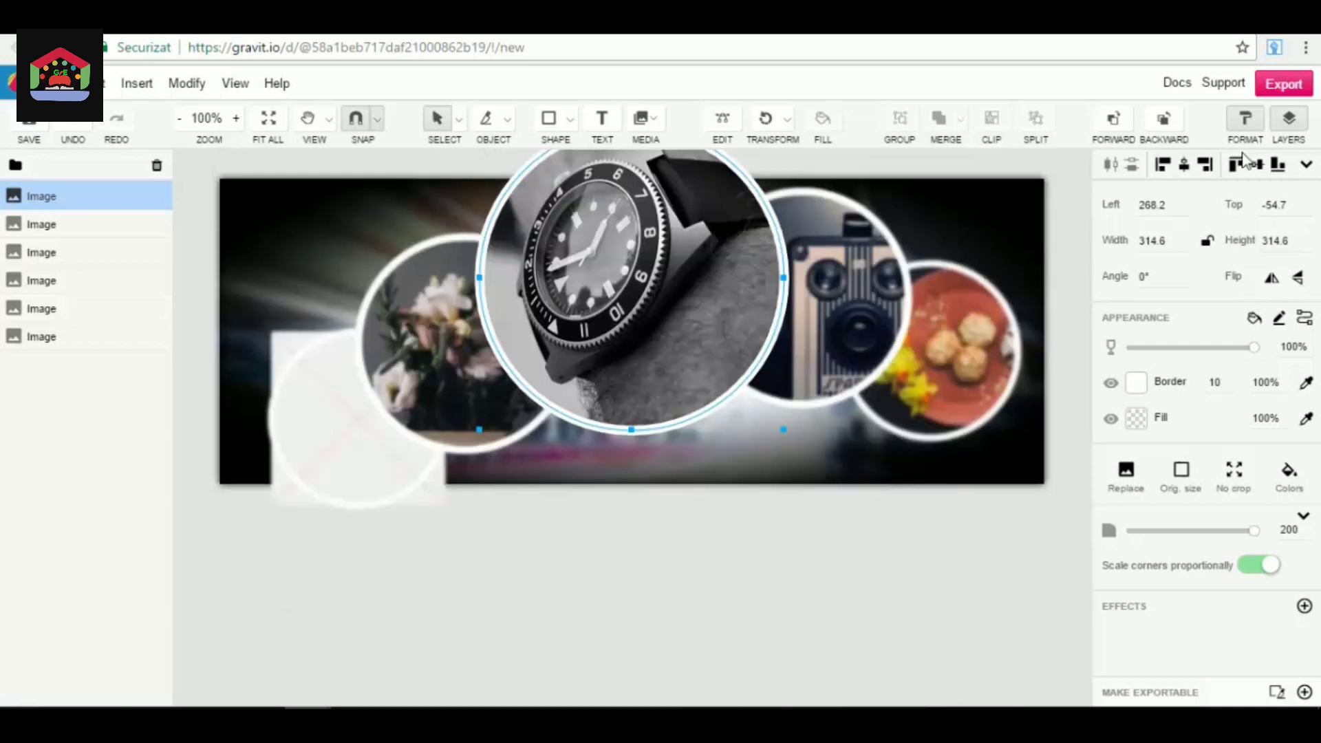
pyautogui.click(1246, 117)
pyautogui.click(1246, 117)
pyautogui.scroll(3, 1176, 286)
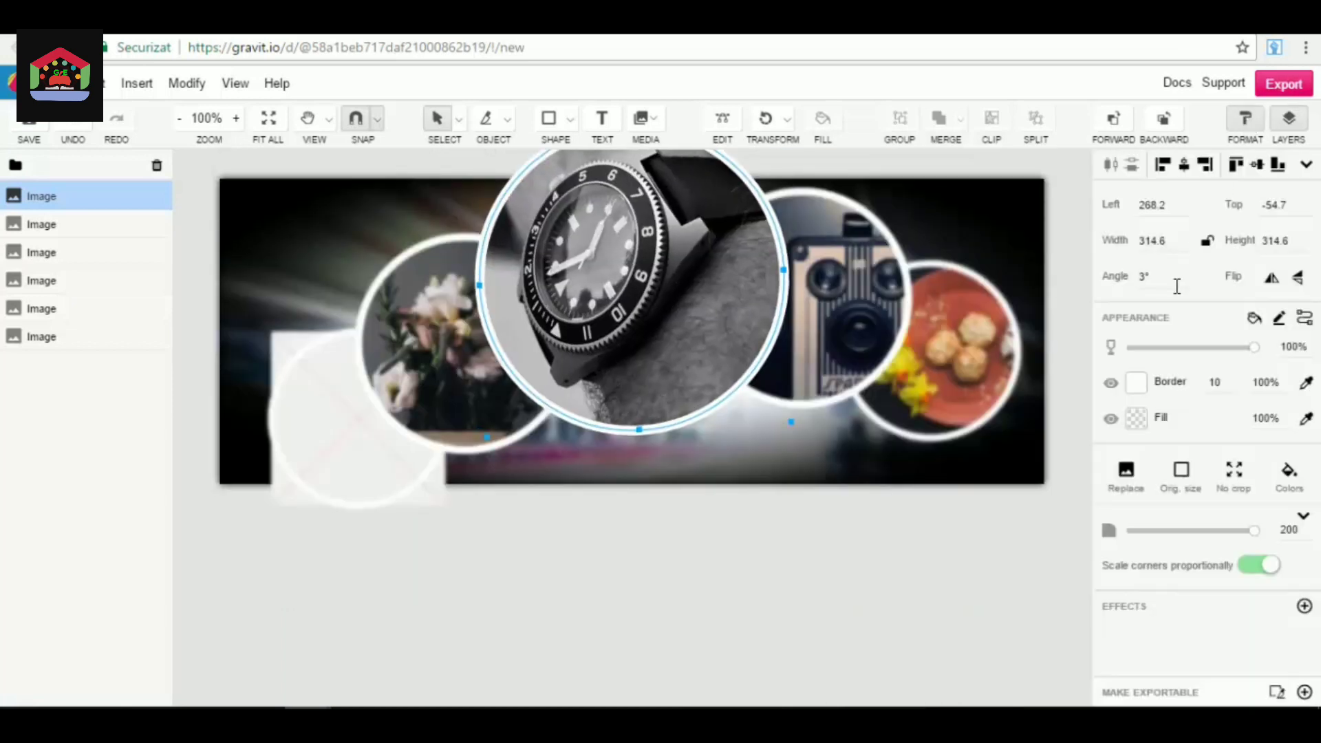
pyautogui.scroll(-5, 1176, 286)
pyautogui.scroll(2, 737, 337)
pyautogui.scroll(1, 737, 337)
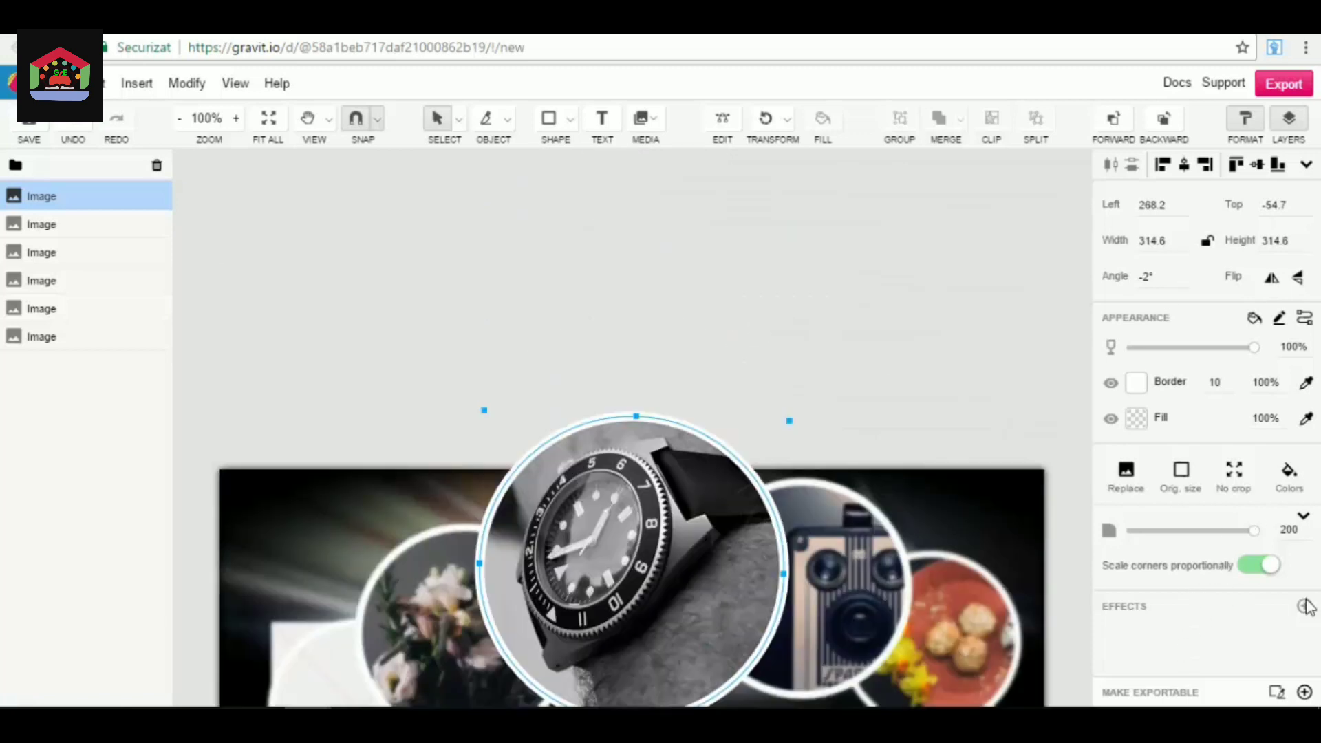
# Try a solid grey #A2A2A2 fill on the watch image, look at the swatches, and undo the fill.
pyautogui.click(941, 358)
pyautogui.click(727, 501)
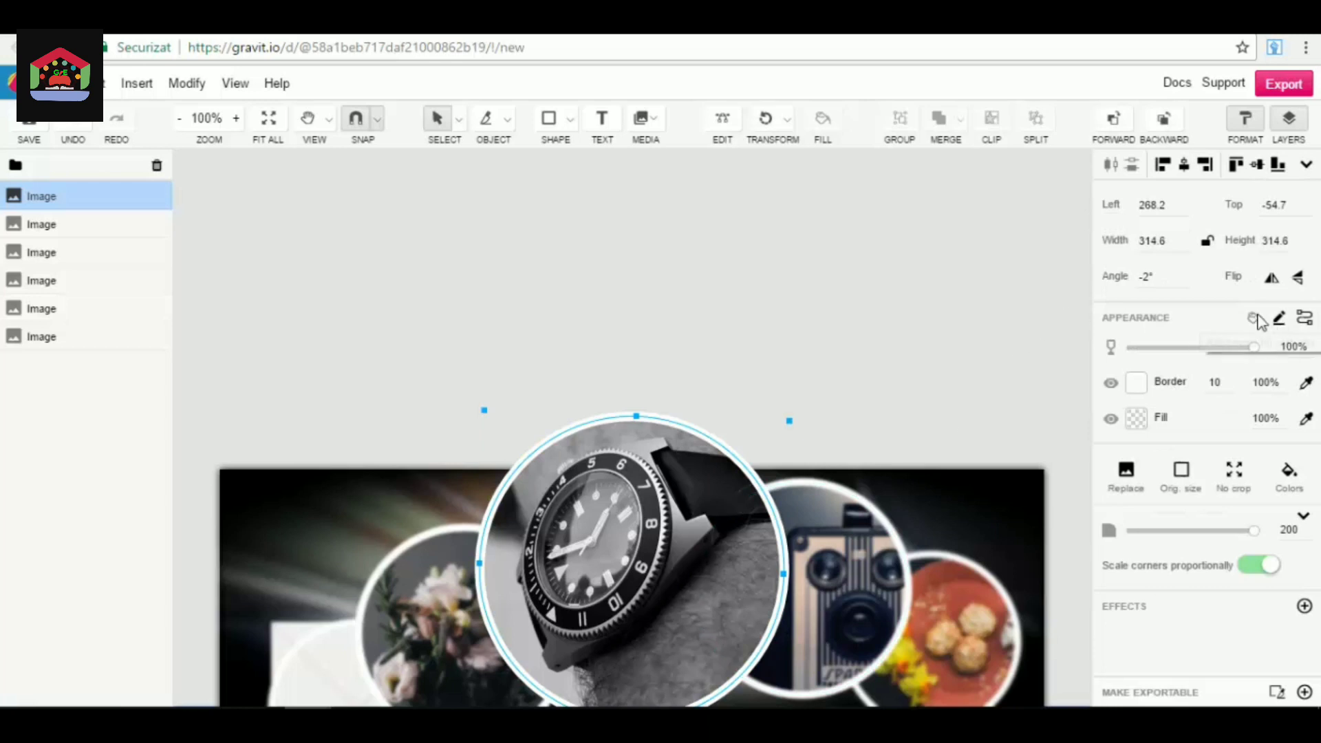
pyautogui.click(1139, 421)
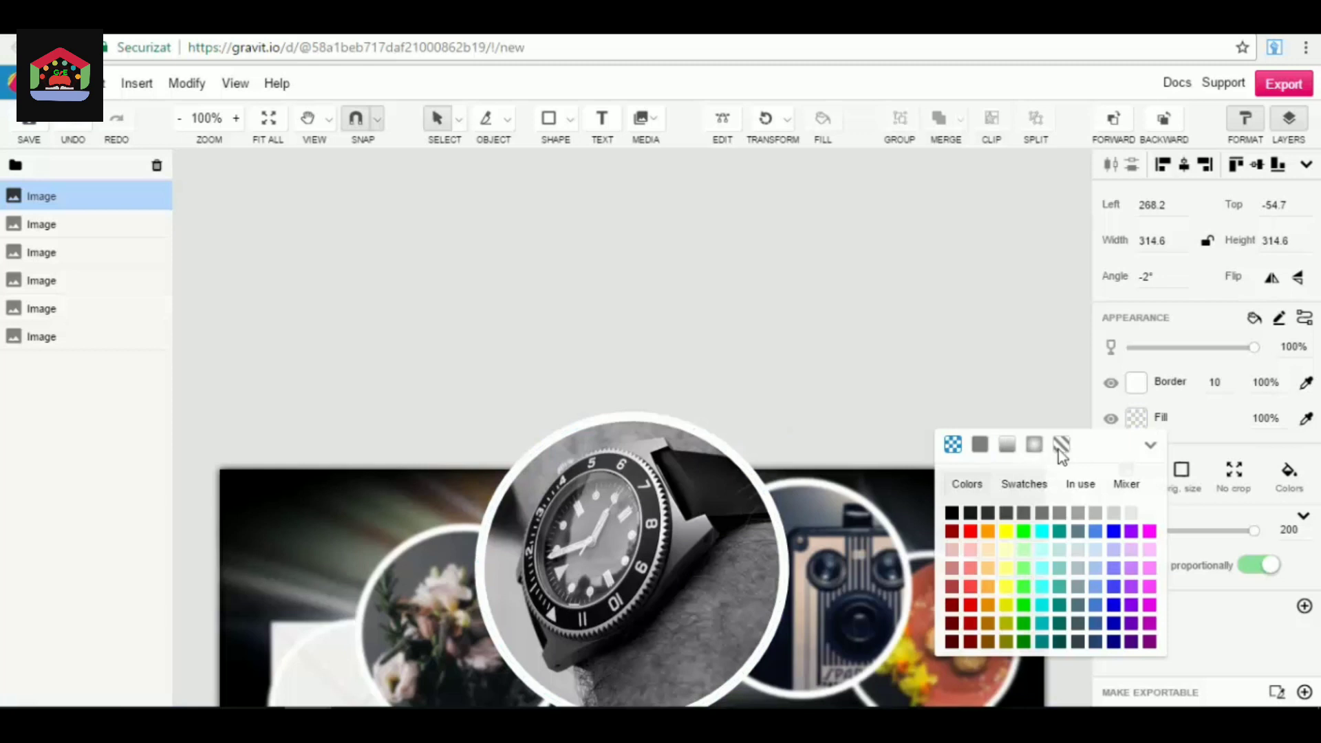
pyautogui.click(1078, 513)
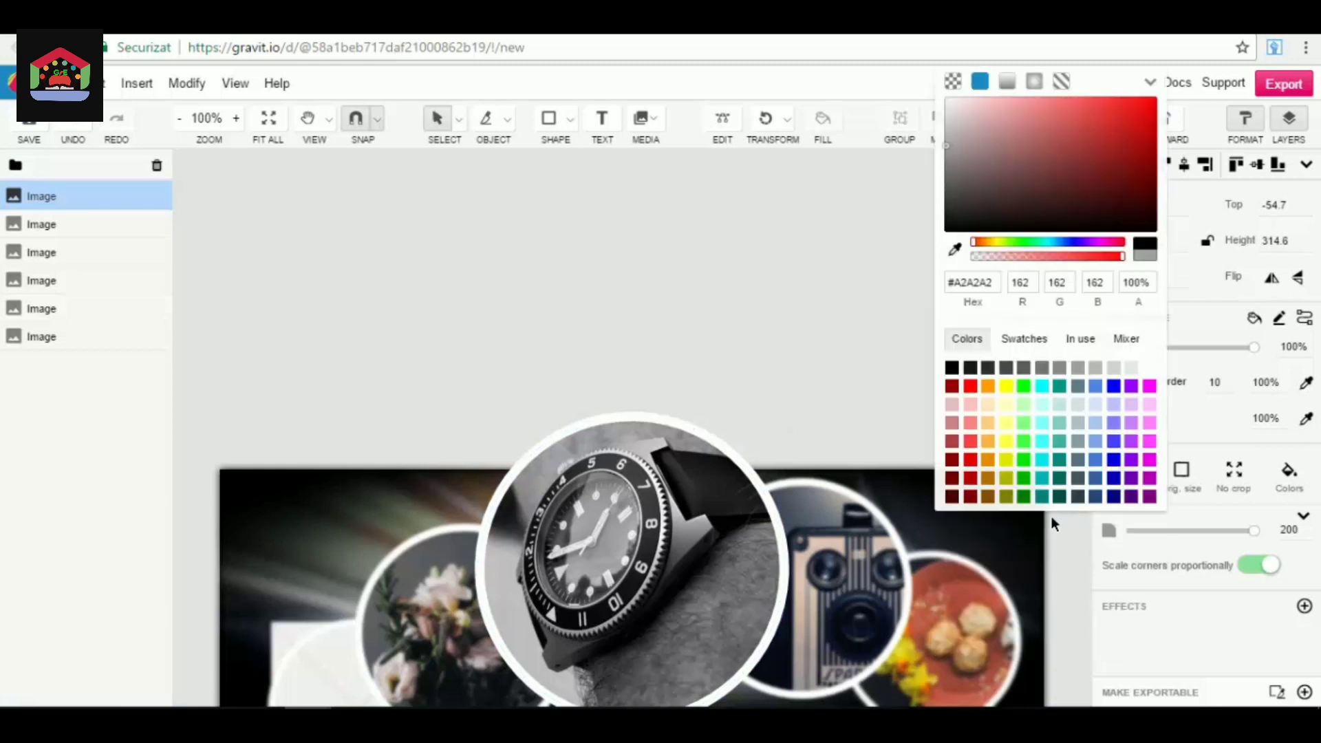
pyautogui.click(1021, 340)
pyautogui.click(762, 284)
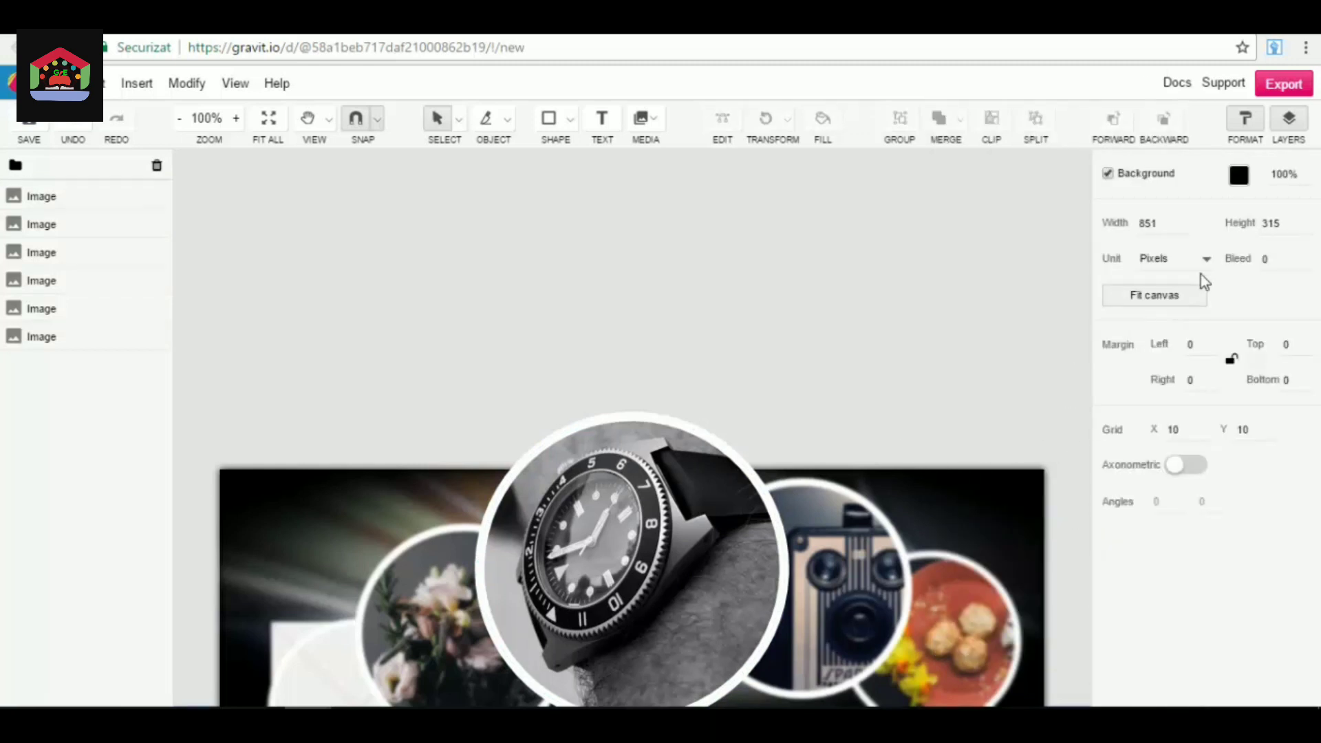
pyautogui.click(73, 124)
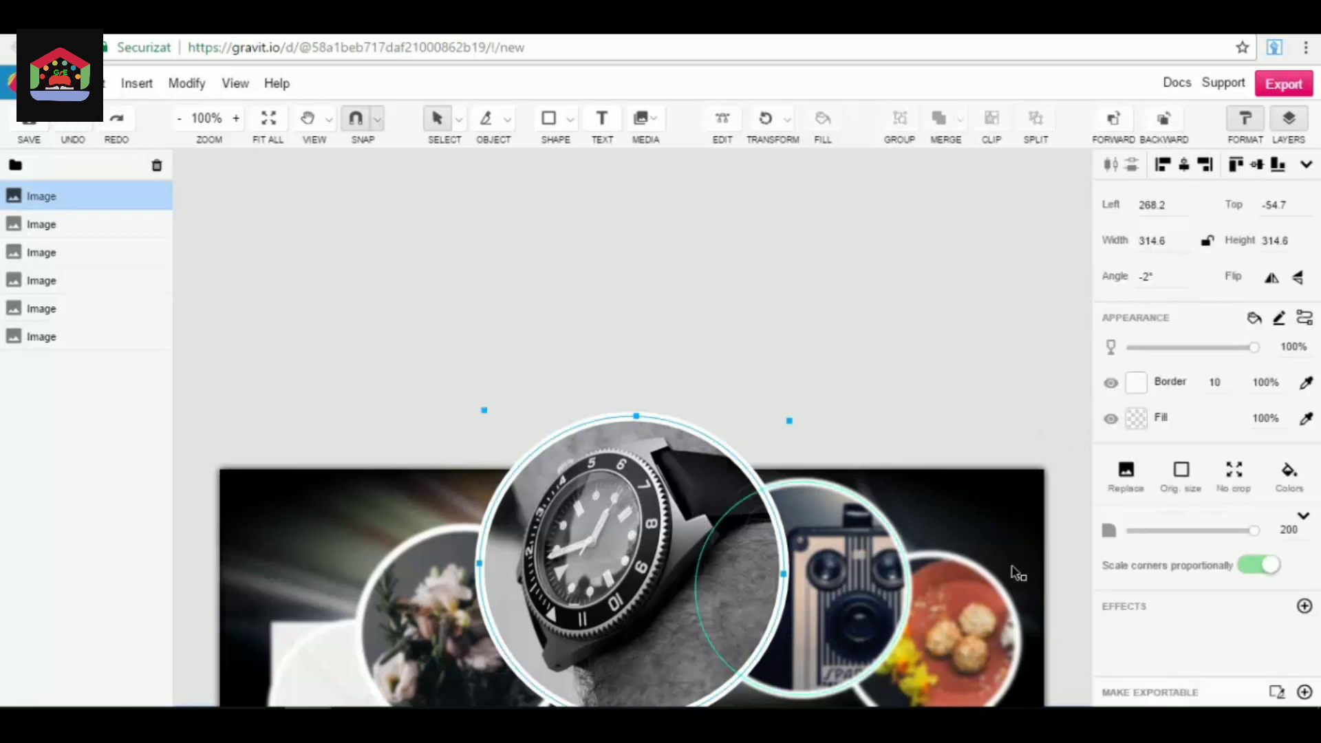
# Try lowering the watch image's overall opacity, and undo the change.
pyautogui.scroll(3, 923, 375)
pyautogui.scroll(-7, 923, 375)
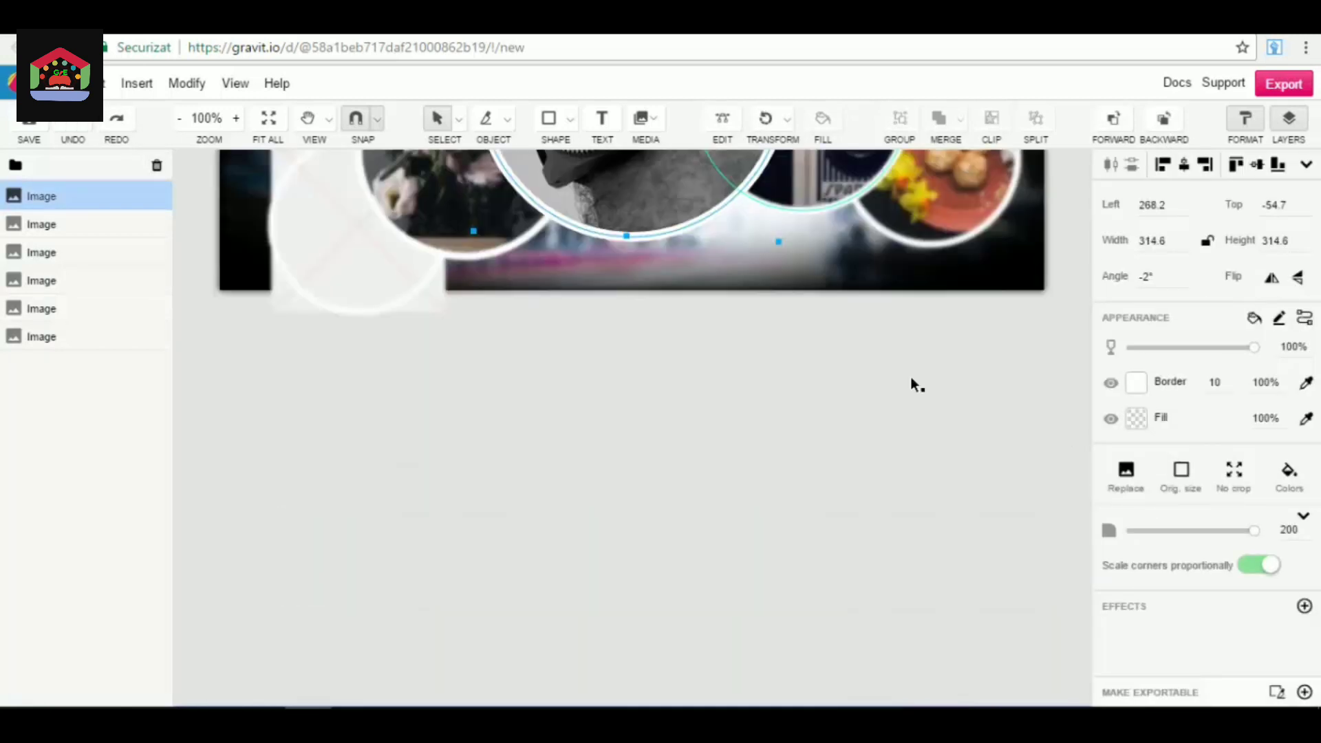
pyautogui.scroll(3, 911, 379)
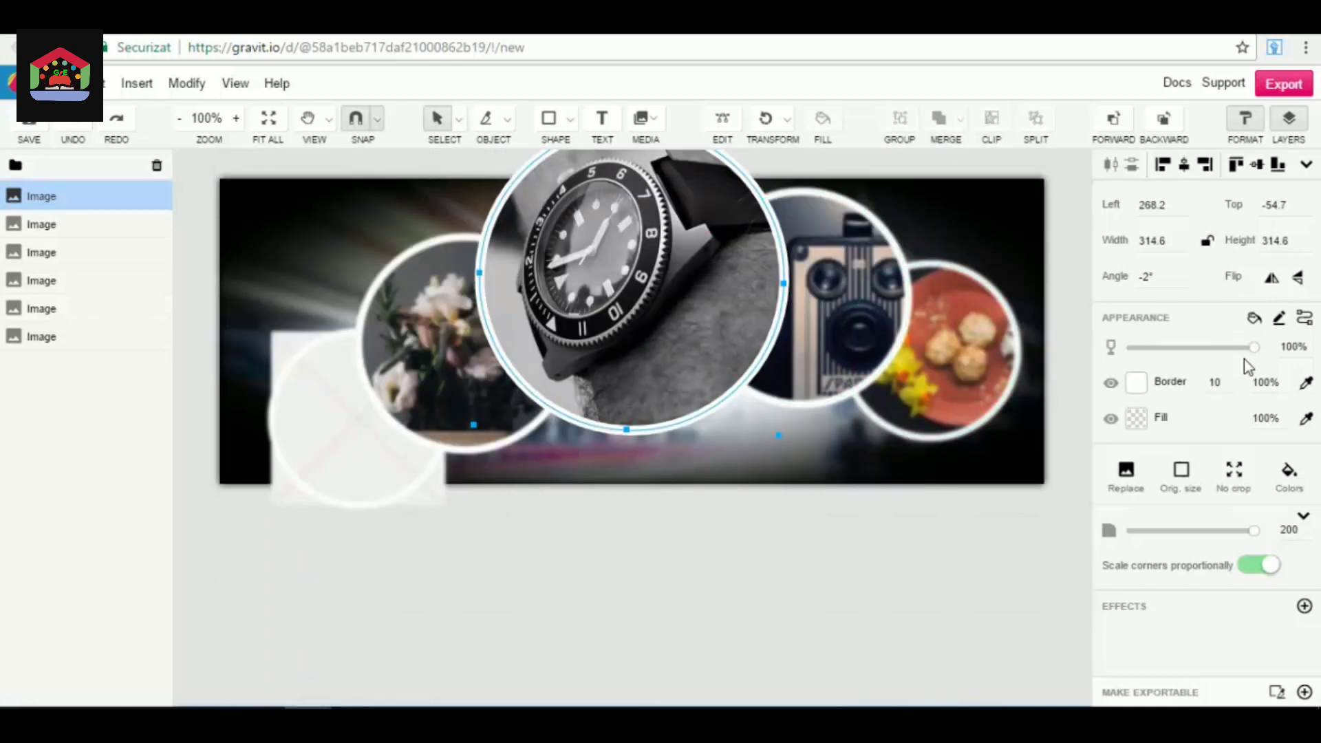
pyautogui.moveTo(1252, 348); pyautogui.dragTo(1137, 348)
pyautogui.hotkey('ctrl', 'z')
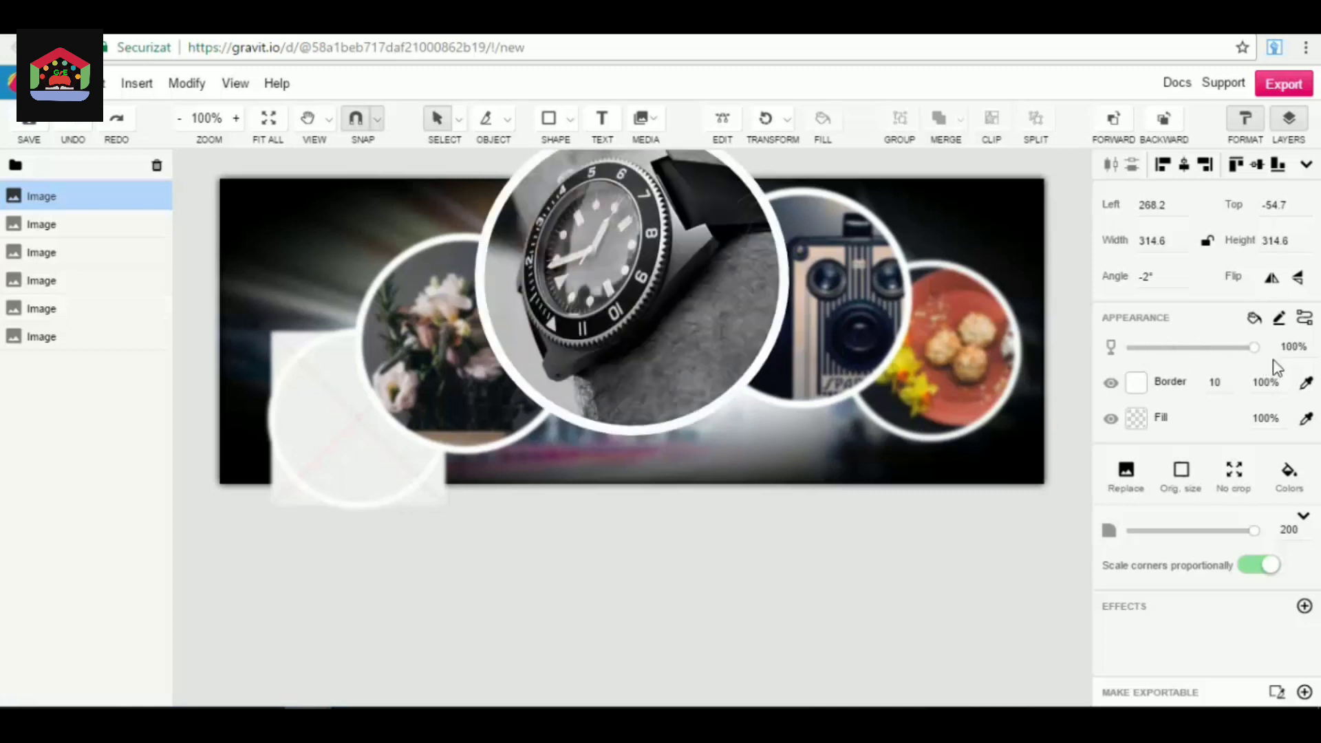
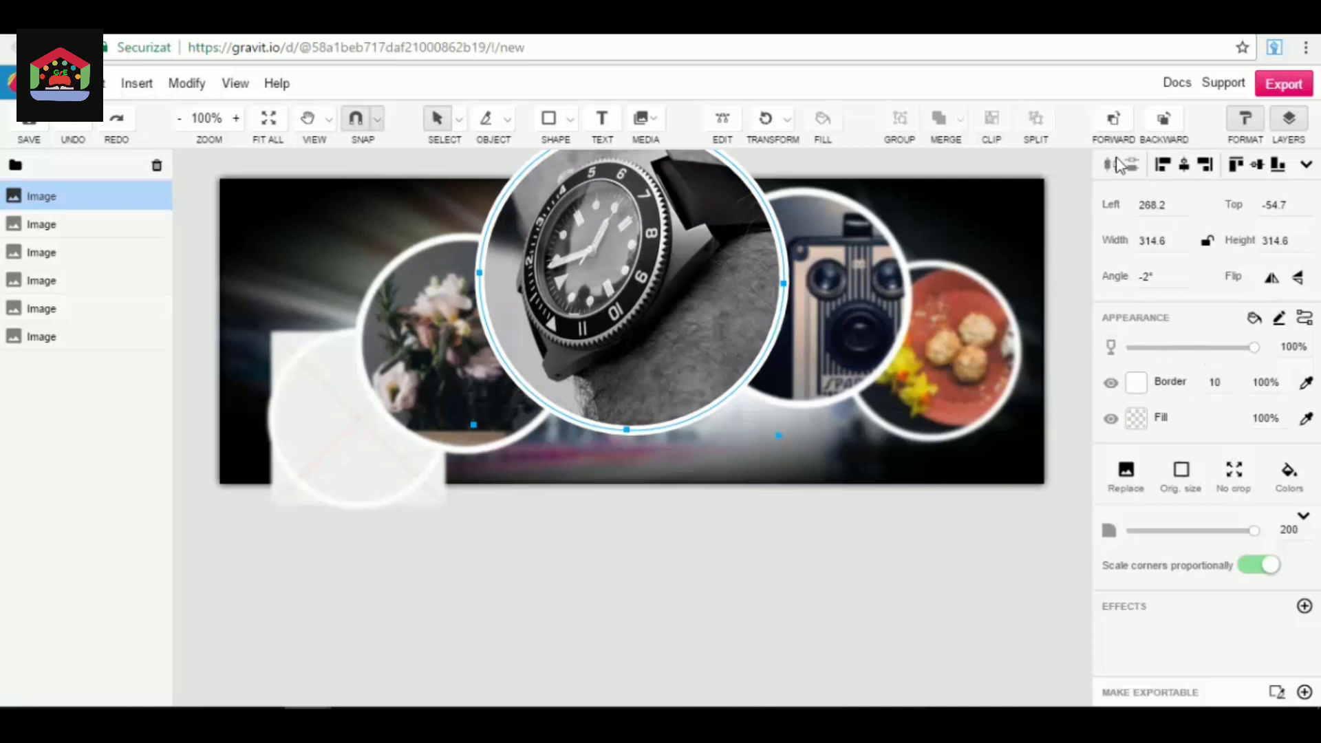
# Try other horizontal alignments for the watch image, and align it to the canvas's horizontal centre and top edge.
pyautogui.click(1163, 165)
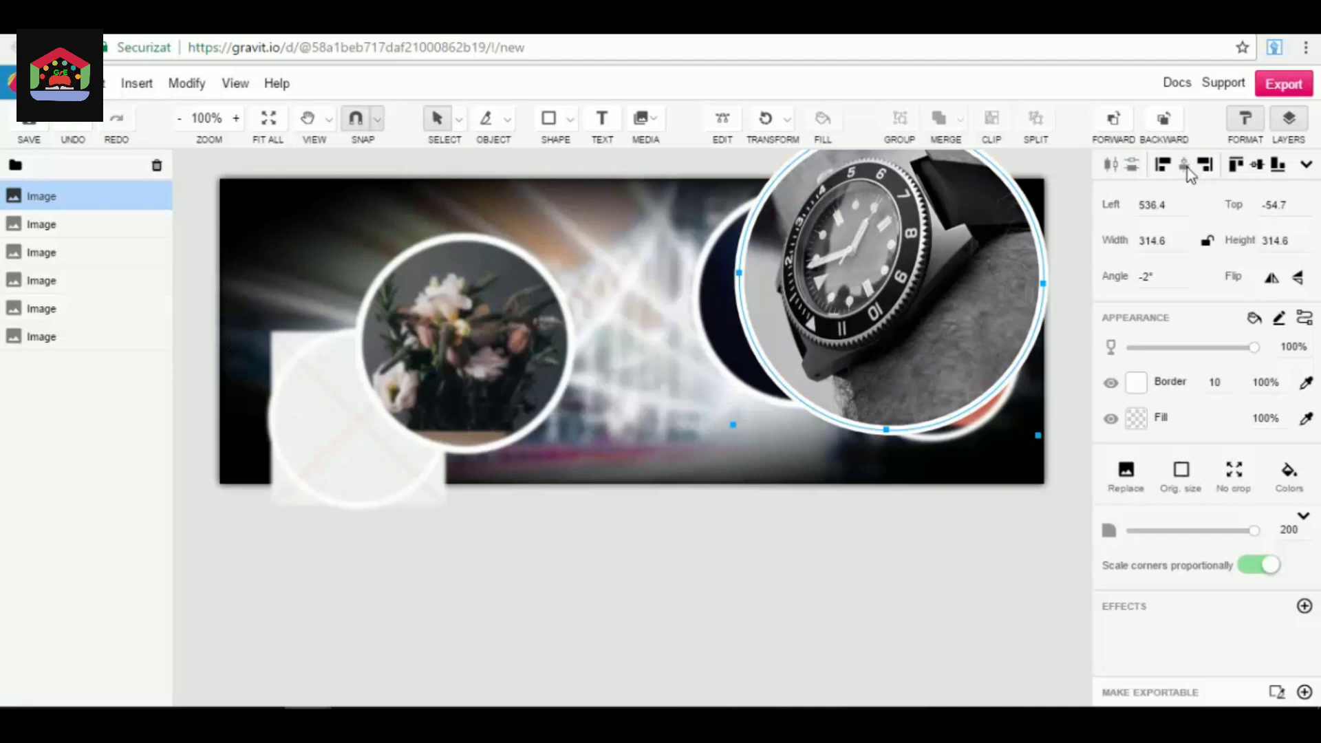
pyautogui.click(1183, 165)
pyautogui.click(1239, 166)
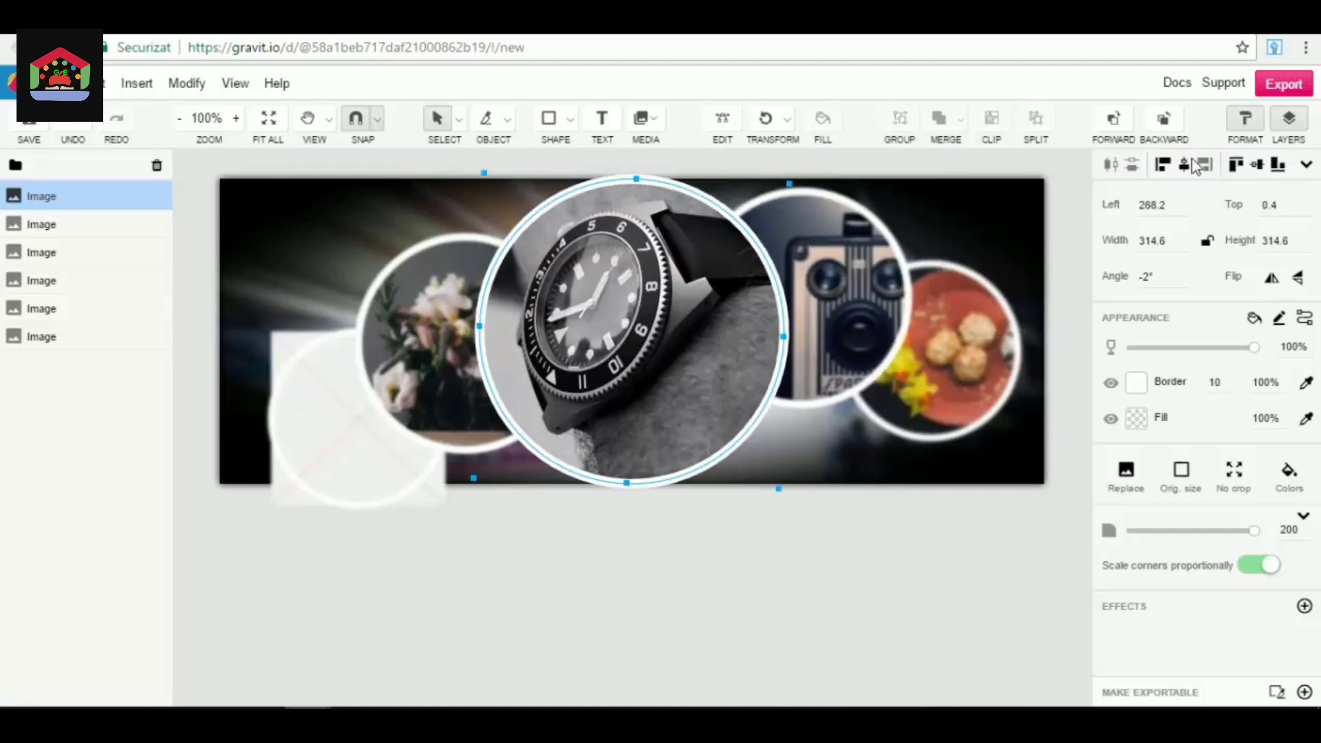
pyautogui.click(1236, 165)
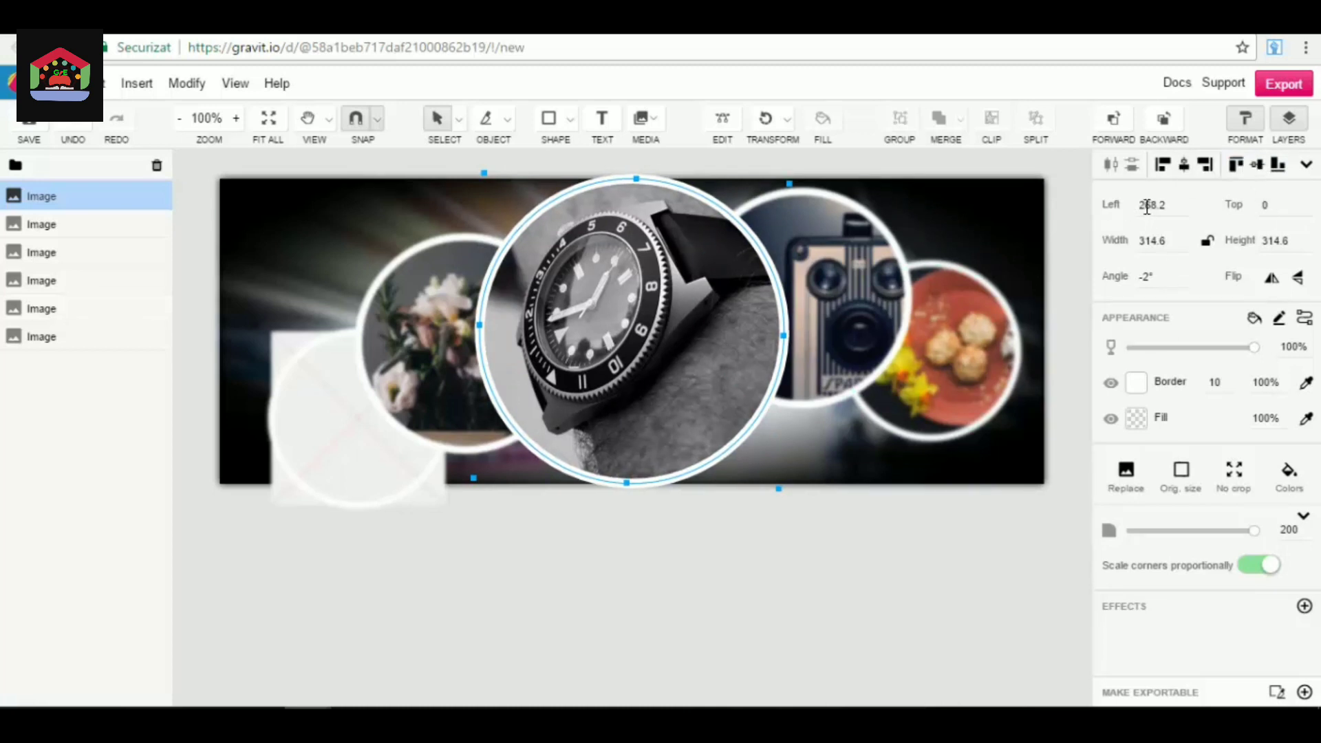
# Try flipping the watch image horizontally and vertically, and restore its original orientation.
pyautogui.doubleClick(1271, 282)
pyautogui.click(1297, 279)
pyautogui.click(1297, 278)
pyautogui.moveTo(1259, 350)
pyautogui.mouseDown()
pyautogui.moveTo(1185, 353)
pyautogui.moveTo(1283, 351)
pyautogui.mouseUp()
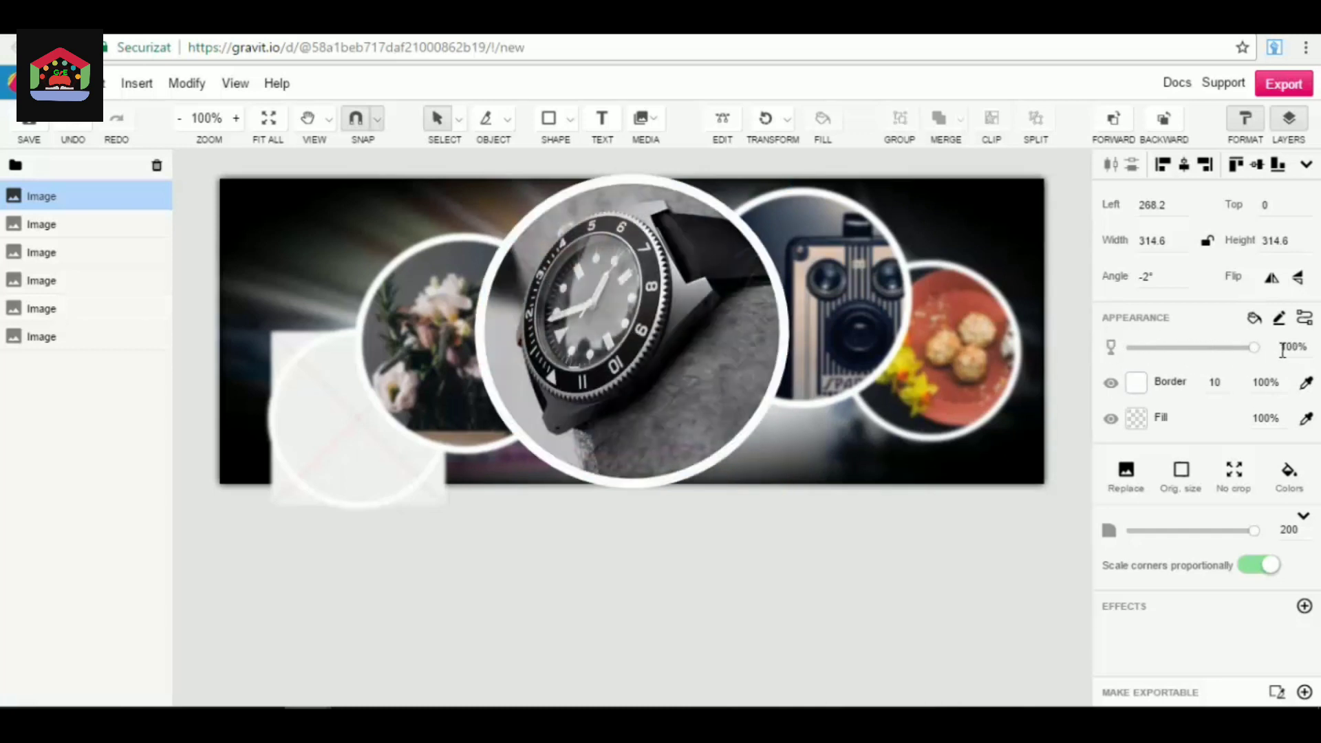
# Try the Overlay and Soft Light blending modes on the watch image.
pyautogui.click(1252, 321)
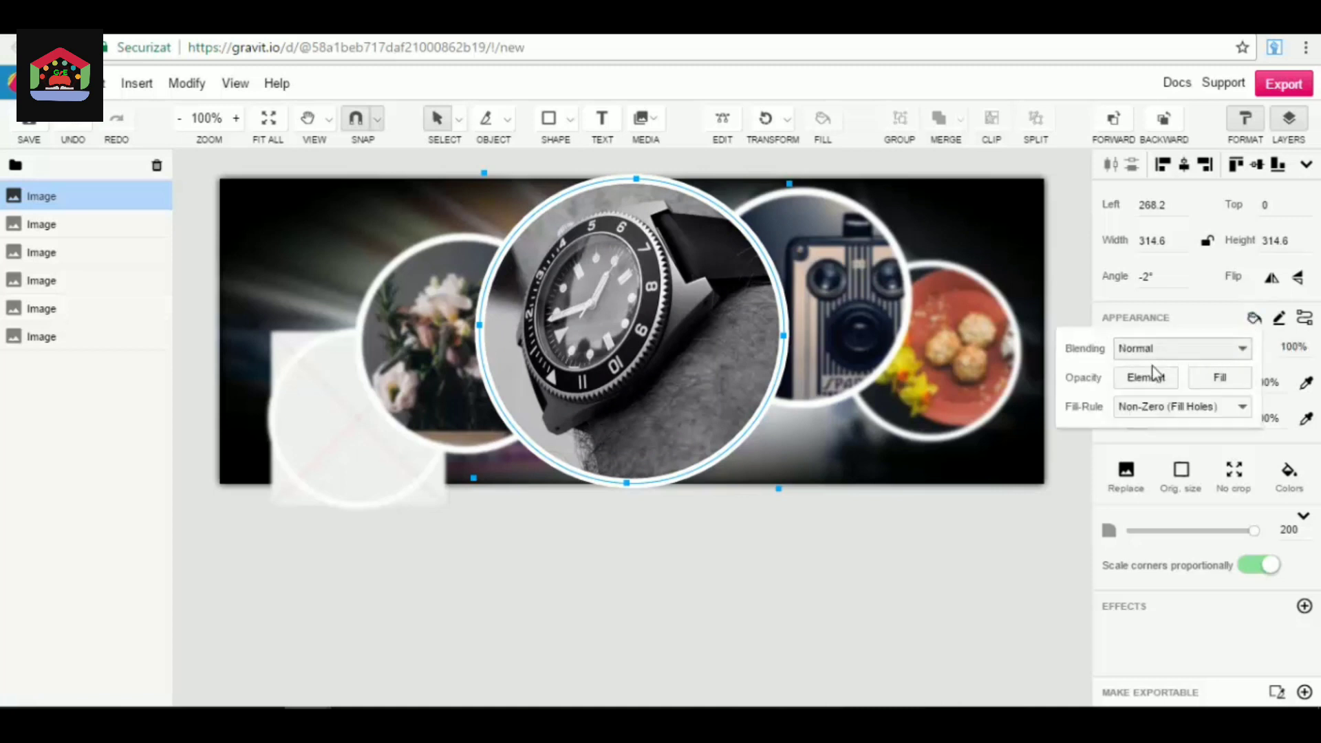
pyautogui.click(1254, 320)
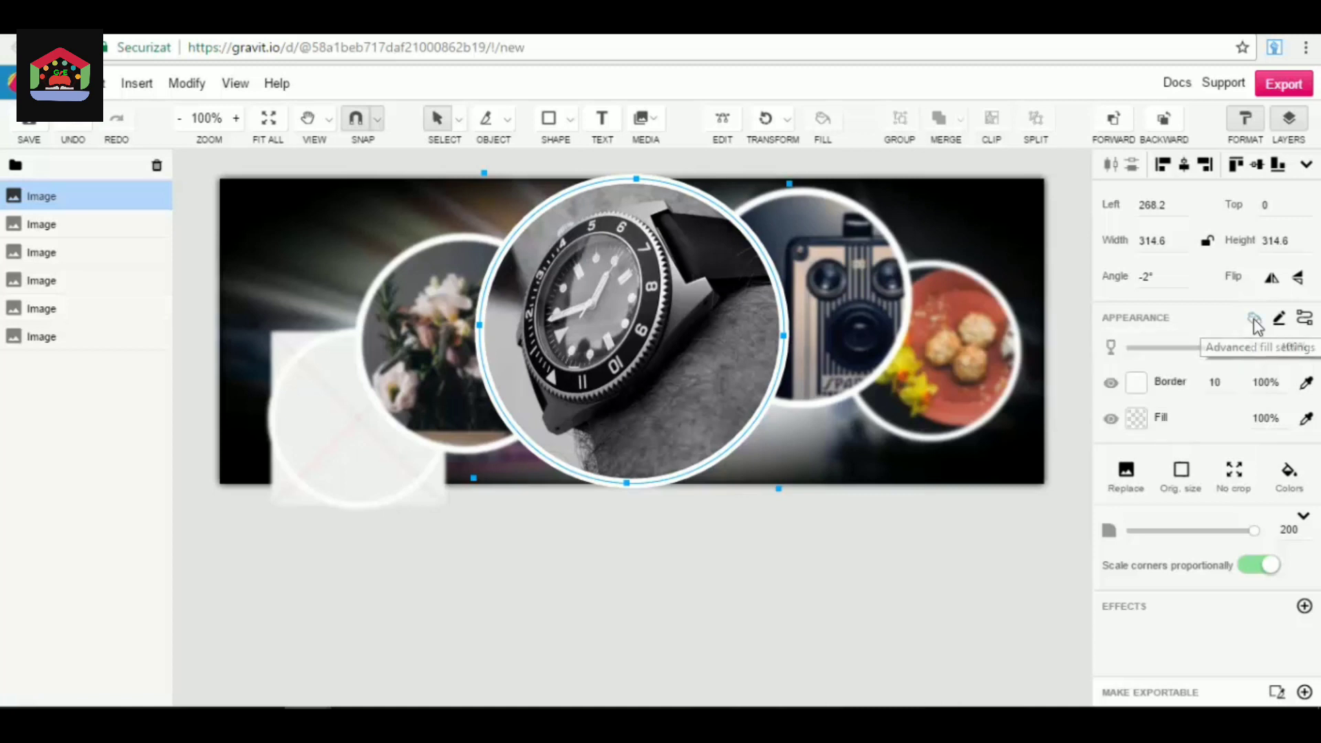
pyautogui.click(1254, 321)
pyautogui.click(1204, 349)
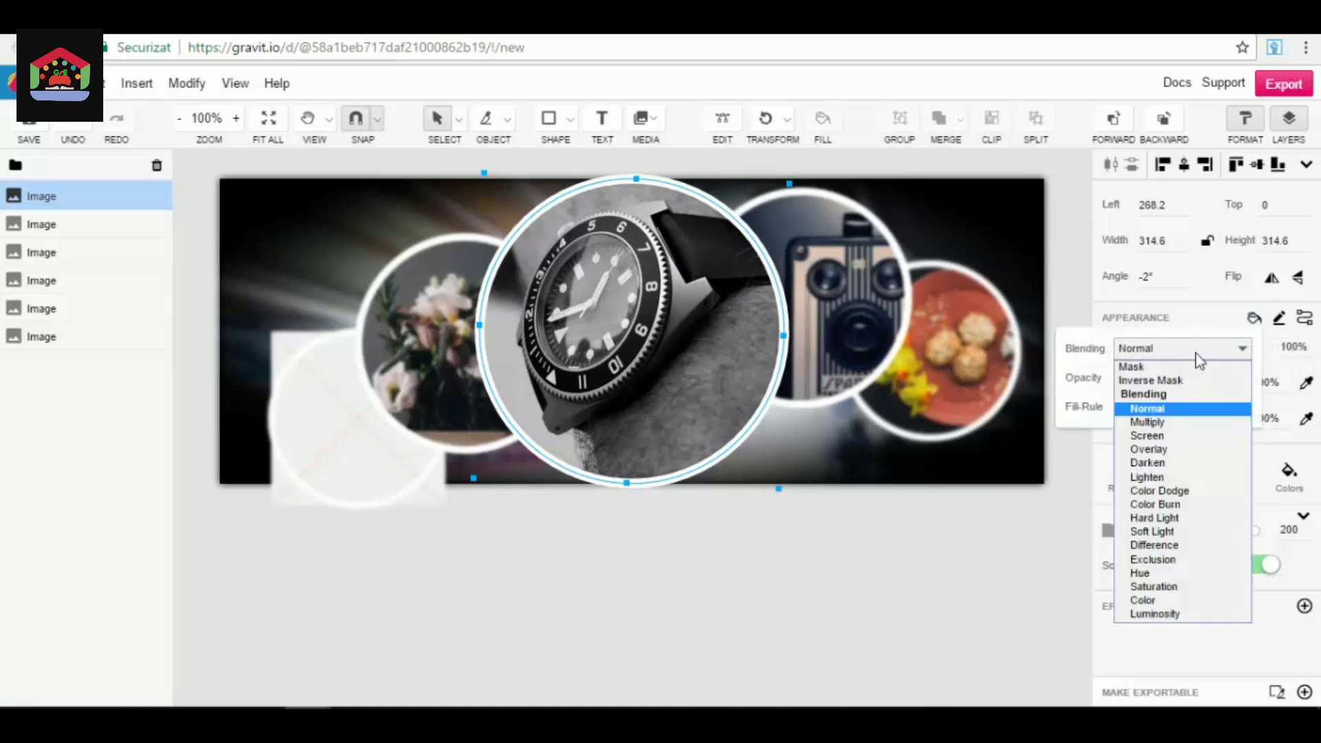
pyautogui.click(1177, 416)
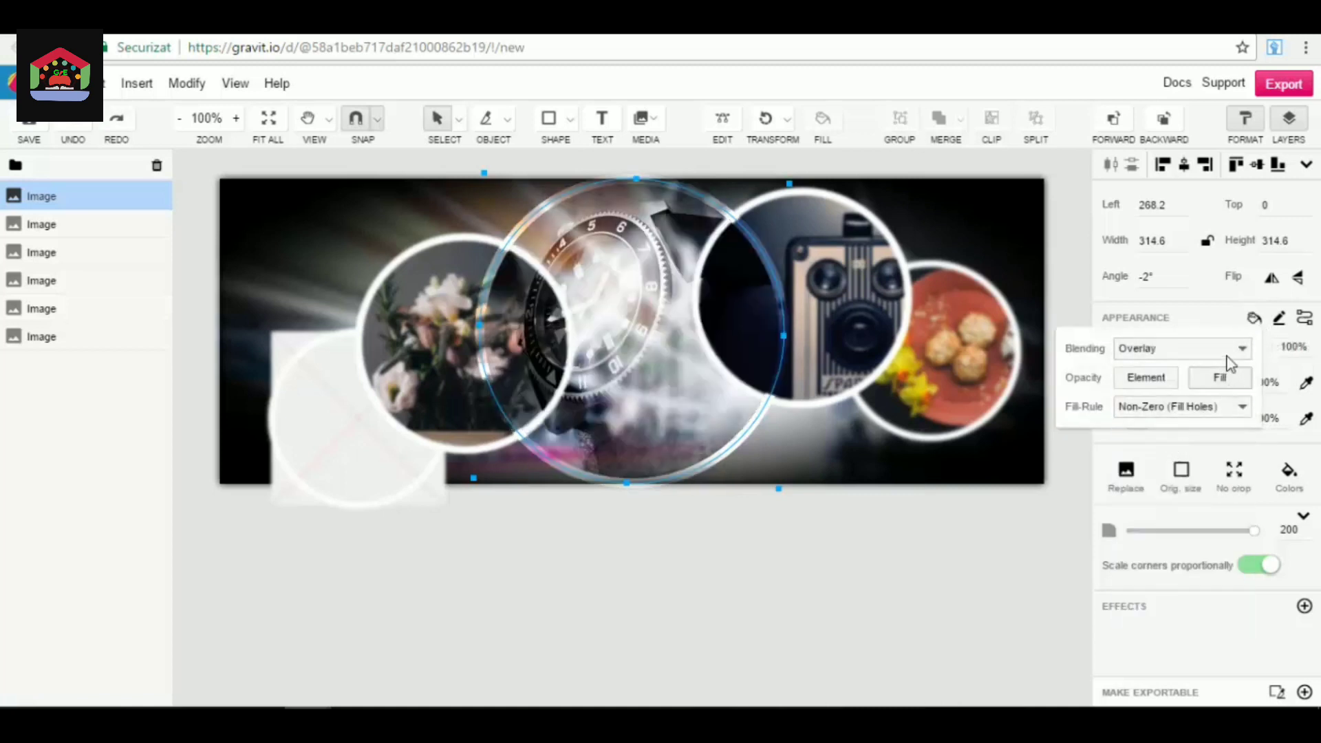
pyautogui.click(1211, 349)
pyautogui.click(1187, 532)
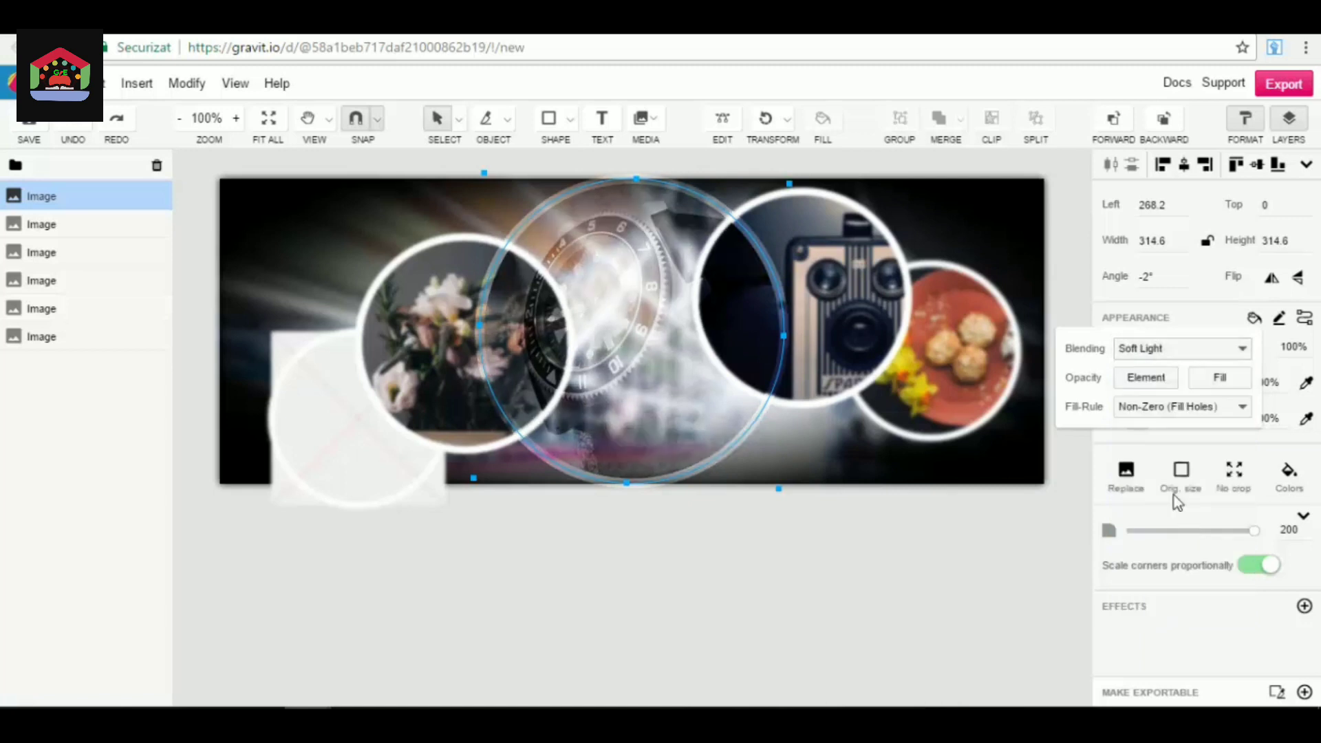
# Set the watch image's blending mode to Multiply and close the advanced fill settings.
pyautogui.click(1212, 349)
pyautogui.click(1165, 409)
pyautogui.click(1179, 349)
pyautogui.click(1161, 422)
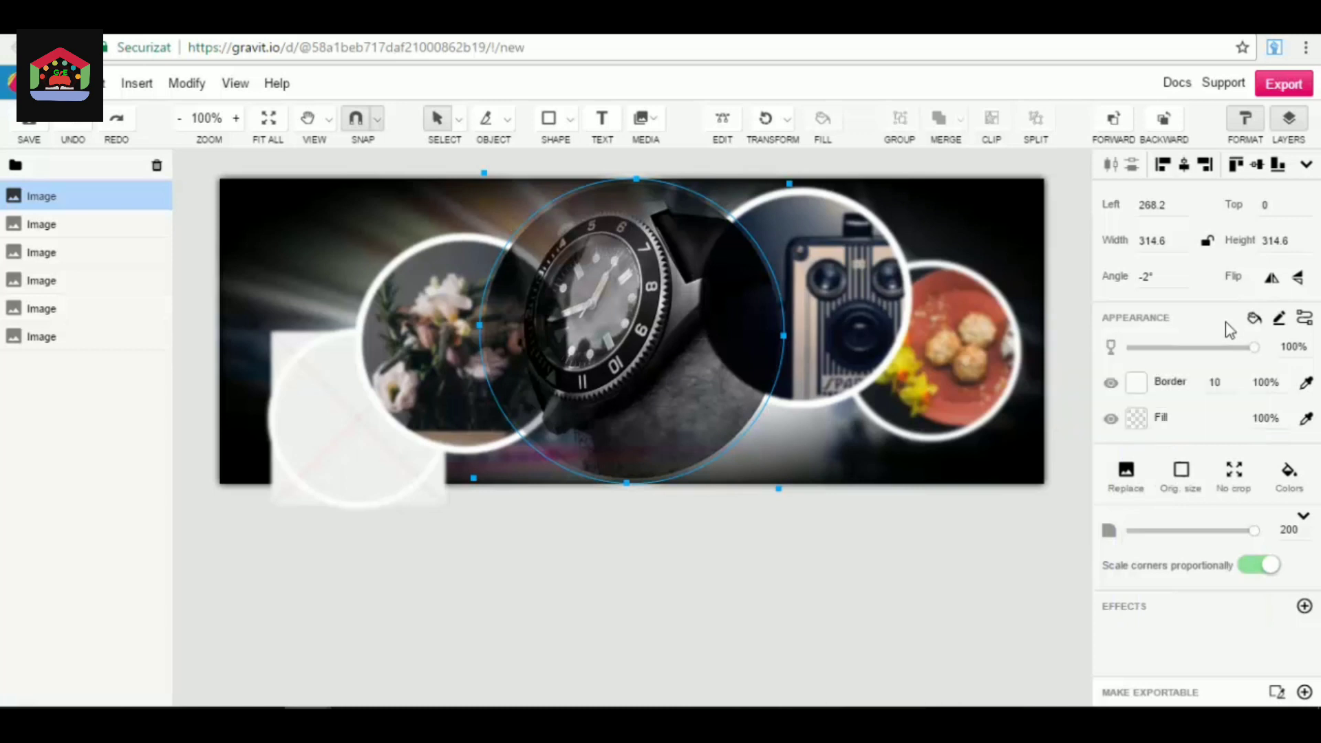
# Look at the watch image's advanced border settings and arrow settings, and close them.
pyautogui.click(1279, 320)
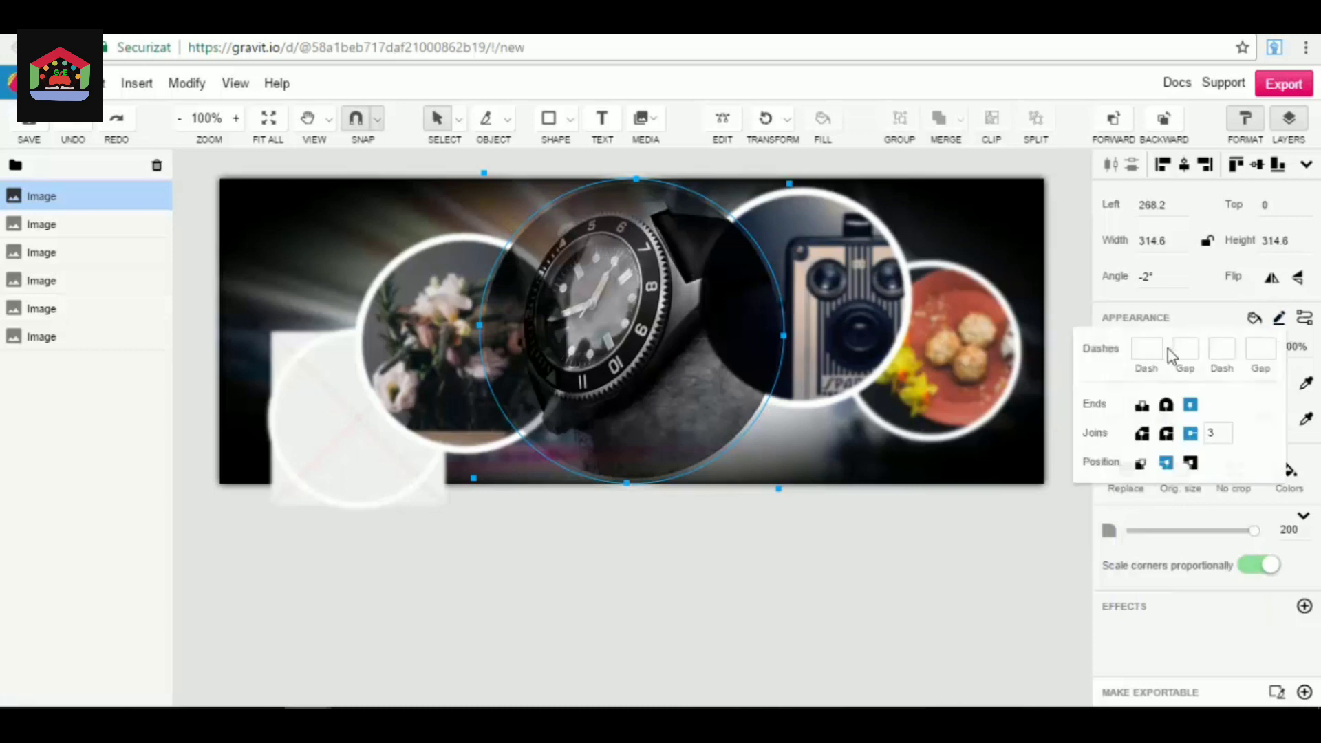
pyautogui.click(1304, 319)
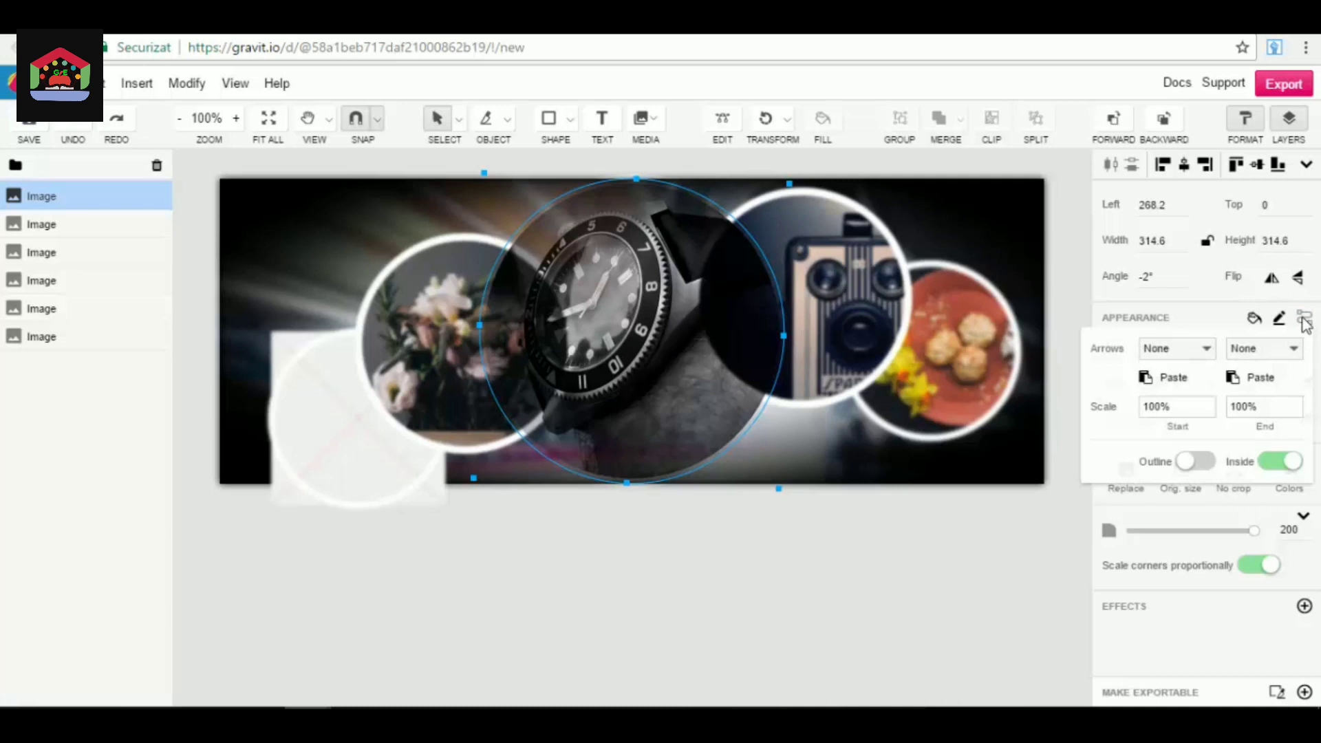
pyautogui.click(1205, 316)
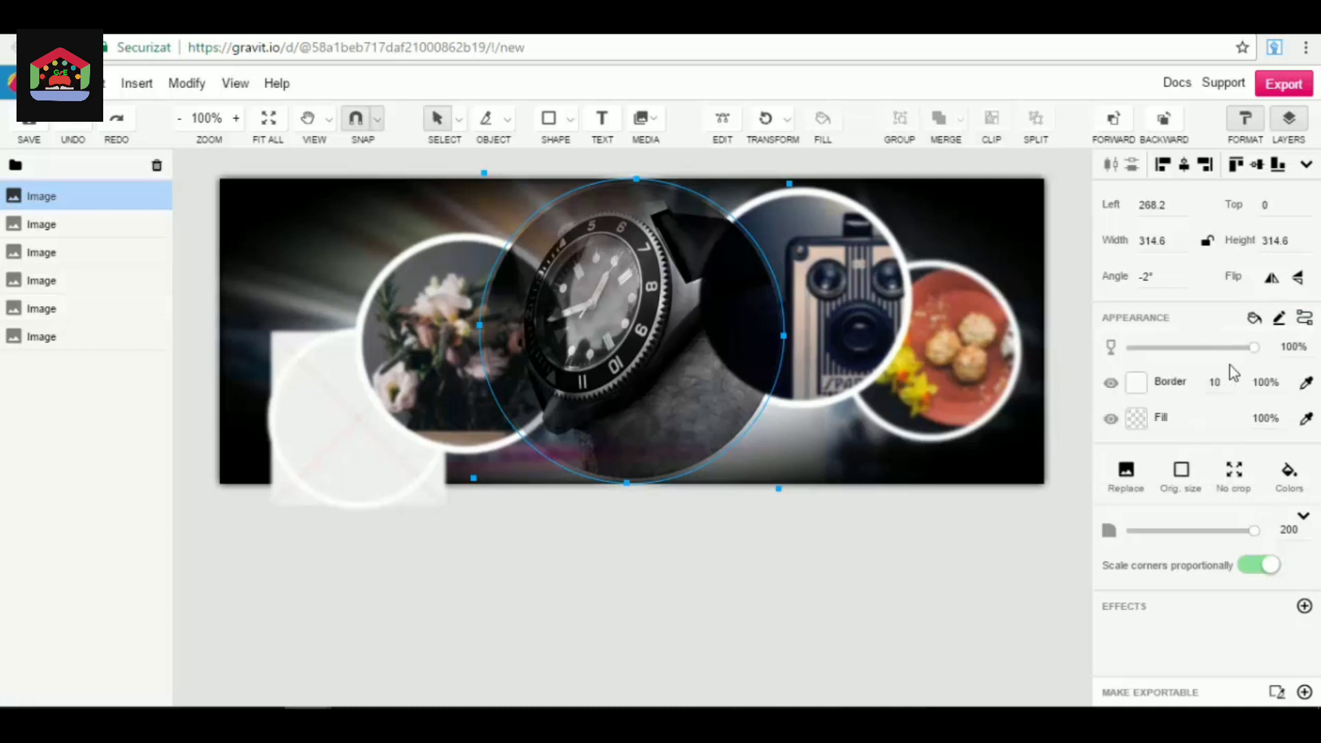
# Colour the watch image's border #8C3333, try a radial gradient, and switch it to a linear gradient fading to black.
pyautogui.click(1136, 383)
pyautogui.click(1058, 174)
pyautogui.moveTo(1084, 178)
pyautogui.mouseDown()
pyautogui.moveTo(1135, 153)
pyautogui.moveTo(1106, 162)
pyautogui.moveTo(1086, 130)
pyautogui.moveTo(1110, 176)
pyautogui.mouseUp()
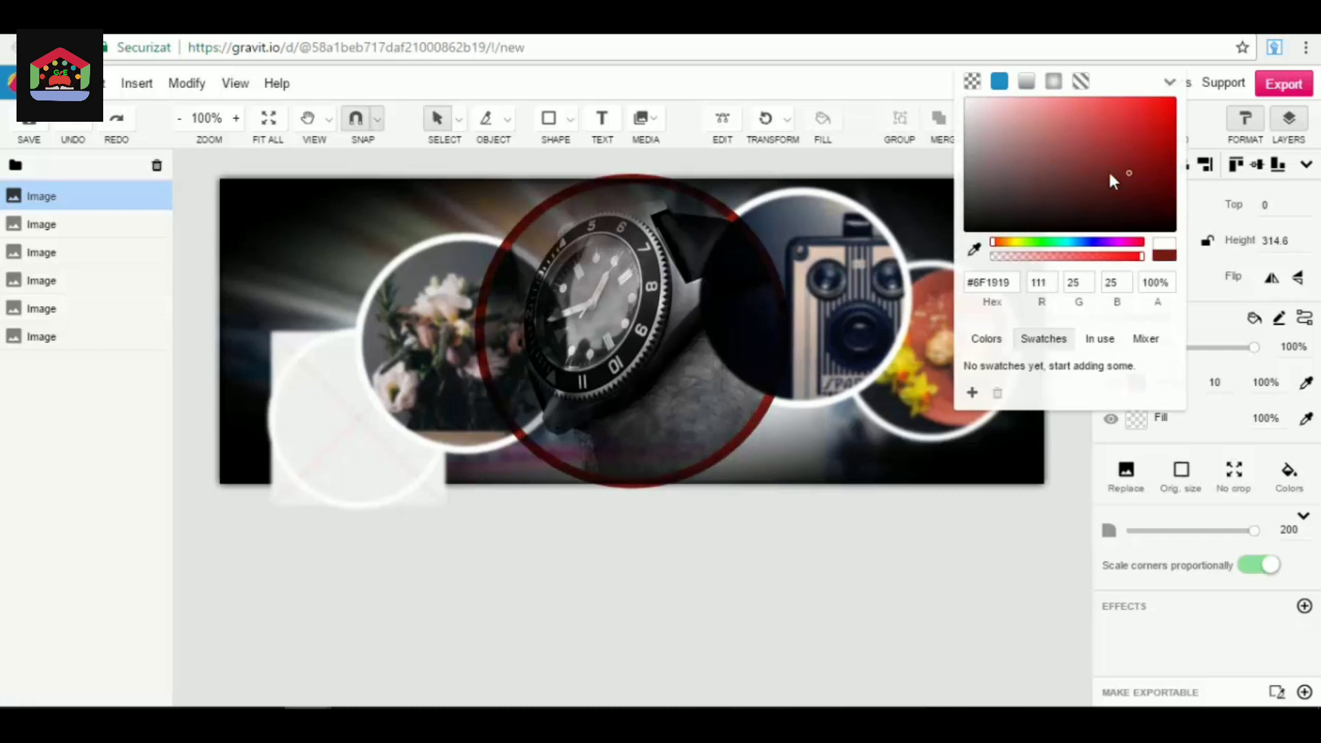
pyautogui.click(1053, 82)
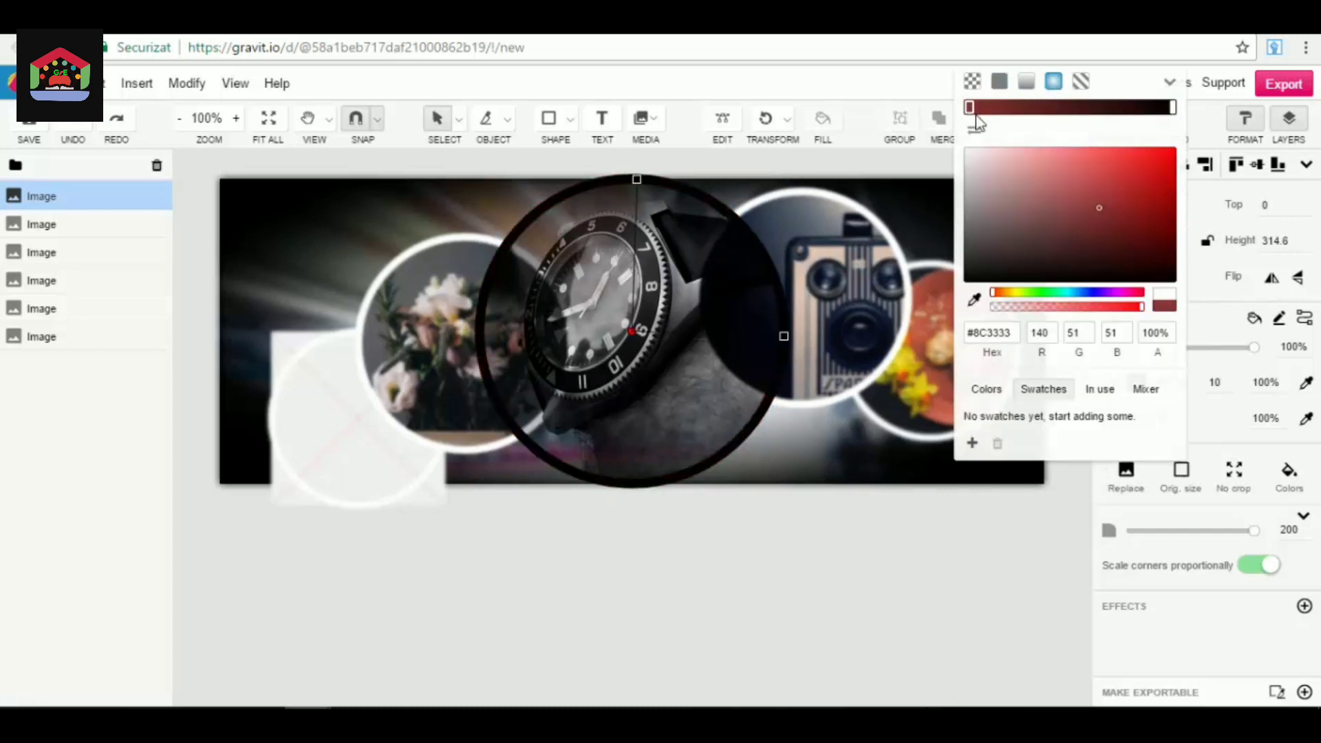
pyautogui.click(1026, 82)
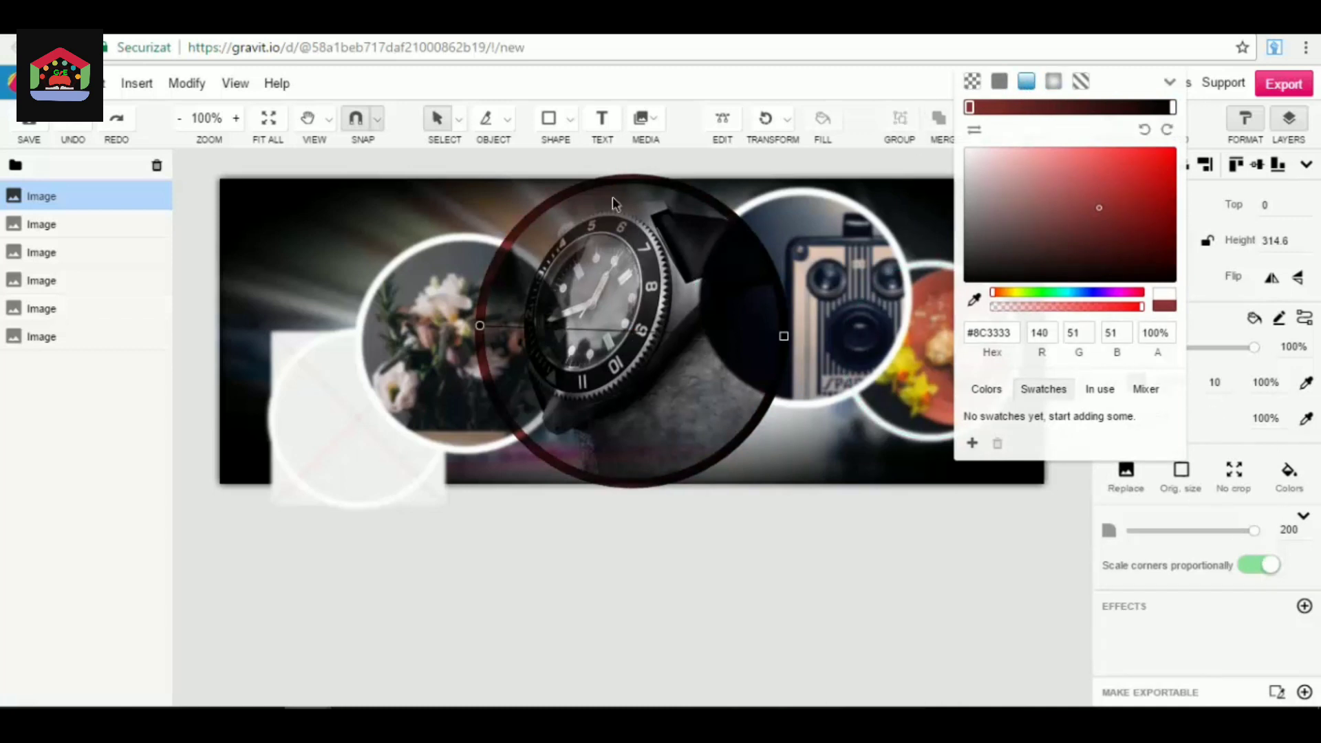
pyautogui.click(1215, 425)
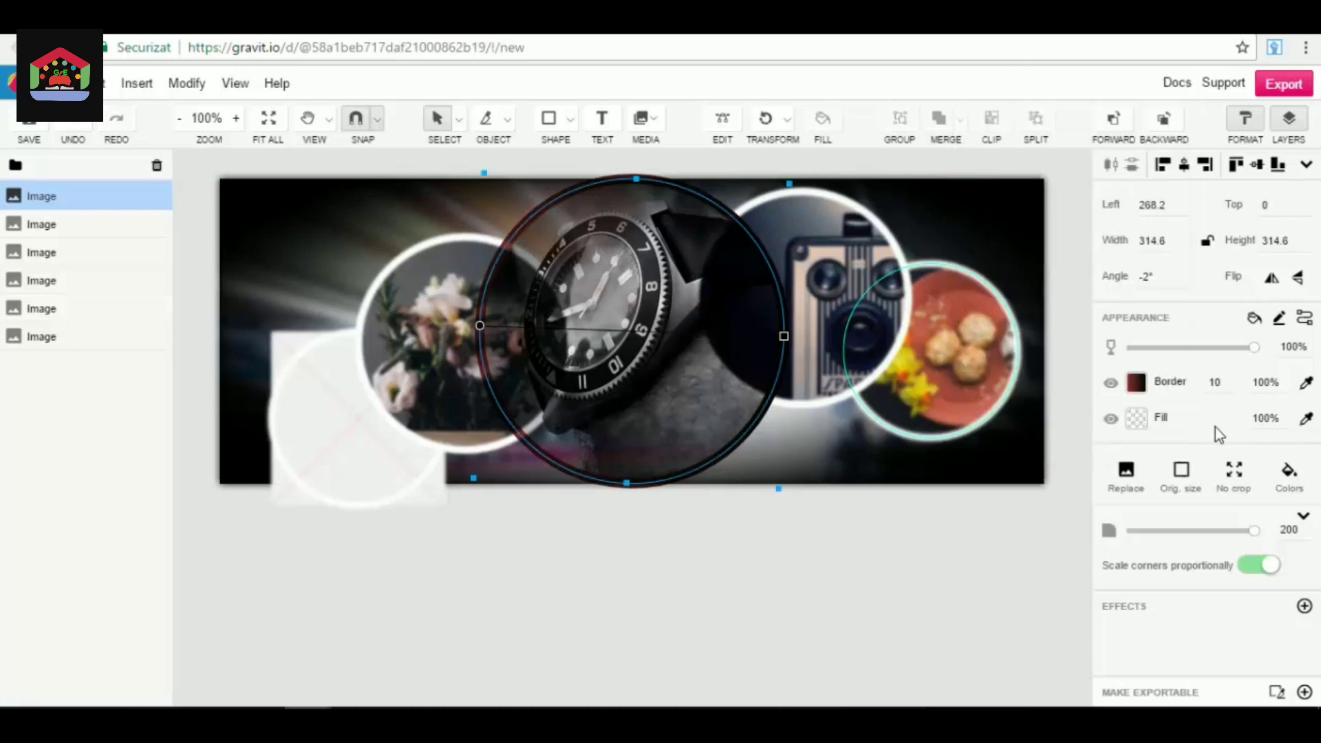
# Look at the watch image's fill colour options and close them without changing the fill.
pyautogui.click(1136, 419)
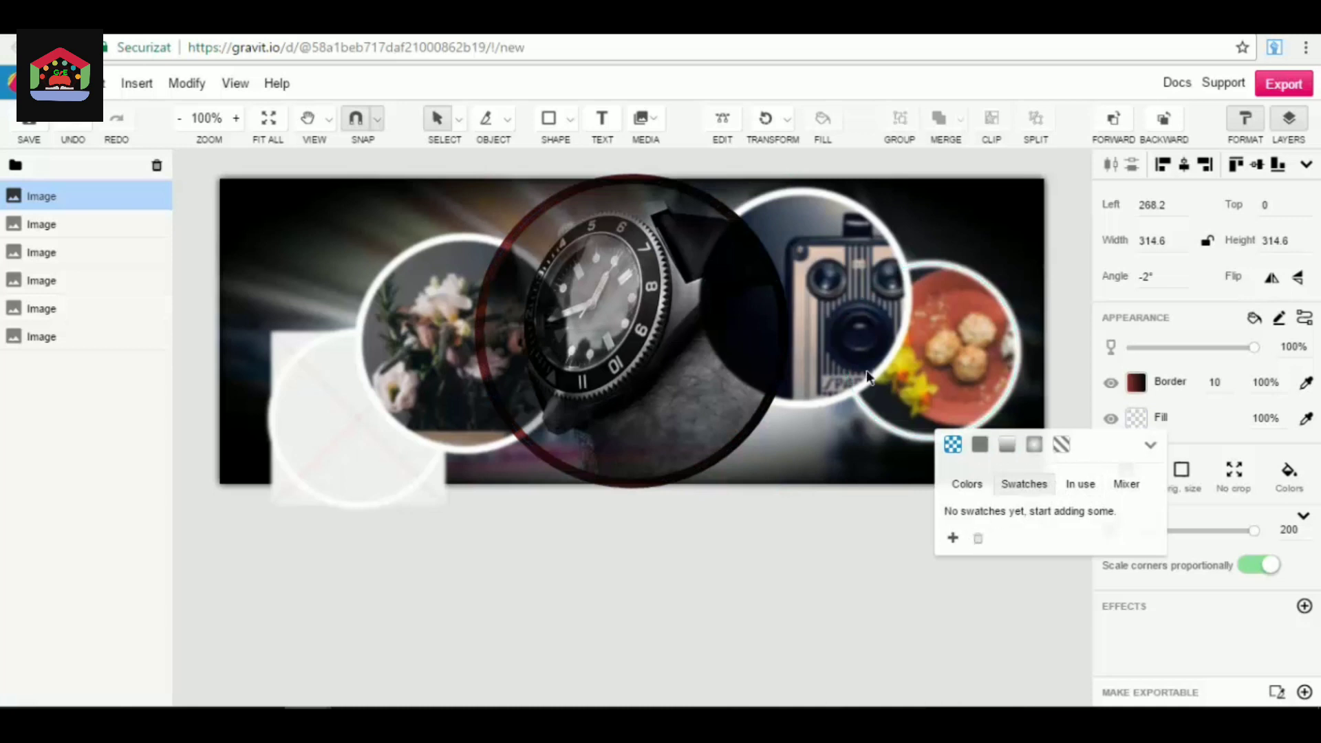
pyautogui.click(1209, 410)
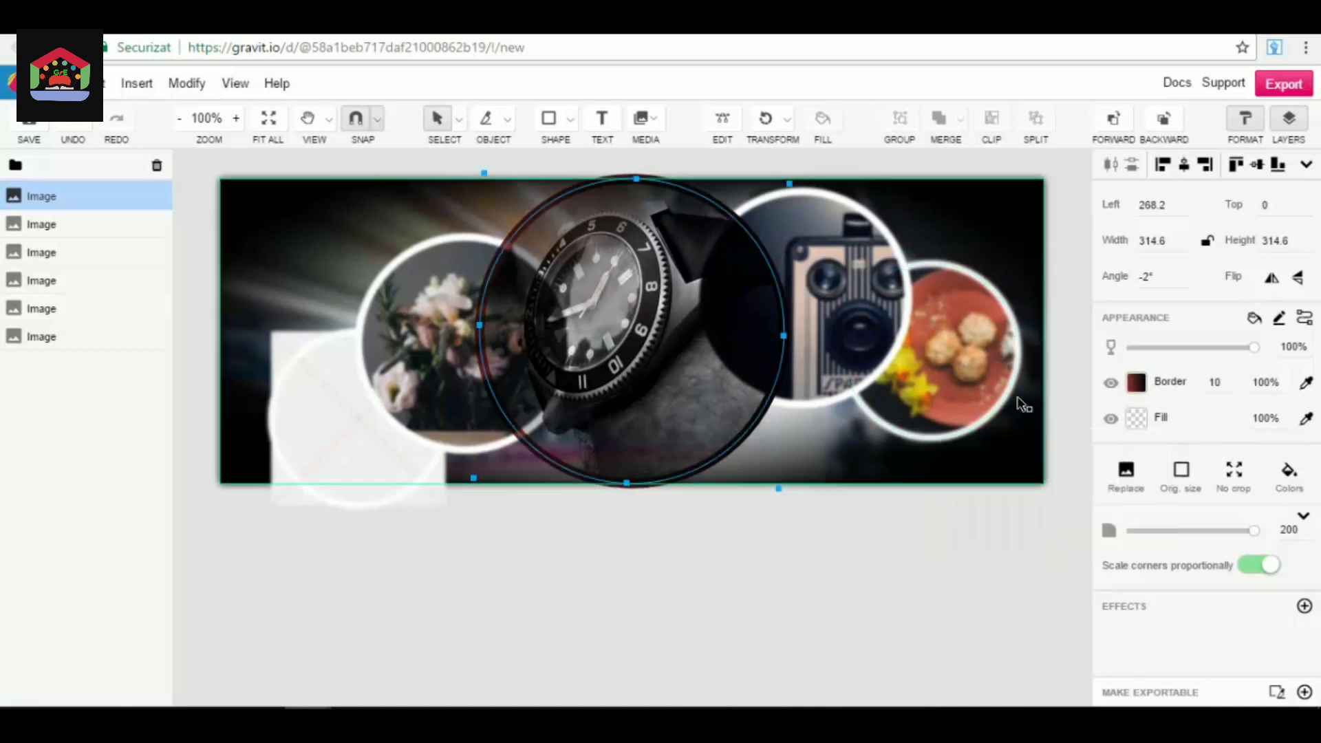
pyautogui.scroll(-1, 655, 411)
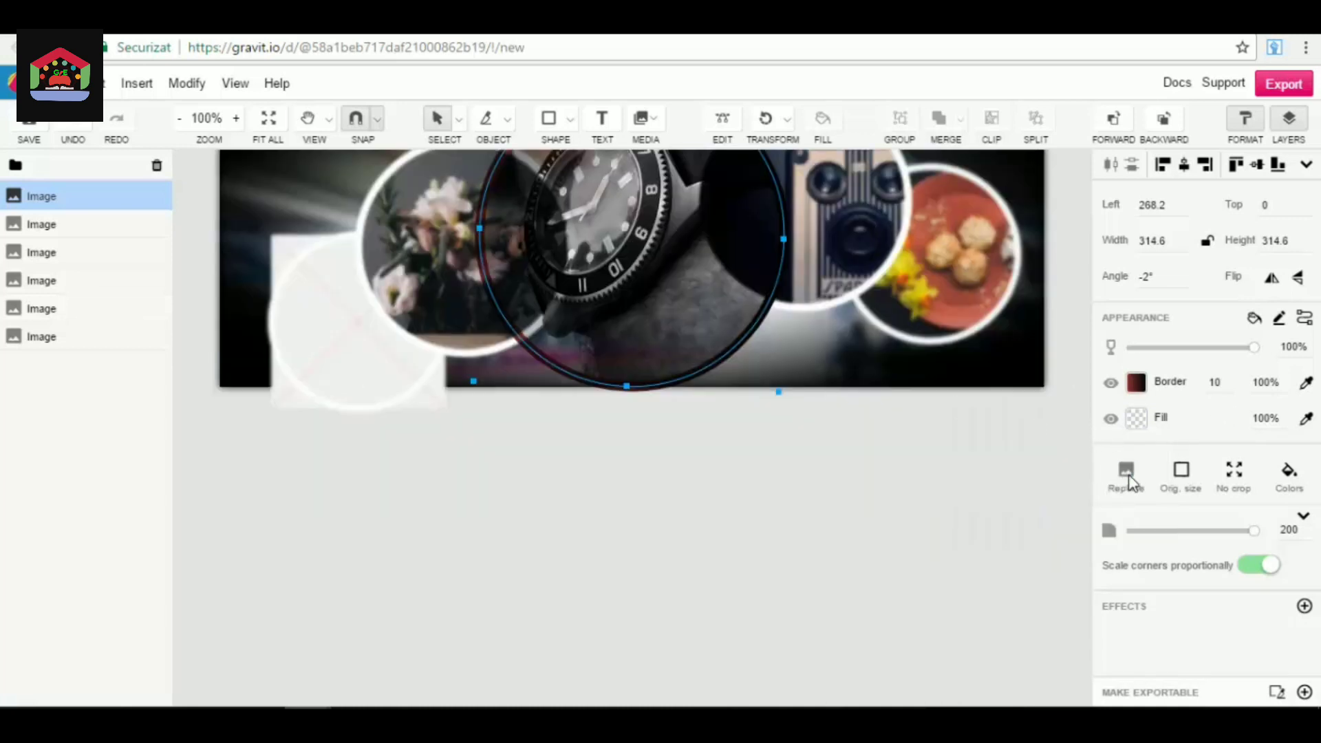
# Run a search for a replacement image for the watch and dismiss it without replacing the picture.
pyautogui.click(1127, 475)
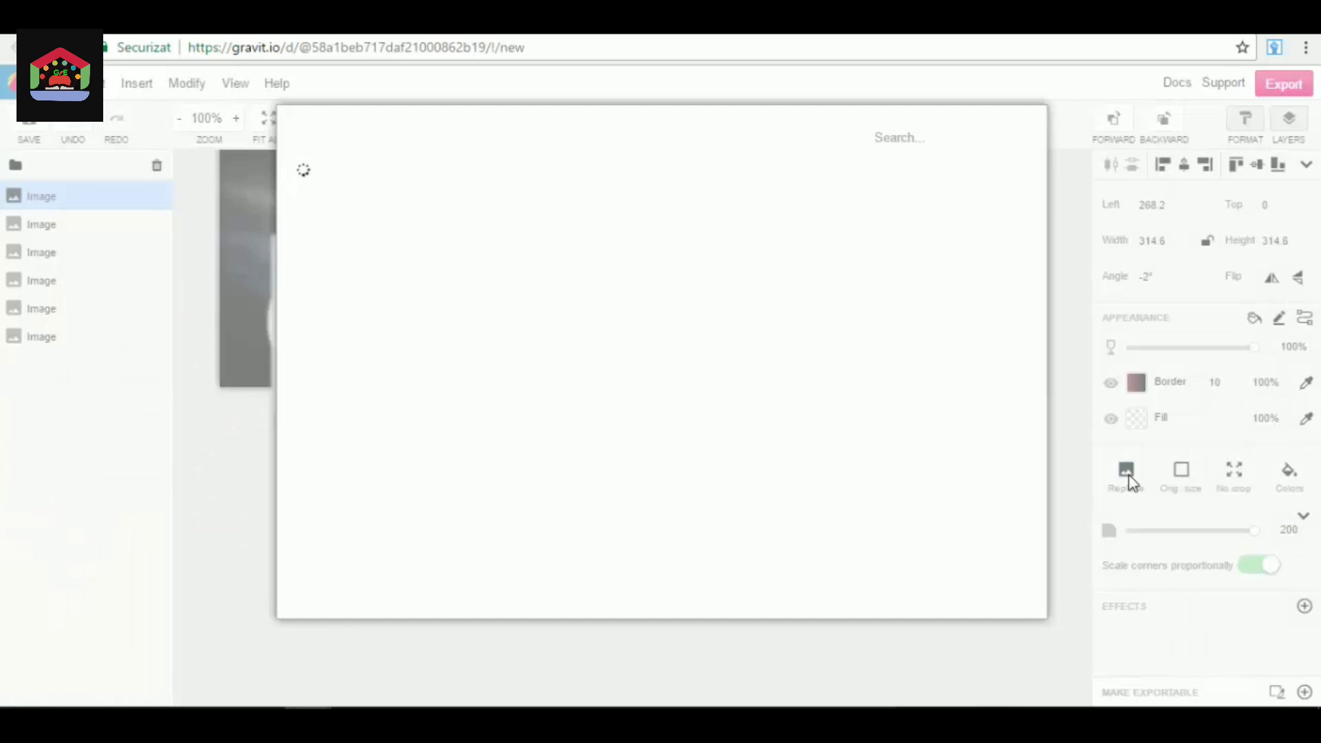
pyautogui.click(915, 140)
pyautogui.write('city')
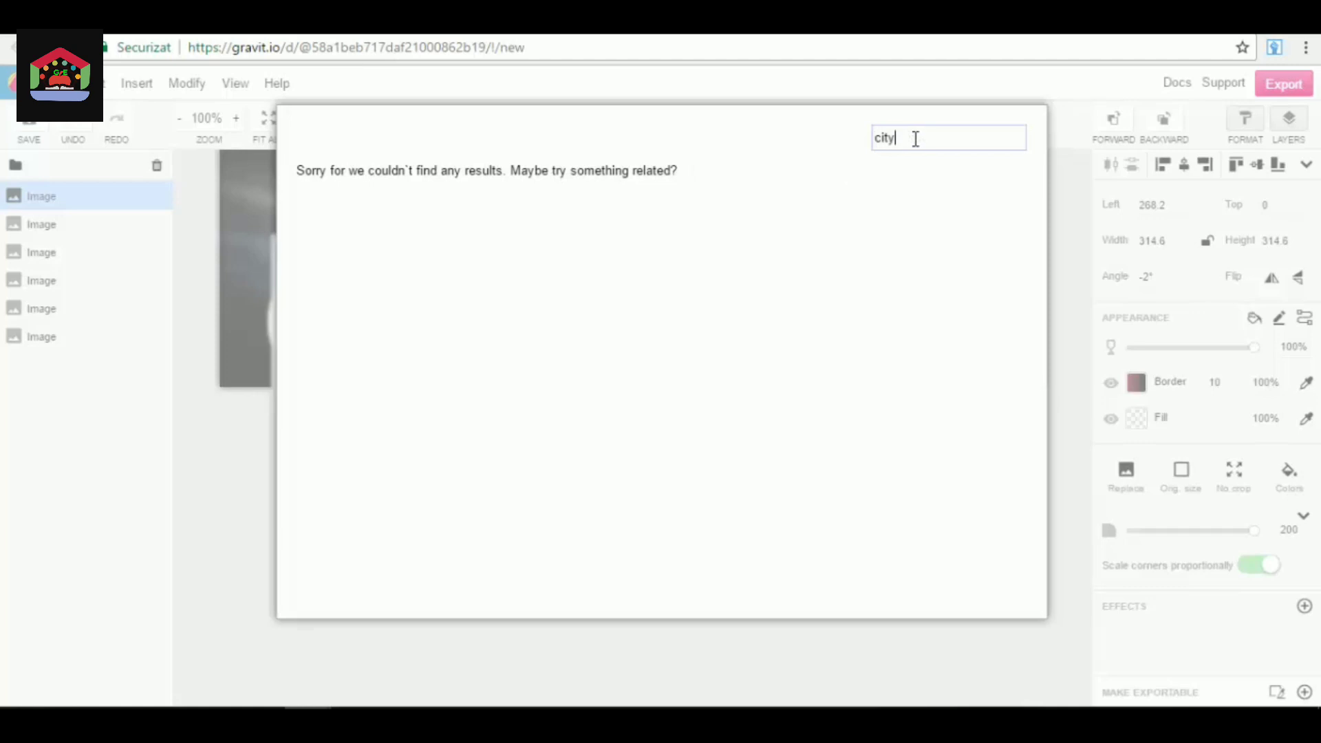
pyautogui.press('Return')
pyautogui.click(1016, 139)
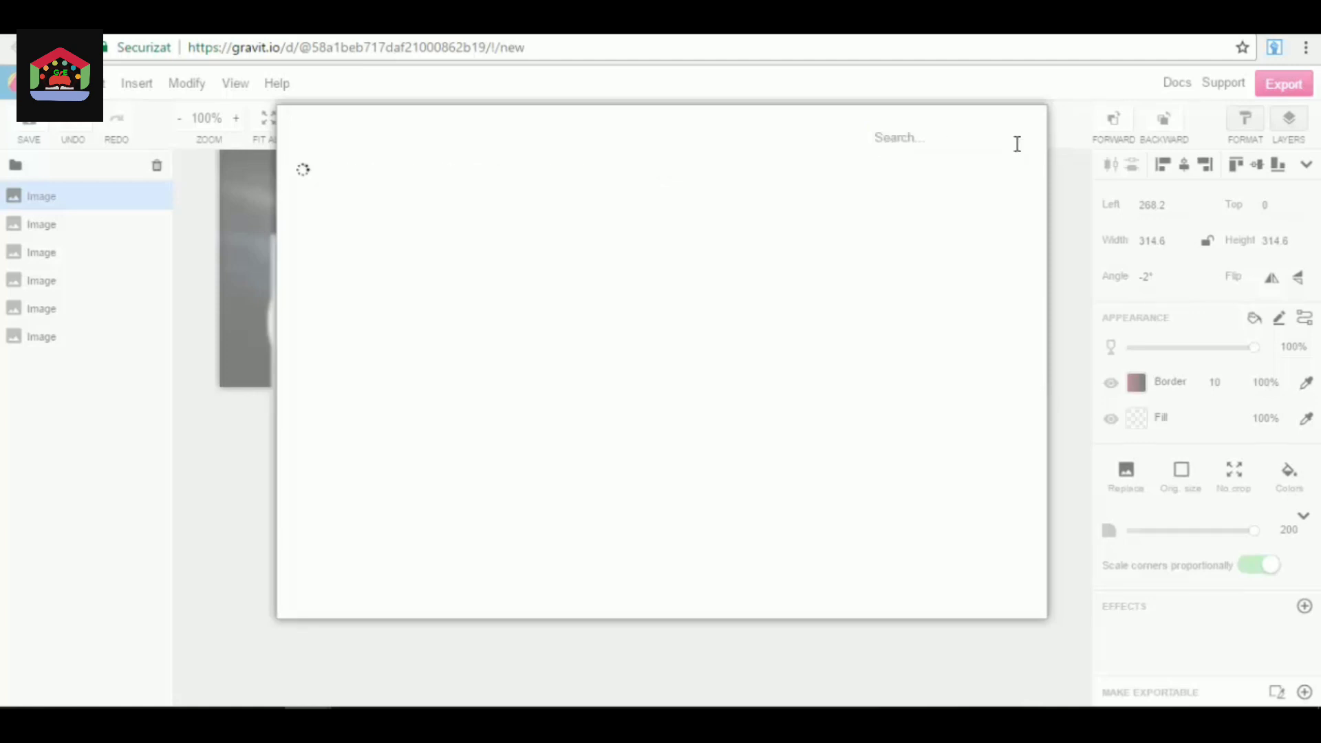
pyautogui.click(1079, 251)
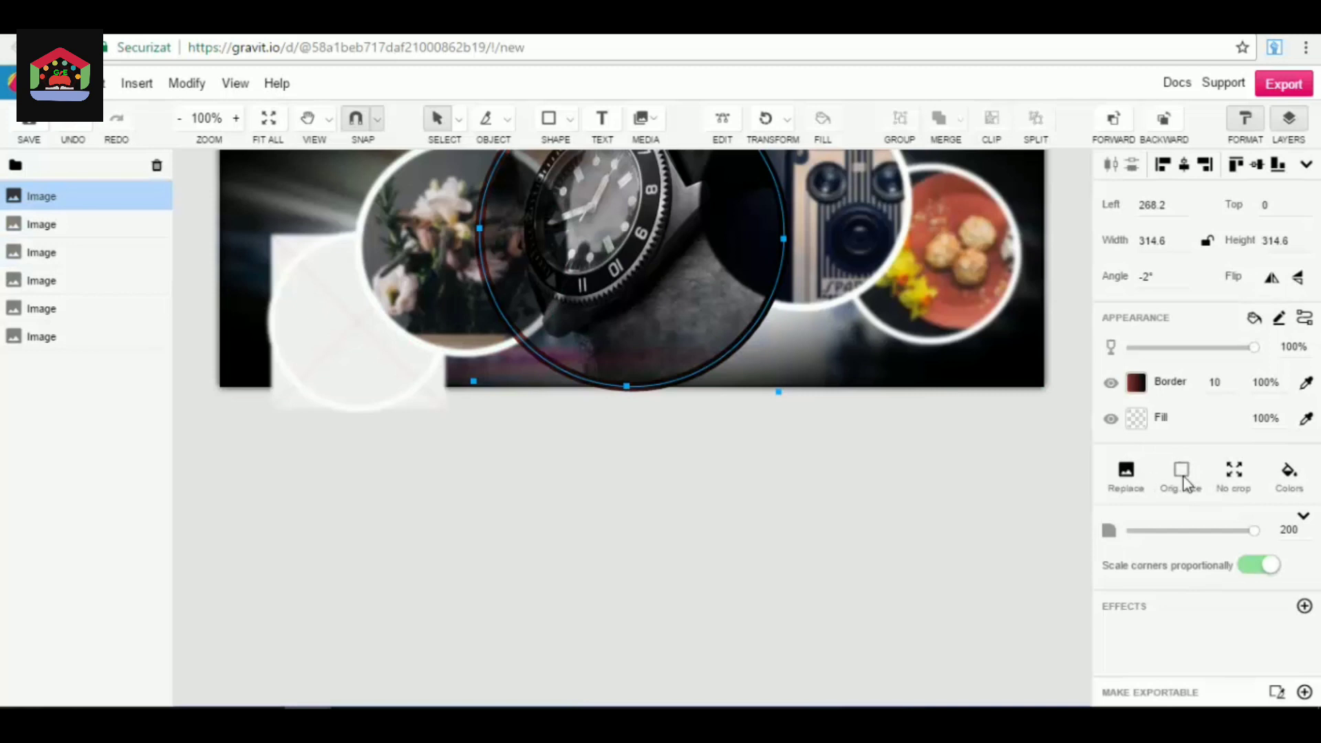
# Display the watch image's colour palette, then reopen the replacement image search and dismiss it.
pyautogui.click(1287, 474)
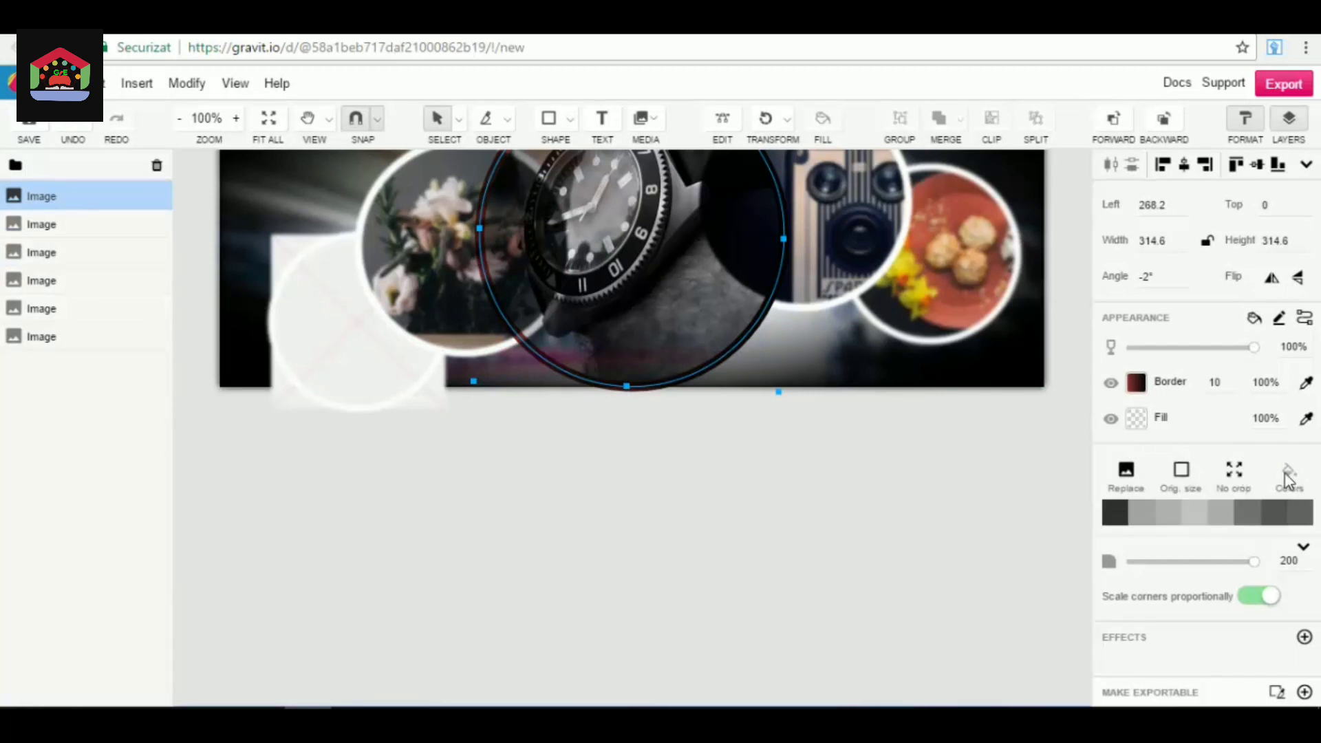
pyautogui.click(1127, 481)
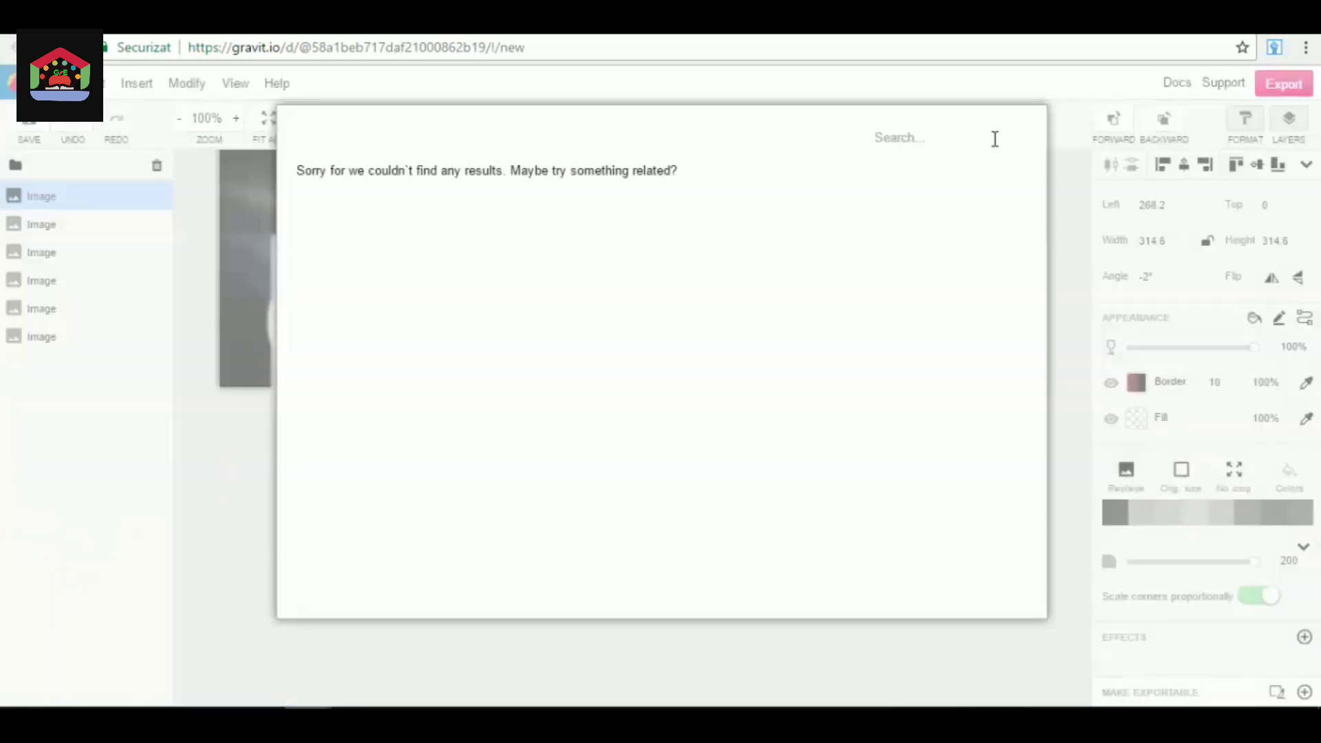
pyautogui.click(990, 84)
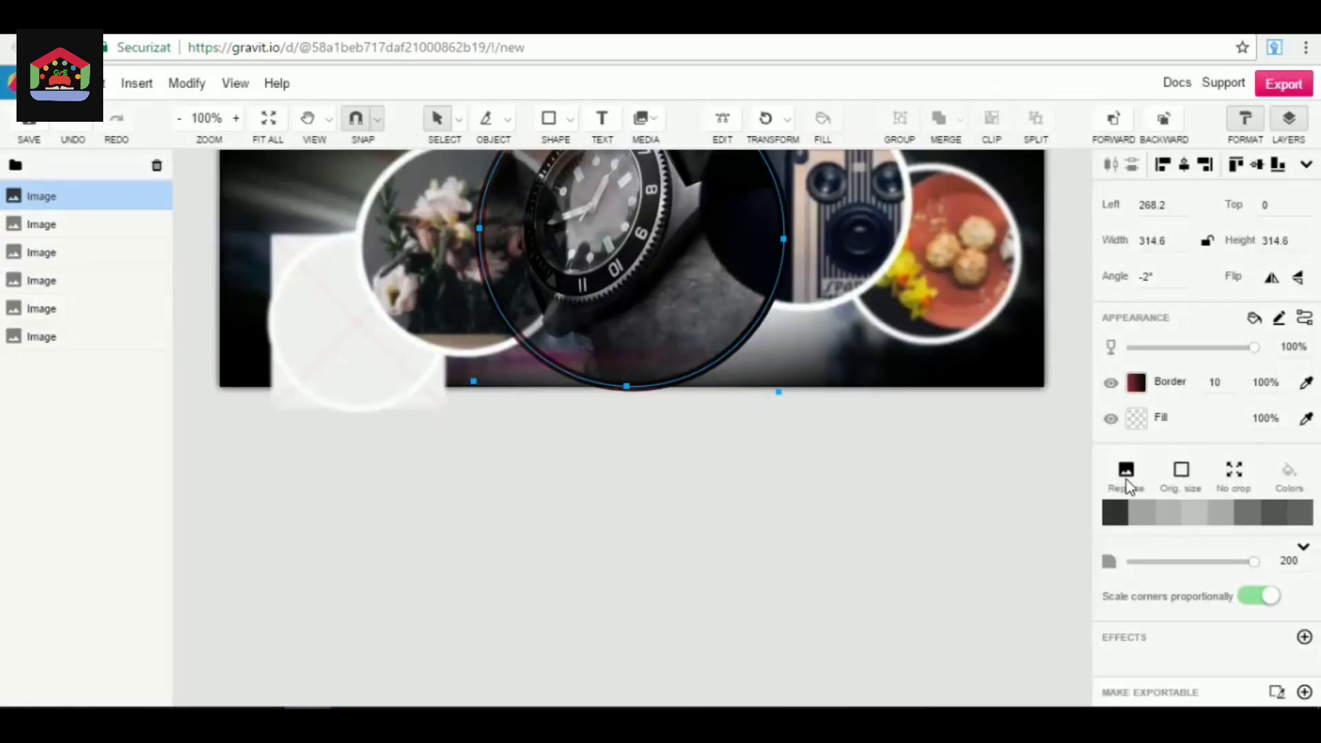
pyautogui.click(1112, 459)
pyautogui.click(1096, 364)
# Try showing the watch image uncropped at 1079 × 719 with a corner radius of 360, and undo these changes.
pyautogui.scroll(-2, 1174, 526)
pyautogui.click(1215, 487)
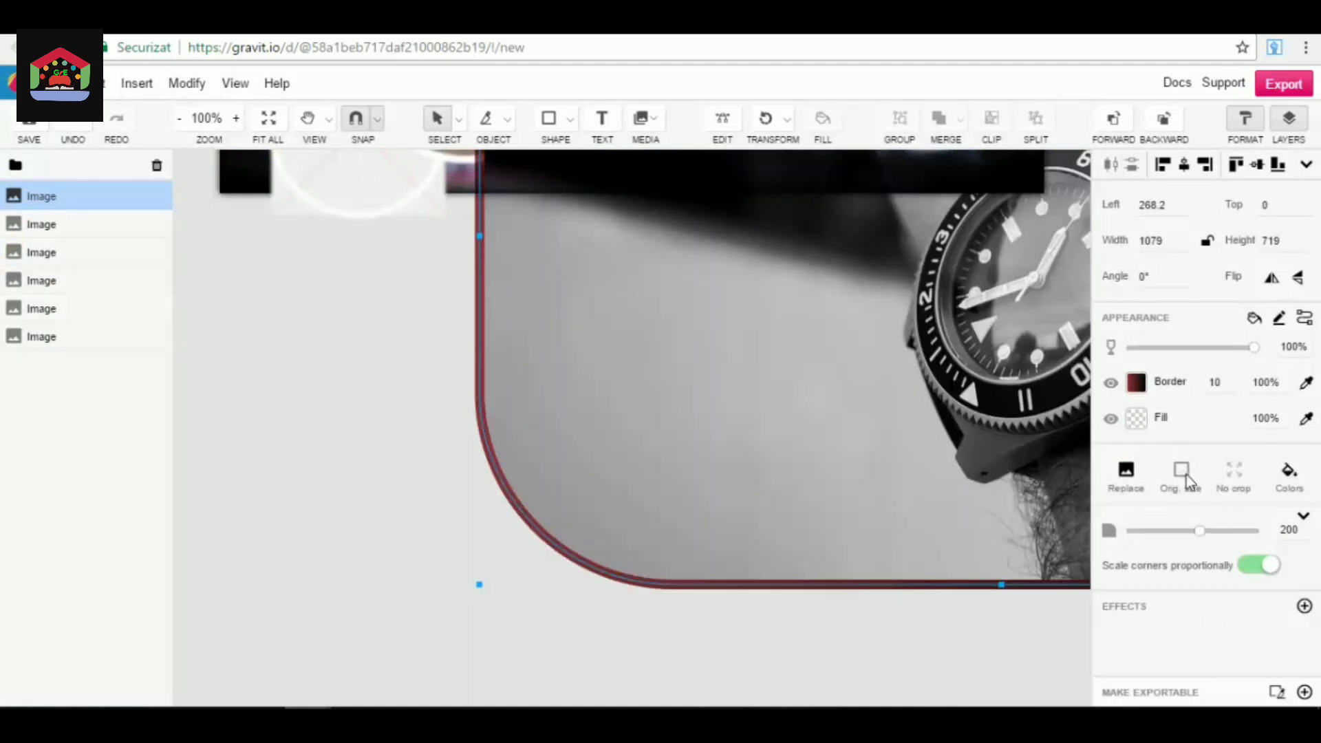
pyautogui.click(1135, 476)
pyautogui.press('Escape')
pyautogui.click(1289, 476)
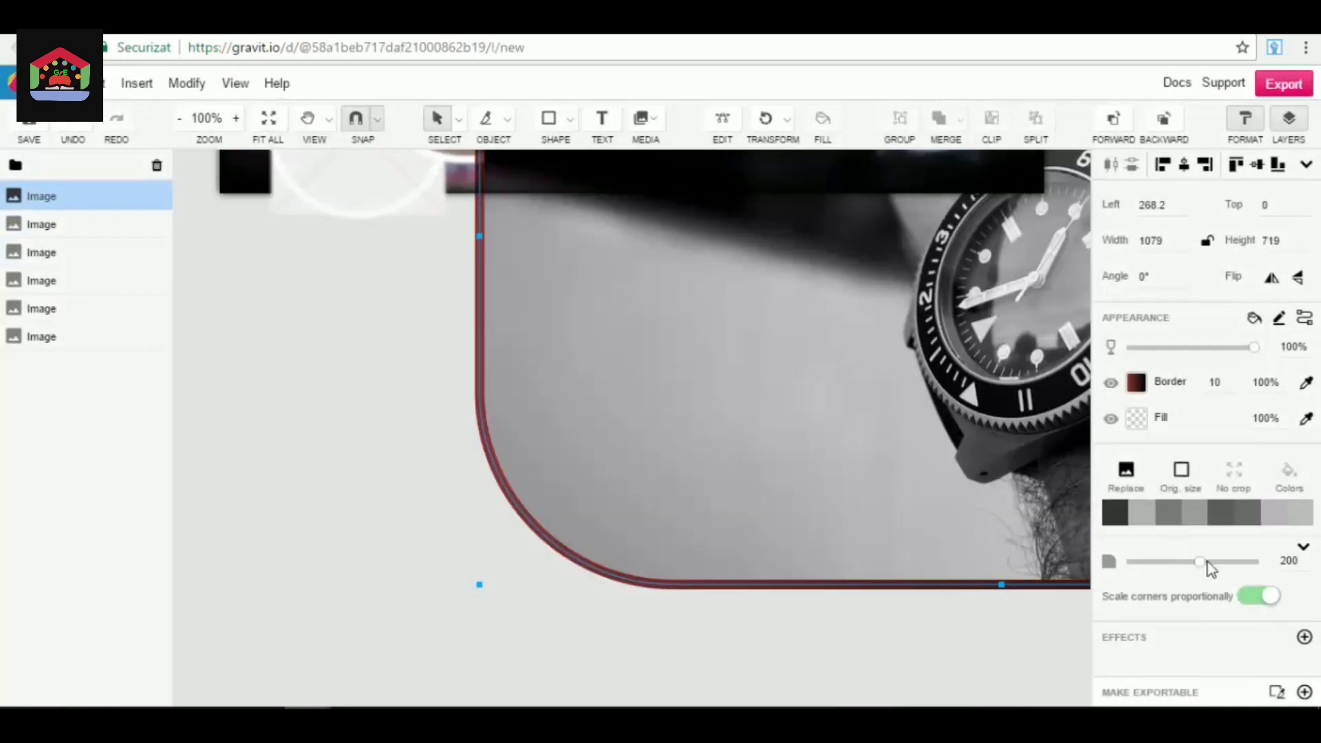
pyautogui.moveTo(1198, 562); pyautogui.dragTo(1289, 580)
pyautogui.scroll(5, 812, 470)
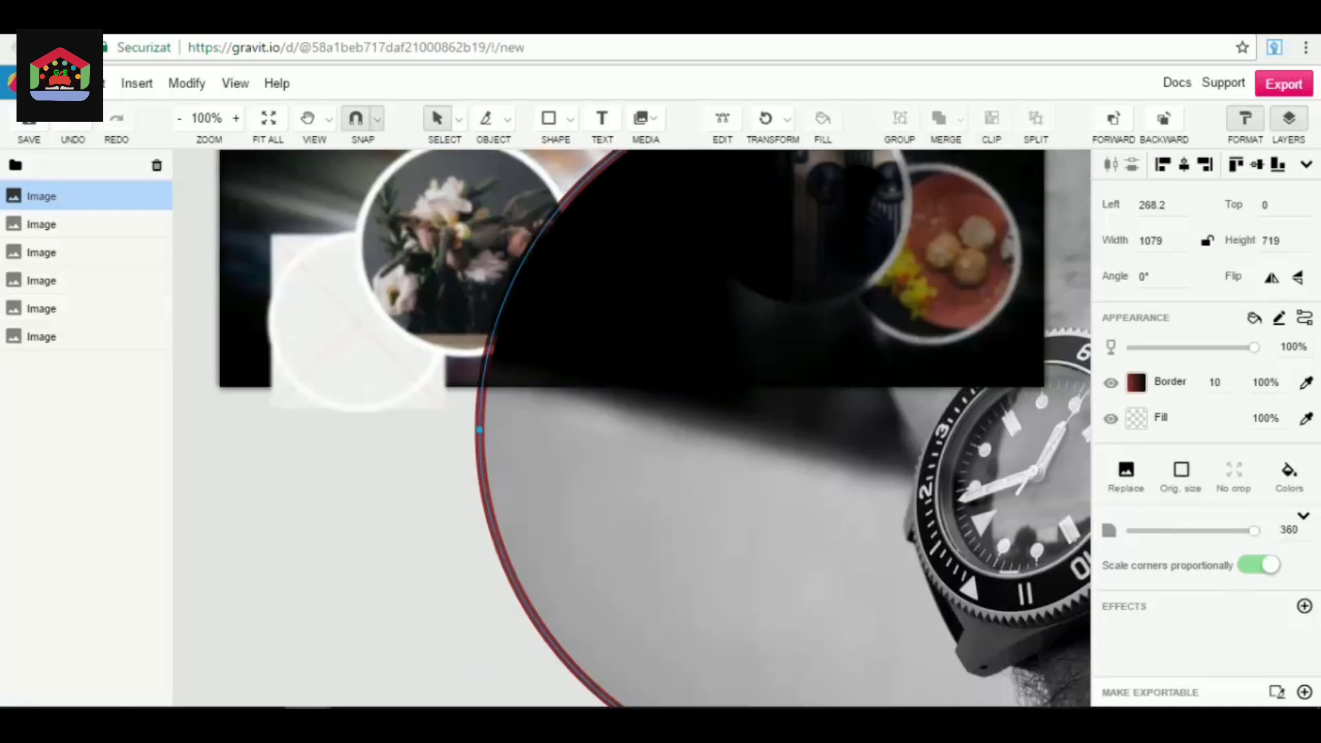
pyautogui.hotkey('ctrl', 'z')
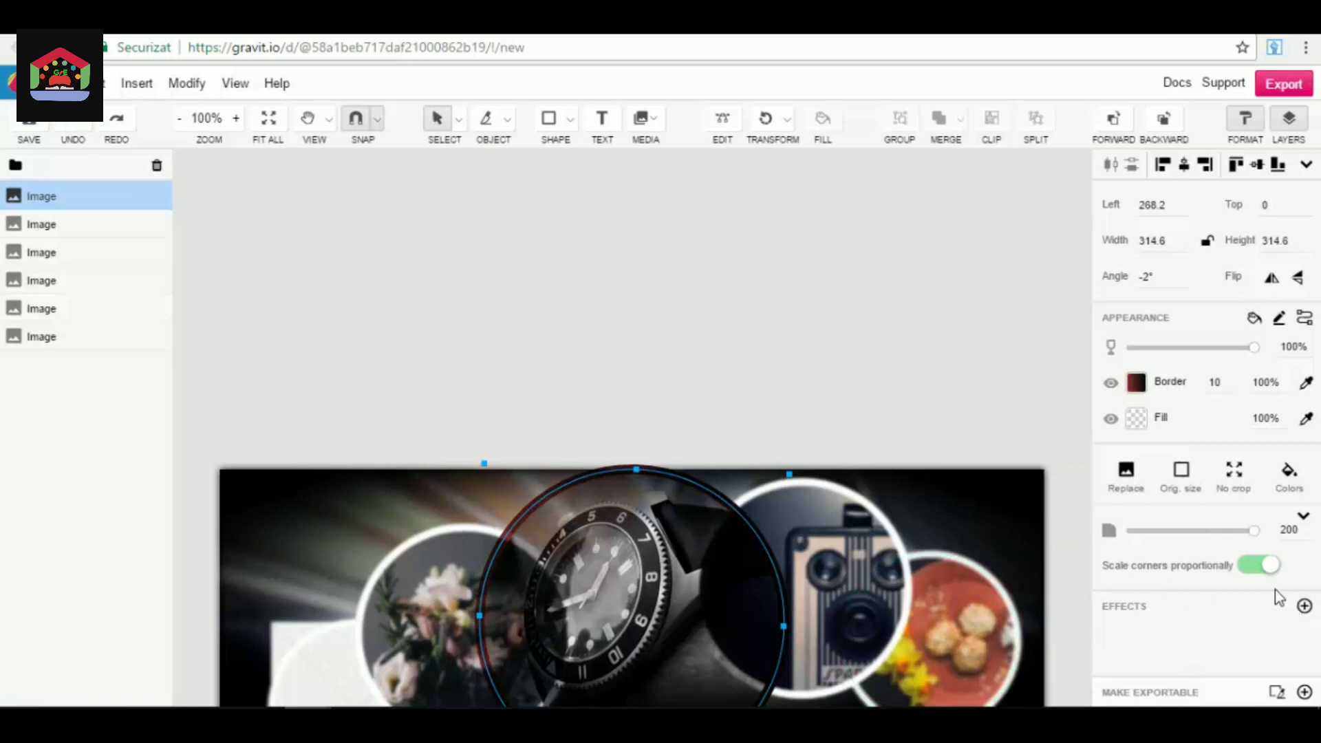
# Toggle proportional corner scaling off and back on, and shrink the watch image to about 293.5 × 288.
pyautogui.click(1269, 571)
pyautogui.click(1268, 569)
pyautogui.moveTo(634, 471); pyautogui.dragTo(691, 497)
pyautogui.moveTo(482, 493)
pyautogui.mouseDown()
pyautogui.moveTo(415, 450)
pyautogui.moveTo(381, 410)
pyautogui.moveTo(386, 387)
pyautogui.moveTo(450, 458)
pyautogui.moveTo(504, 489)
pyautogui.mouseUp()
pyautogui.scroll(-3, 1064, 494)
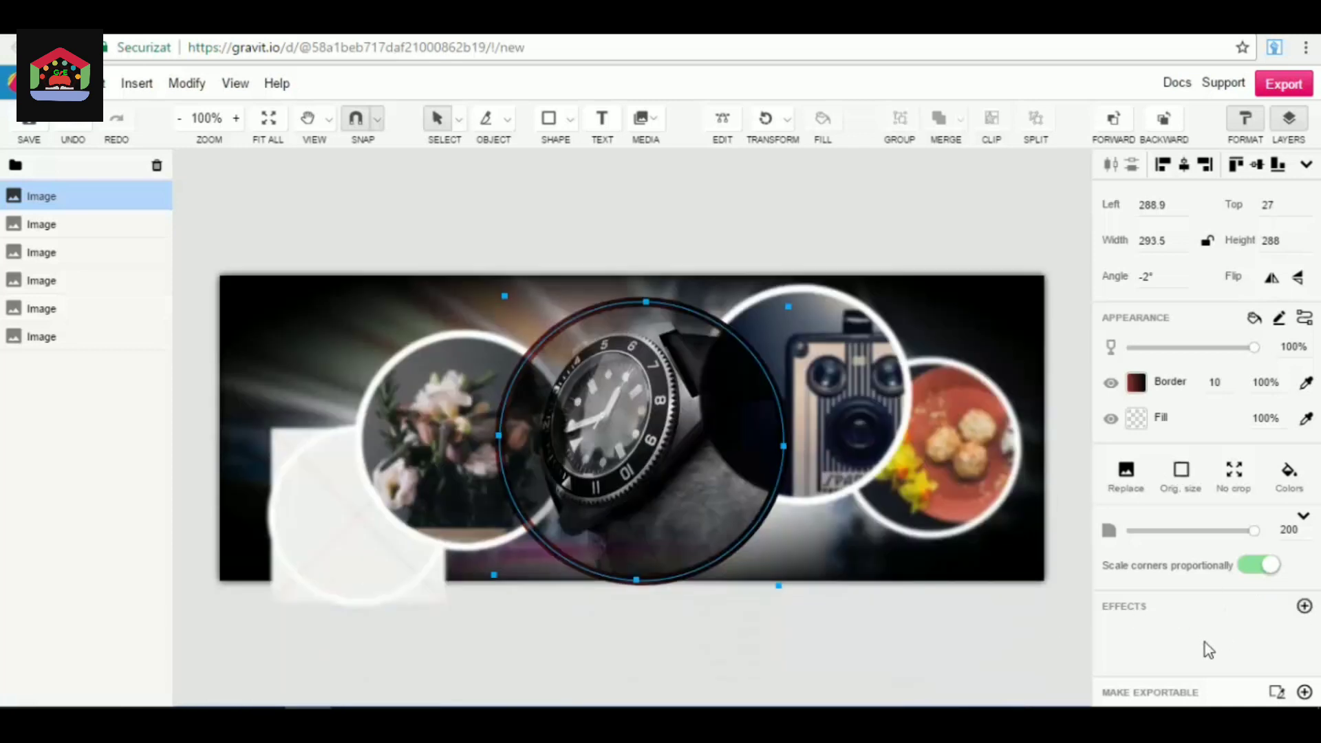
# Add a Fast Blur effect with a radius of 3.1 to the watch image.
pyautogui.click(1305, 607)
pyautogui.moveTo(1229, 276)
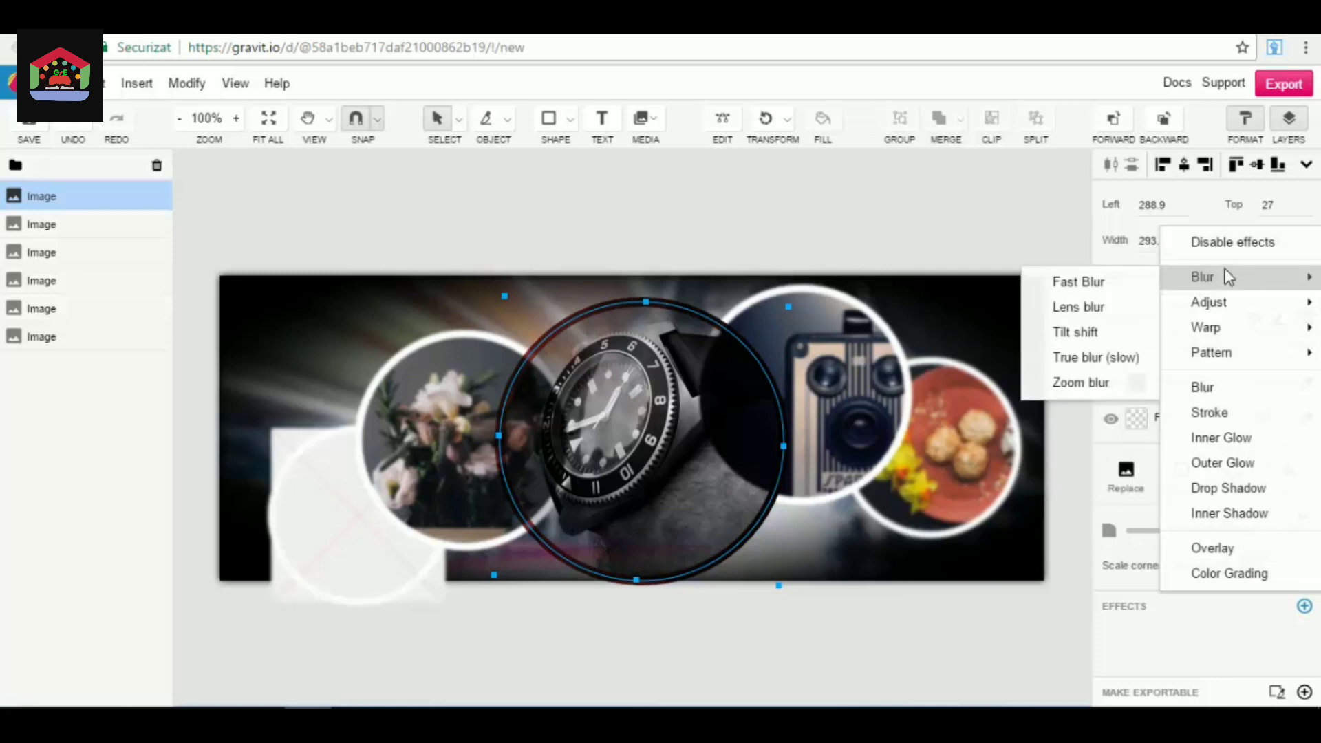
pyautogui.click(1082, 283)
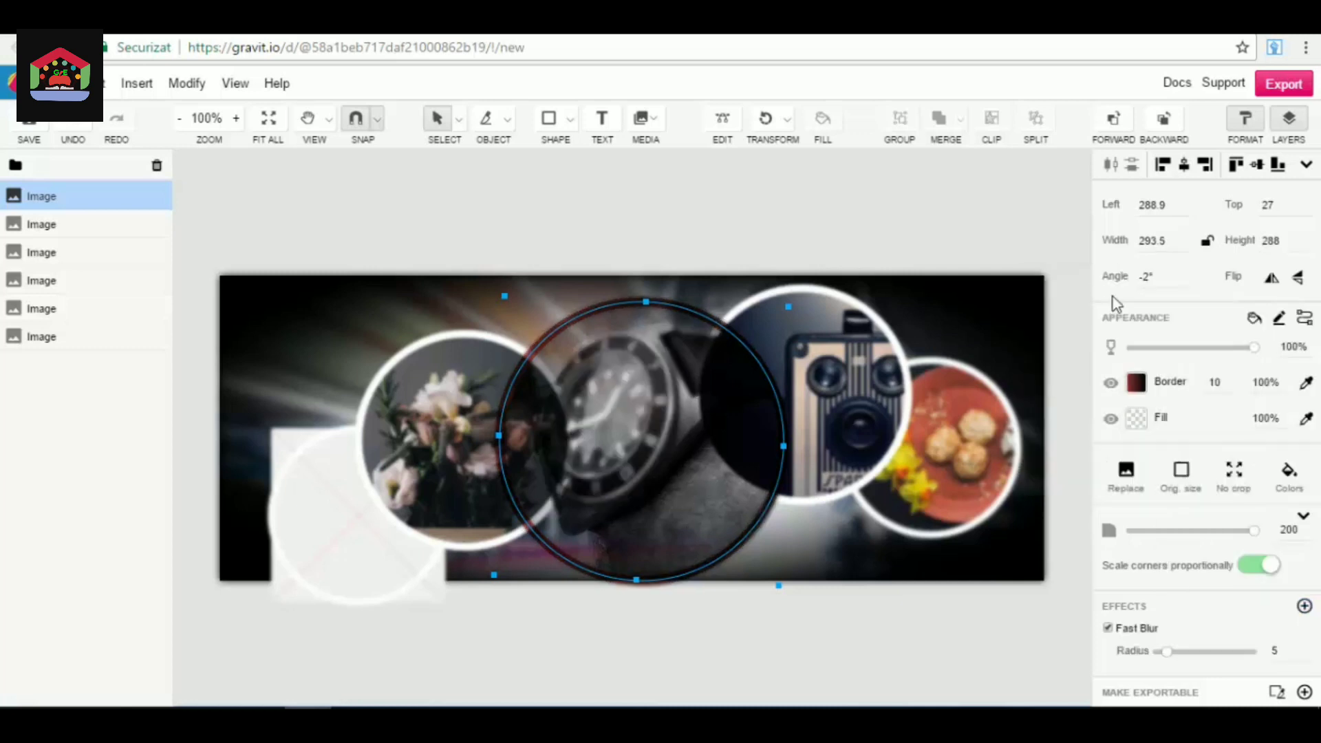
pyautogui.moveTo(1165, 654); pyautogui.dragTo(1163, 652)
# Add an Outer Glow effect to the watch image and set its radius to 0.
pyautogui.click(1304, 605)
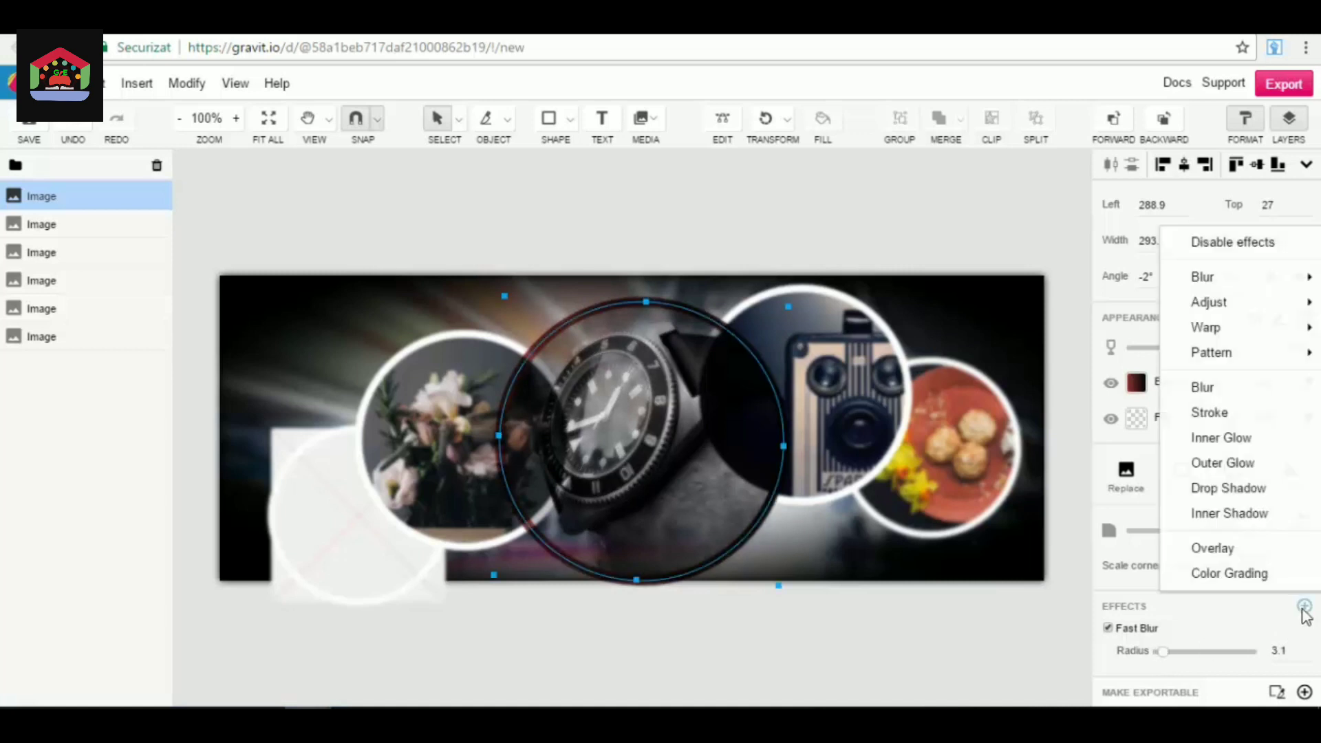
pyautogui.click(1221, 463)
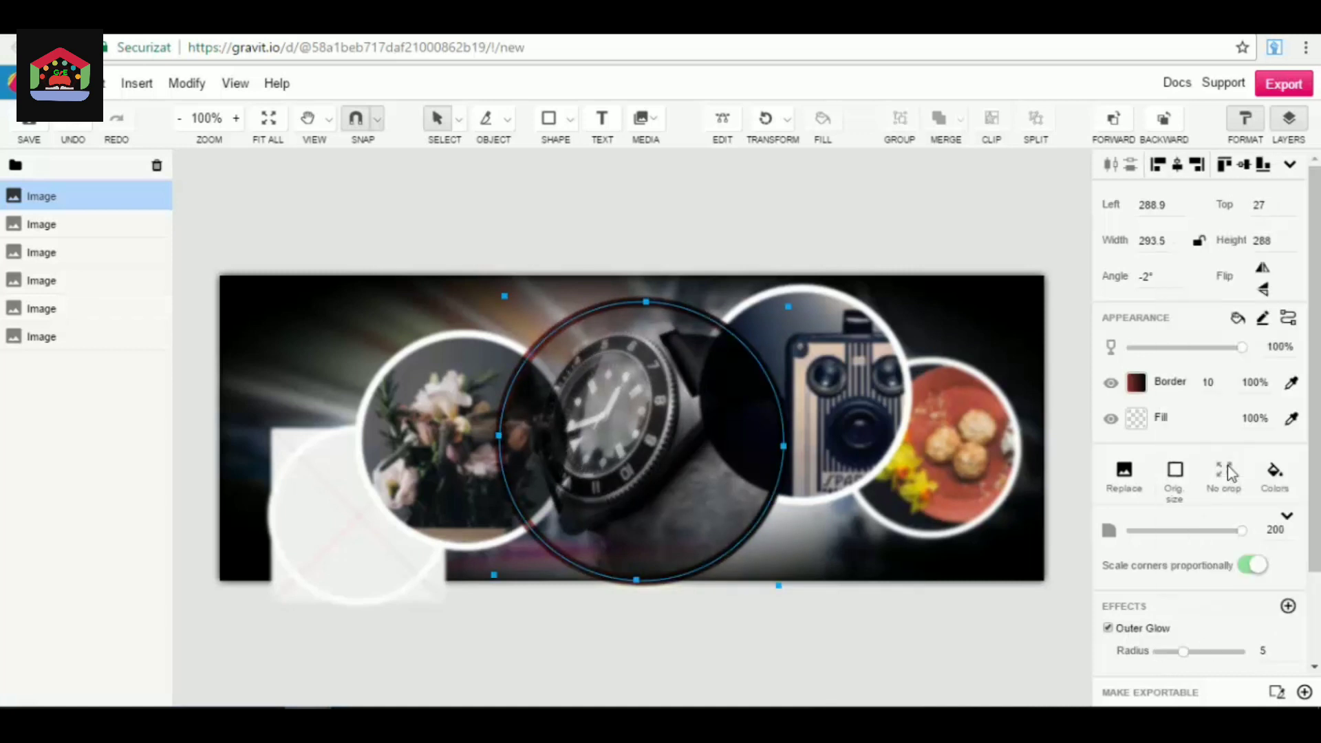
pyautogui.moveTo(1183, 652); pyautogui.dragTo(1100, 659)
# Add a Drop Shadow effect to the watch image and raise the Outer Glow intensity to about 1.728.
pyautogui.click(1288, 606)
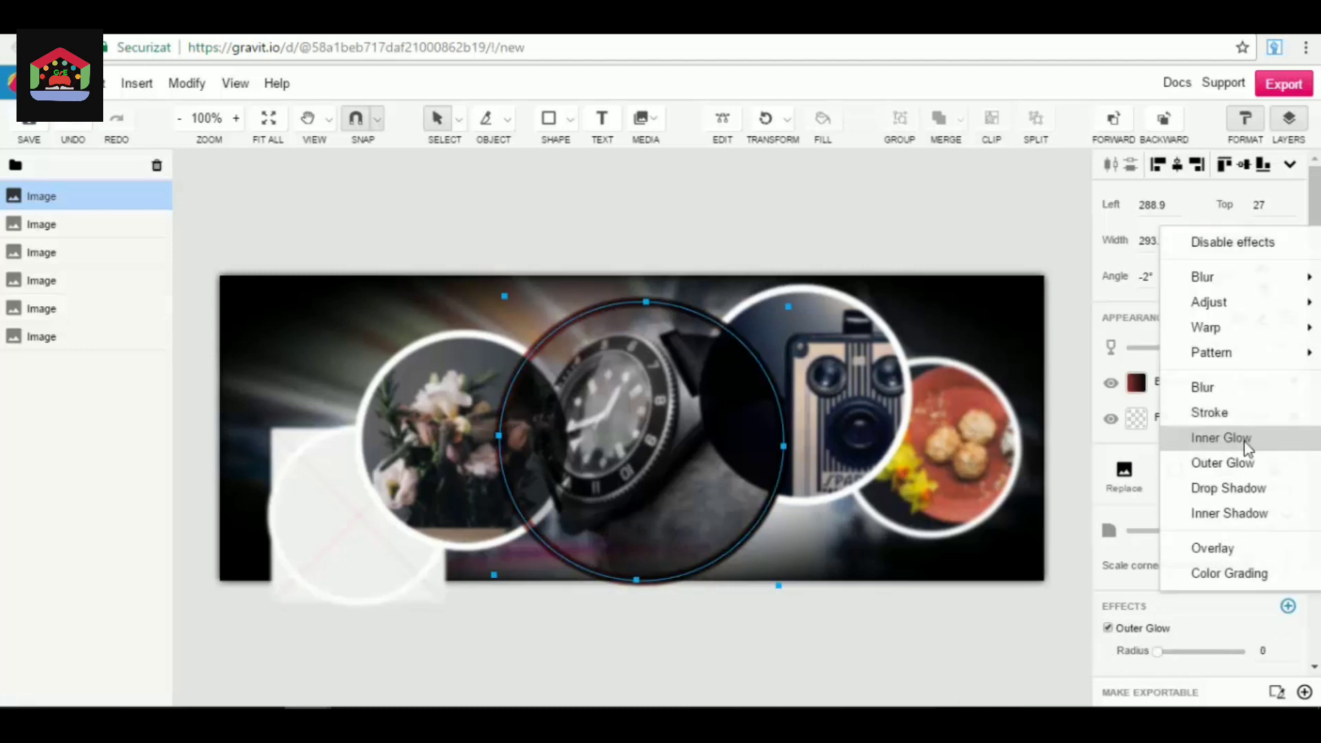
pyautogui.click(1244, 492)
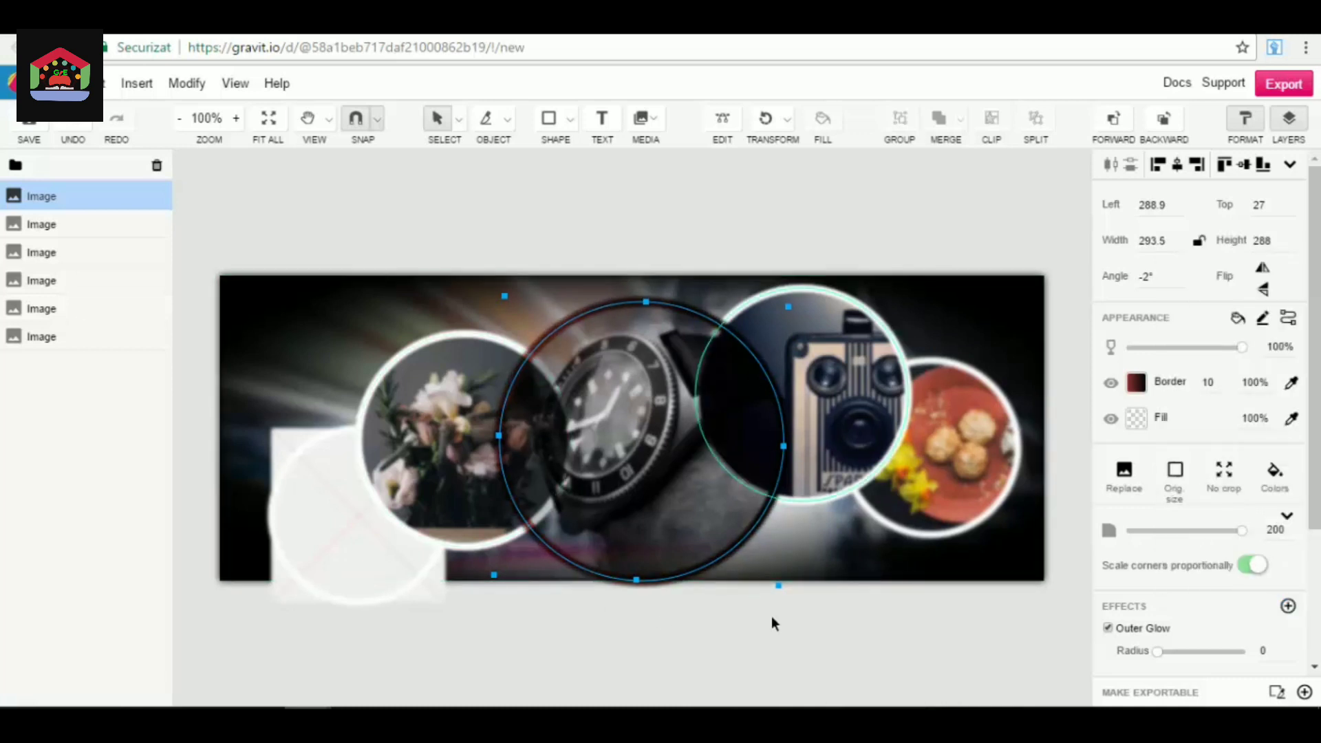
pyautogui.scroll(-3, 1205, 623)
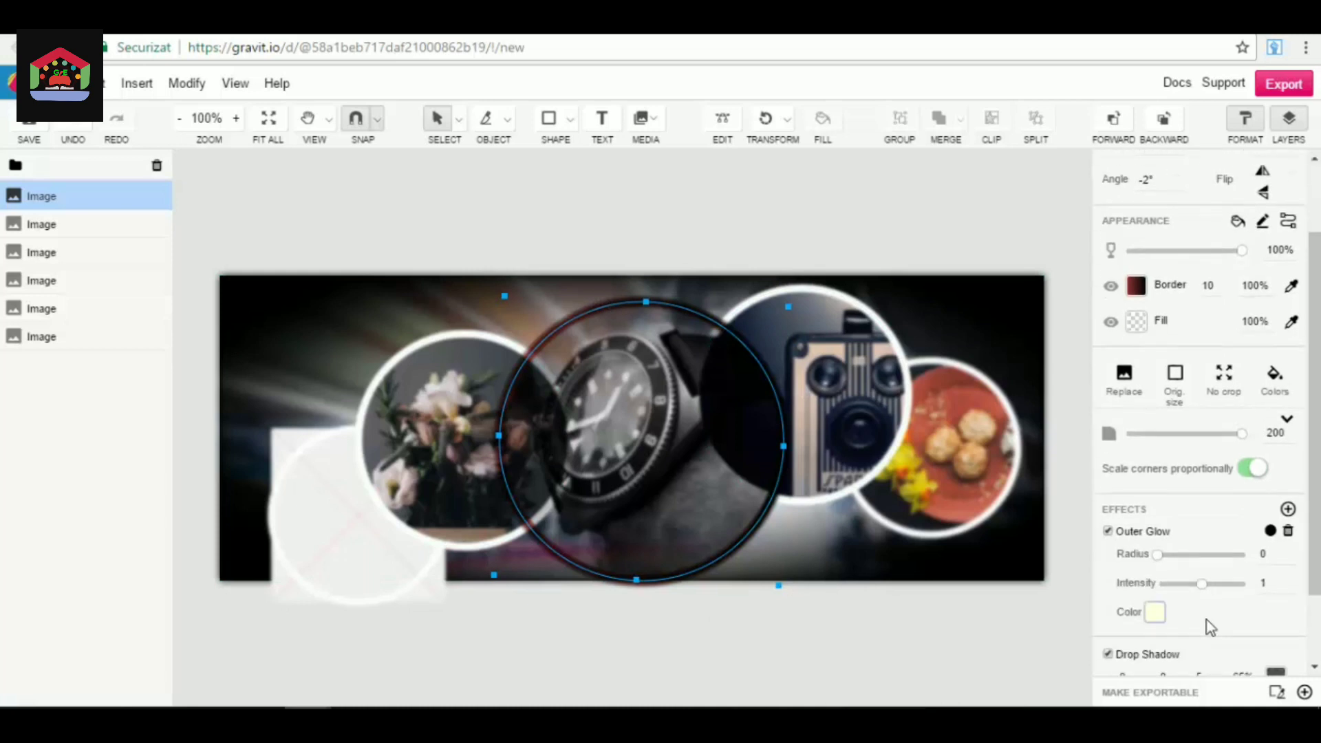
pyautogui.click(1202, 583)
pyautogui.moveTo(1231, 592); pyautogui.dragTo(1232, 592)
# Lower the watch image's Fast Blur radius to its minimum and deselect the image.
pyautogui.scroll(-3, 1214, 571)
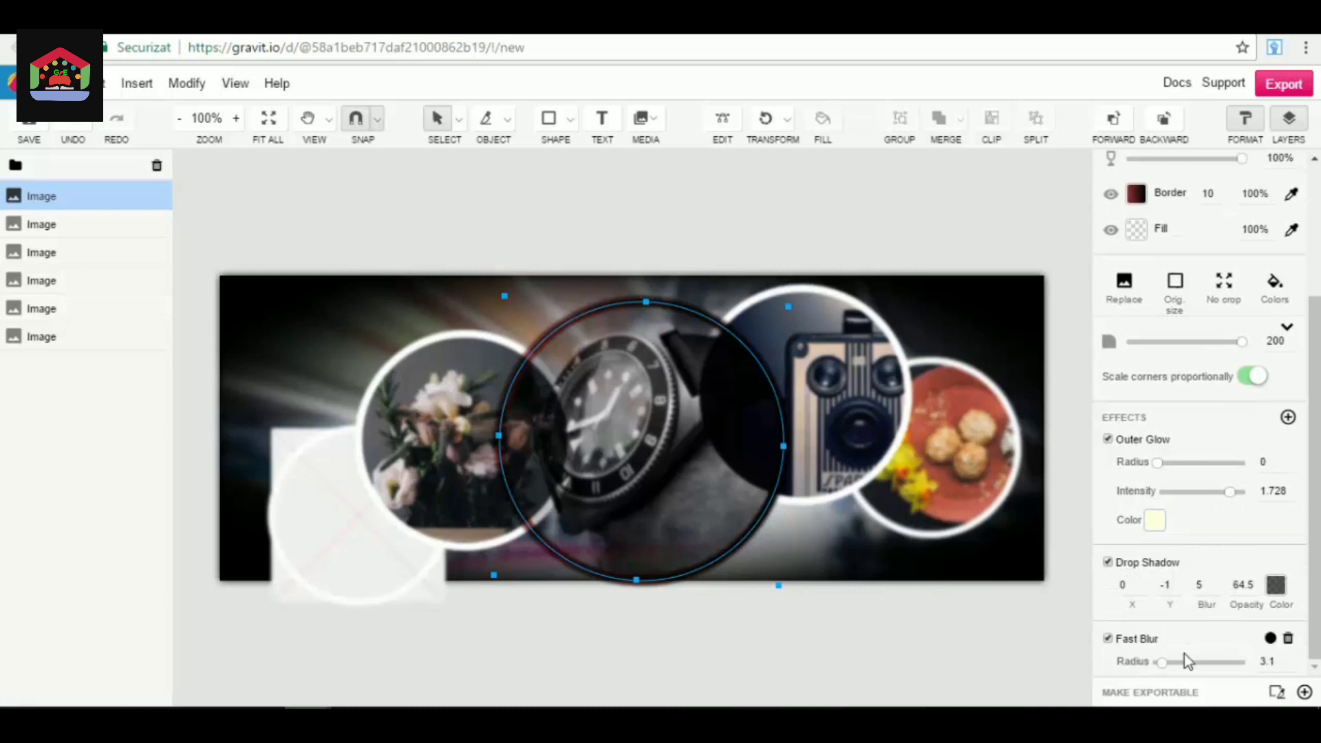
pyautogui.moveTo(1162, 662); pyautogui.dragTo(1121, 658)
pyautogui.scroll(3, 1307, 461)
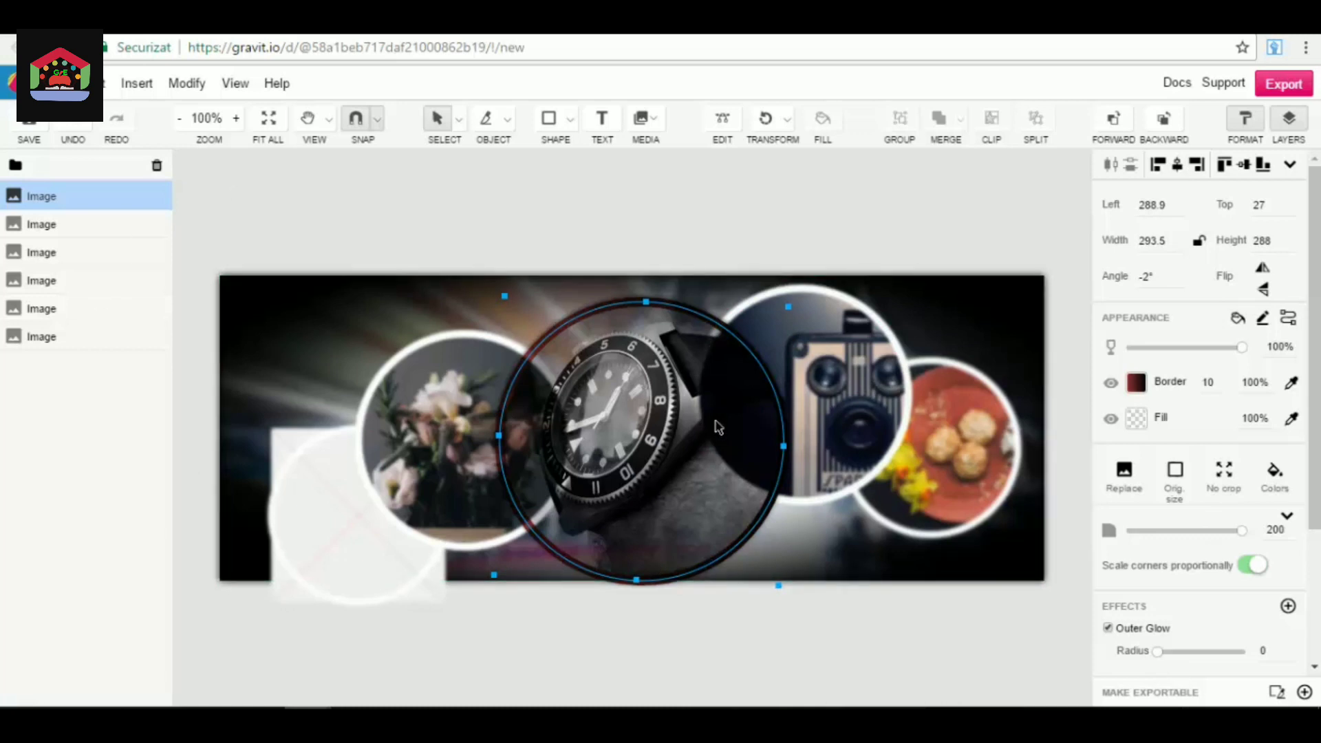
pyautogui.click(747, 231)
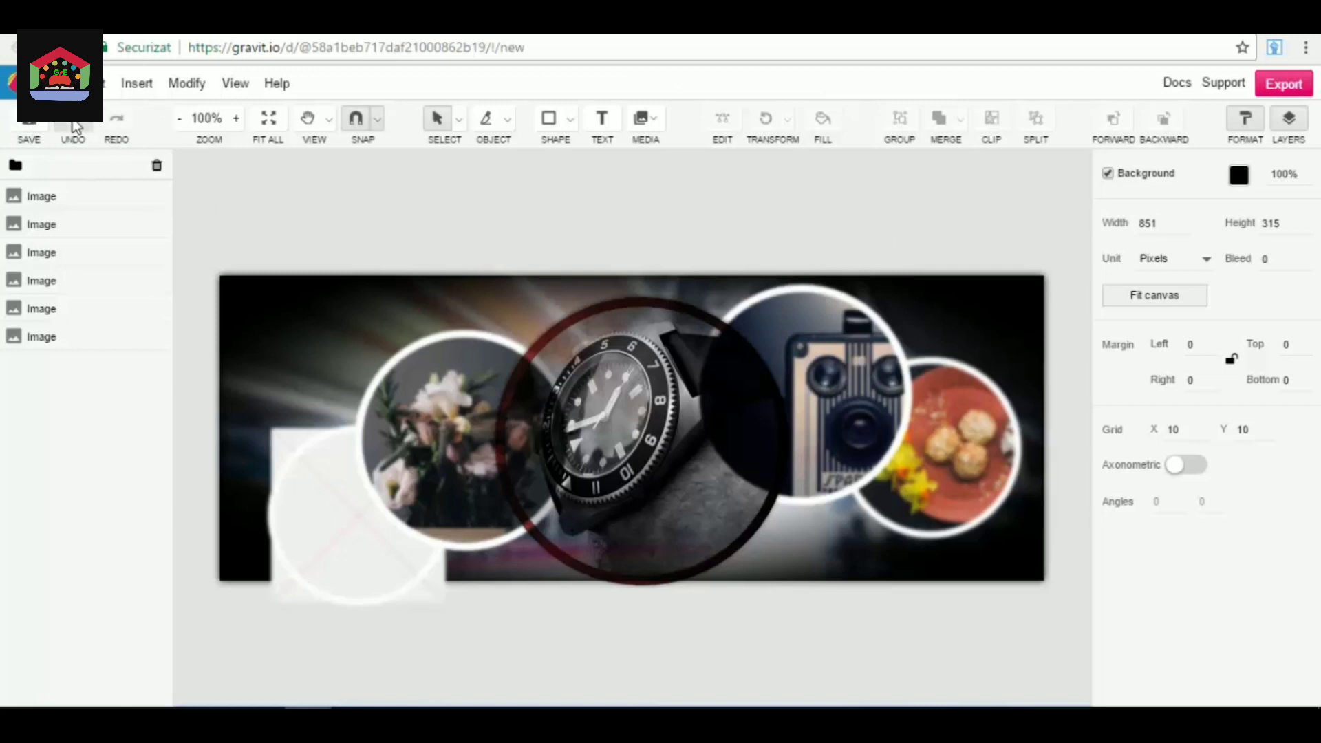
# Fit the whole cover in the view and look through the available selection and object-cutting tools.
pyautogui.click(236, 119)
pyautogui.click(182, 121)
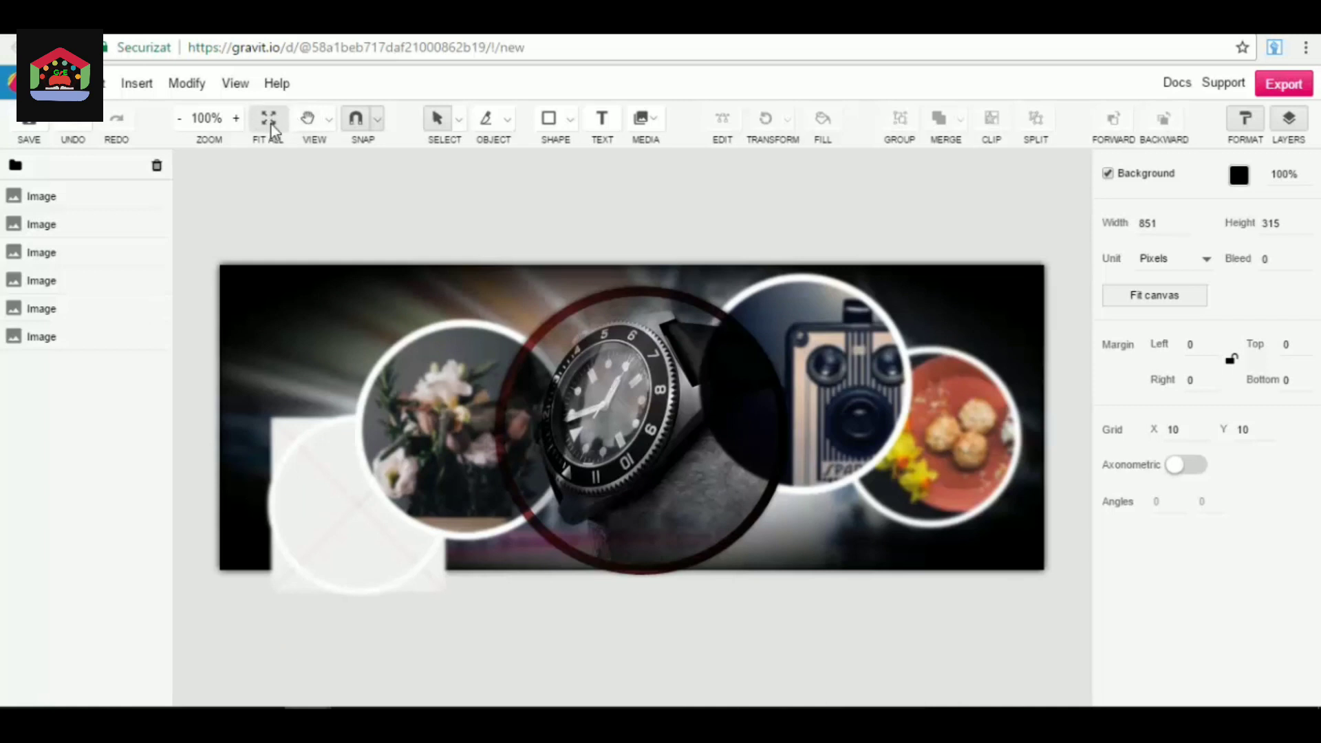
pyautogui.click(270, 122)
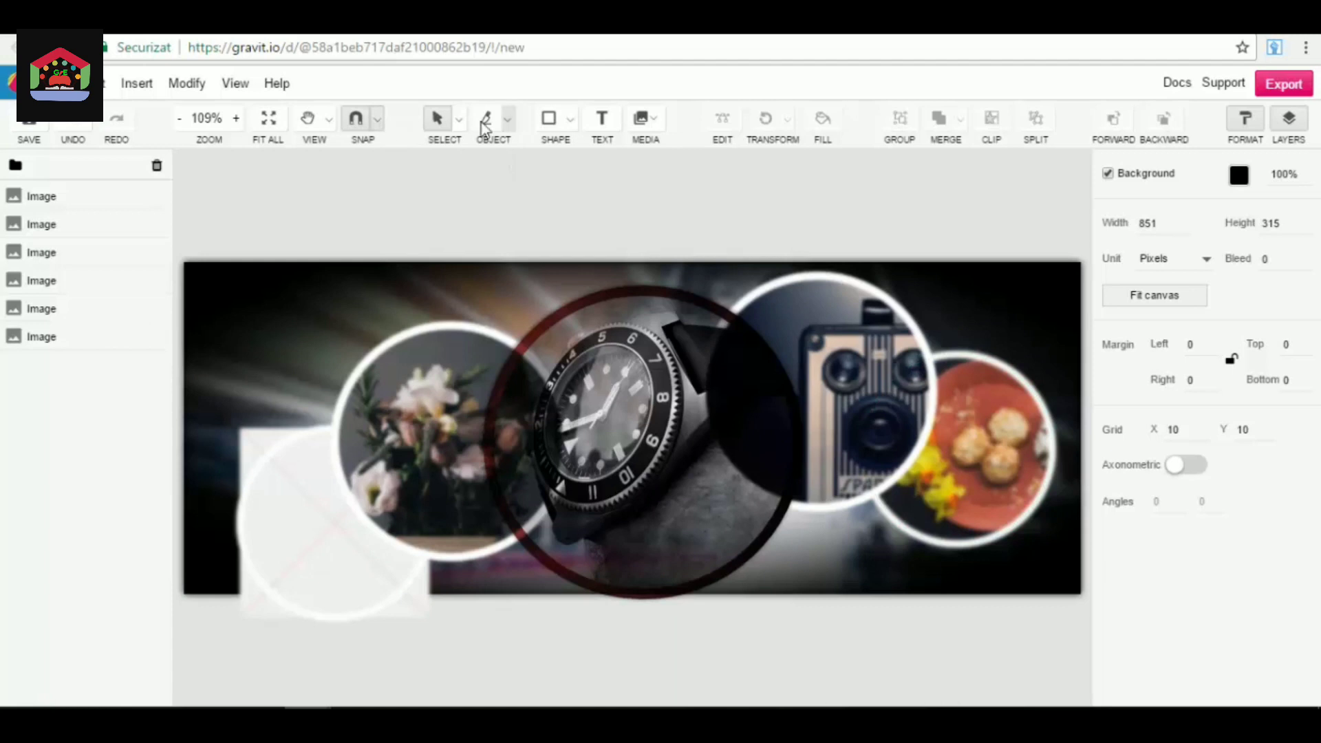
pyautogui.click(456, 124)
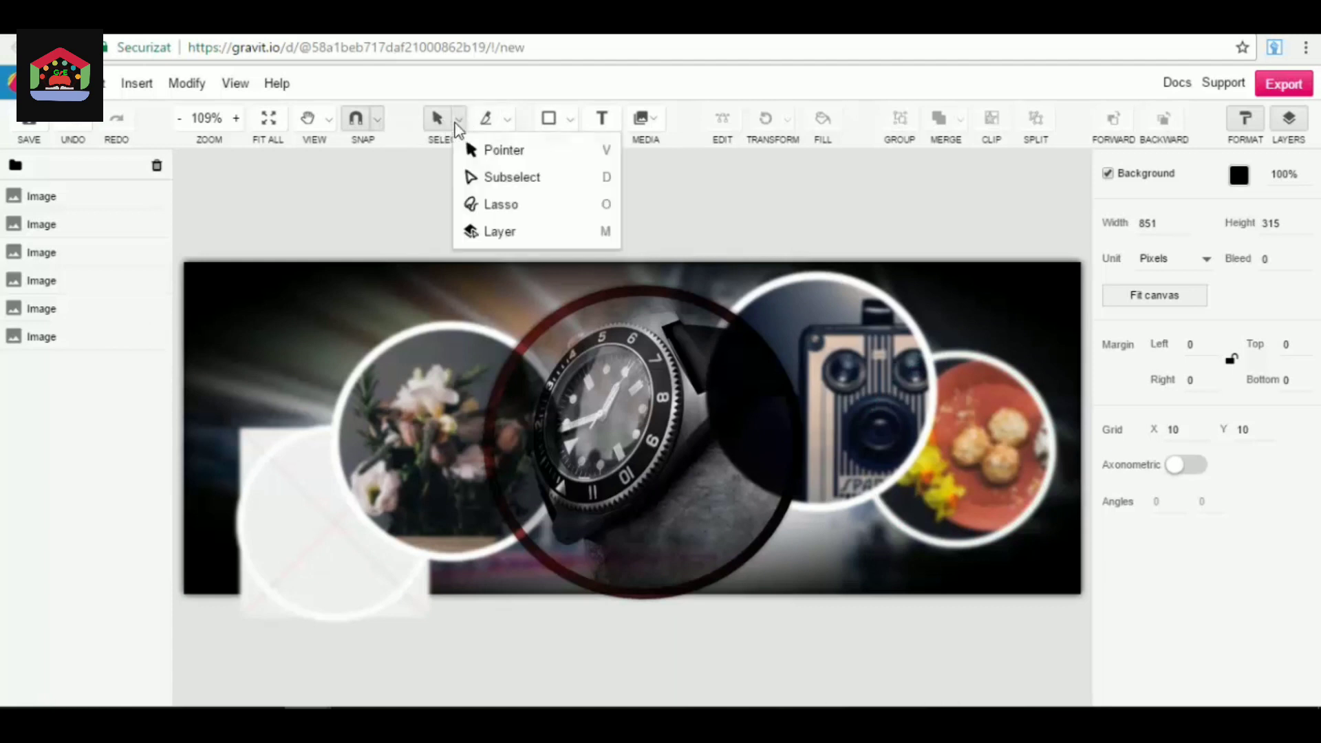
pyautogui.click(507, 124)
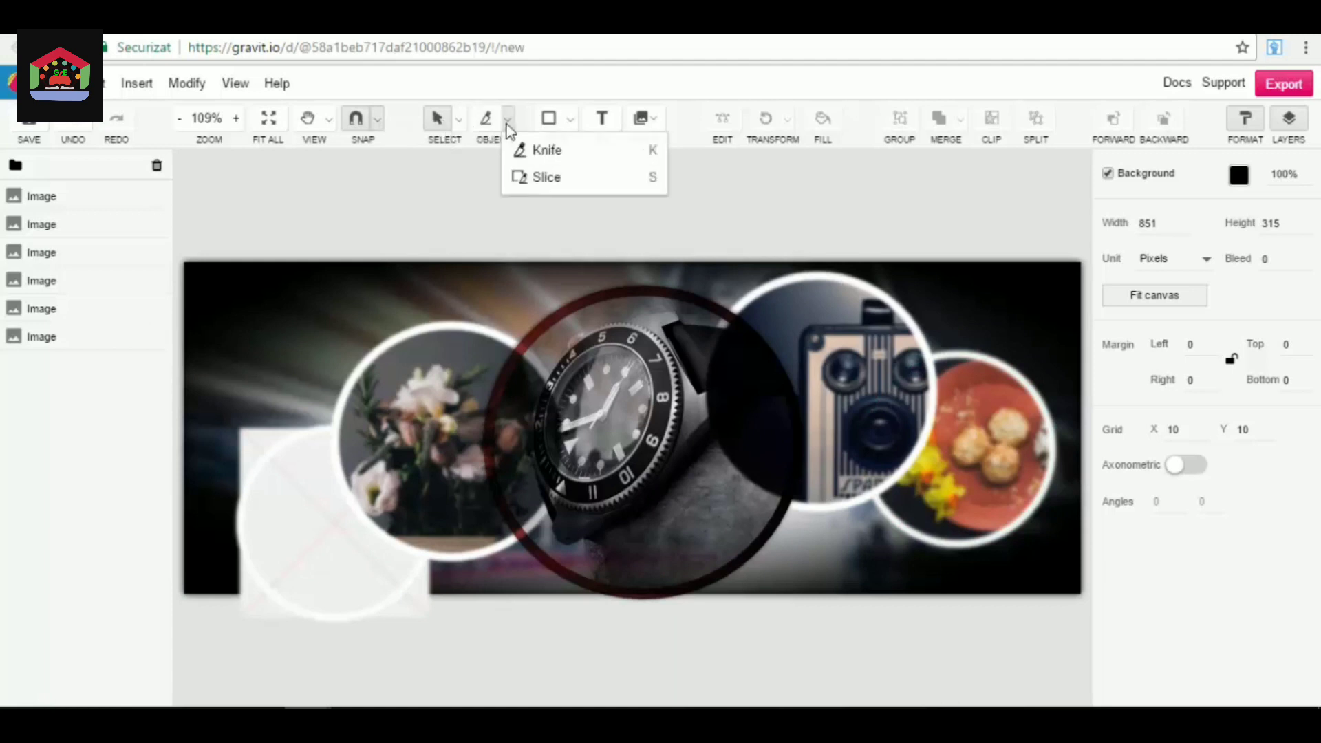
# Try drawing a rectangle of about 230 × 229 over the flower image, shift it slightly outward, and delete it.
pyautogui.click(571, 120)
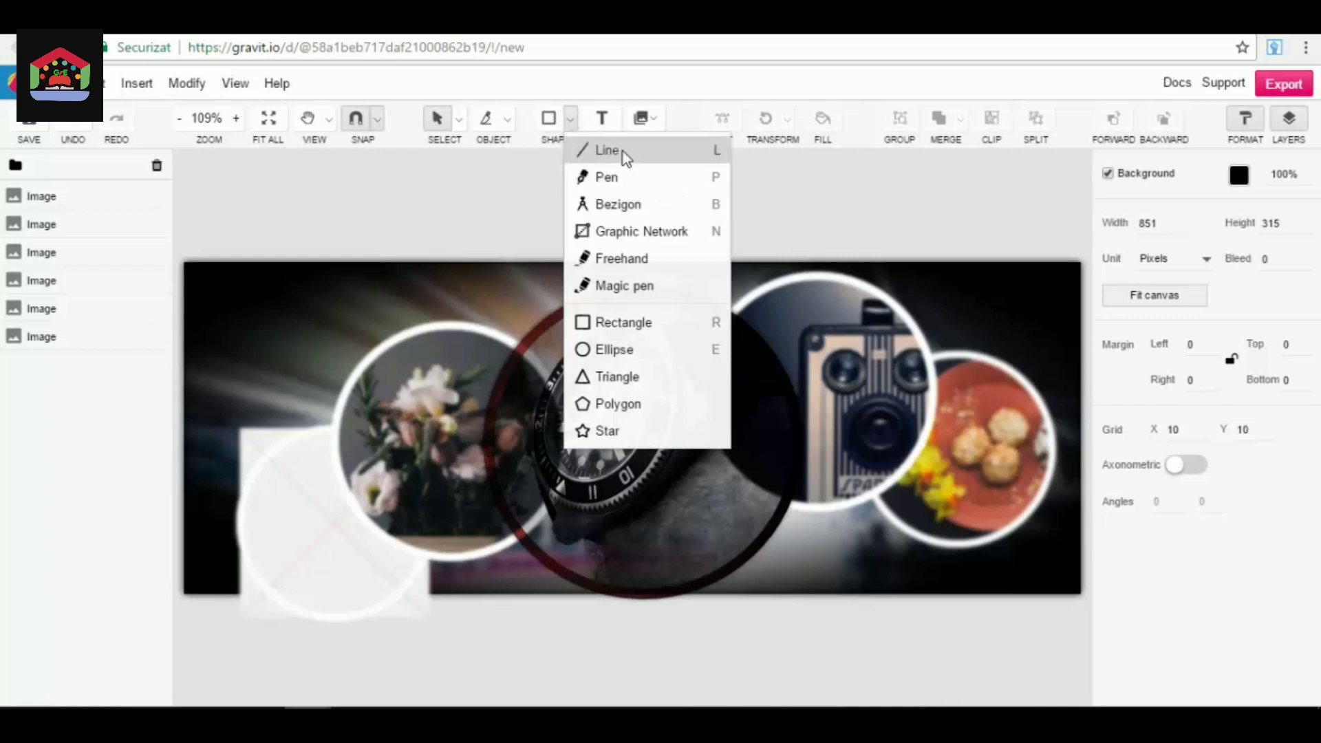
pyautogui.click(620, 322)
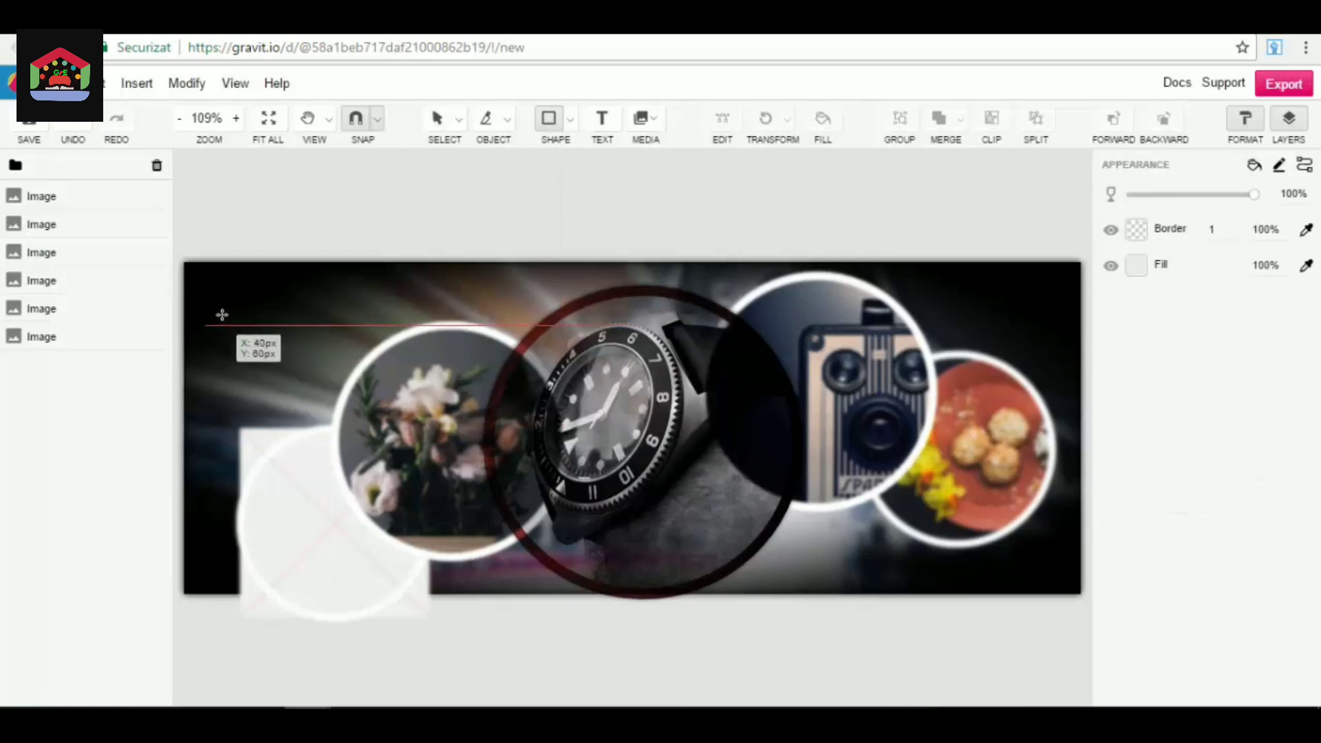
pyautogui.moveTo(223, 315)
pyautogui.mouseDown()
pyautogui.moveTo(413, 441)
pyautogui.moveTo(473, 530)
pyautogui.moveTo(465, 556)
pyautogui.mouseUp()
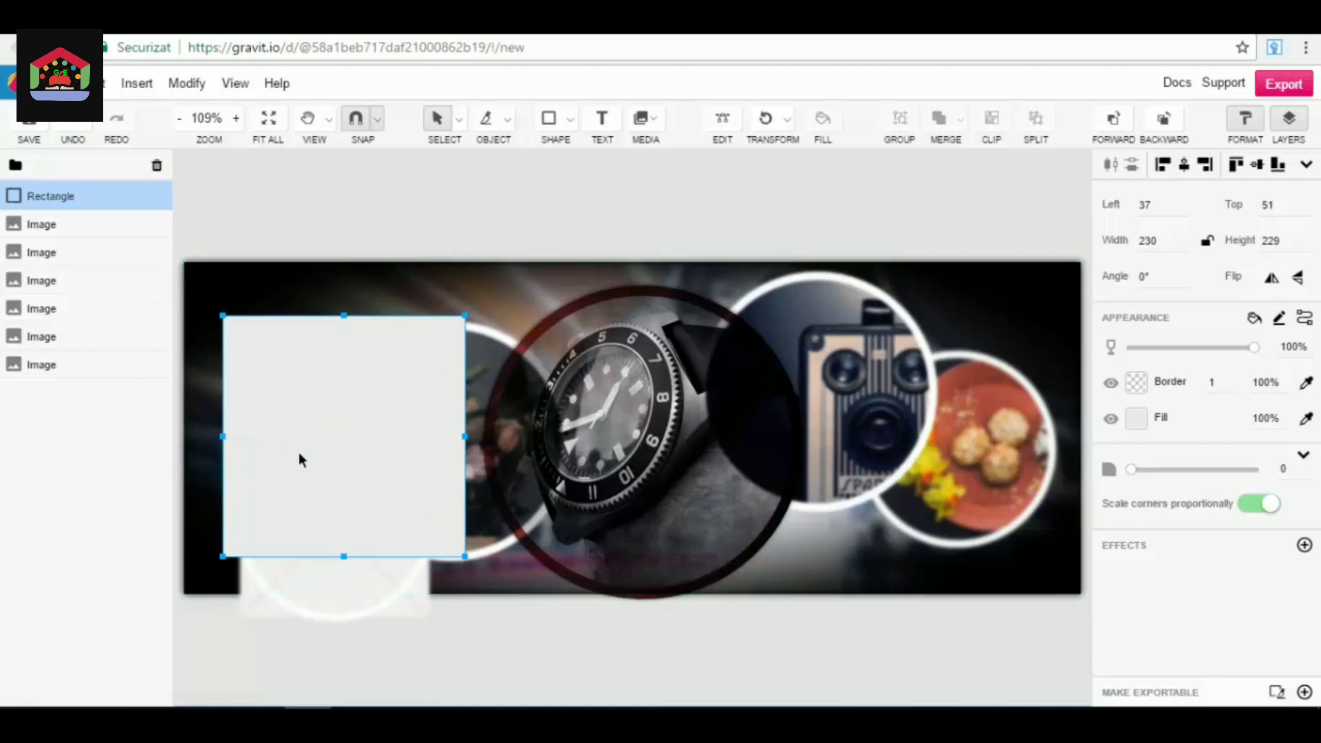
pyautogui.moveTo(298, 457)
pyautogui.mouseDown()
pyautogui.moveTo(356, 496)
pyautogui.moveTo(296, 452)
pyautogui.mouseUp()
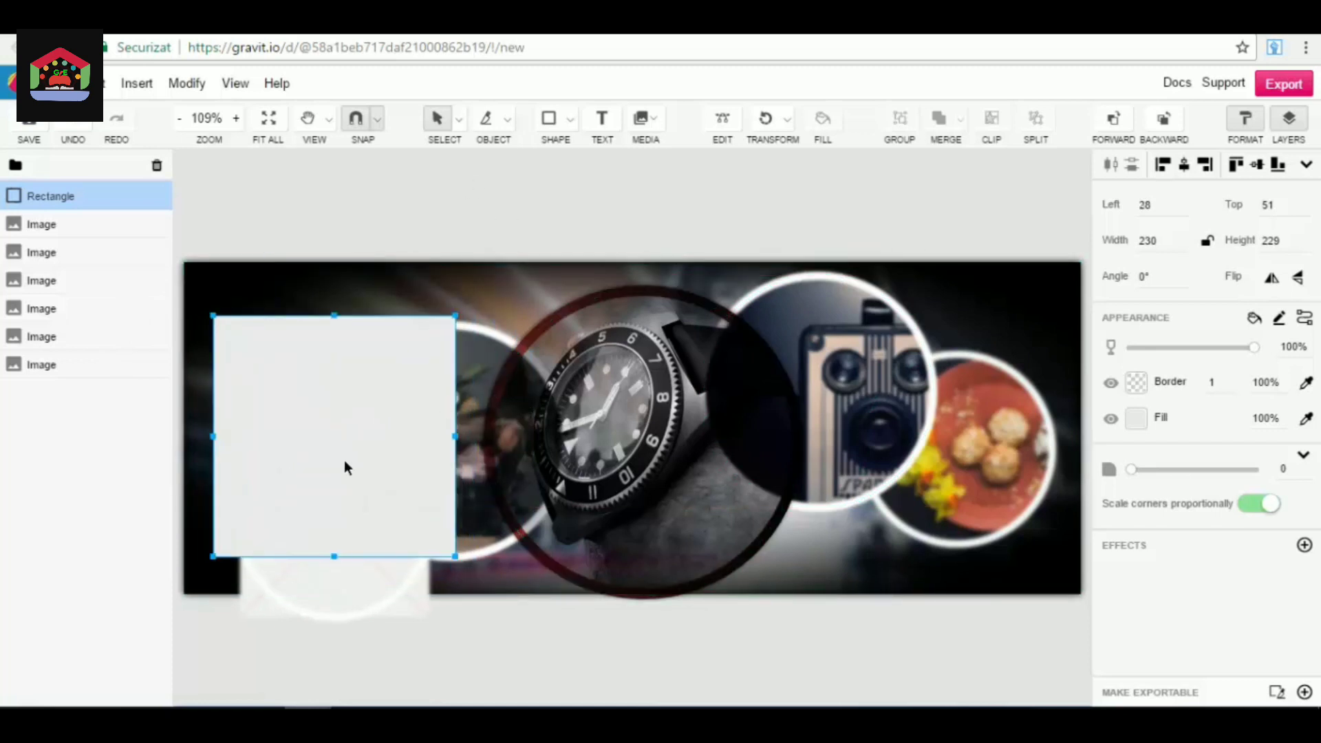
pyautogui.press('Delete')
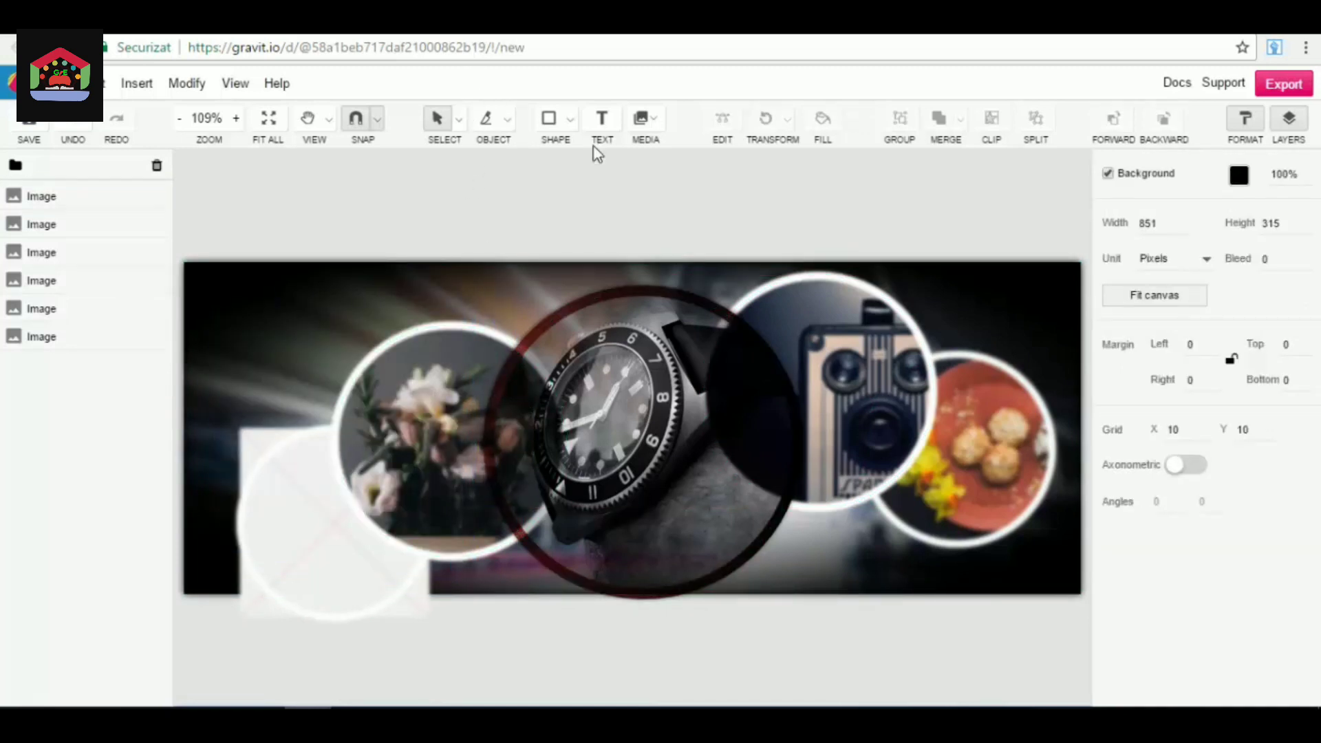
# Try the Freehand tool with two scribbled paths over the placeholder and flower images, and undo both.
pyautogui.click(569, 119)
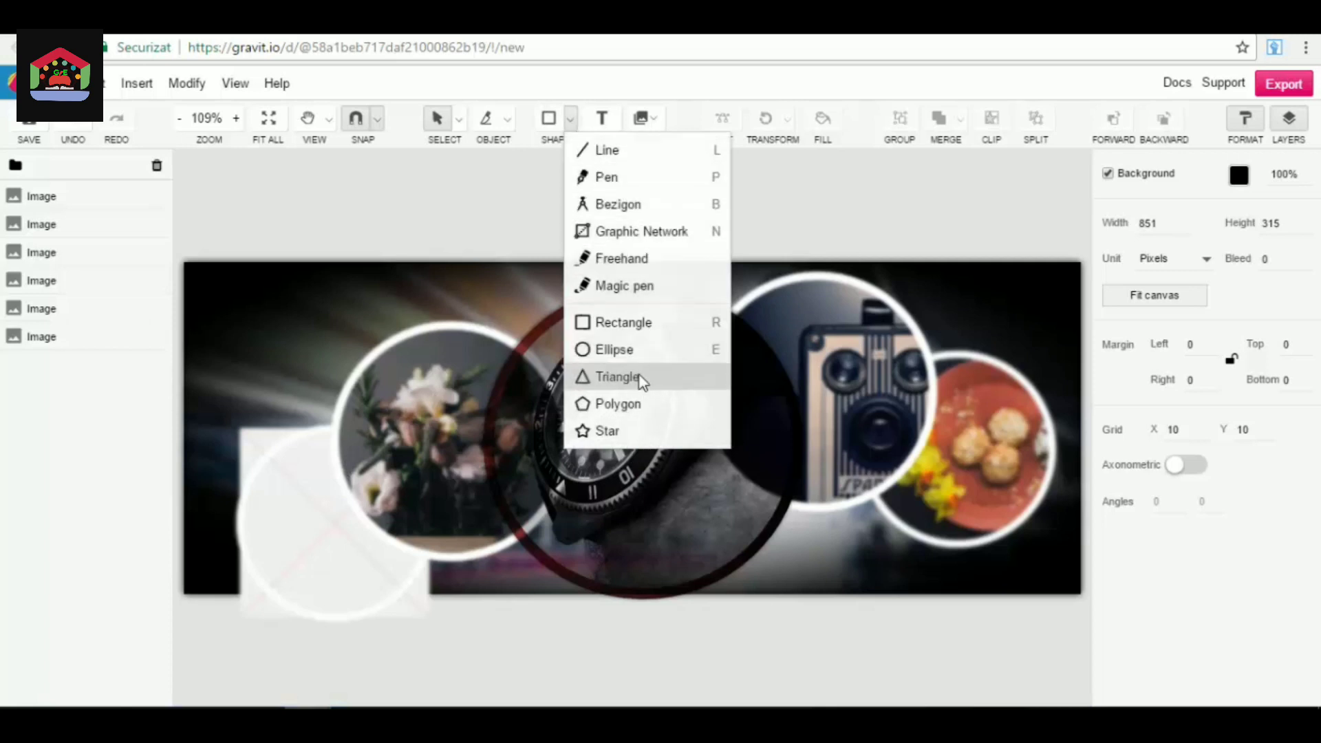
pyautogui.click(626, 259)
pyautogui.moveTo(241, 440)
pyautogui.mouseDown()
pyautogui.moveTo(294, 473)
pyautogui.moveTo(352, 440)
pyautogui.moveTo(216, 462)
pyautogui.moveTo(390, 589)
pyautogui.moveTo(323, 609)
pyautogui.mouseUp()
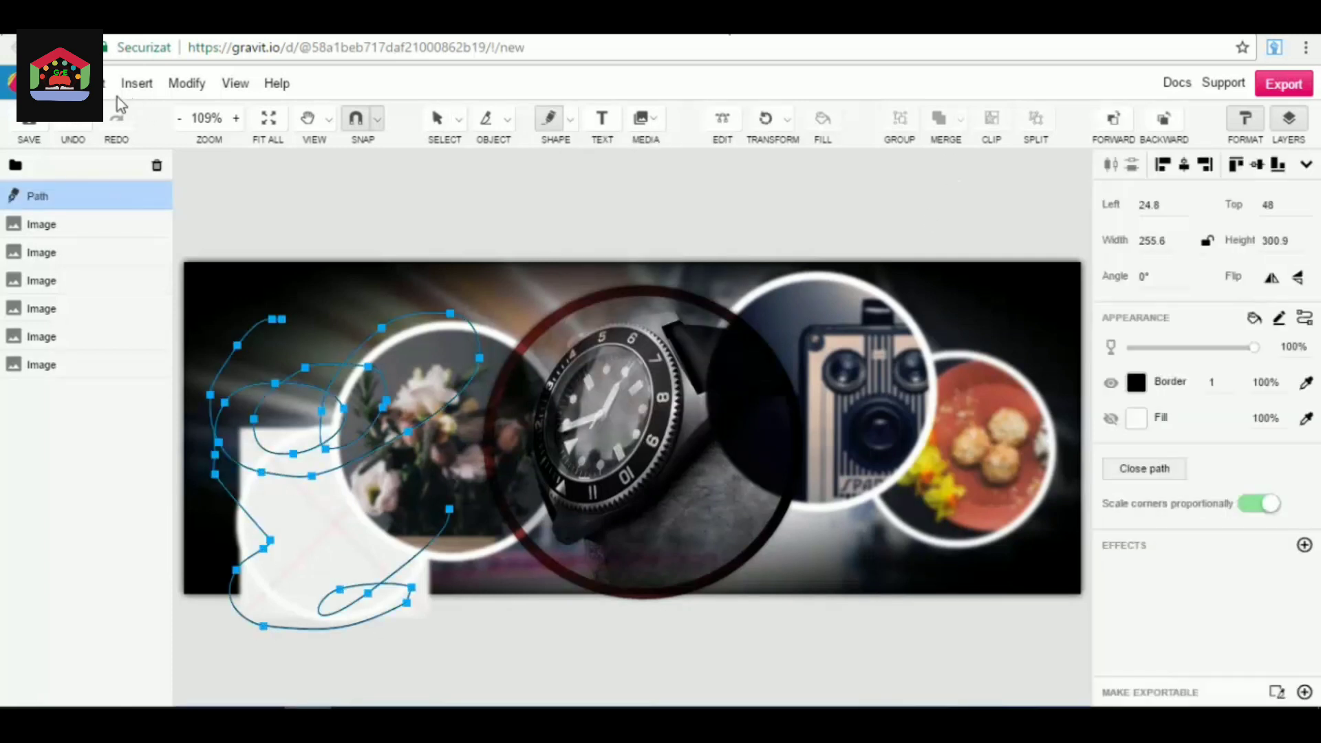
pyautogui.moveTo(277, 321); pyautogui.dragTo(220, 307)
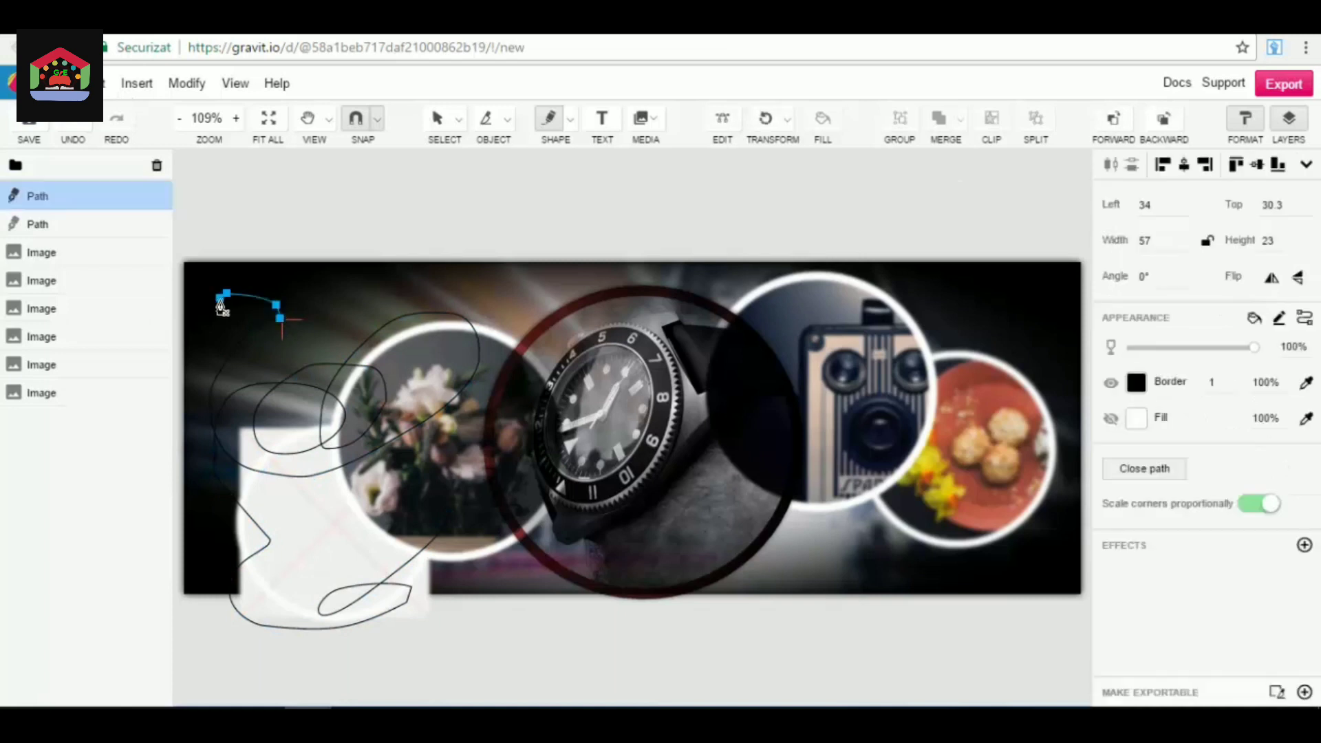
pyautogui.click(82, 125)
pyautogui.click(83, 125)
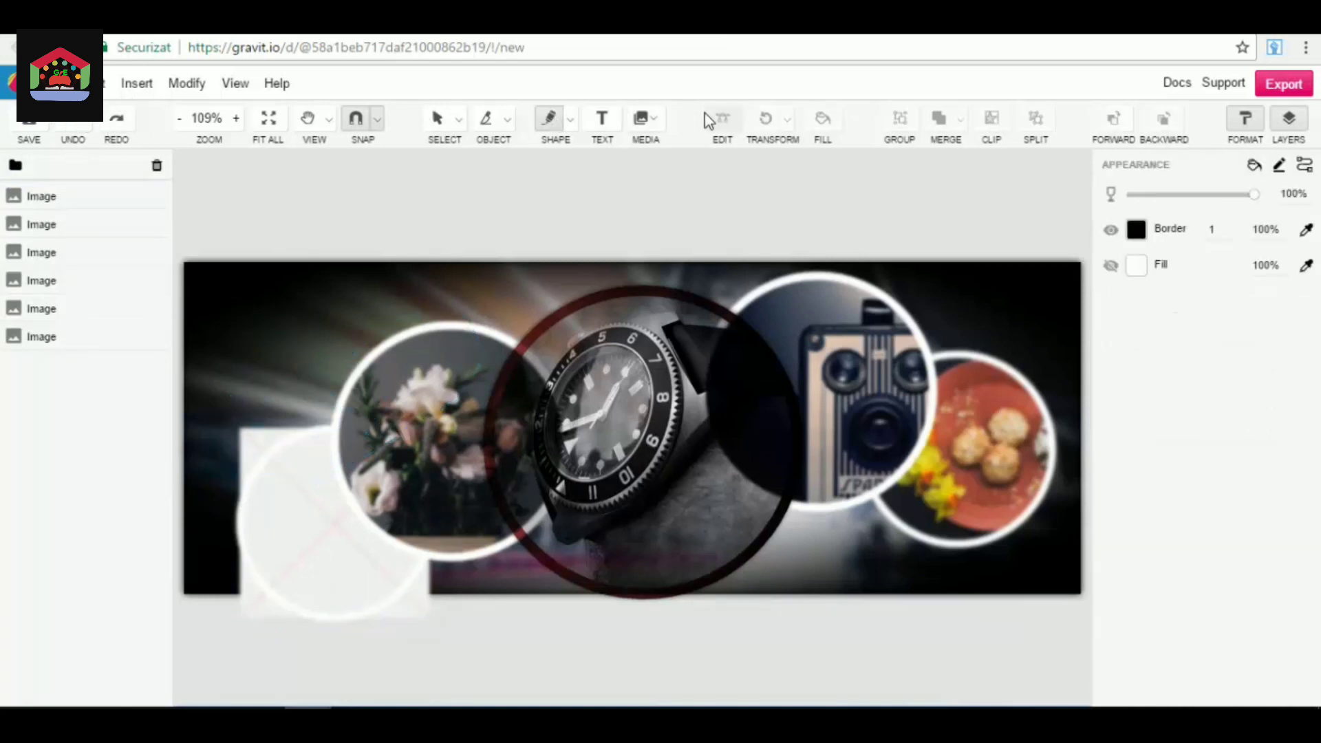
# Add a text object reading "Hello" above the flower image.
pyautogui.click(617, 119)
pyautogui.click(242, 331)
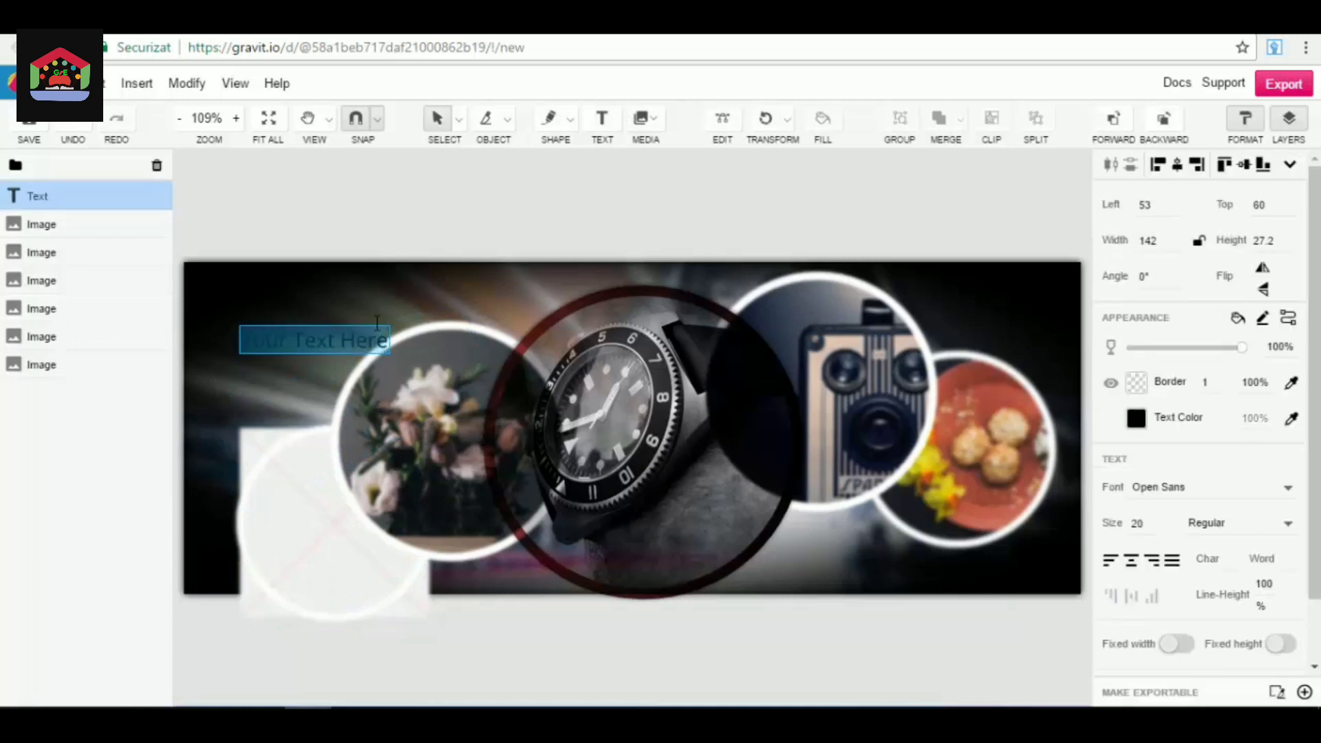
pyautogui.write('Hello')
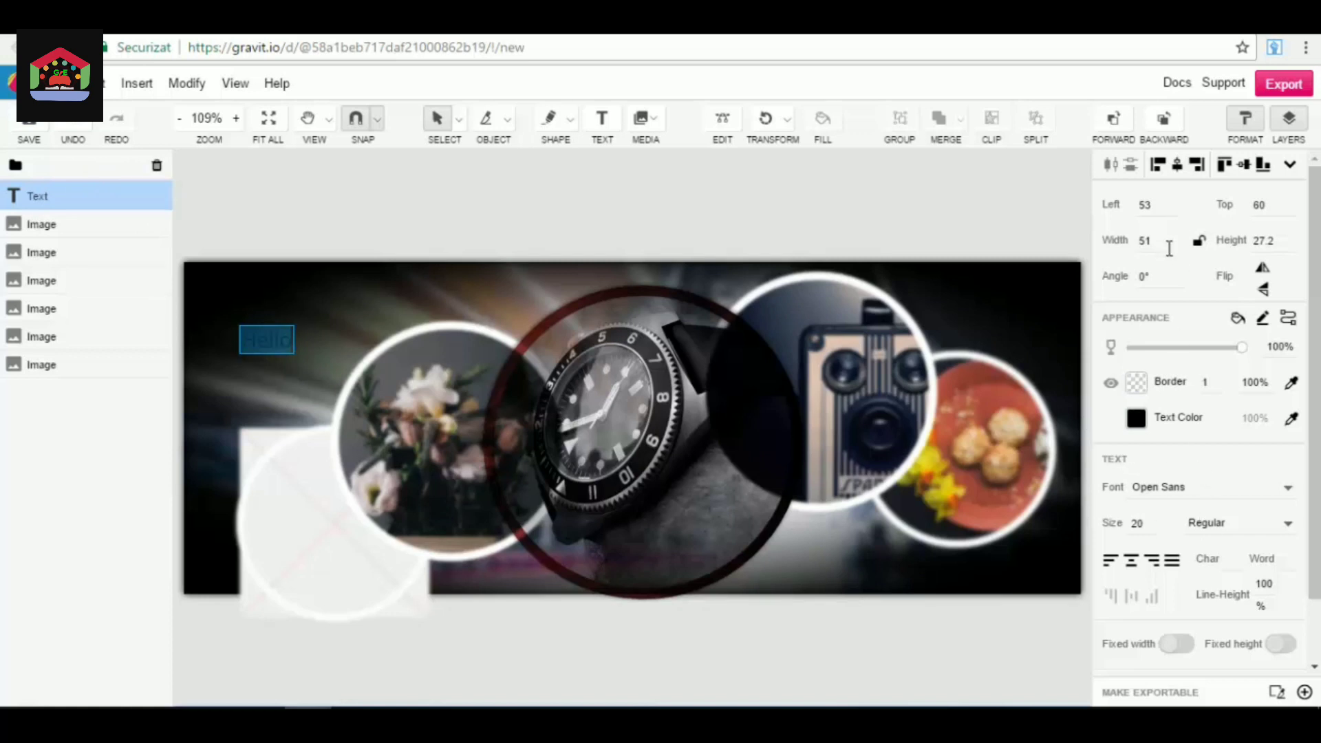
# Set the "Hello" text in the Aclonica font at size 60.
pyautogui.scroll(-2, 1168, 274)
pyautogui.click(1142, 487)
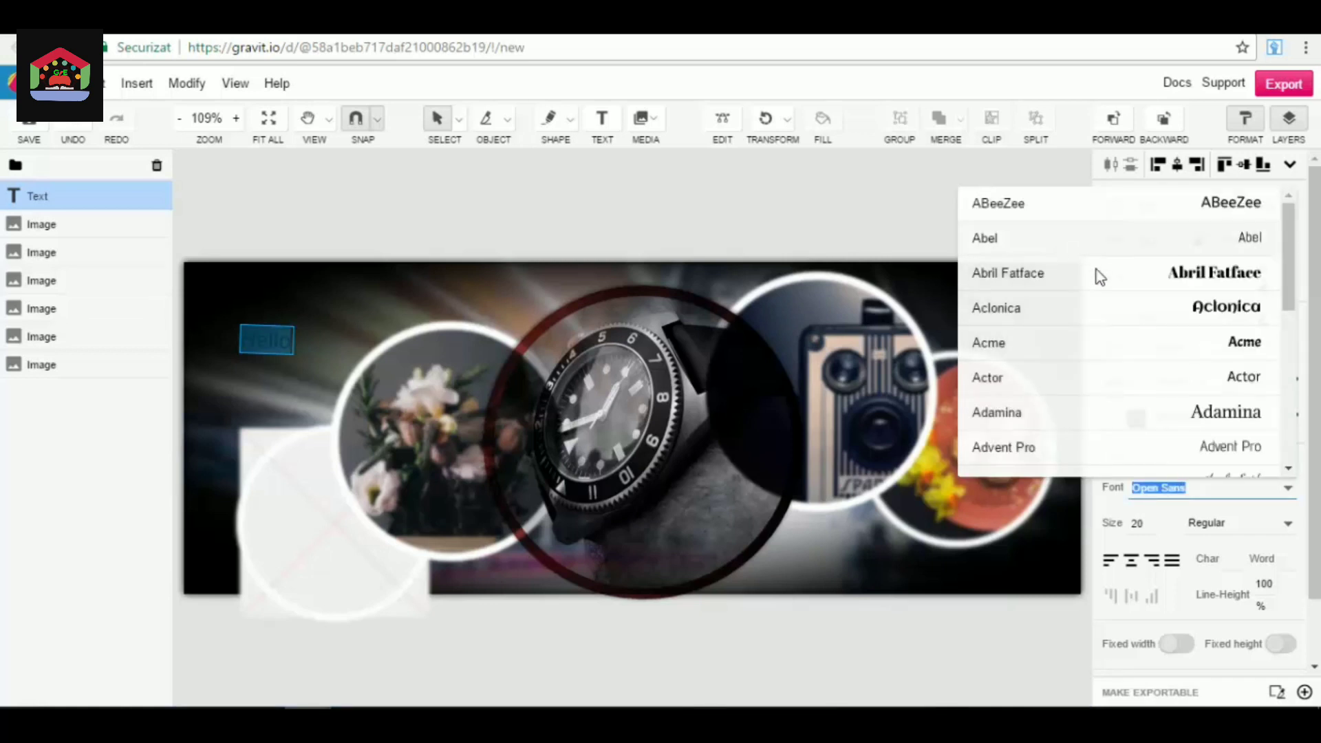
pyautogui.click(1087, 300)
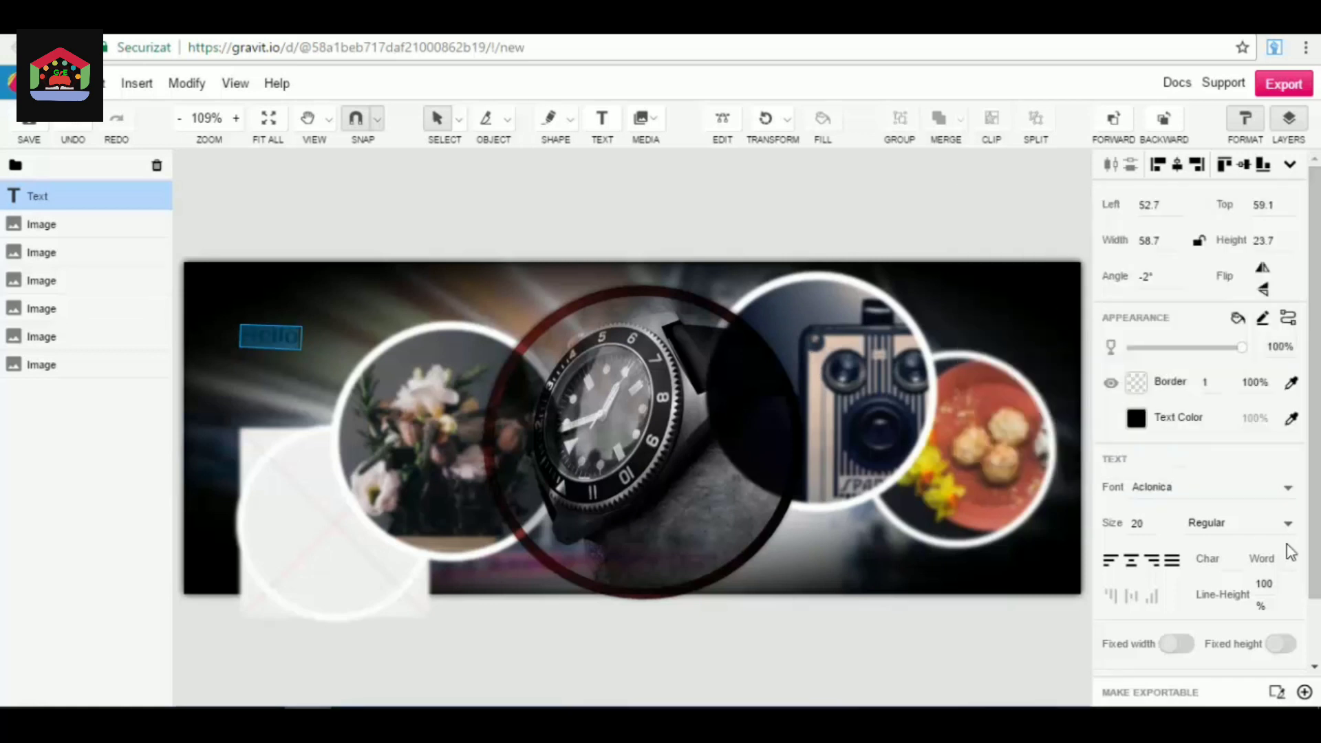
pyautogui.click(1152, 526)
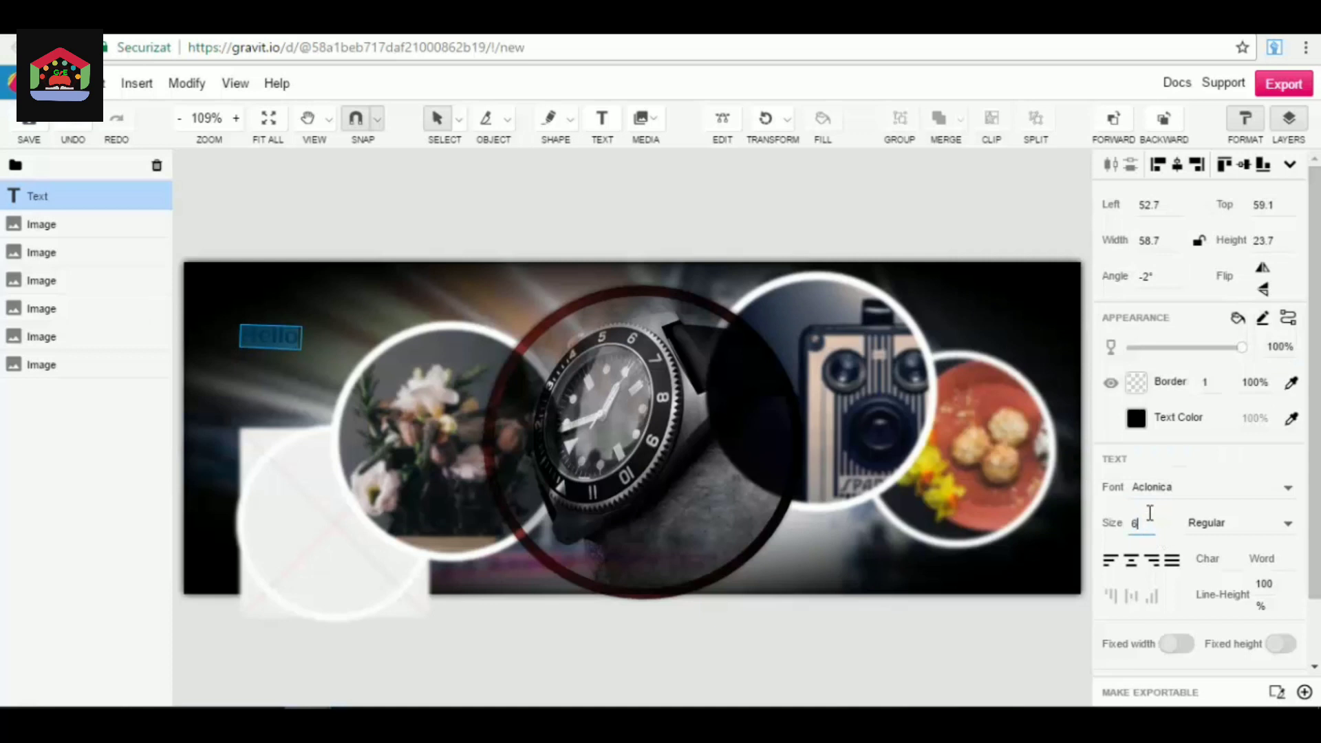
pyautogui.write('60')
pyautogui.press('Return')
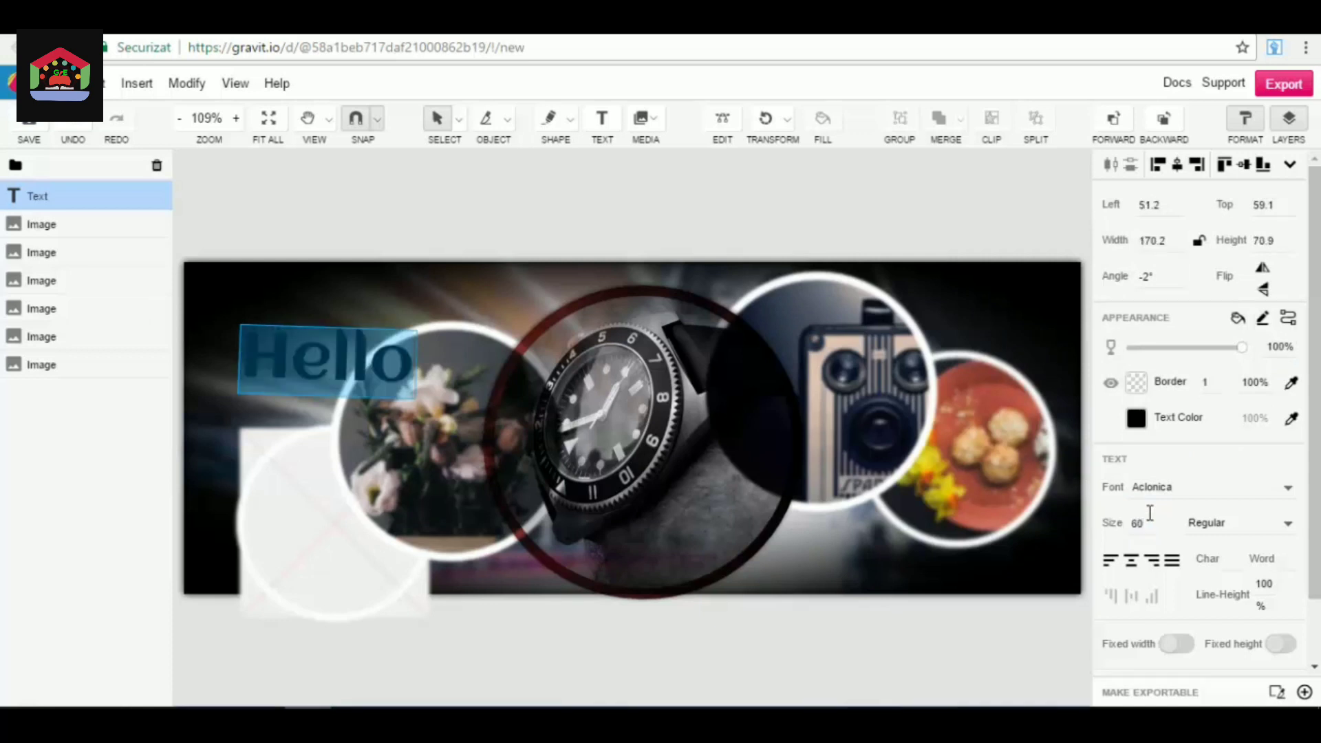
# Change the "Hello" text colour to white.
pyautogui.click(1136, 419)
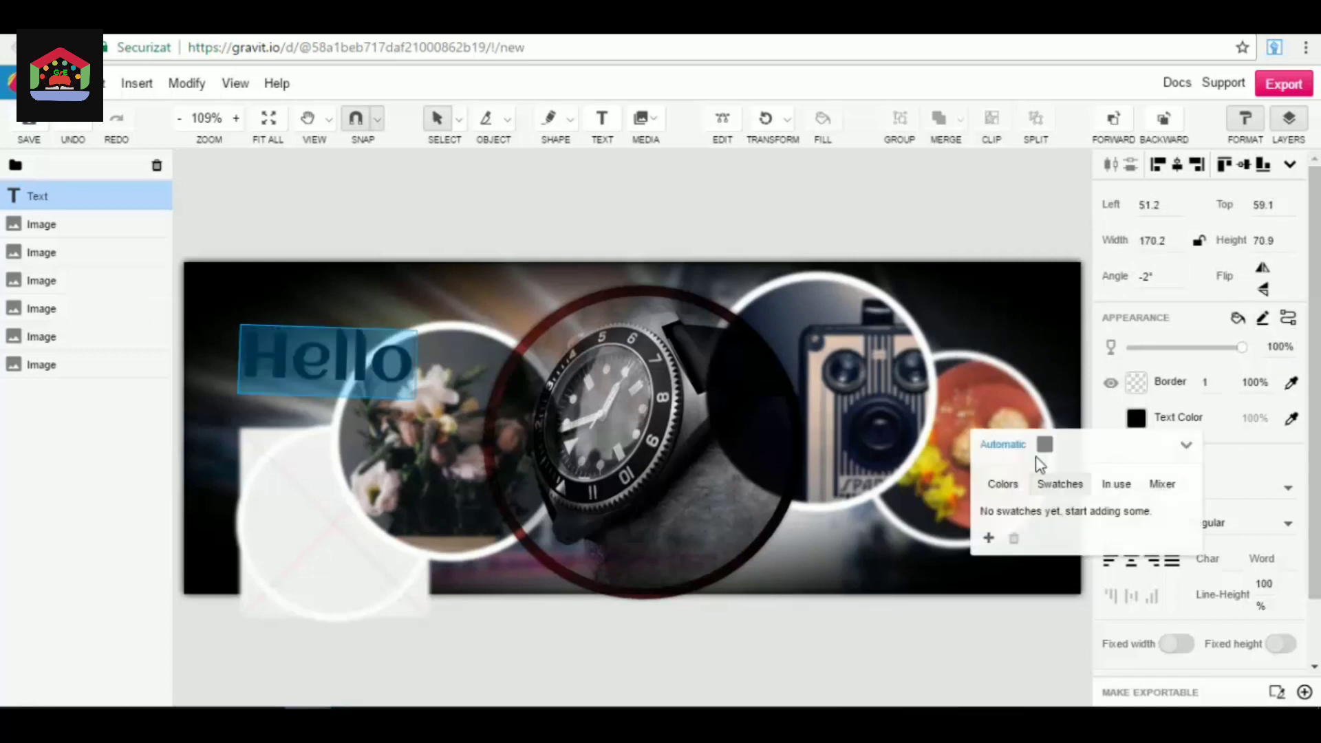
pyautogui.click(1047, 447)
pyautogui.click(1043, 445)
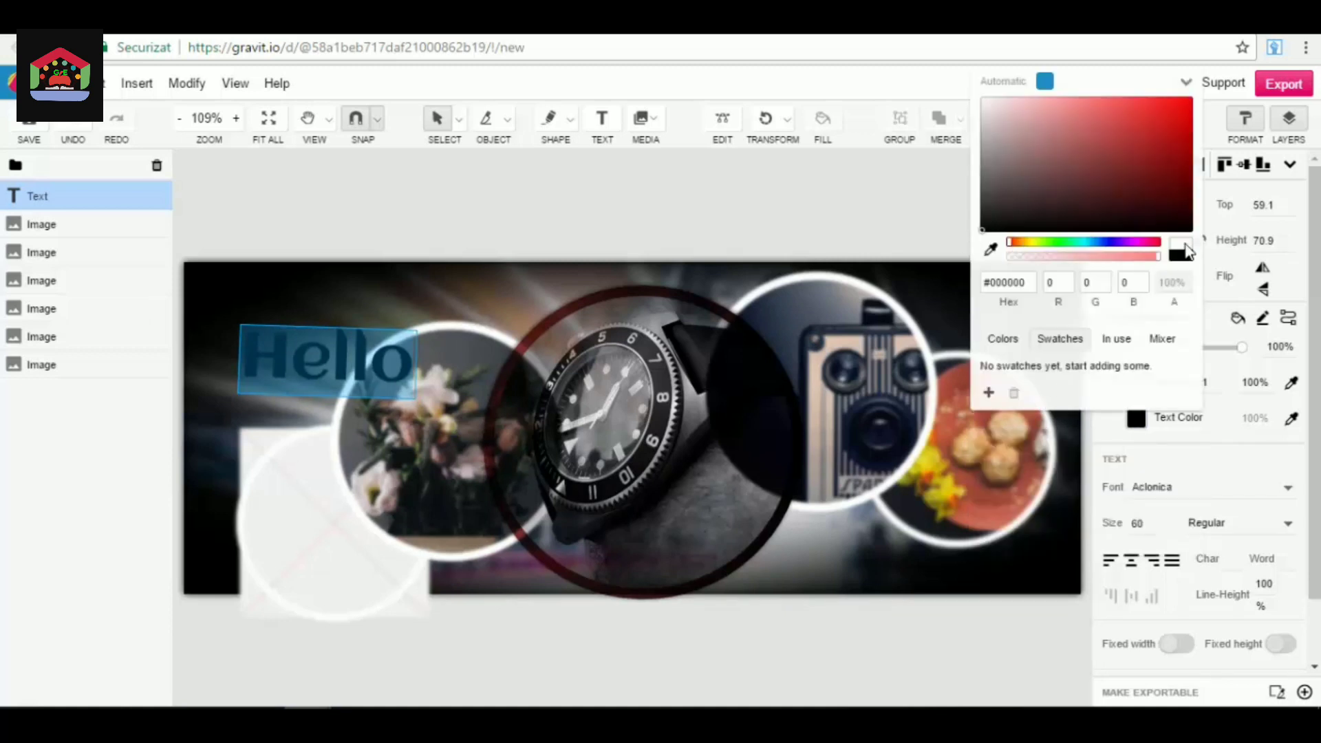
pyautogui.moveTo(992, 112); pyautogui.dragTo(963, 102)
pyautogui.click(1108, 464)
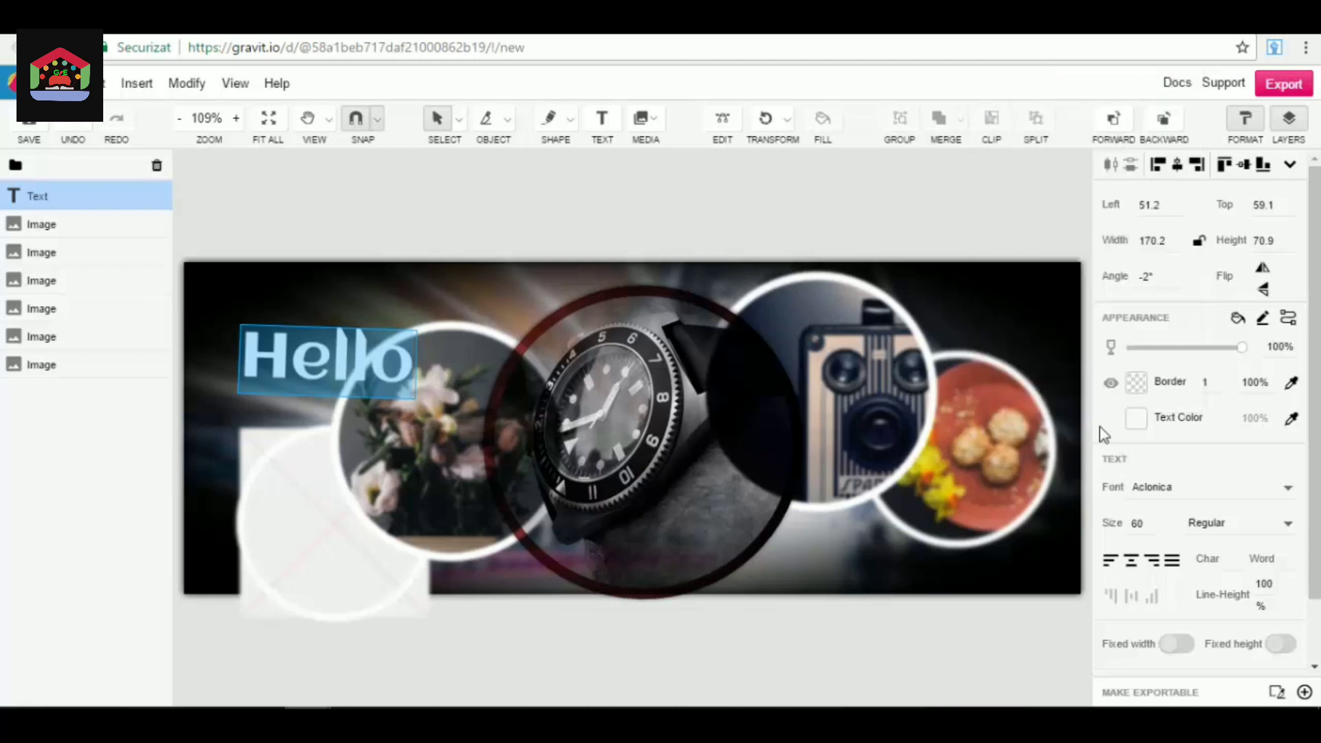
# Add an Outer Glow effect to the "Hello" text.
pyautogui.scroll(-1, 1166, 545)
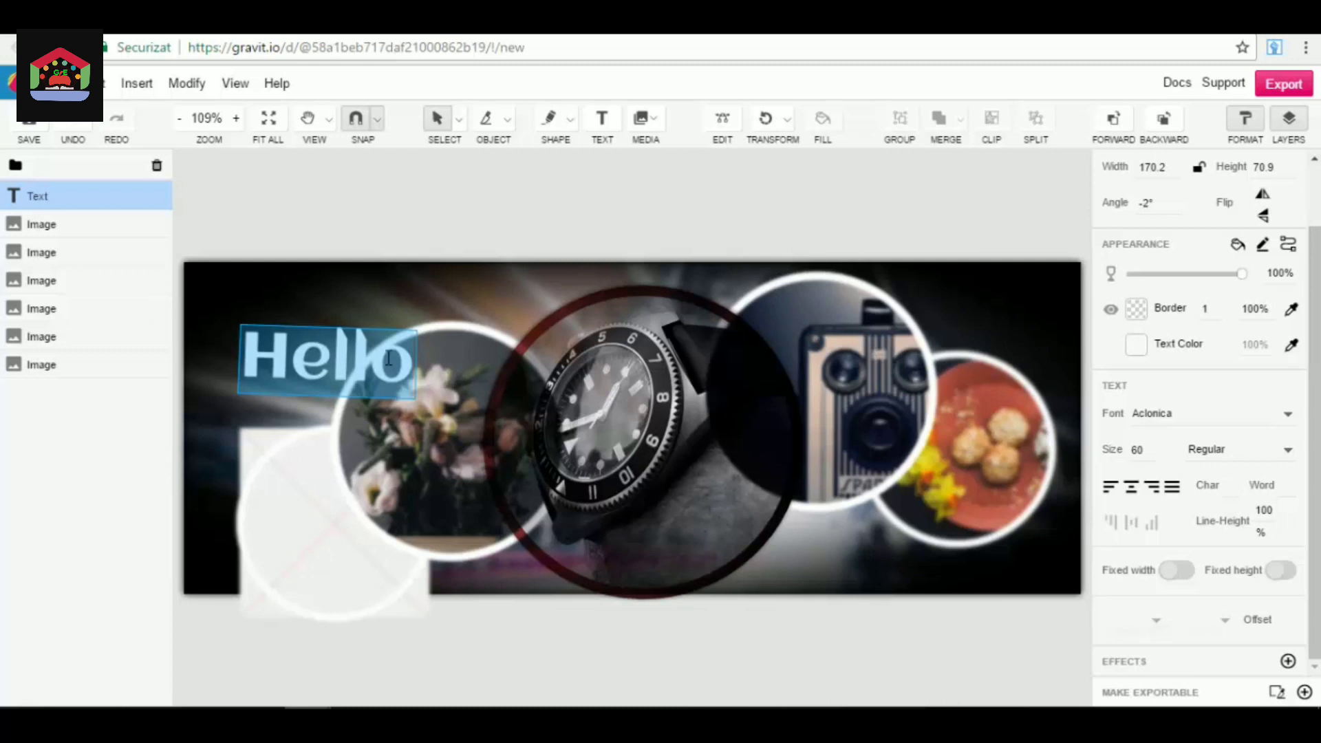
pyautogui.click(1288, 661)
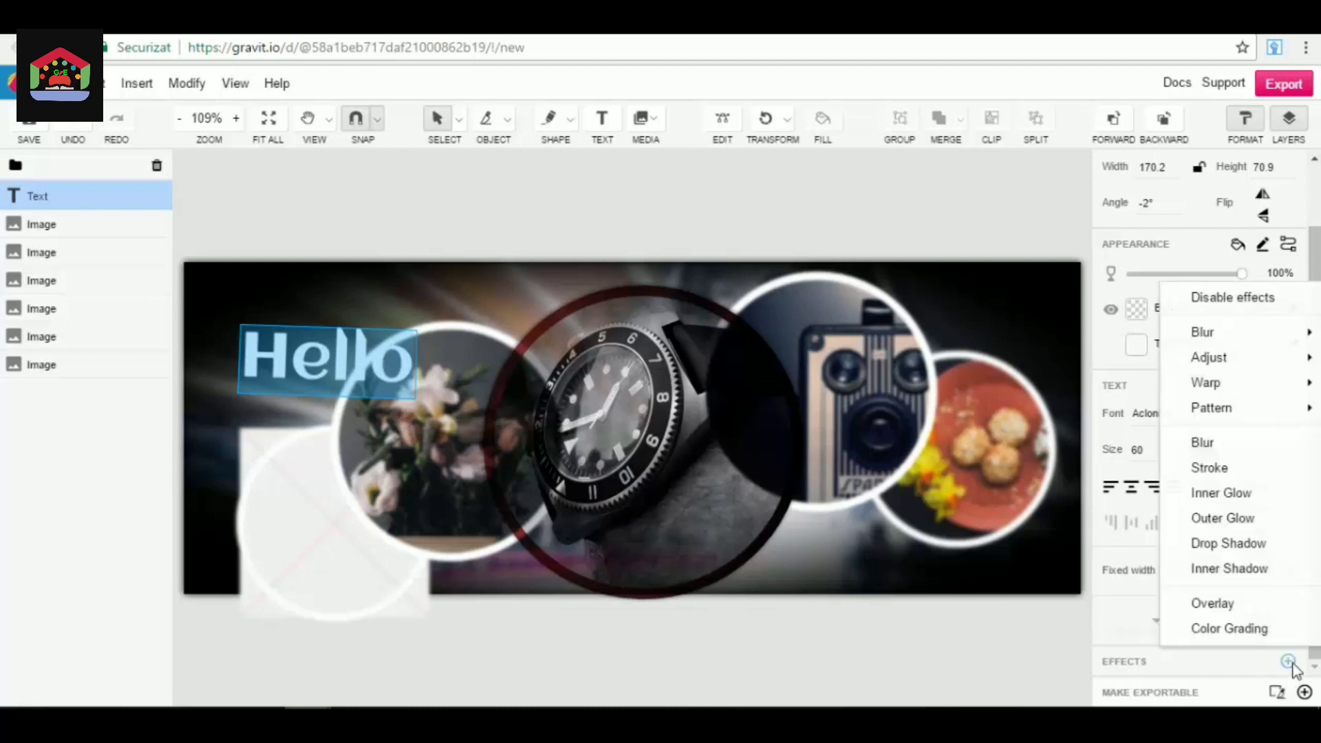
pyautogui.click(1248, 519)
# Move the "Hello" text over the lower part of the watch image and rotate it to 3°.
pyautogui.click(460, 283)
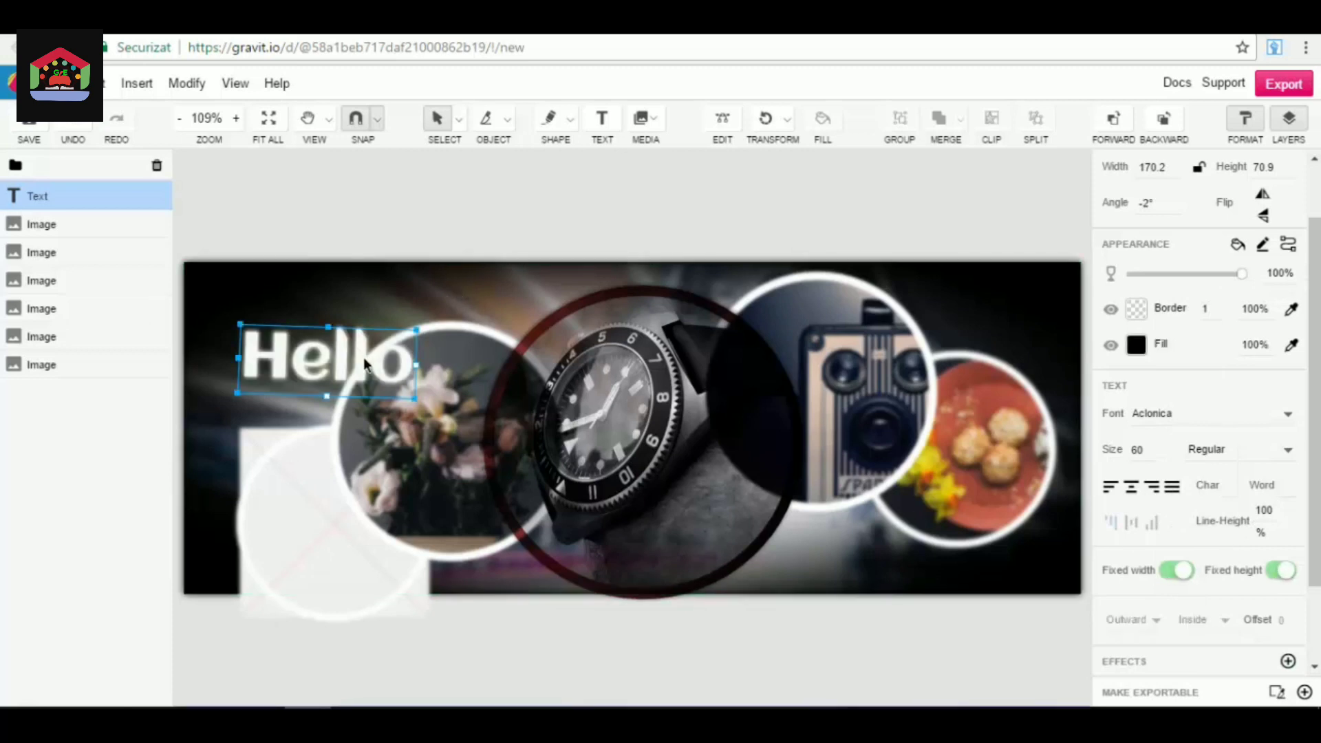
pyautogui.moveTo(346, 363); pyautogui.dragTo(655, 522)
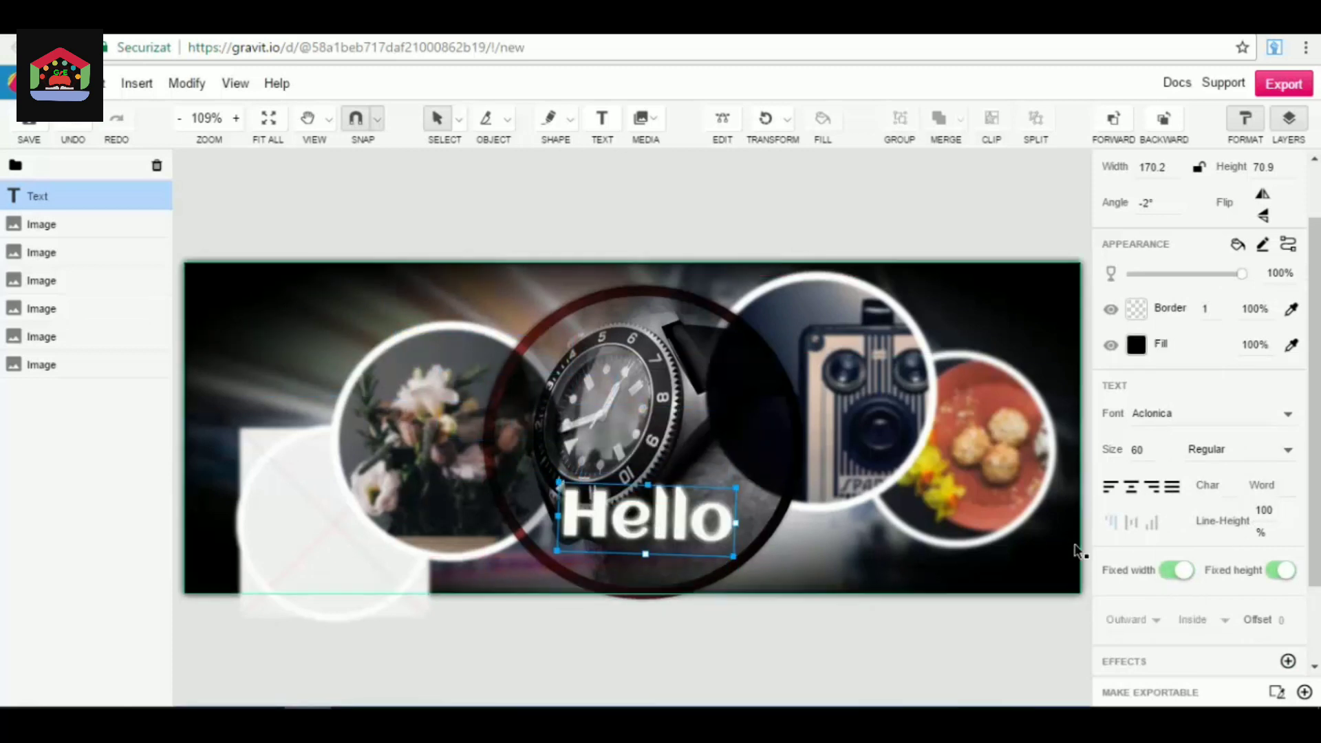
pyautogui.moveTo(557, 481); pyautogui.dragTo(561, 474)
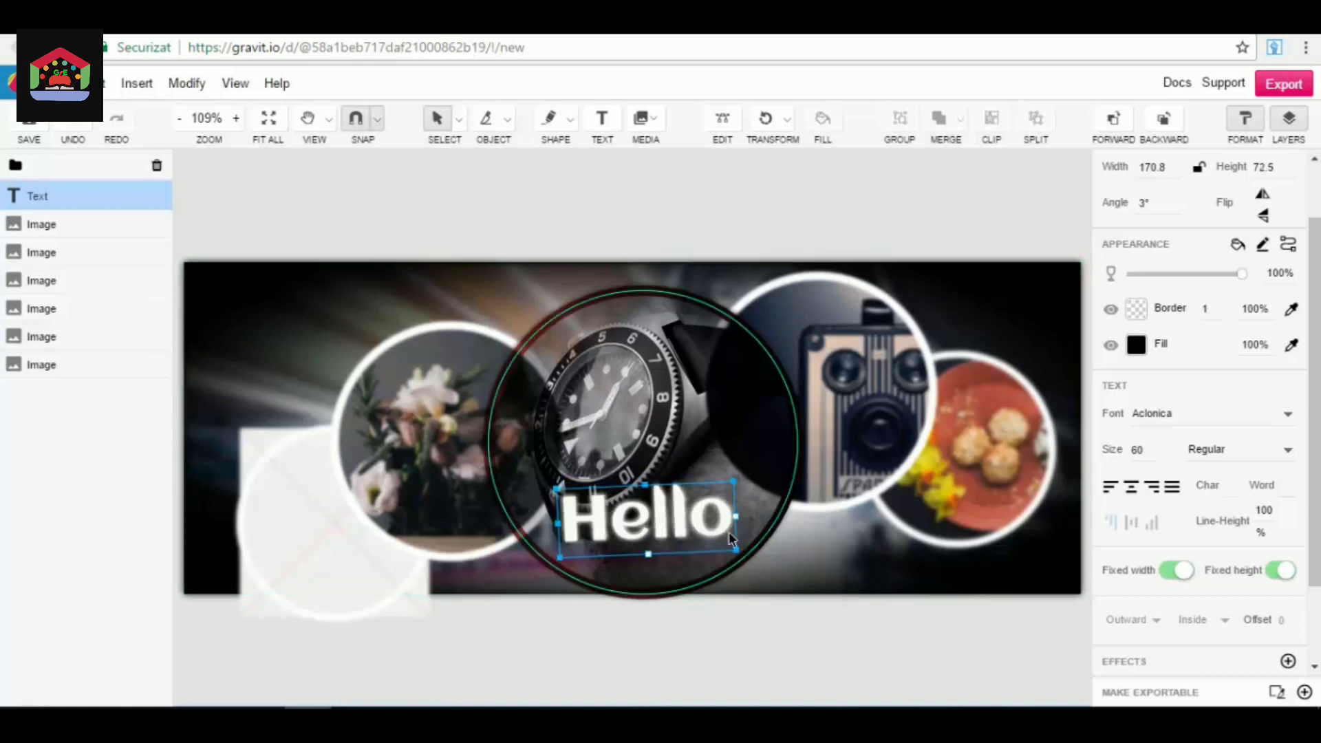
# Straighten the "Hello" text to 0° and set its Outer Glow radius to 15.792.
pyautogui.moveTo(743, 481); pyautogui.dragTo(745, 482)
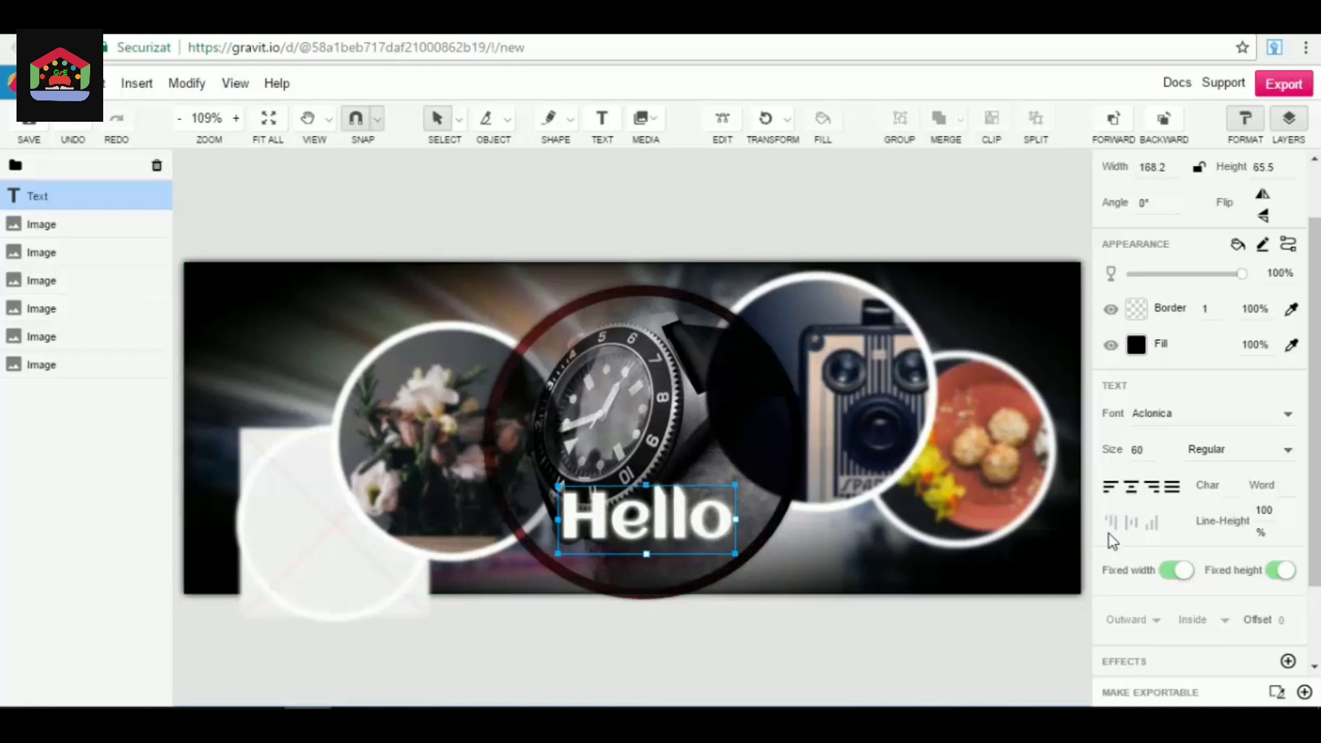
pyautogui.click(1288, 661)
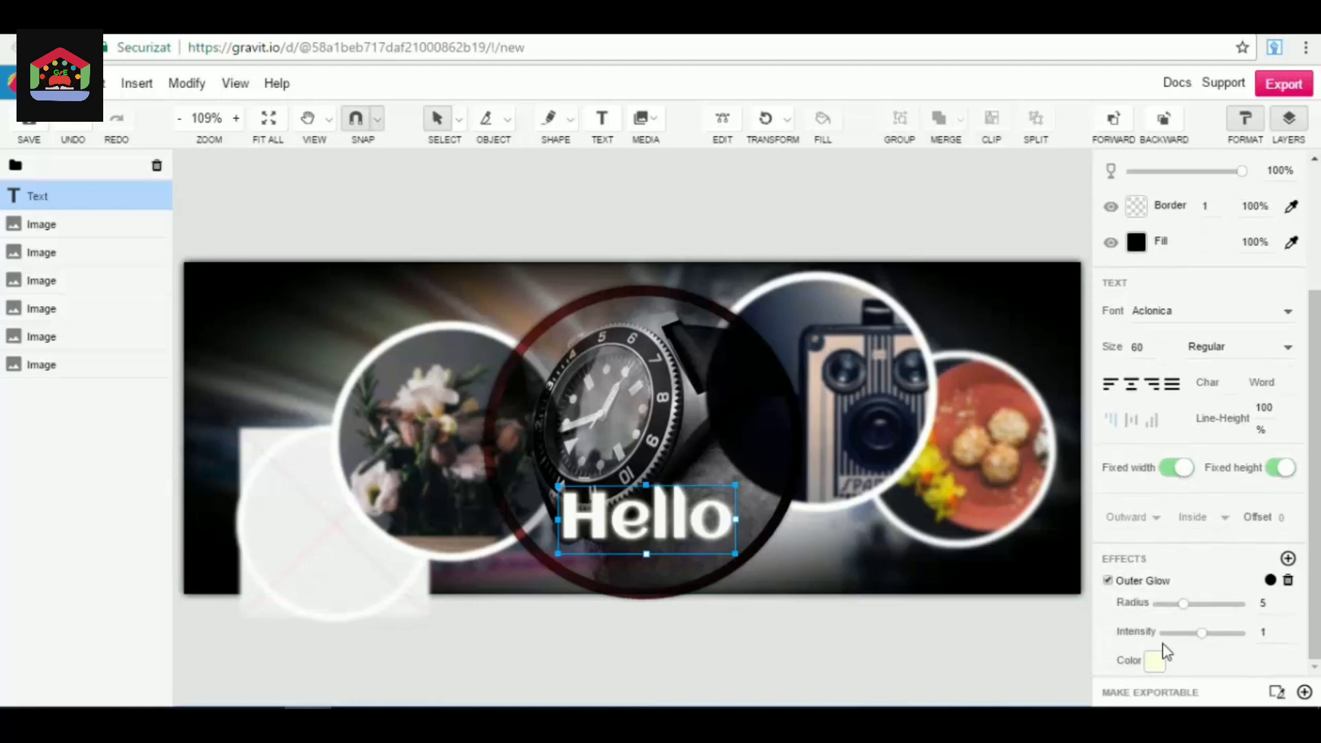
pyautogui.moveTo(1186, 604); pyautogui.dragTo(1204, 602)
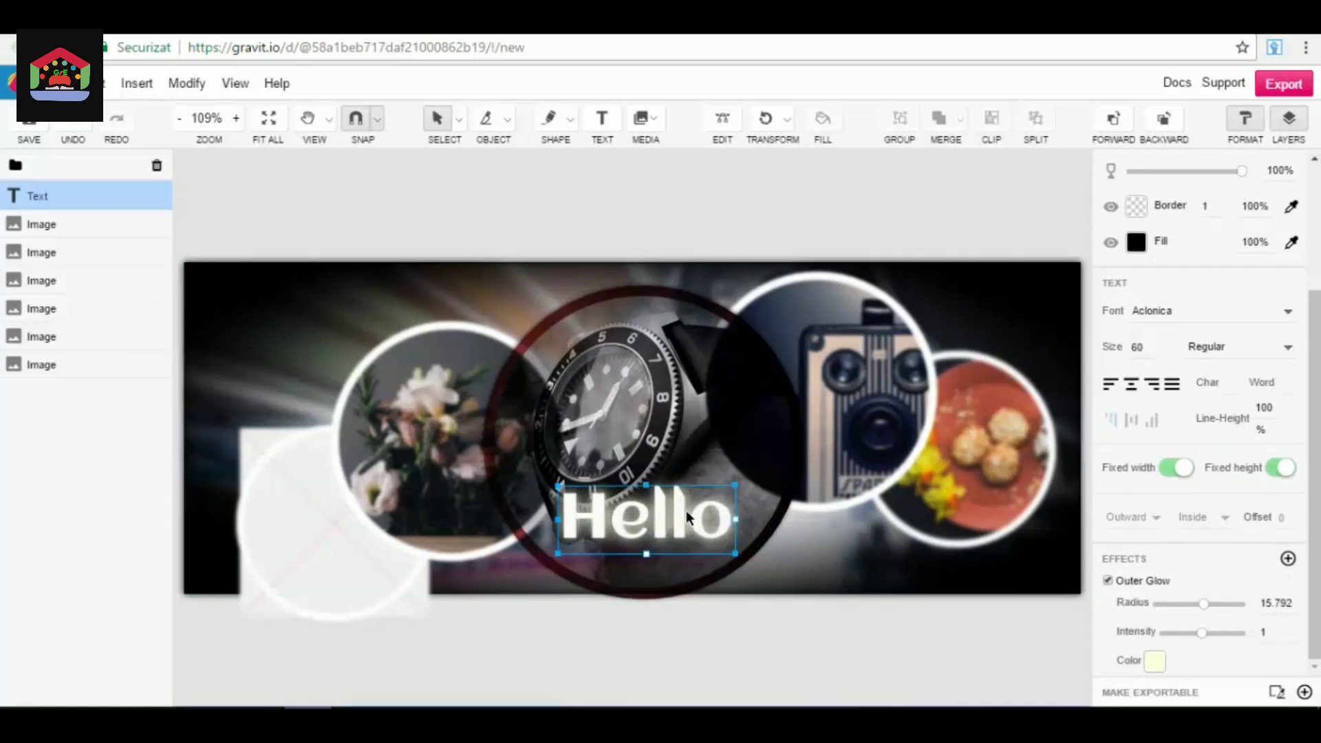
# Move the "Hello" text to the cover's upper-left corner, above the flower image, and deselect it.
pyautogui.moveTo(687, 510); pyautogui.dragTo(334, 304)
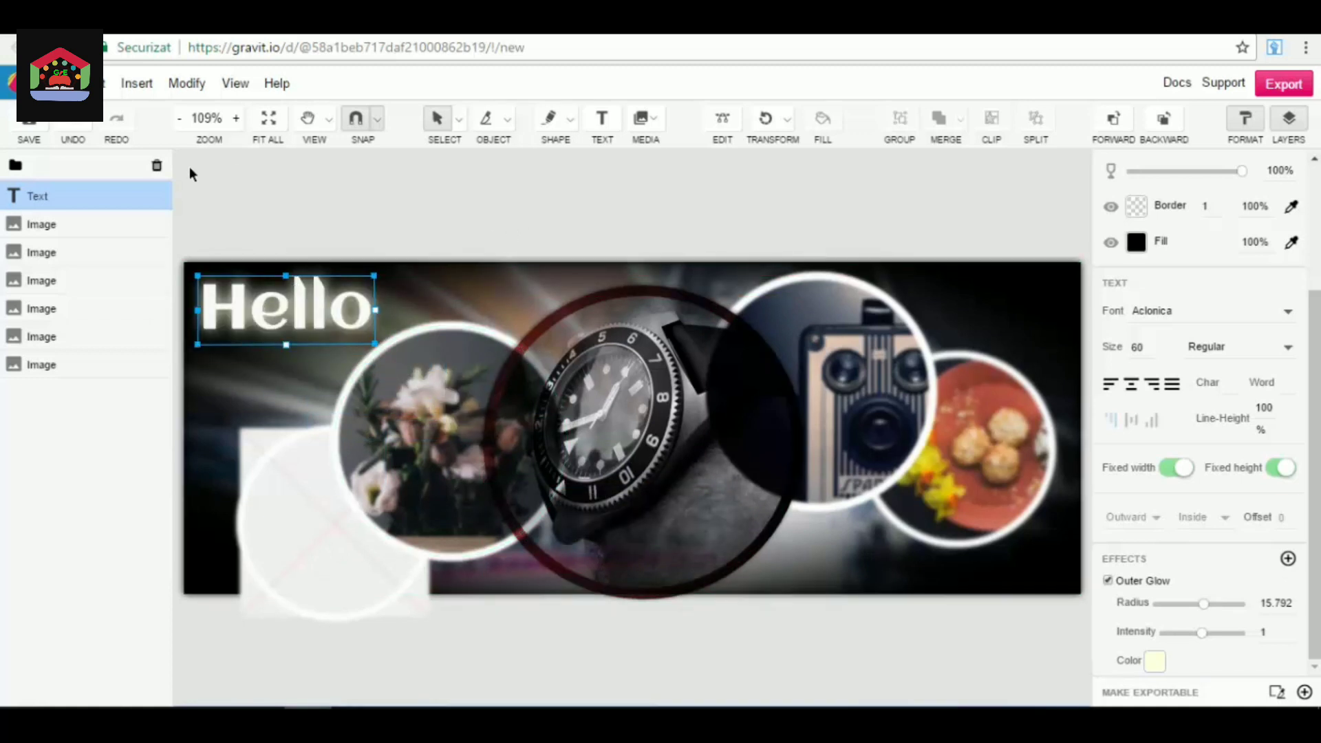
pyautogui.click(655, 181)
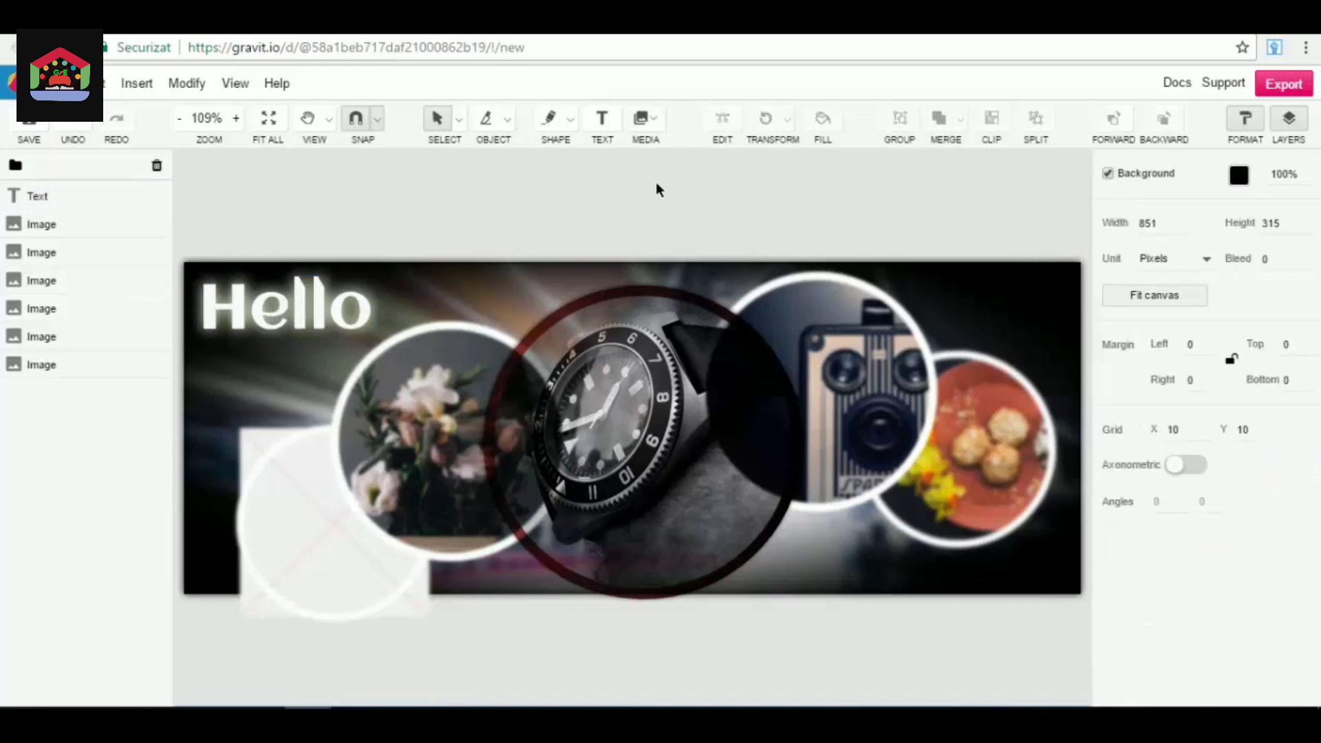
pyautogui.click(644, 119)
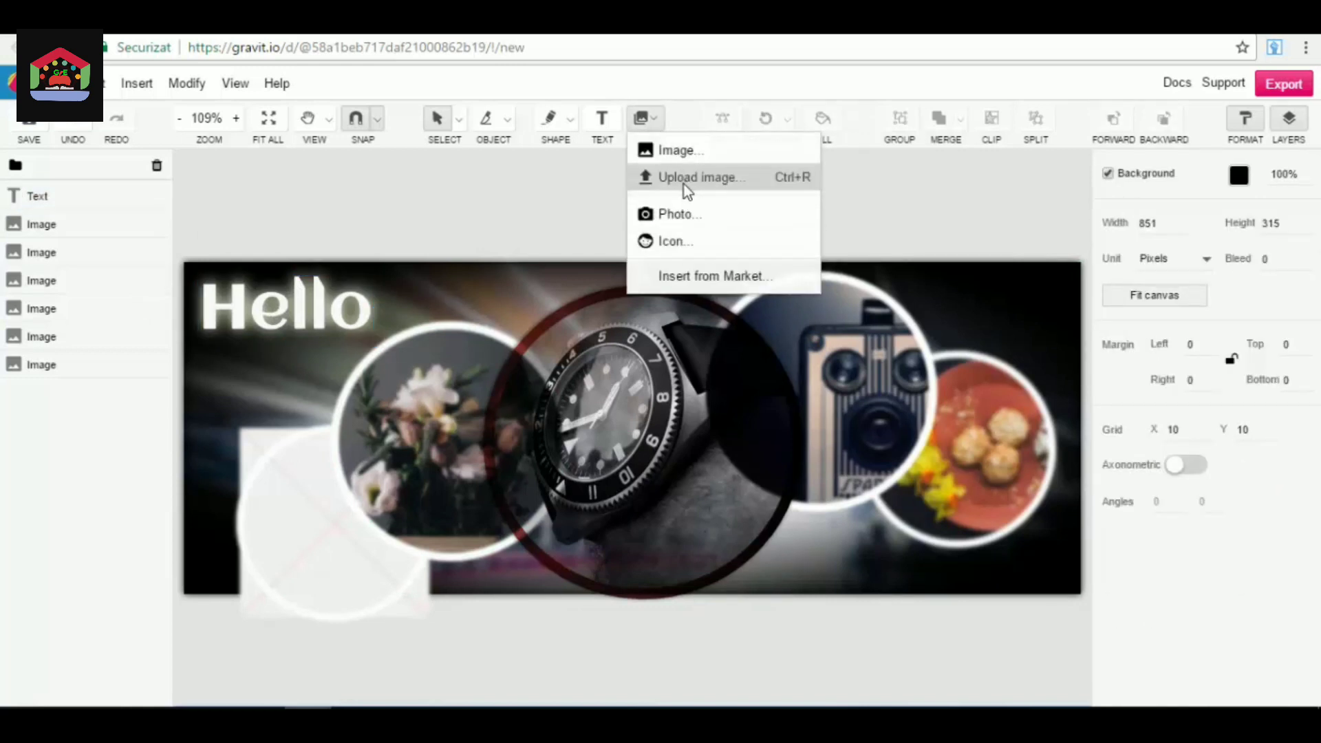
pyautogui.click(406, 221)
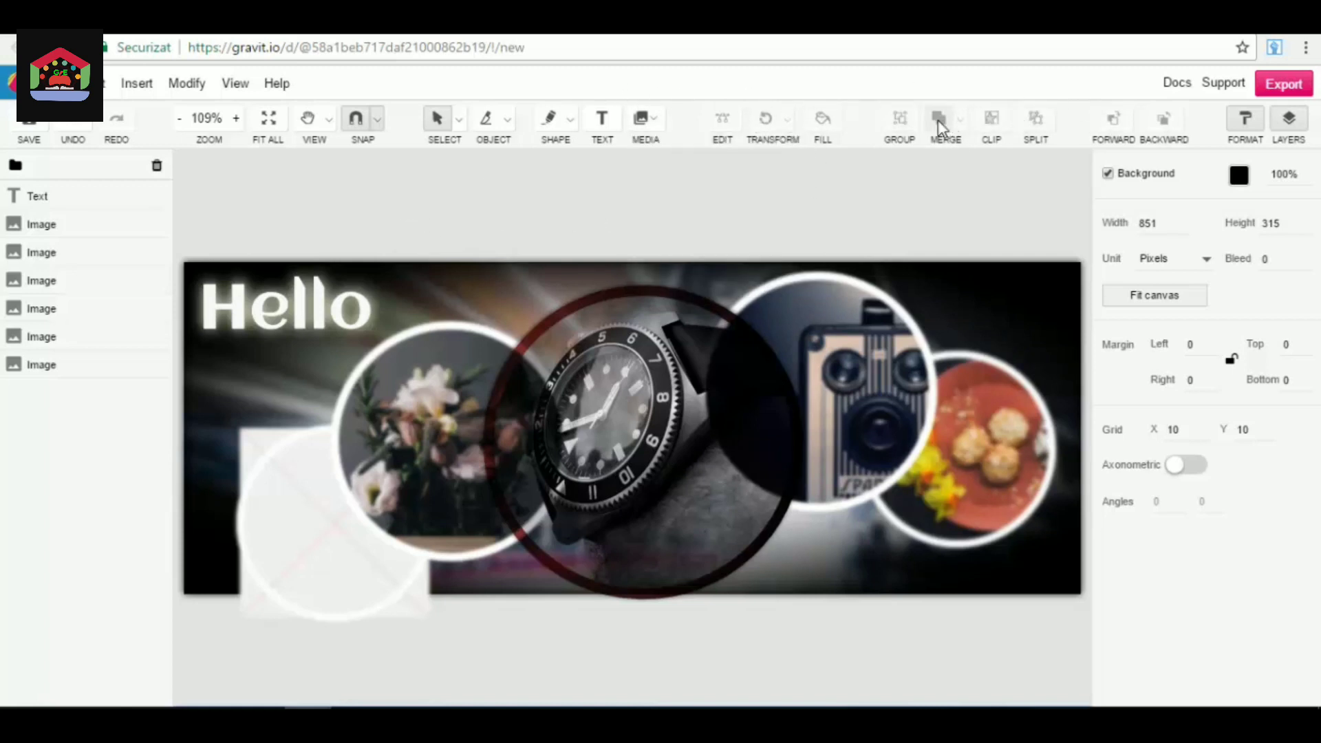
# Select the "Hello" text and all the images on the cover and group them.
pyautogui.moveTo(1010, 241); pyautogui.dragTo(477, 653)
pyautogui.click(1020, 209)
pyautogui.moveTo(1047, 173); pyautogui.dragTo(385, 675)
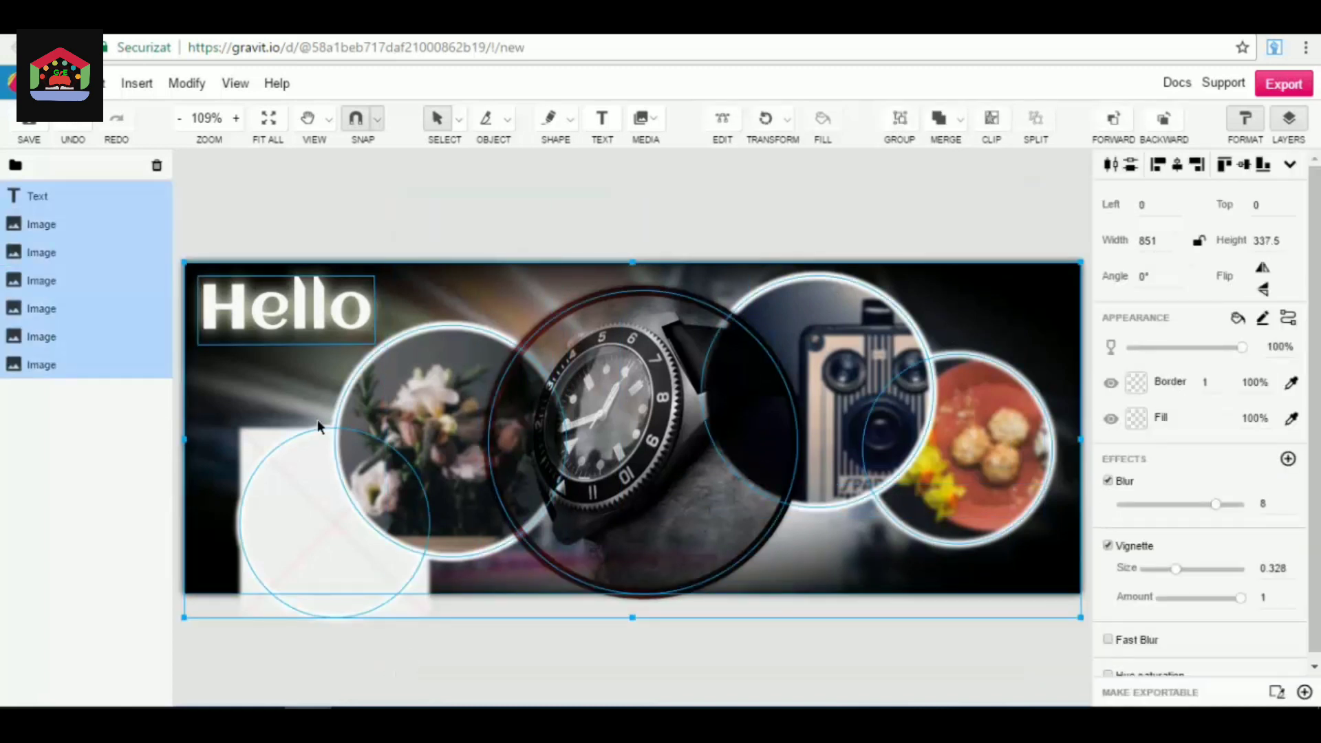
pyautogui.click(905, 116)
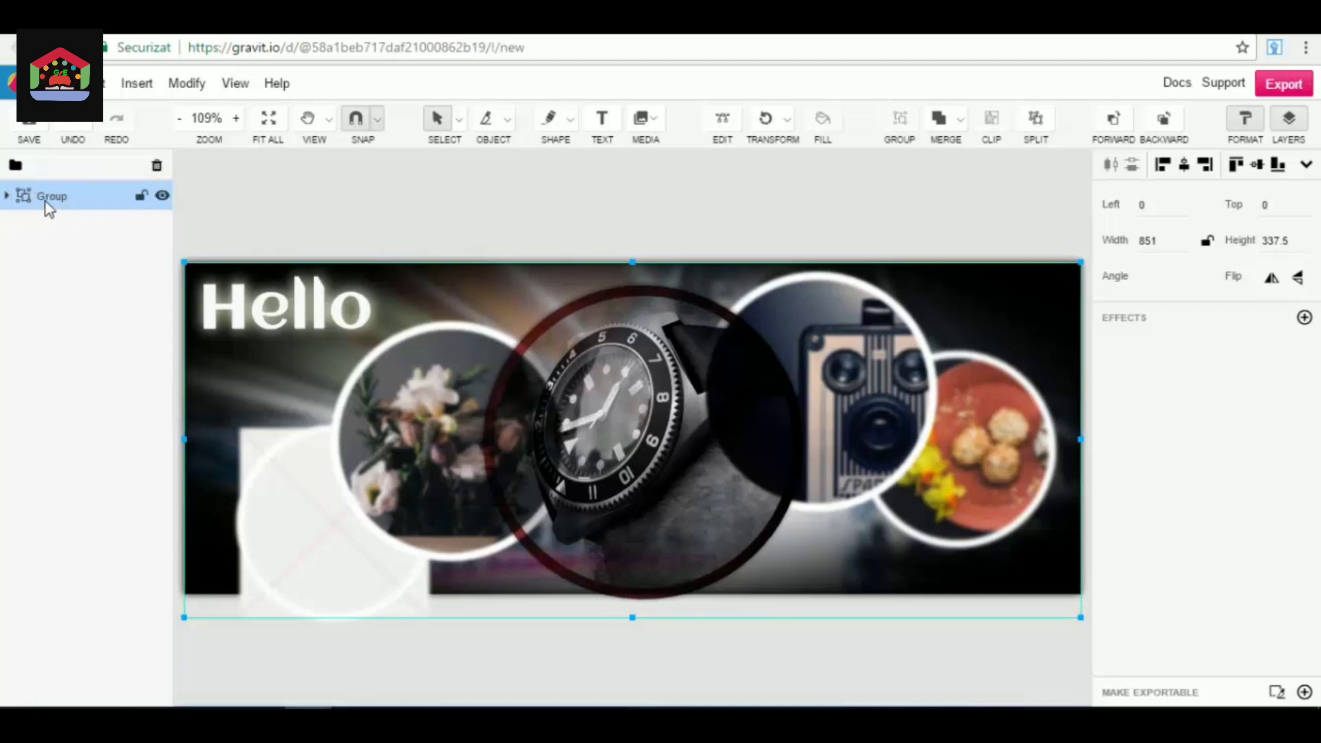
# Add a Stroke effect and a Lens blur with radius 3.1 to the whole group.
pyautogui.click(1304, 318)
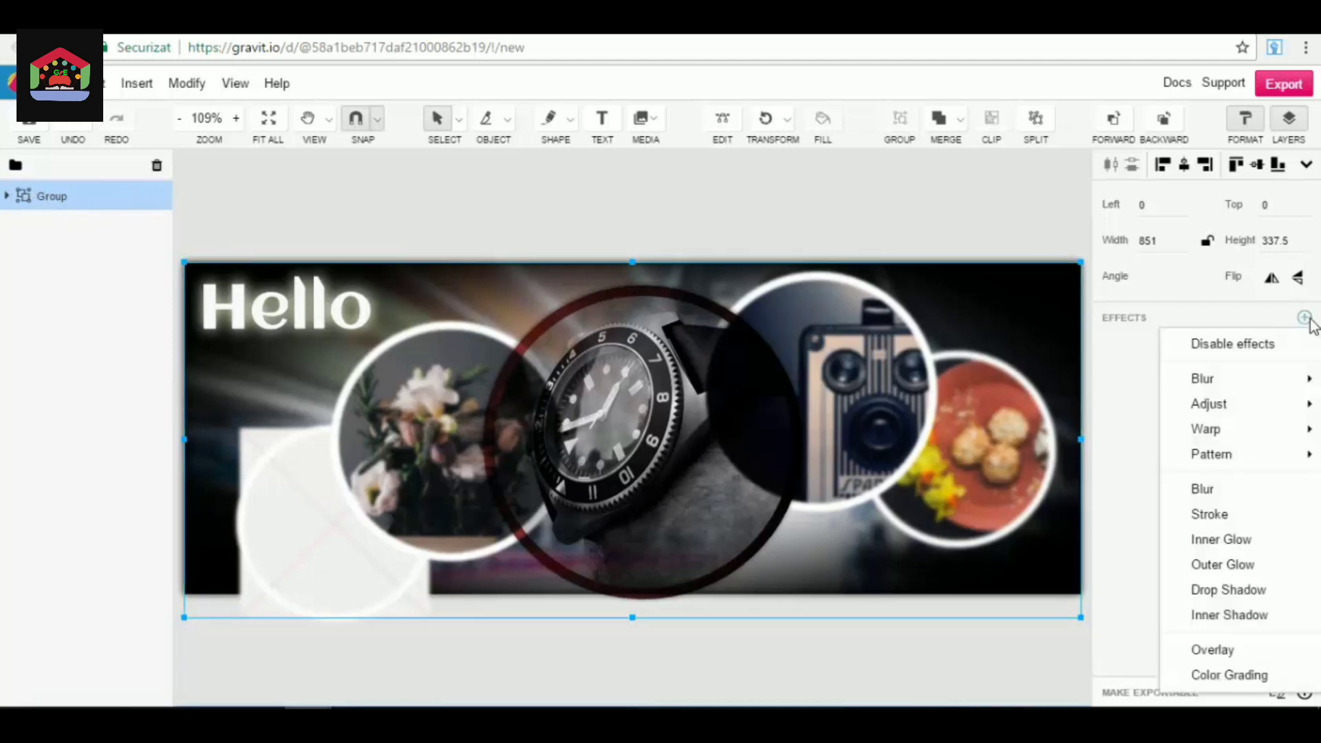
pyautogui.click(1232, 514)
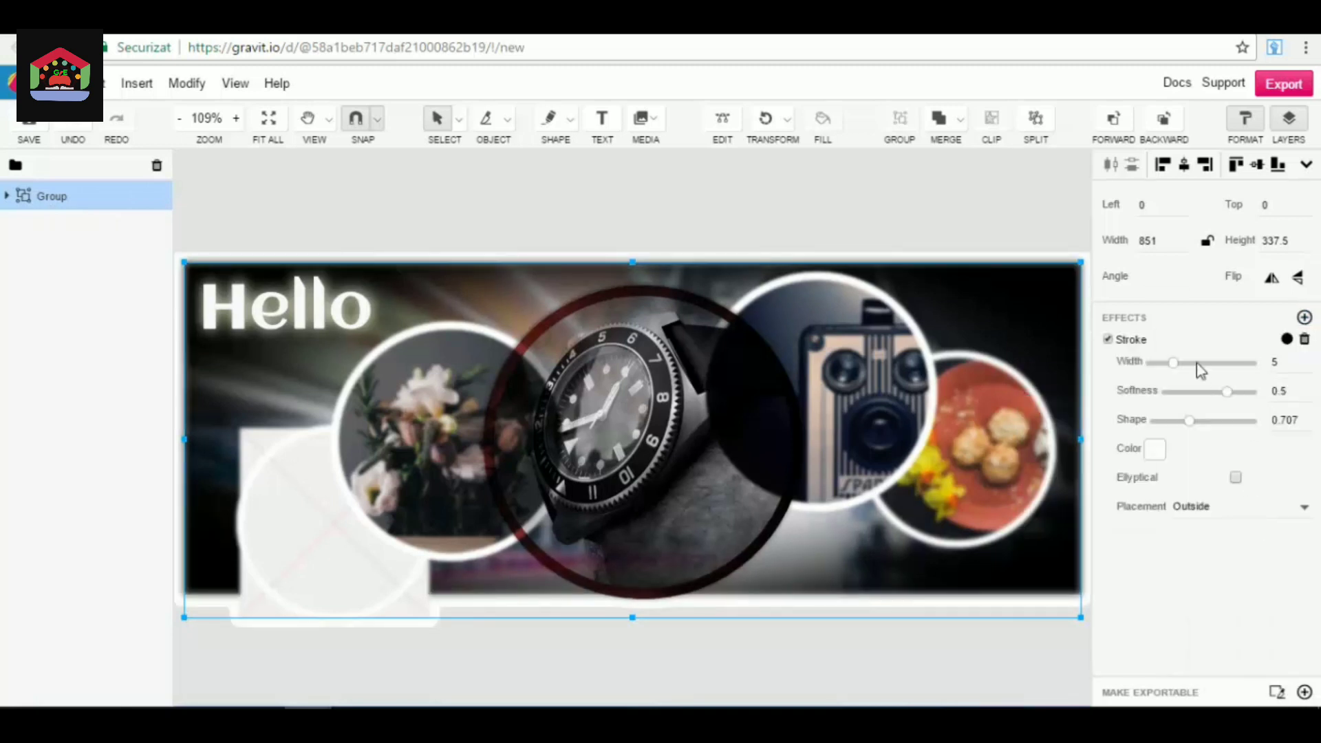
pyautogui.click(1304, 317)
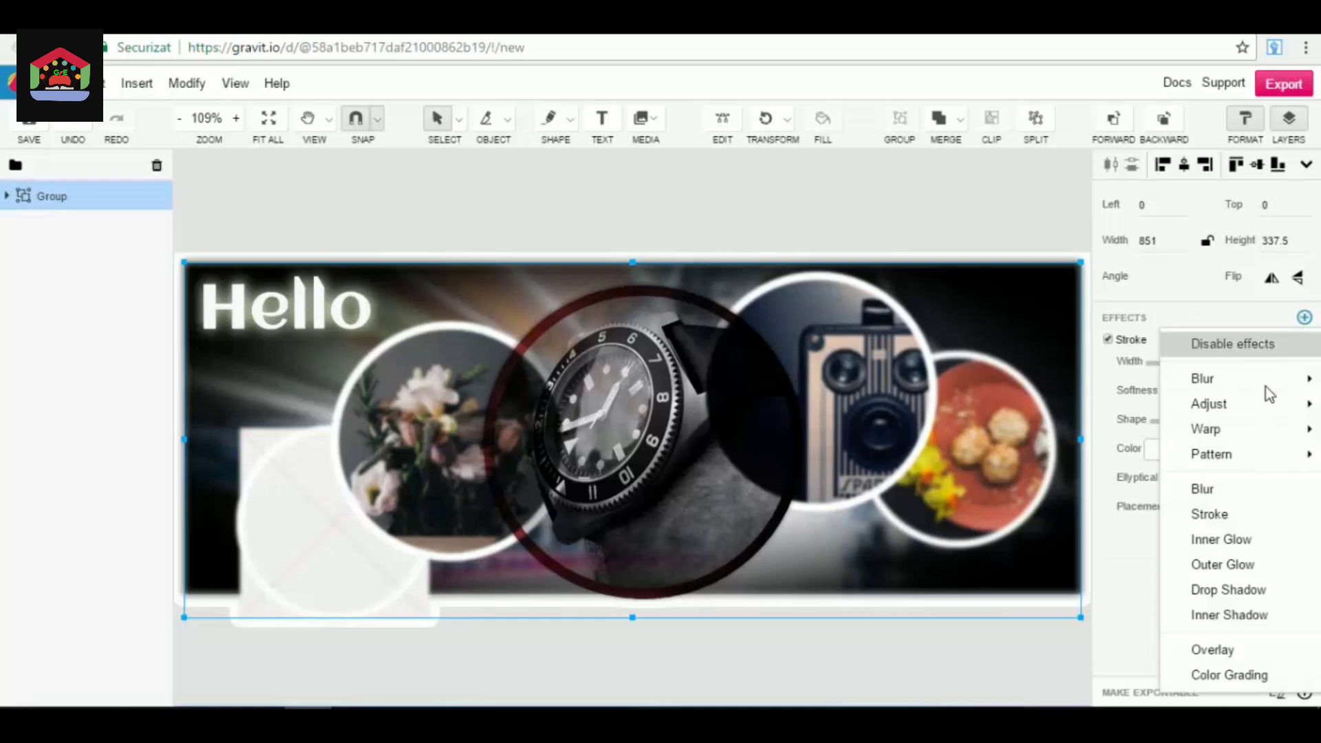
pyautogui.moveTo(1250, 387)
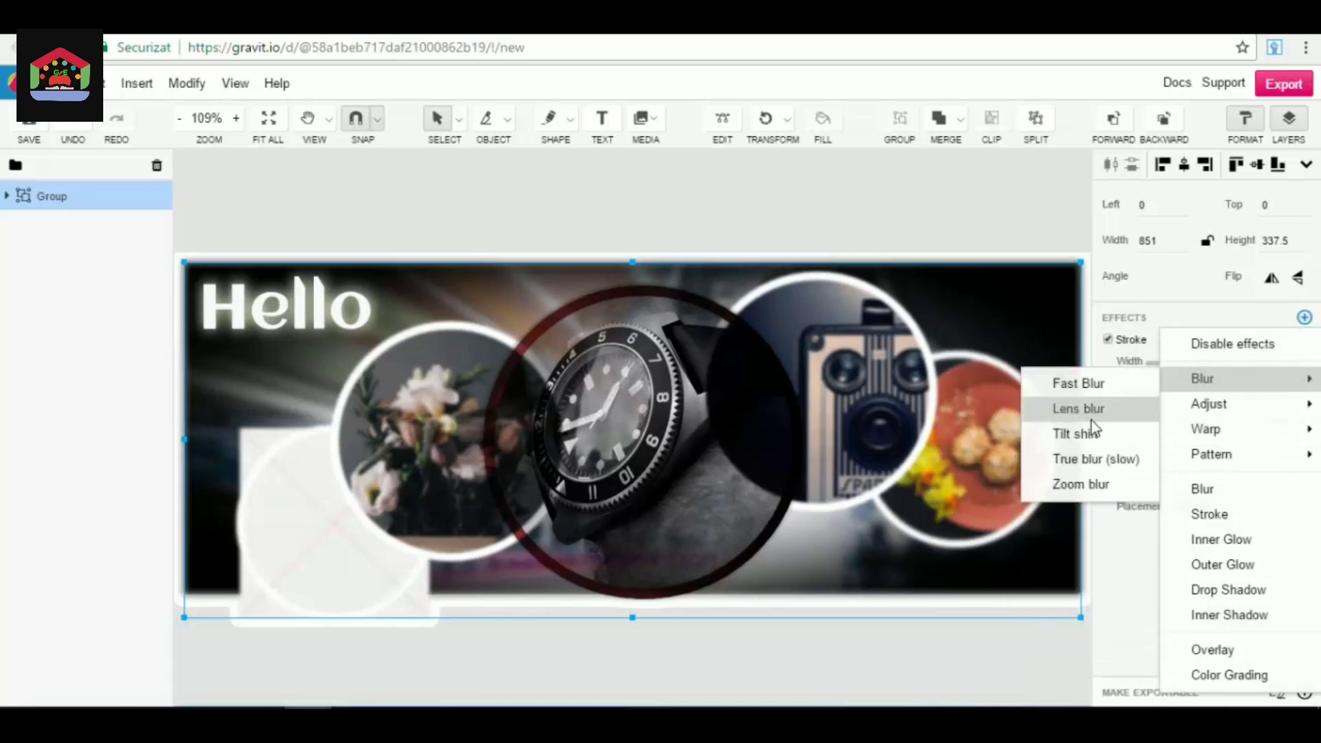
pyautogui.click(1120, 414)
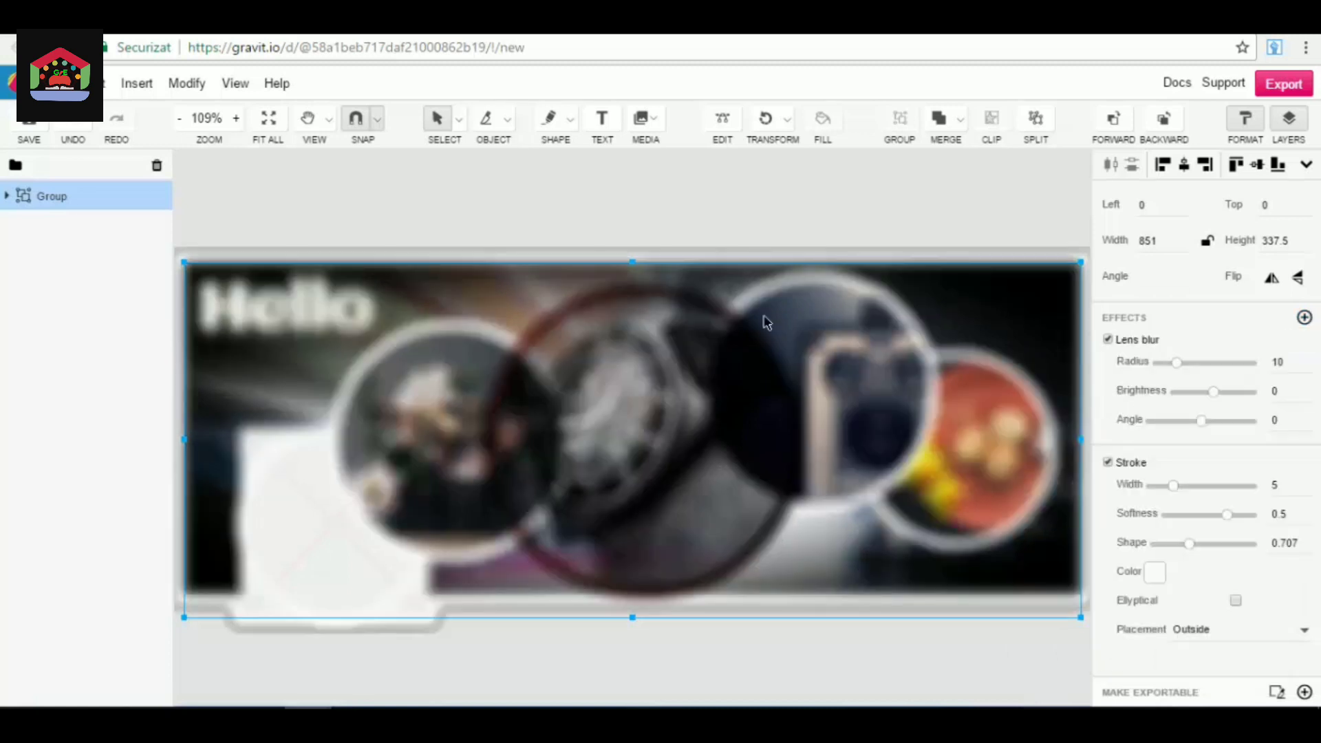
pyautogui.moveTo(1178, 363); pyautogui.dragTo(1163, 364)
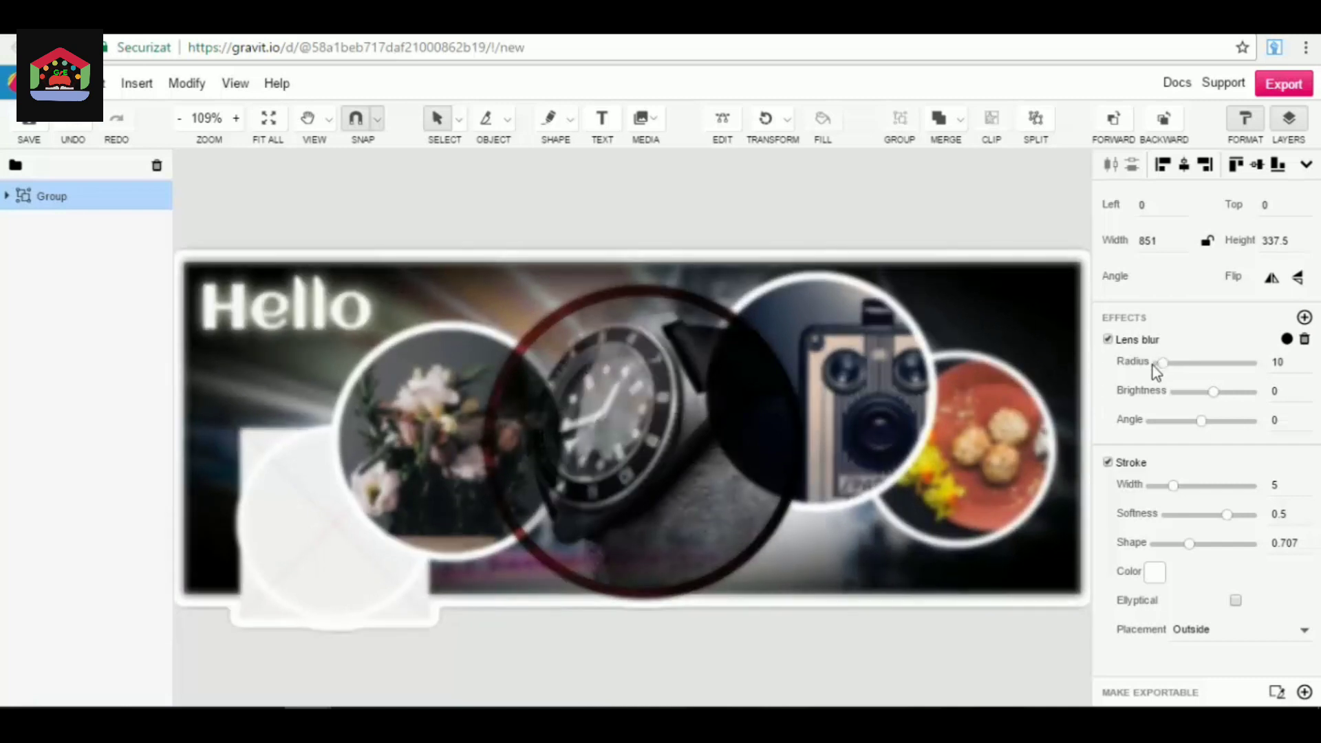
# Examine the layers inside the group, including the text and the flower image.
pyautogui.click(8, 197)
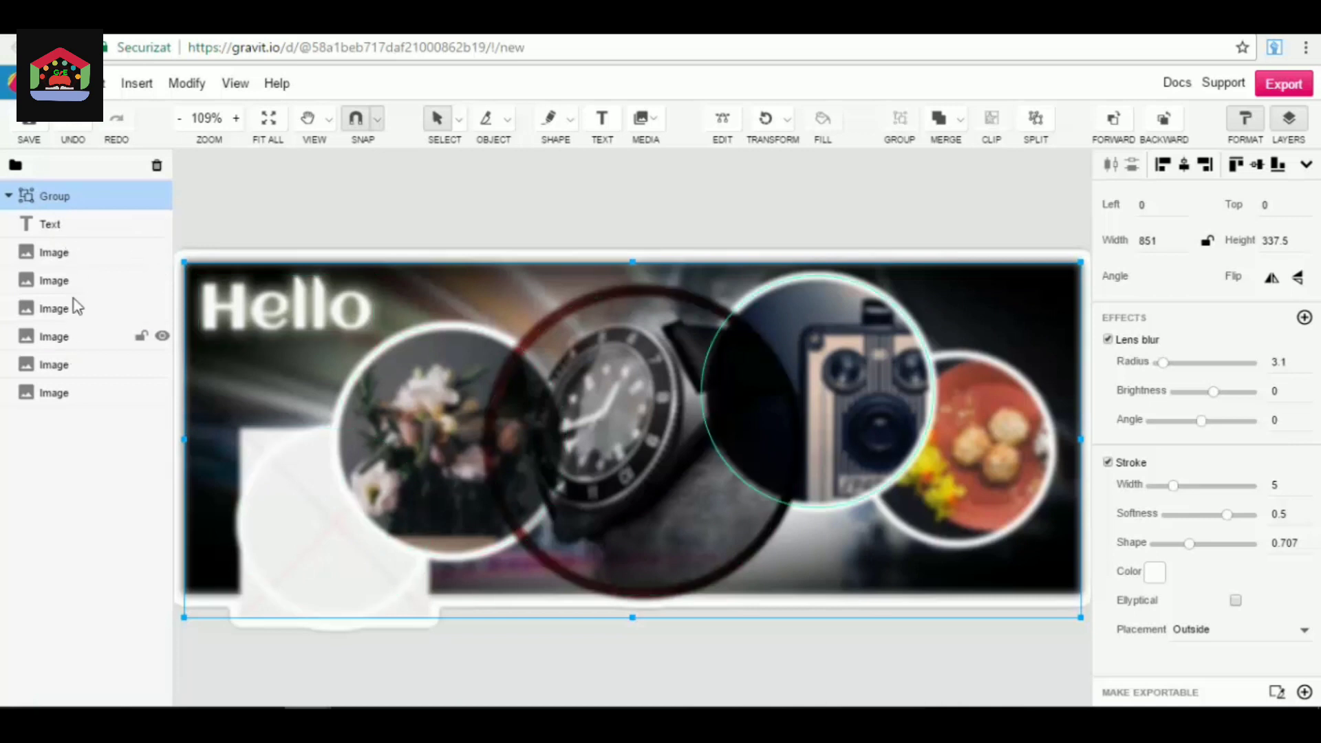
pyautogui.click(73, 227)
pyautogui.click(73, 281)
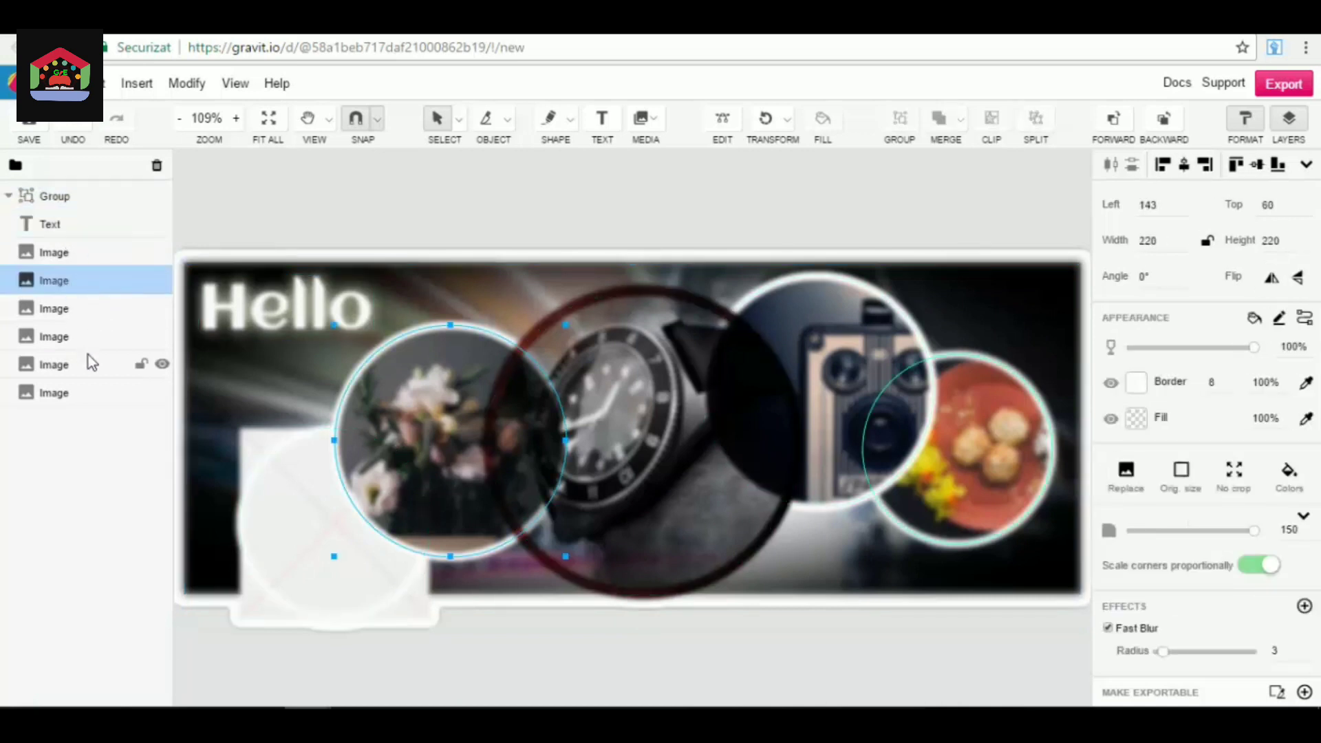
pyautogui.click(7, 197)
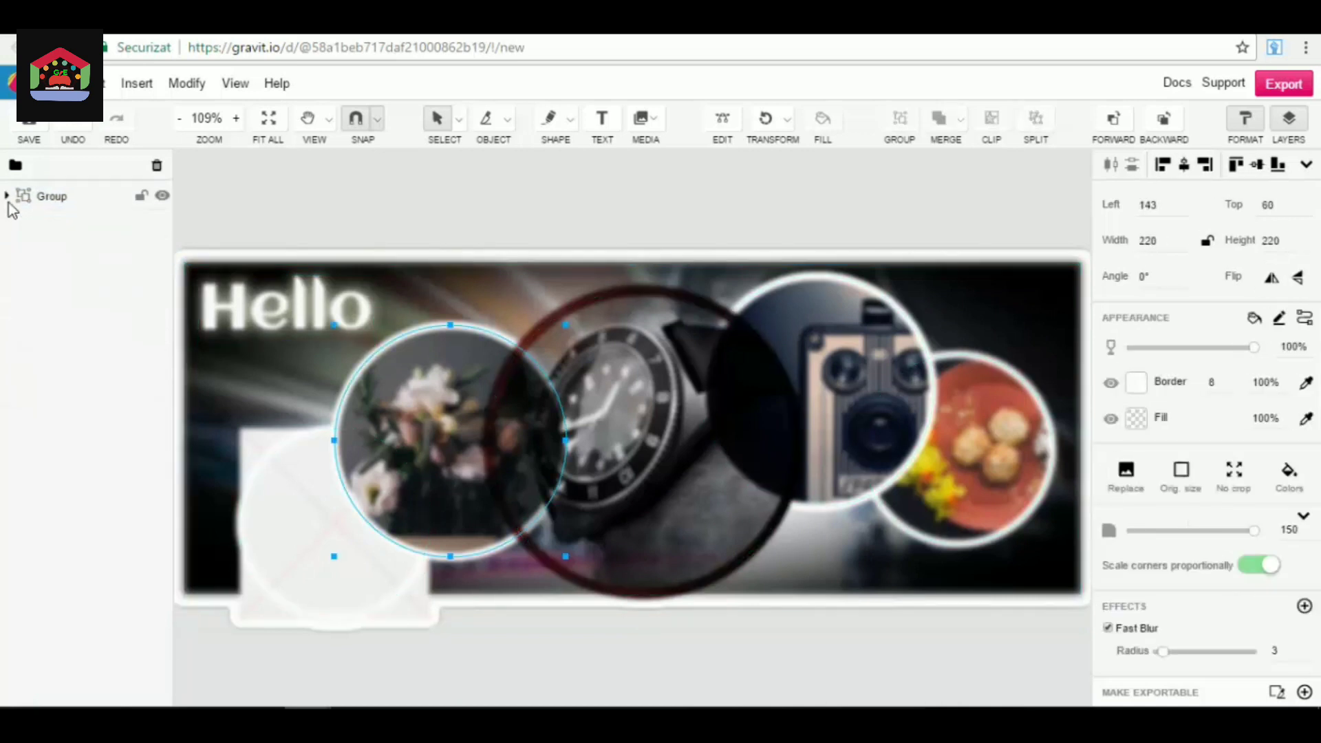
# Split the group back into separate objects and deselect them.
pyautogui.click(89, 199)
pyautogui.moveTo(1043, 210); pyautogui.dragTo(307, 661)
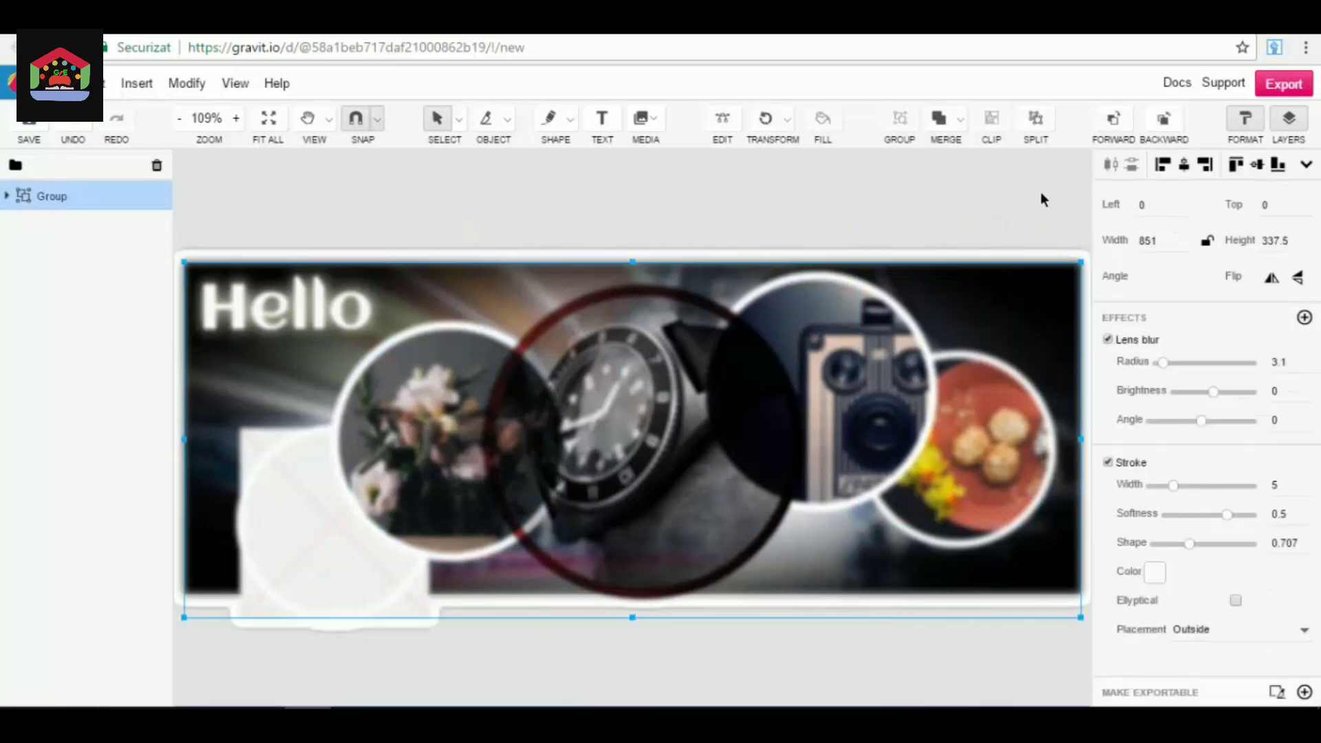
pyautogui.click(1045, 121)
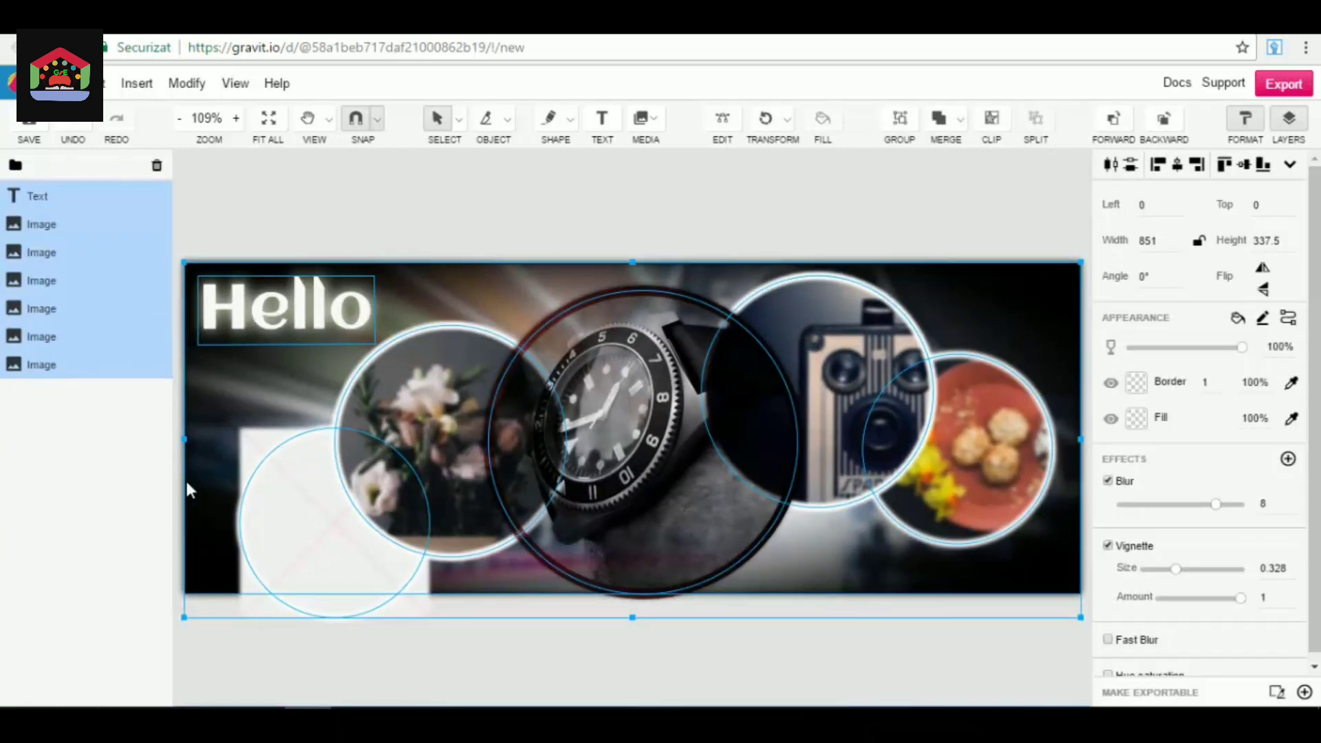
pyautogui.click(35, 516)
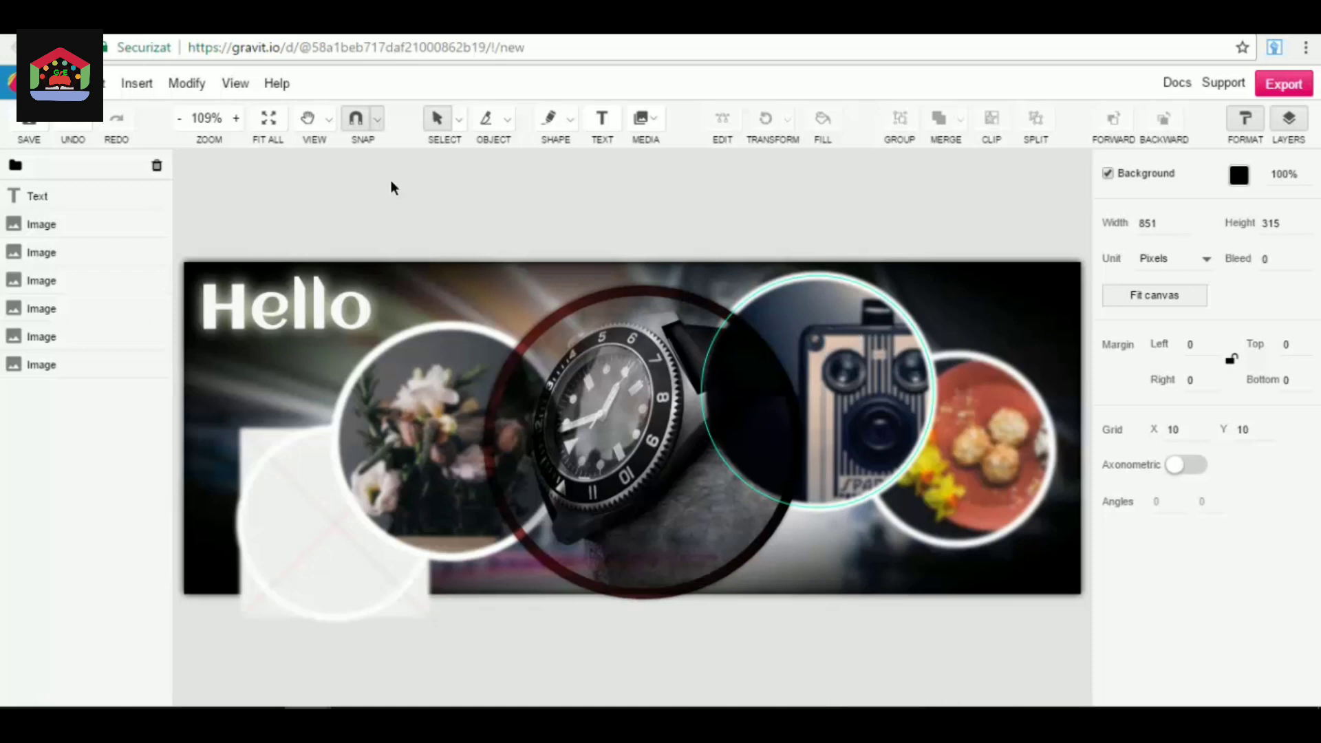
# Create a new blank design using the Facebook Cover preset.
pyautogui.click(56, 82)
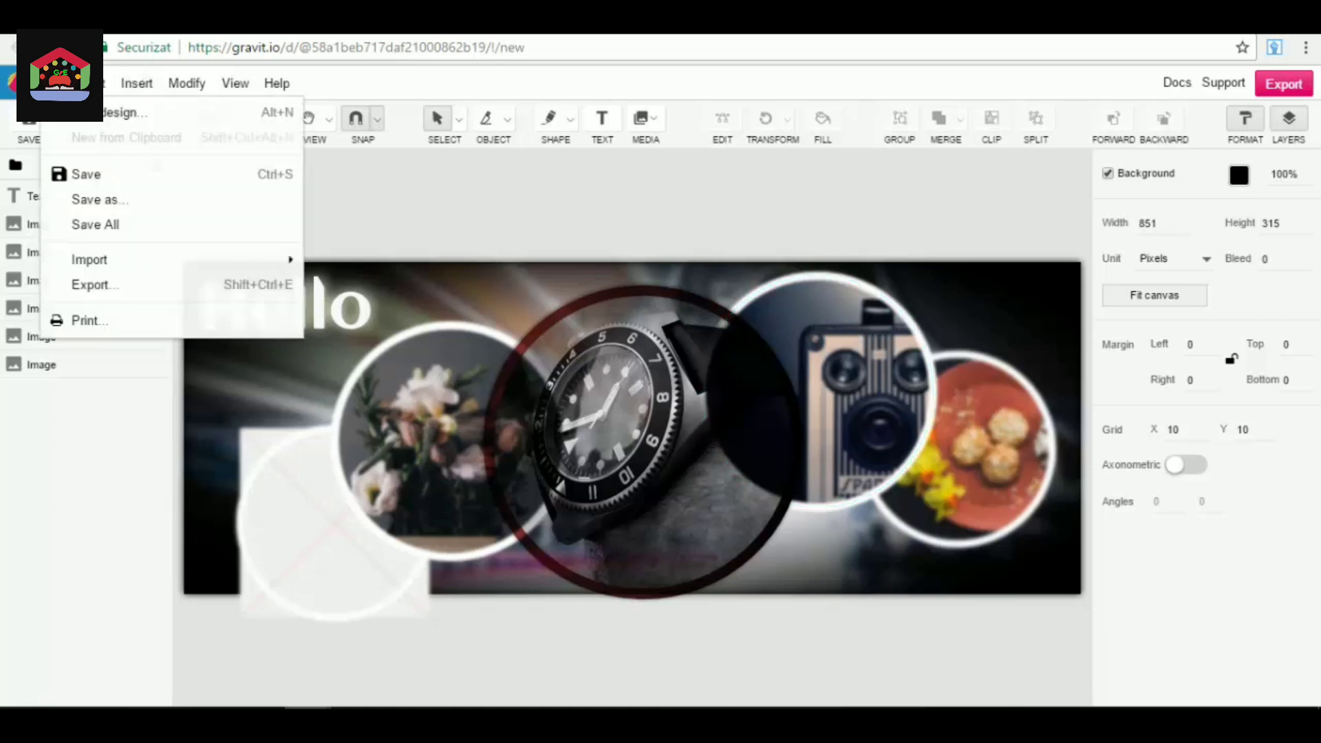
pyautogui.click(118, 115)
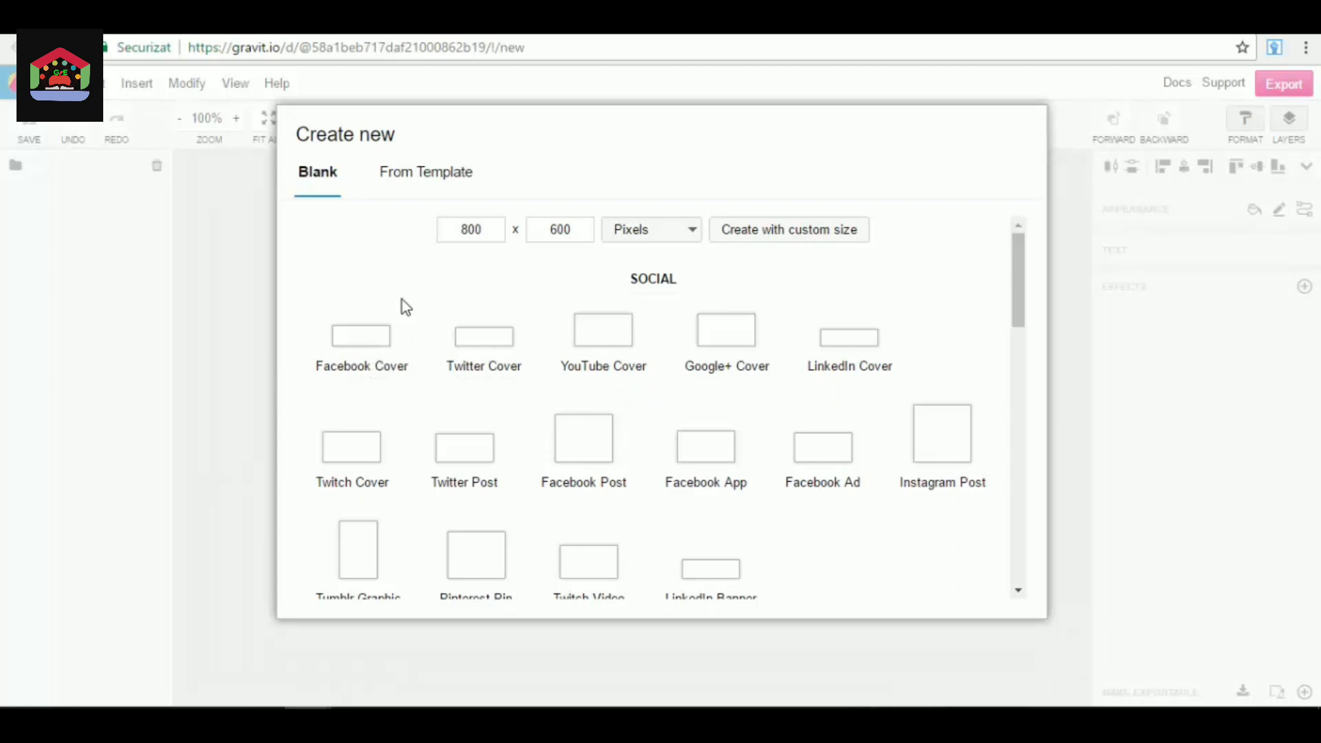
pyautogui.click(378, 351)
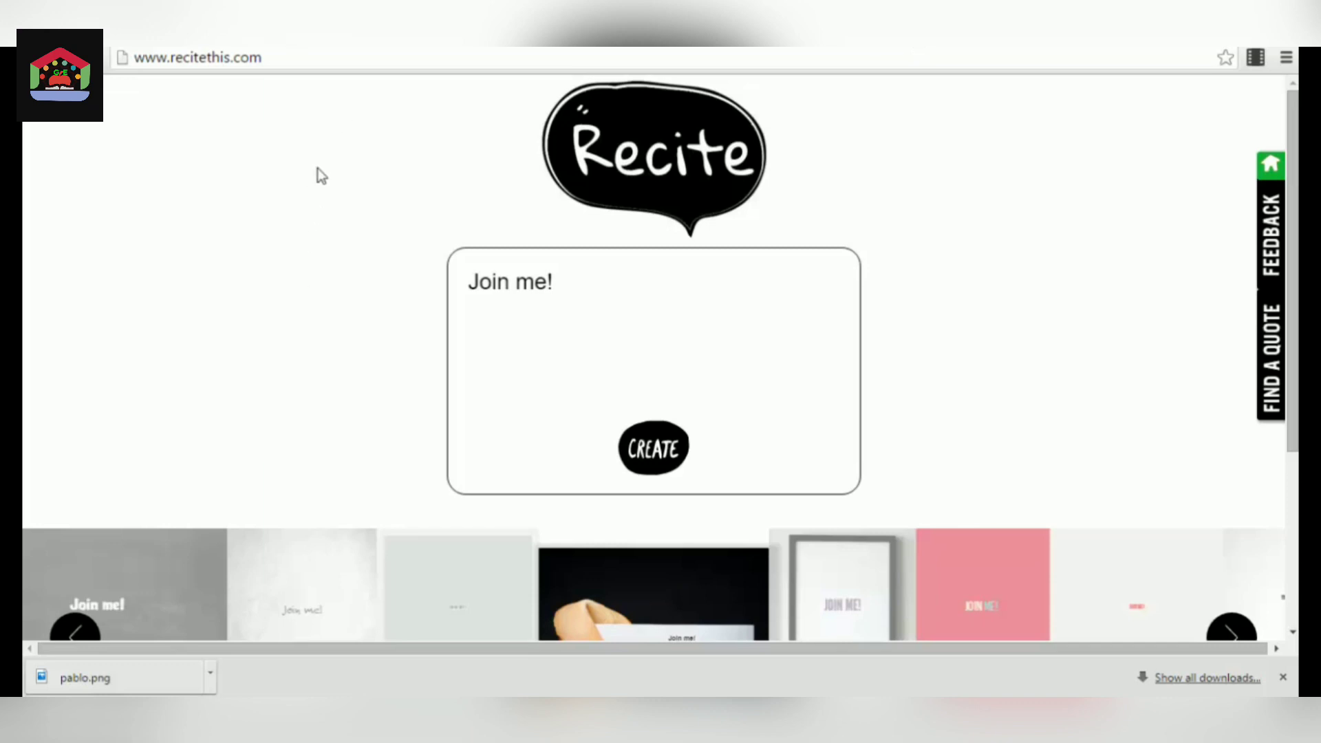
pyautogui.moveTo(278, 57); pyautogui.dragTo(125, 56)
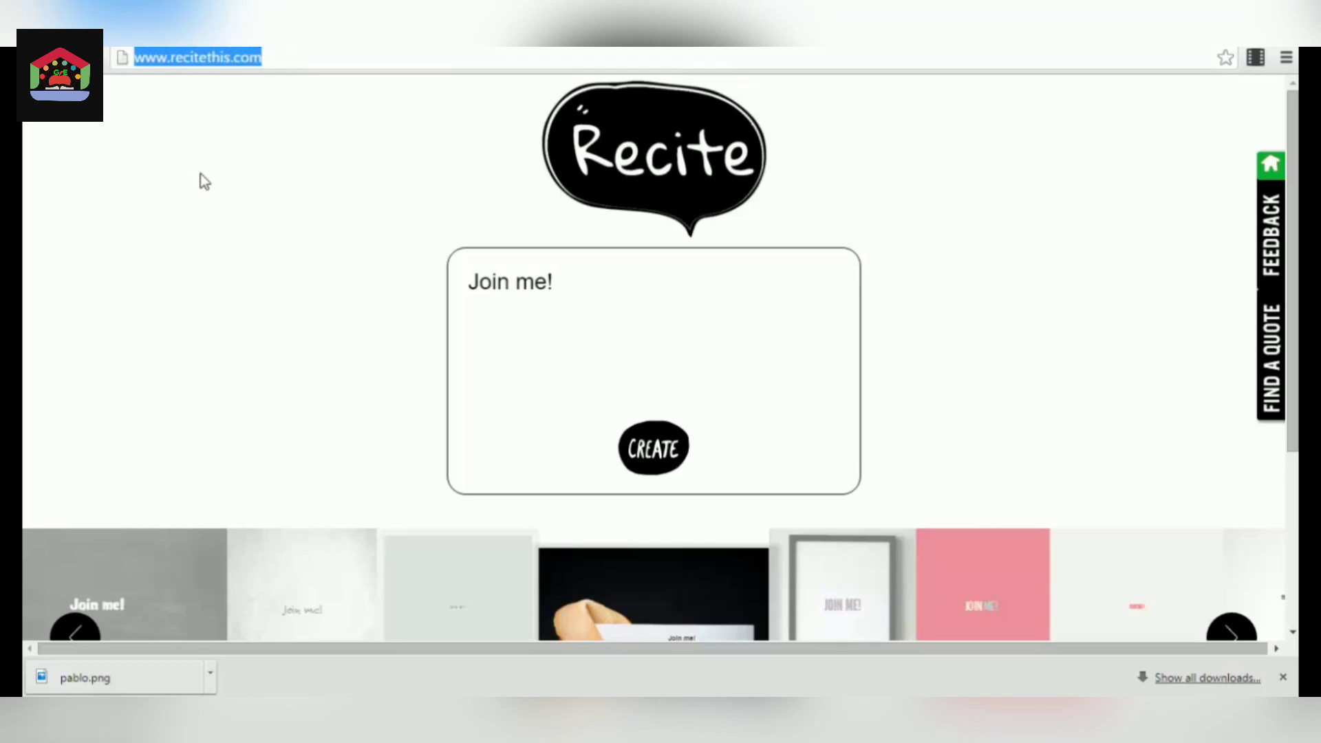
pyautogui.click(238, 237)
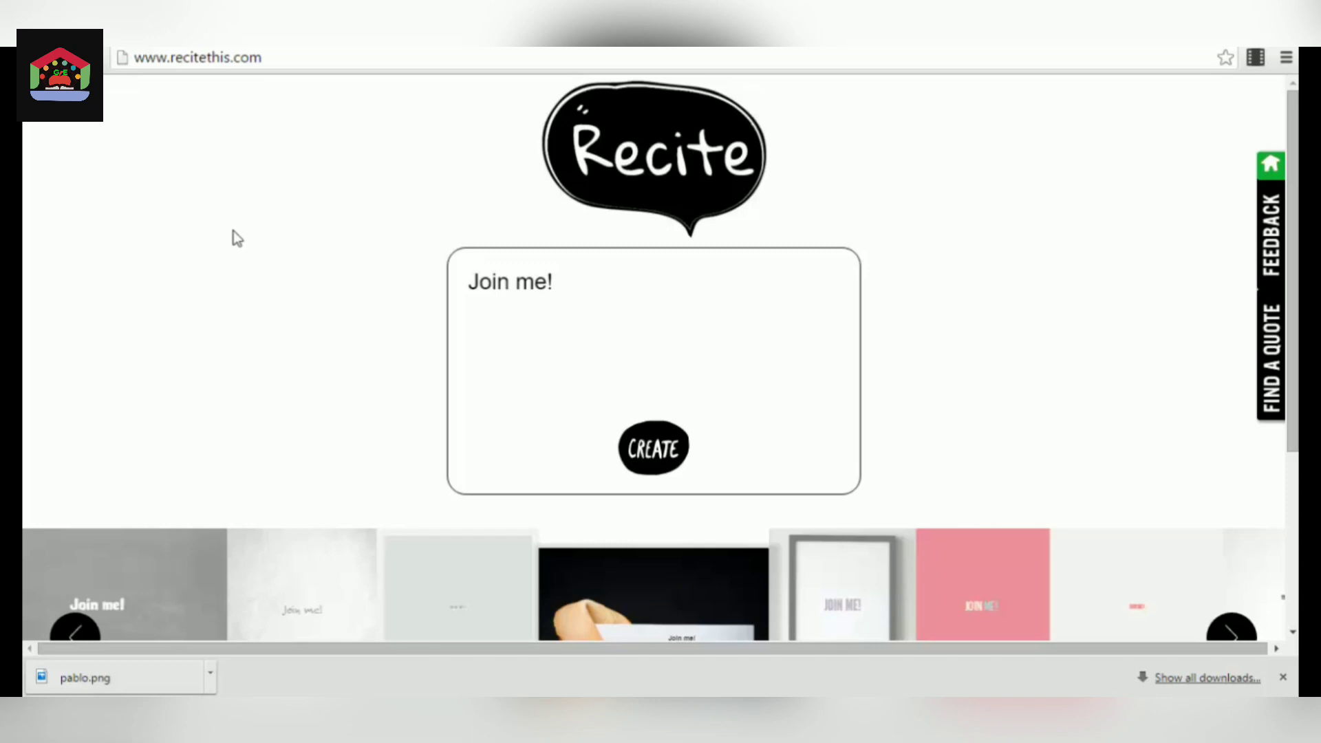
# Browse Recite's quote templates in both directions to compare how the "Join me!" text looks on them.
pyautogui.scroll(-1, 241, 244)
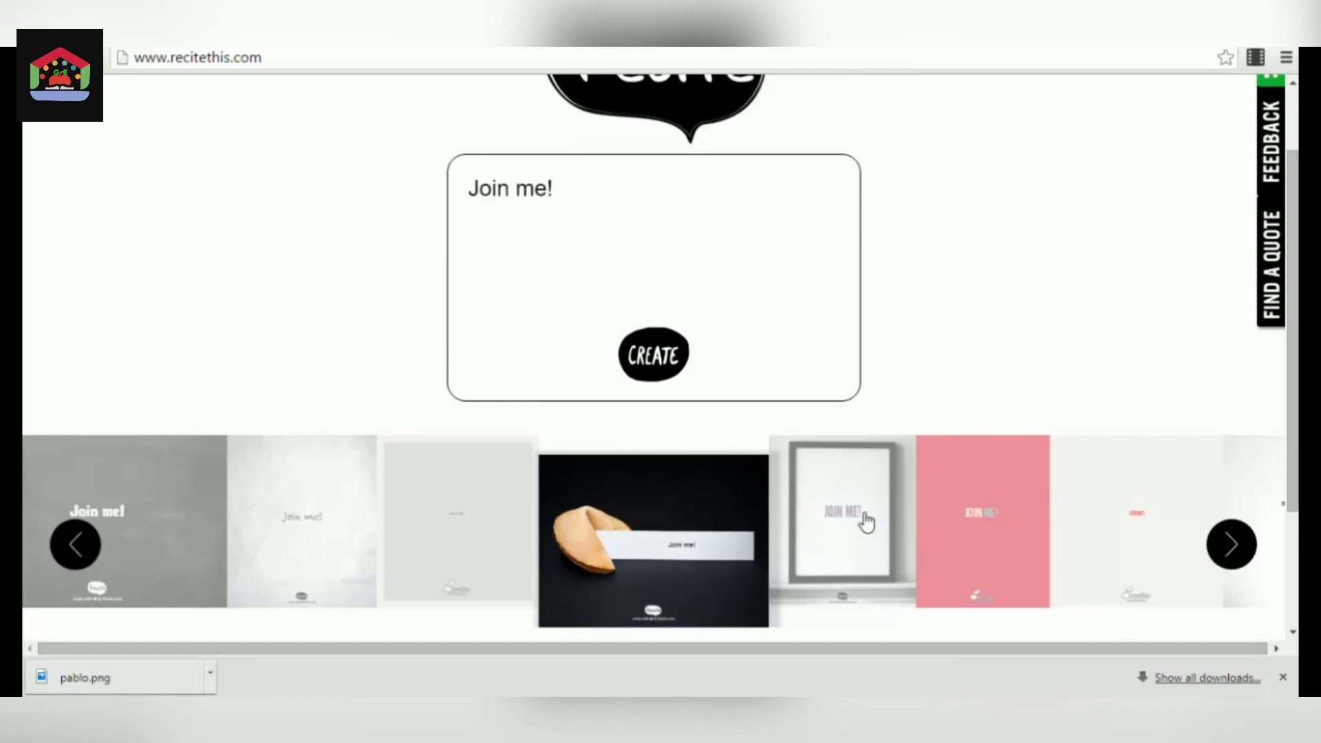
pyautogui.click(458, 489)
pyautogui.click(390, 494)
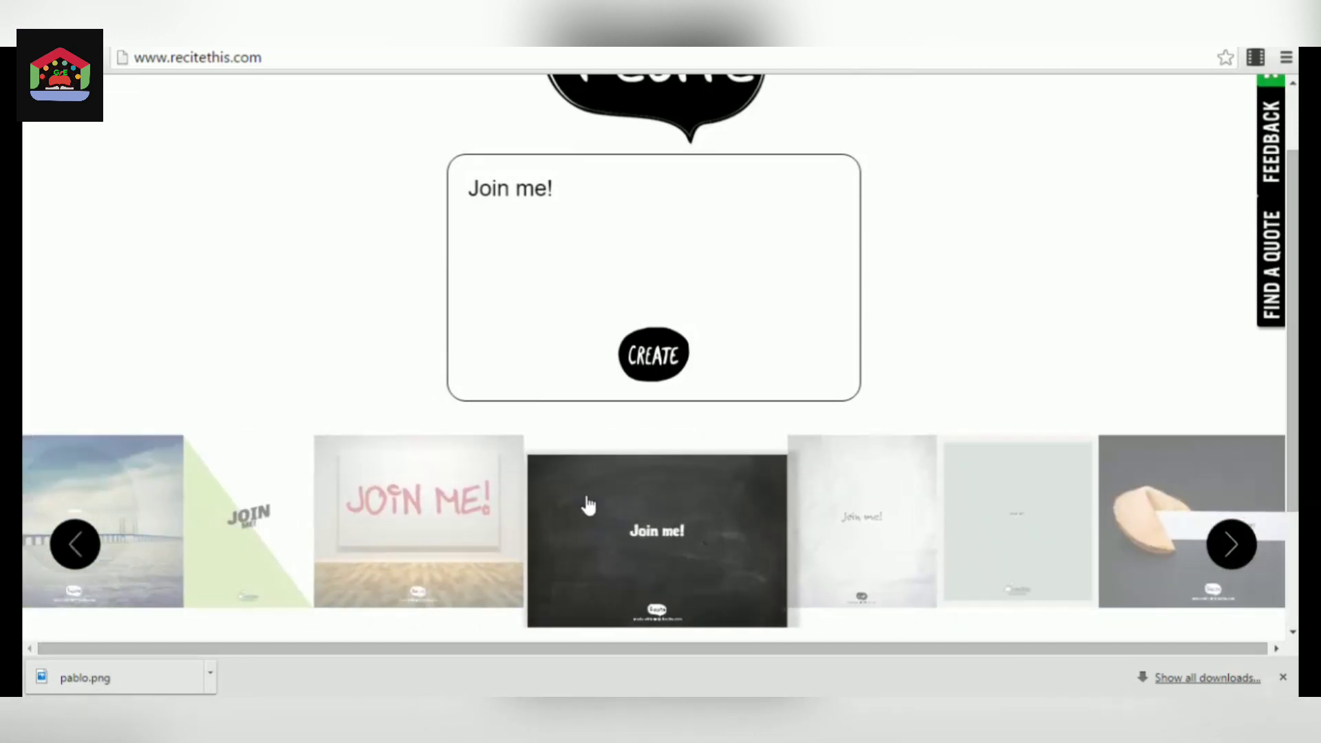
pyautogui.click(1234, 543)
pyautogui.click(1239, 544)
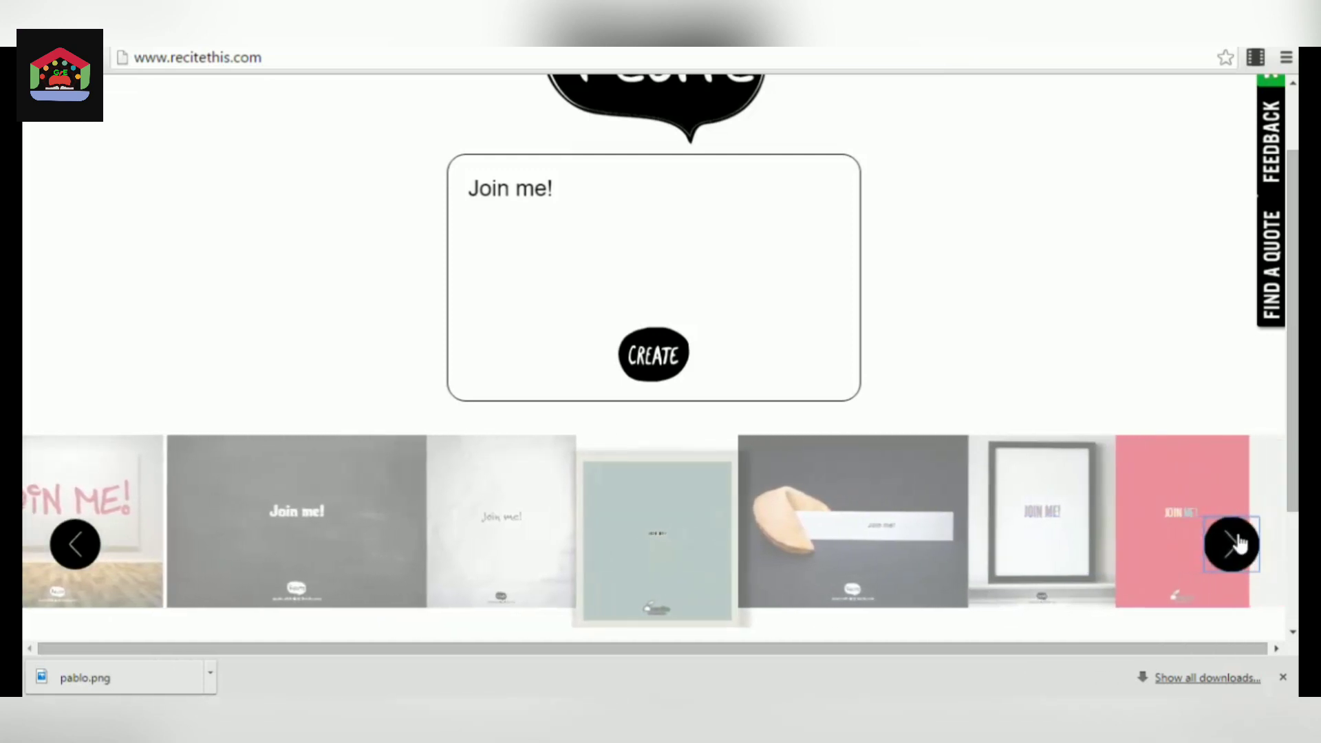
pyautogui.click(1239, 544)
pyautogui.click(1239, 543)
pyautogui.click(1239, 543)
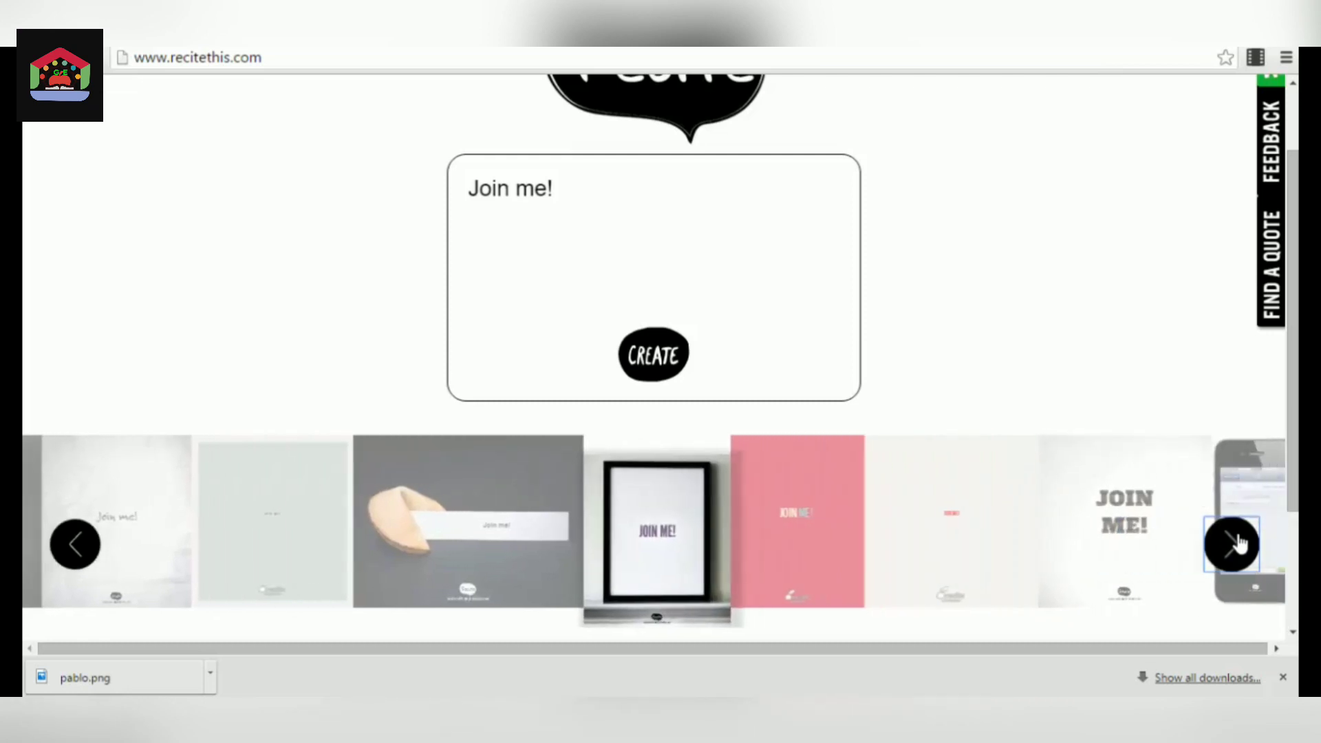
pyautogui.click(1239, 543)
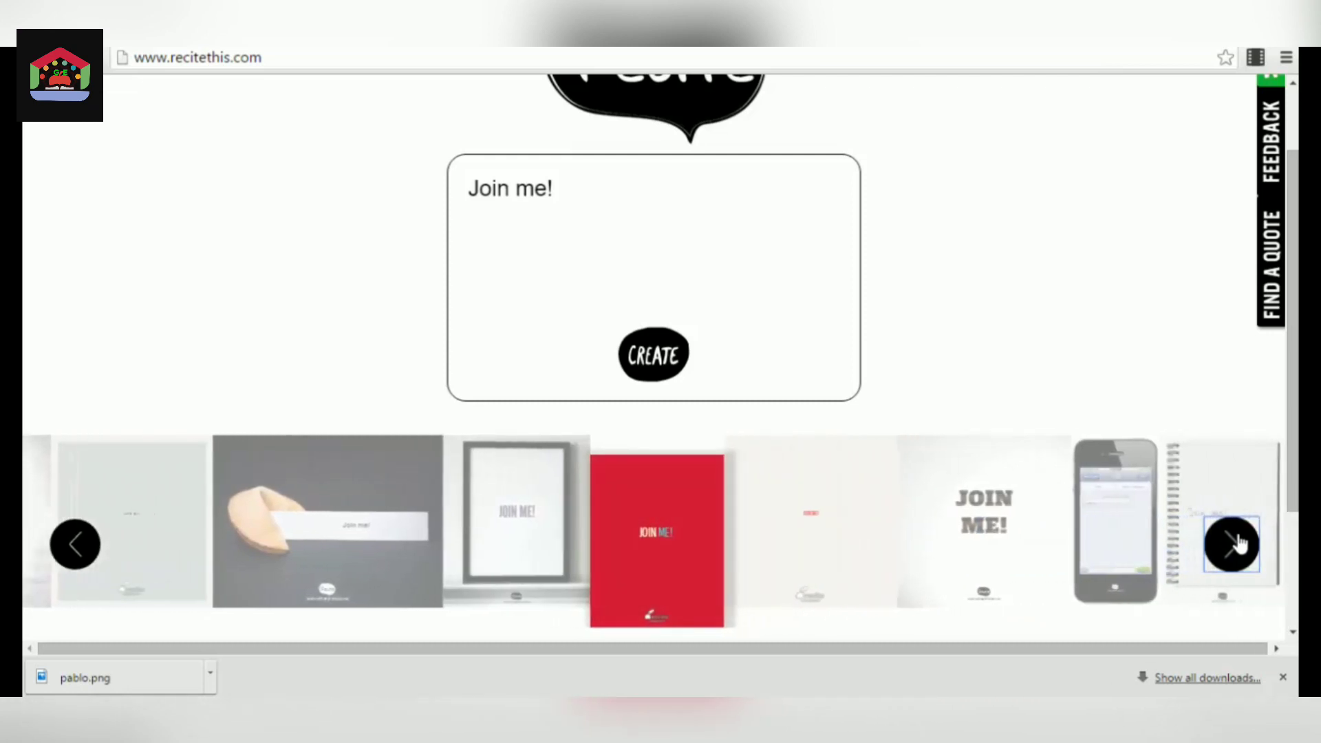
pyautogui.click(1239, 543)
pyautogui.click(1239, 544)
pyautogui.click(1239, 543)
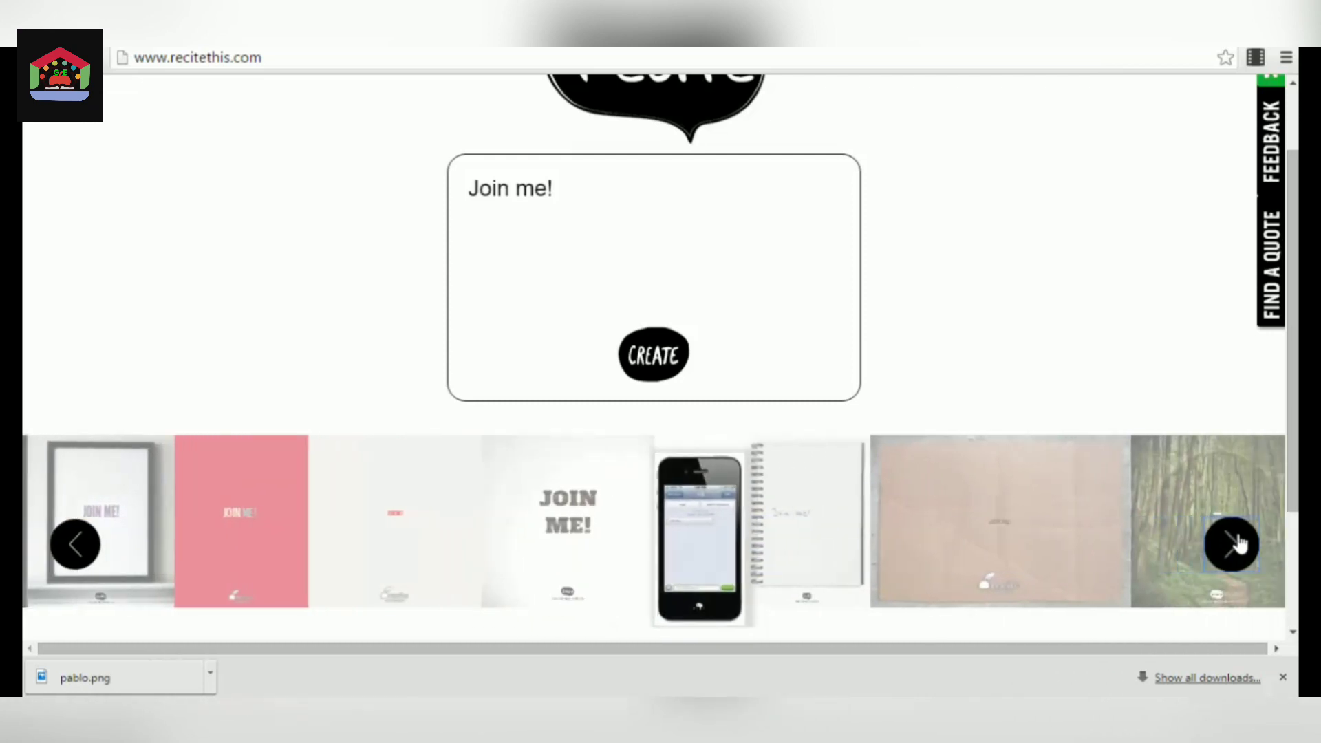
pyautogui.click(1239, 543)
pyautogui.click(1239, 544)
pyautogui.click(1235, 540)
pyautogui.click(1235, 541)
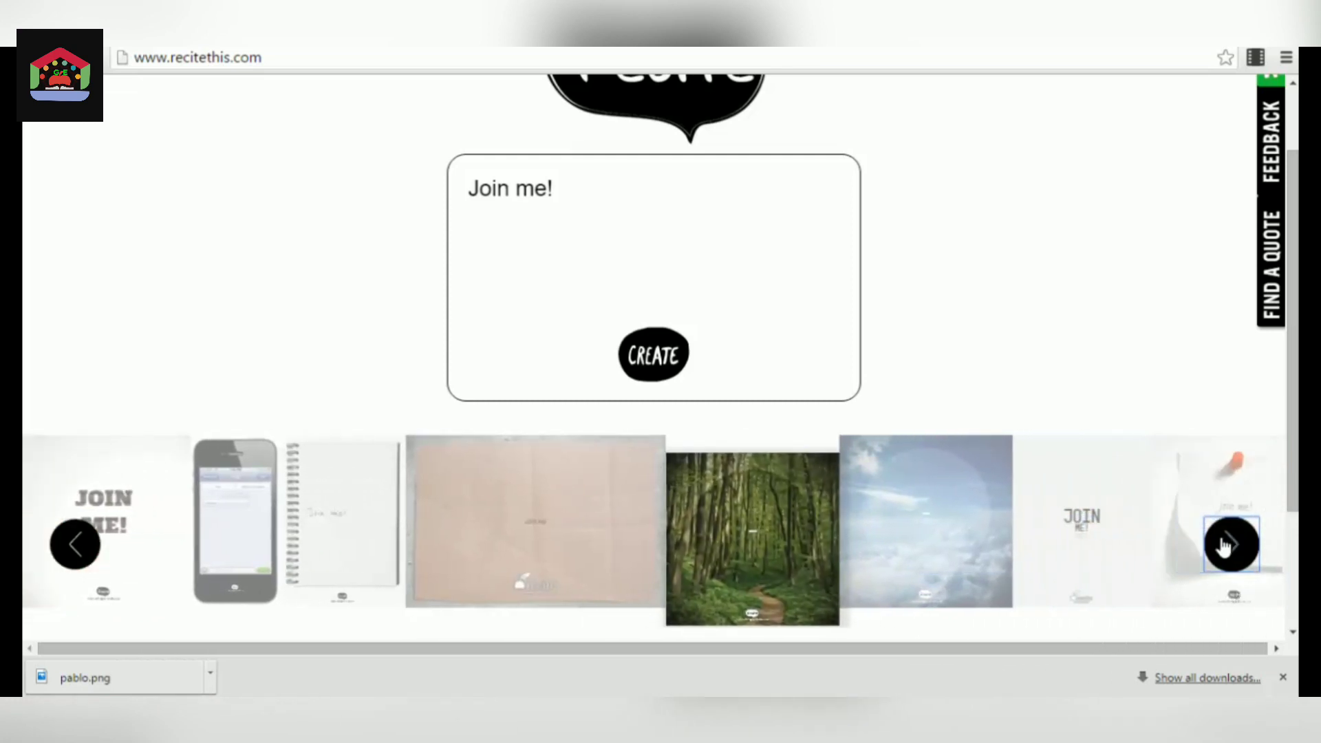
pyautogui.click(76, 543)
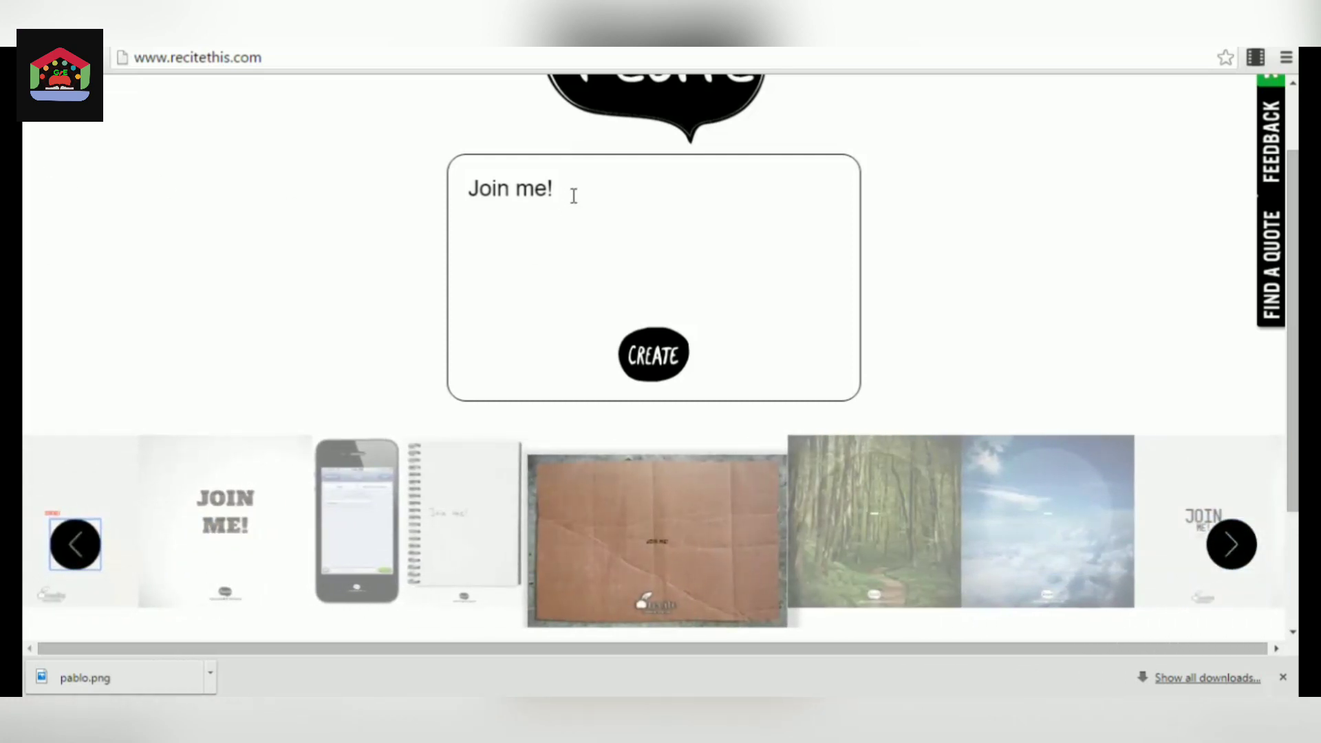
# Replace the quote text with "Monday is beautiful!" and create the image on the brown cardboard template.
pyautogui.moveTo(563, 191); pyautogui.dragTo(412, 193)
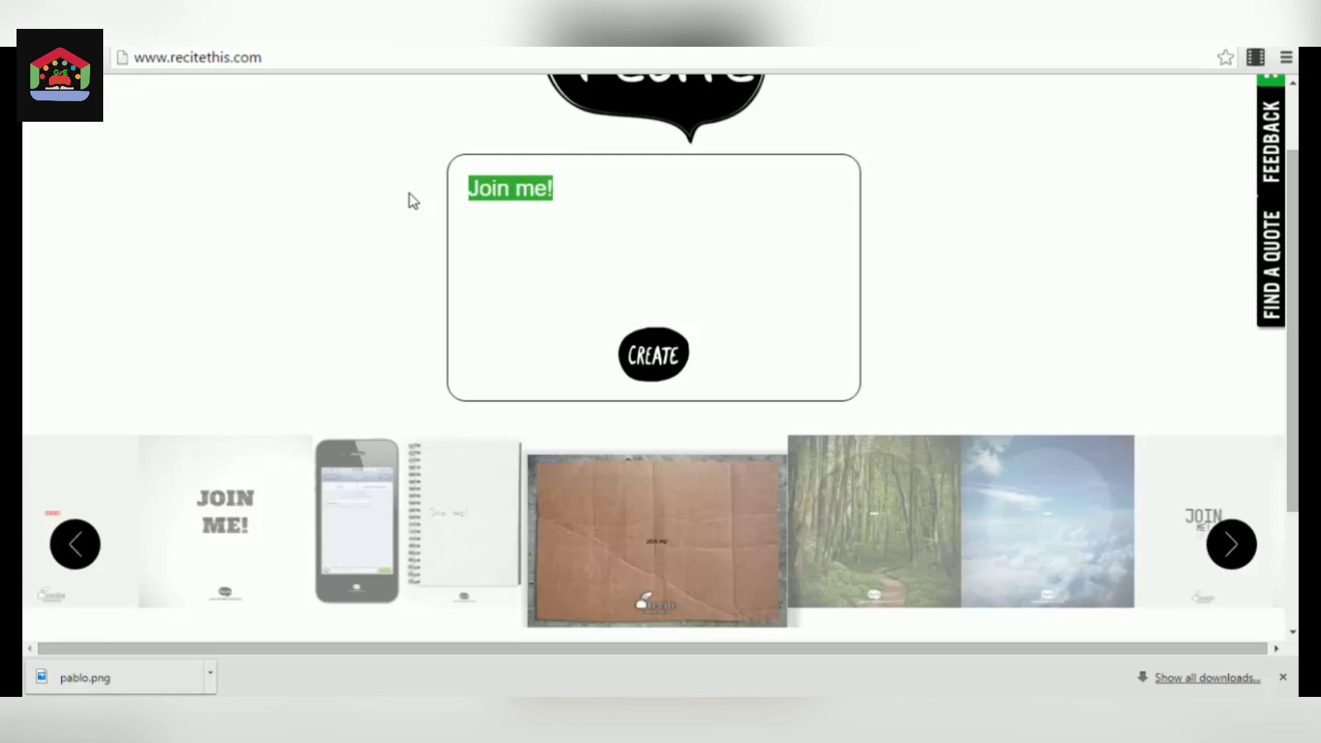
pyautogui.press('Right')
pyautogui.press('BackSpace')
pyautogui.press('BackSpace')
pyautogui.press('BackSpace')
pyautogui.press('BackSpace')
pyautogui.press('BackSpace')
pyautogui.press('BackSpace')
pyautogui.press('BackSpace')
pyautogui.press('BackSpace')
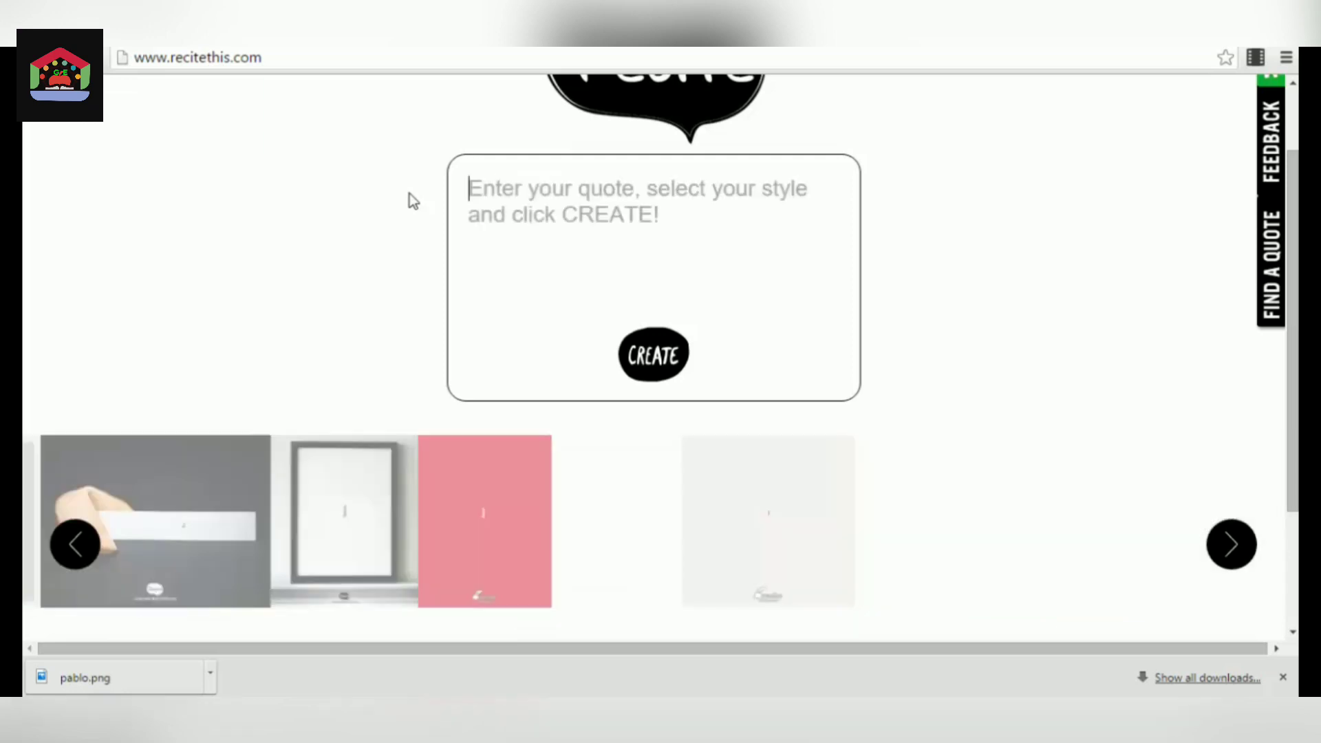
pyautogui.write('Monday is beauti')
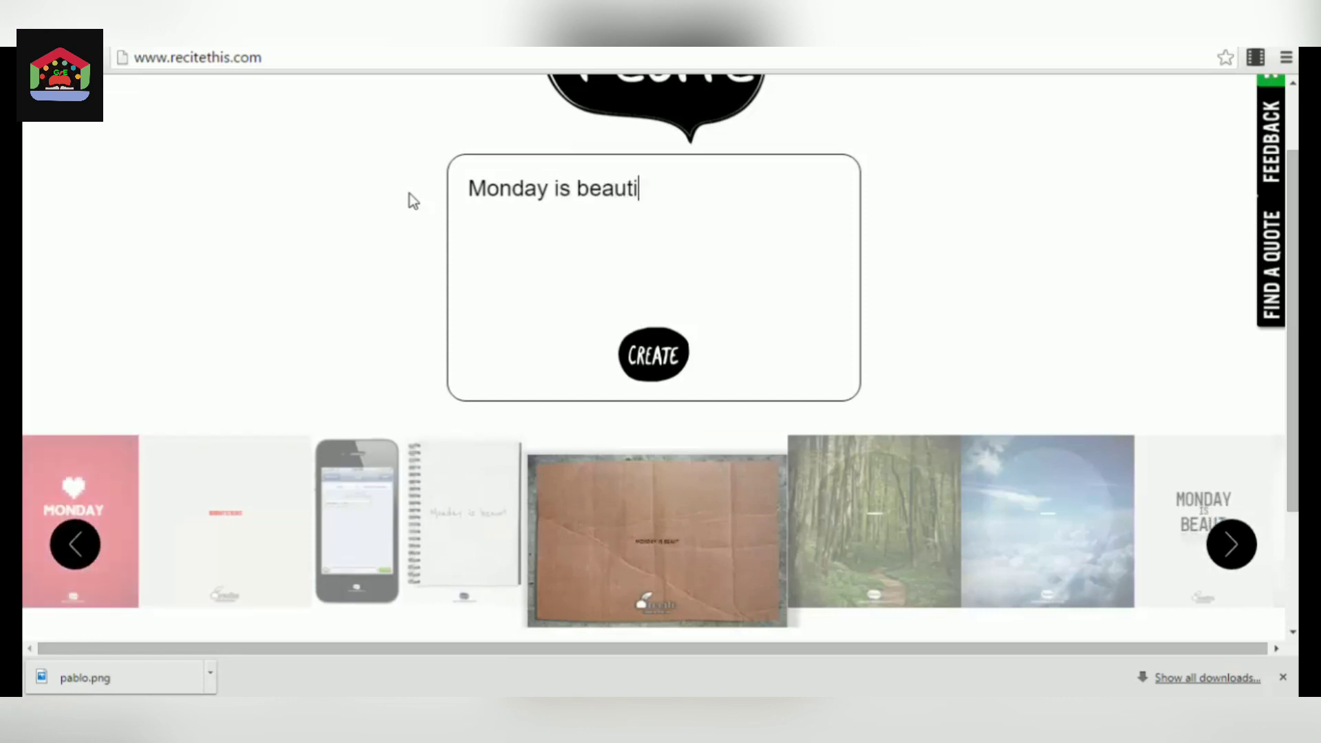
pyautogui.write('ful!')
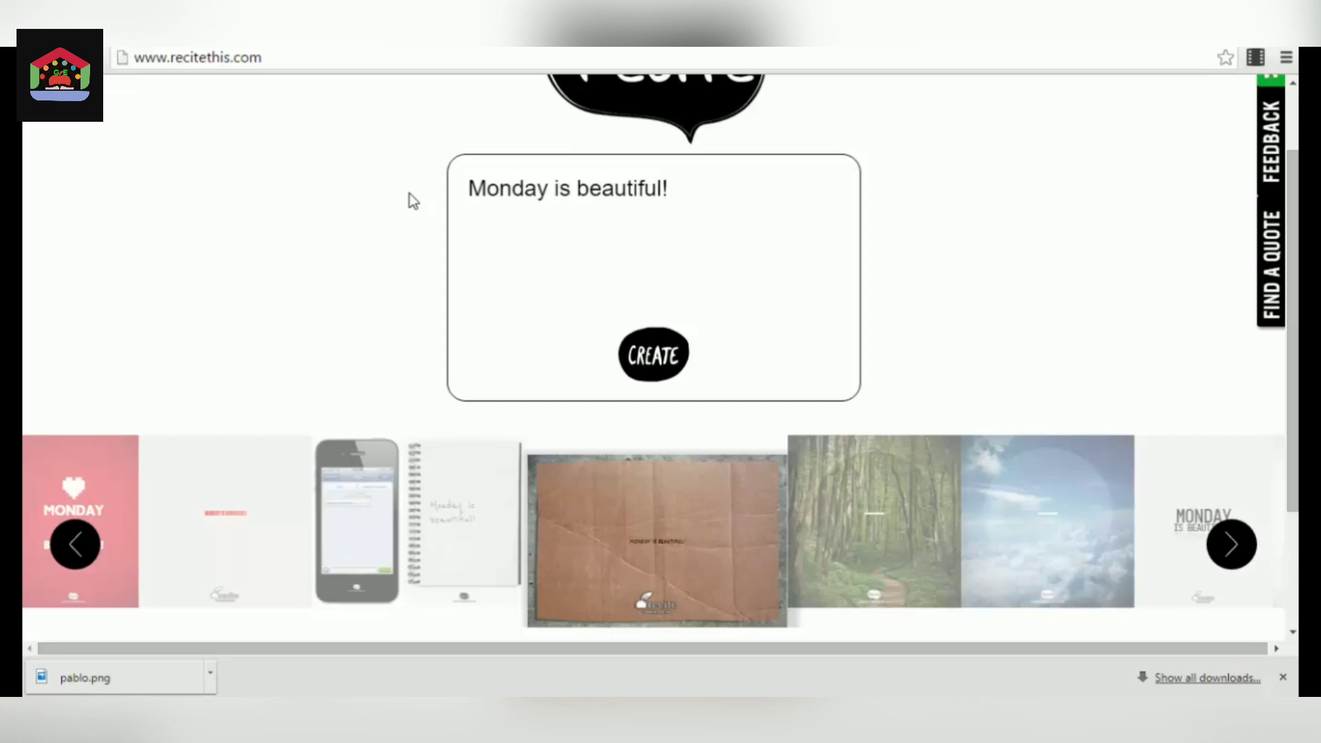
pyautogui.click(667, 370)
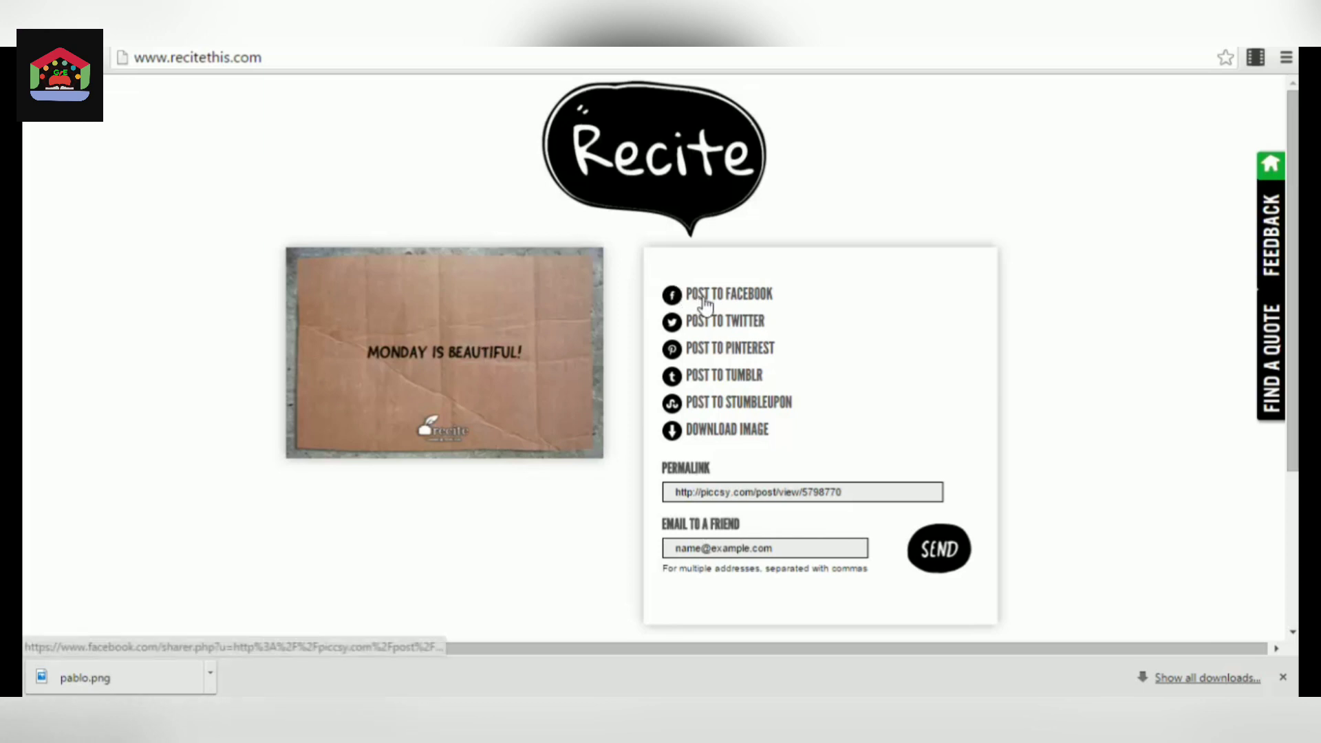
# Download the finished quote image and view the saved file, and select the permalink on its sharing page.
pyautogui.click(741, 434)
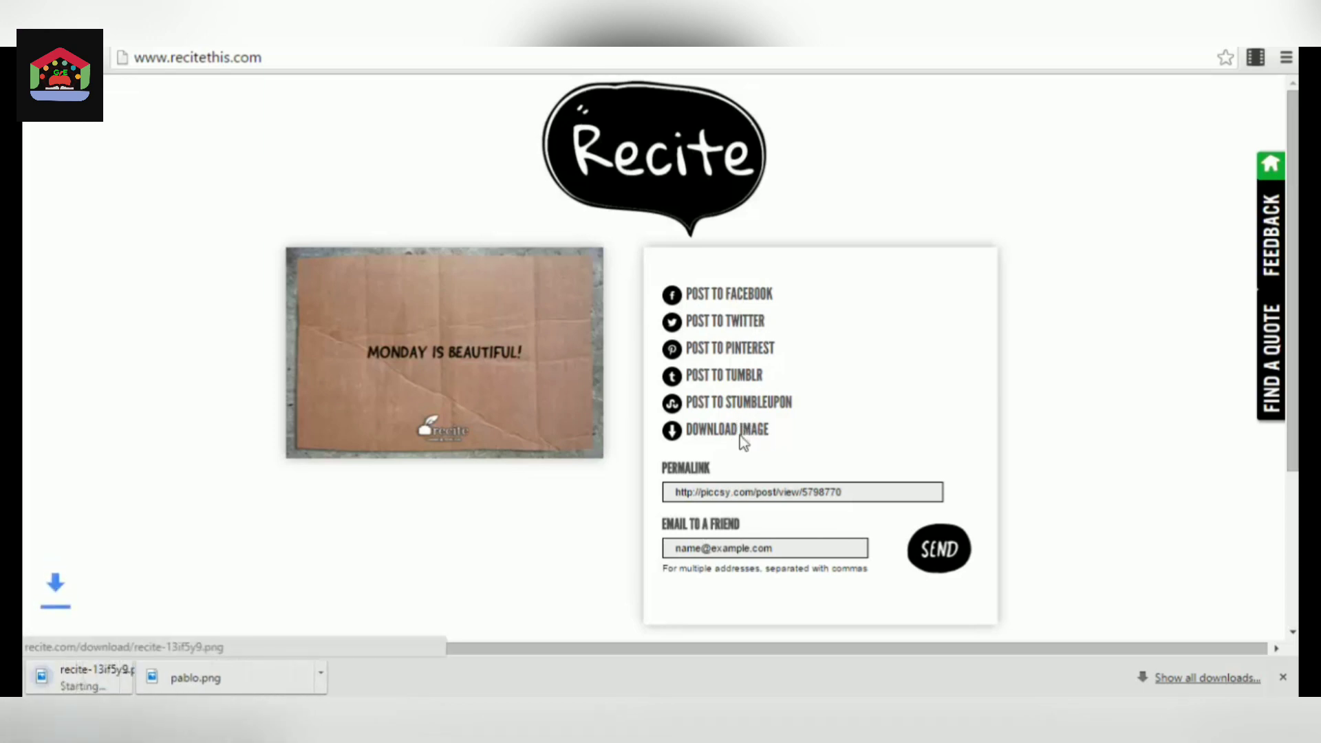
pyautogui.click(151, 675)
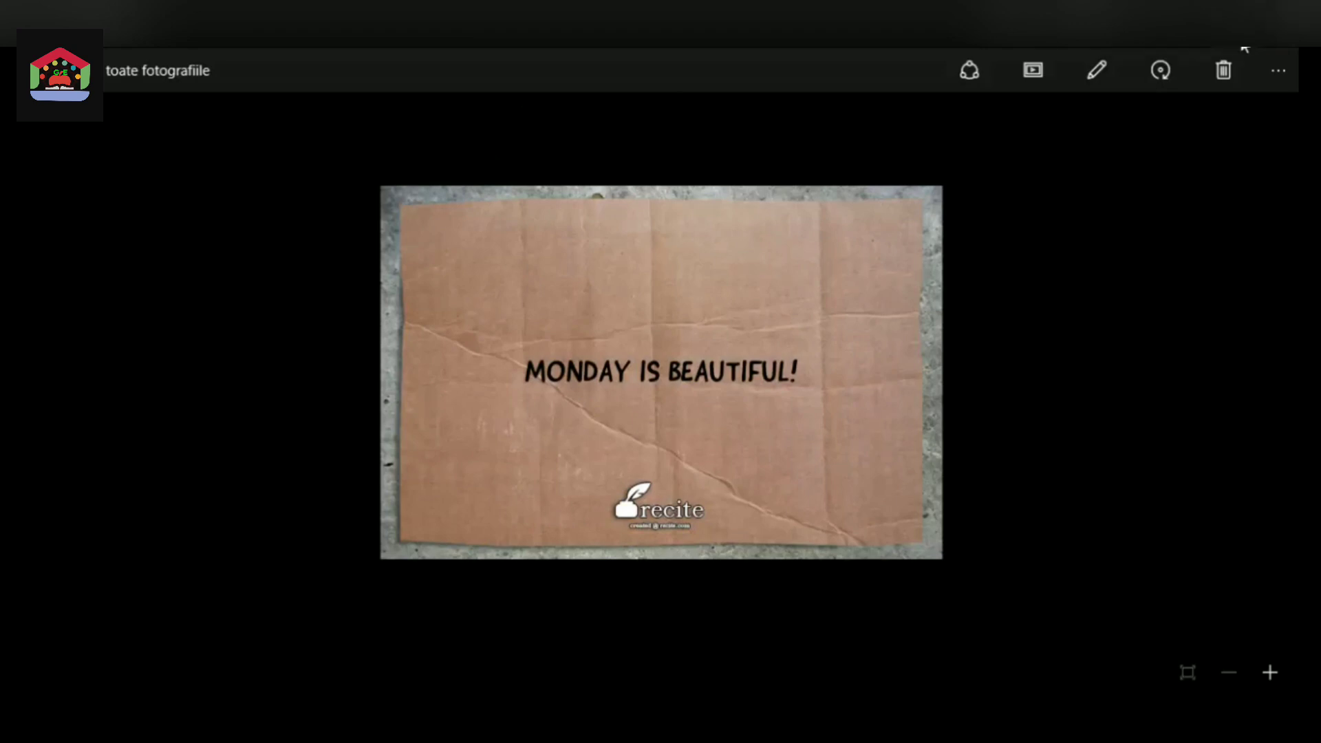
pyautogui.click(1271, 47)
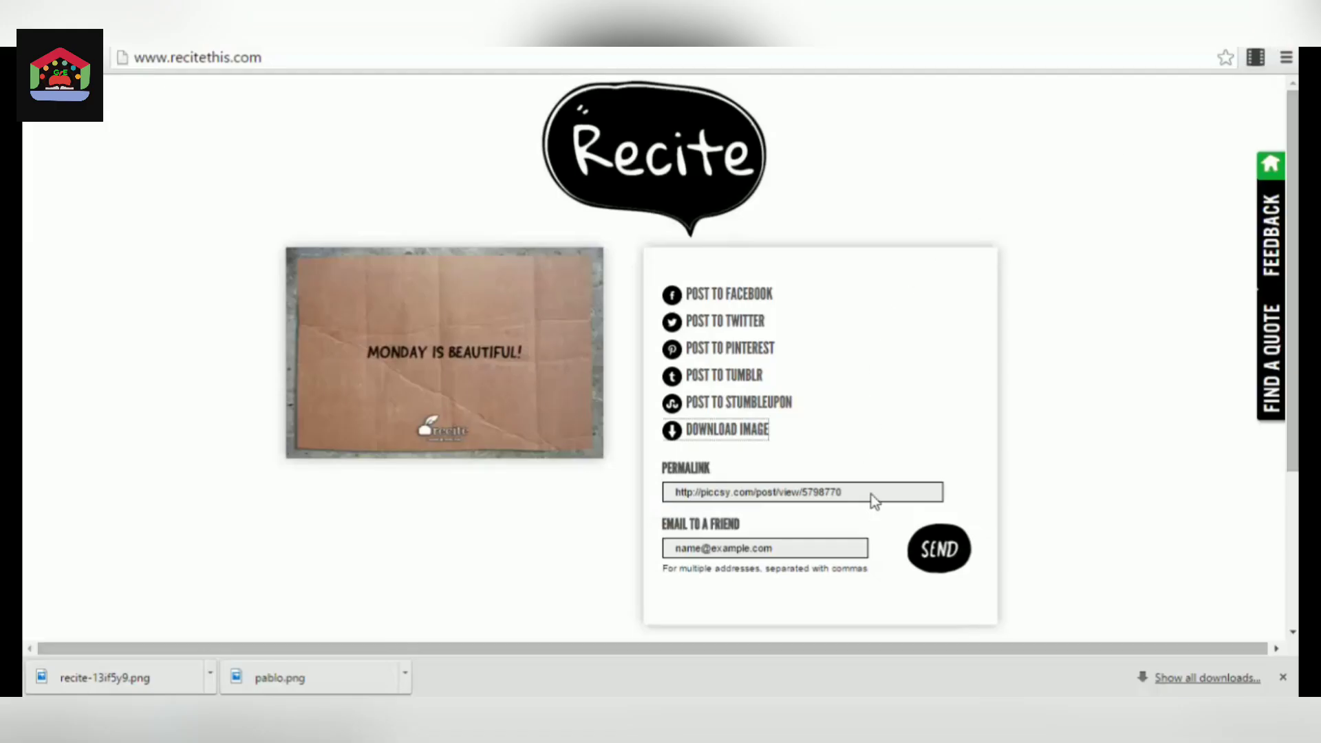
pyautogui.moveTo(870, 494); pyautogui.dragTo(668, 491)
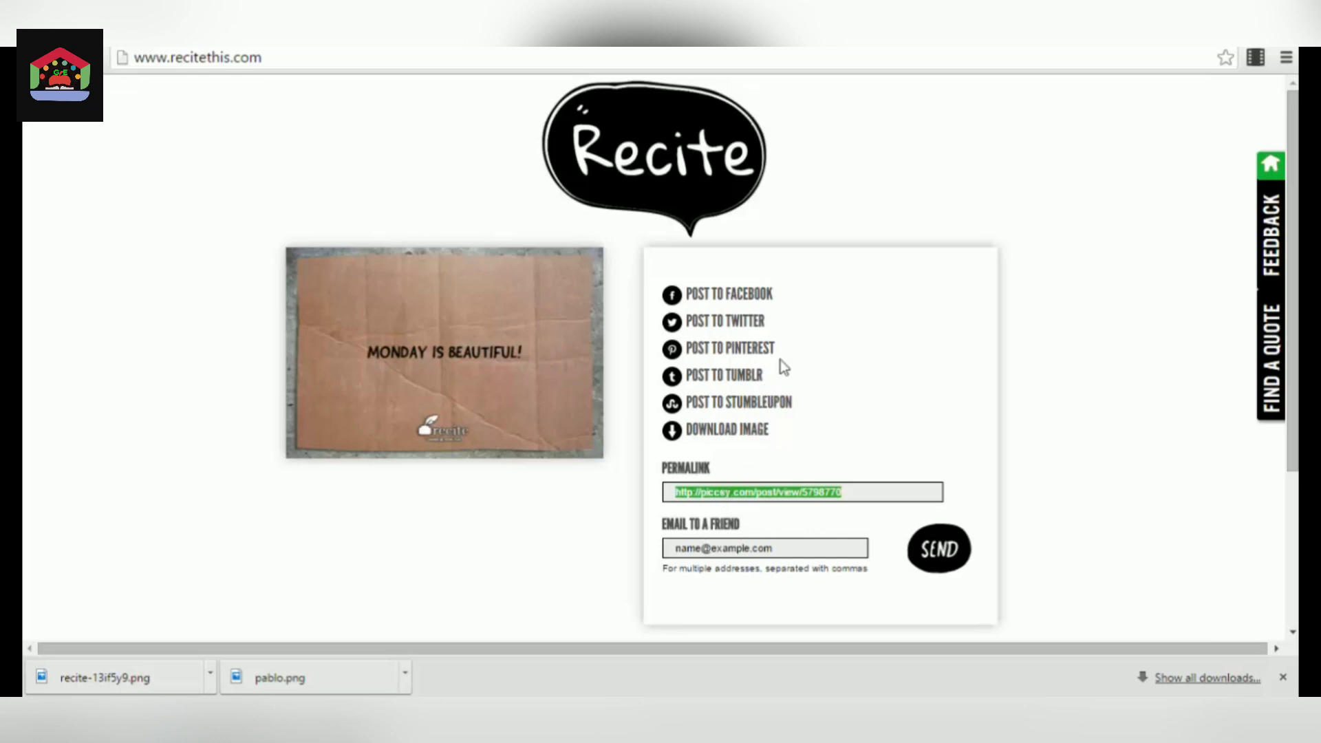
# Find a ready-made quote in the Beauty category and use "A beauty is a woman you notice; a charmer is one who notices you.".
pyautogui.click(1271, 385)
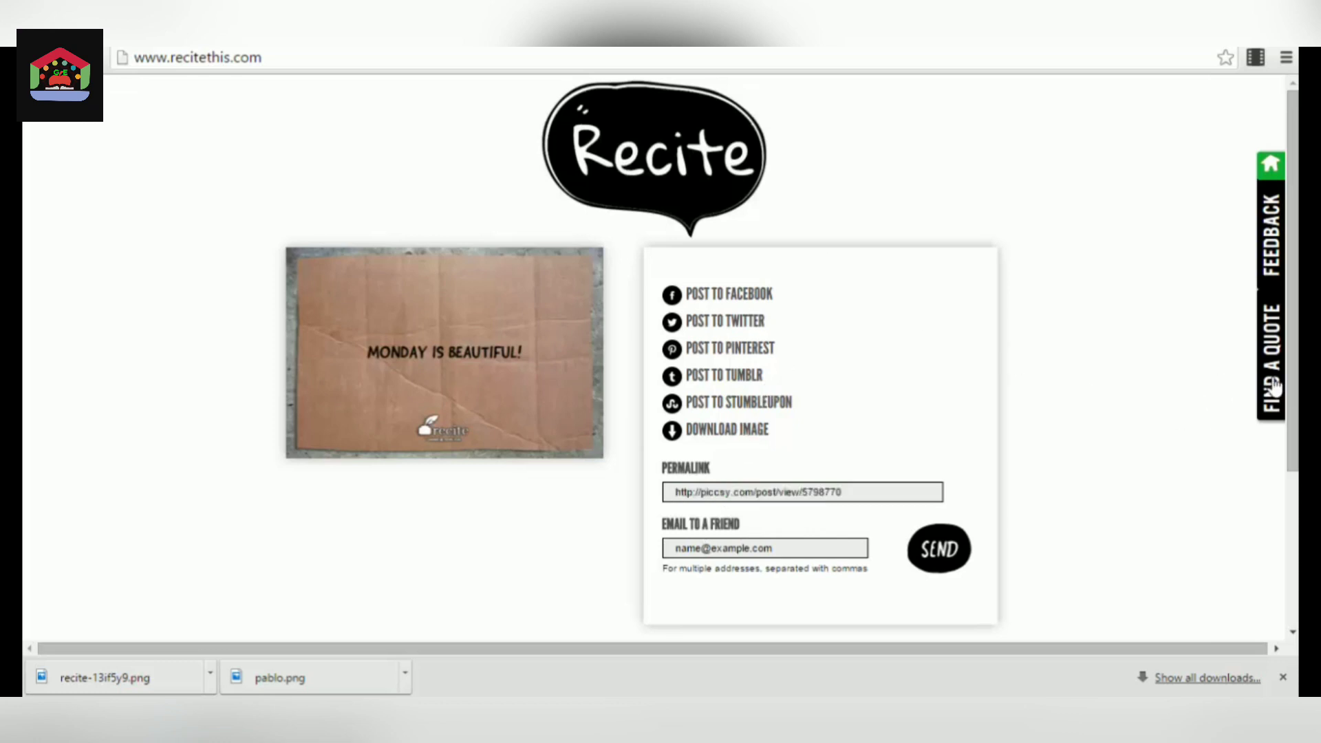
pyautogui.scroll(-3, 899, 297)
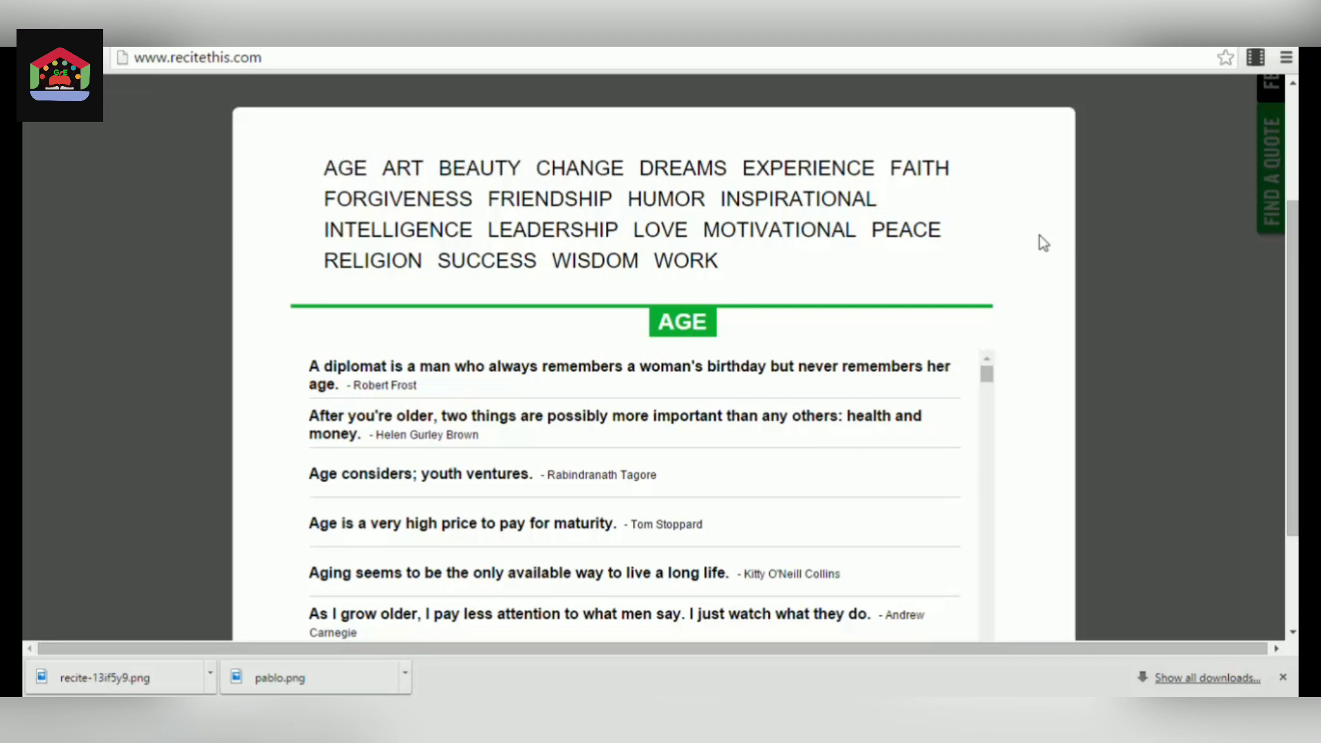
pyautogui.click(490, 173)
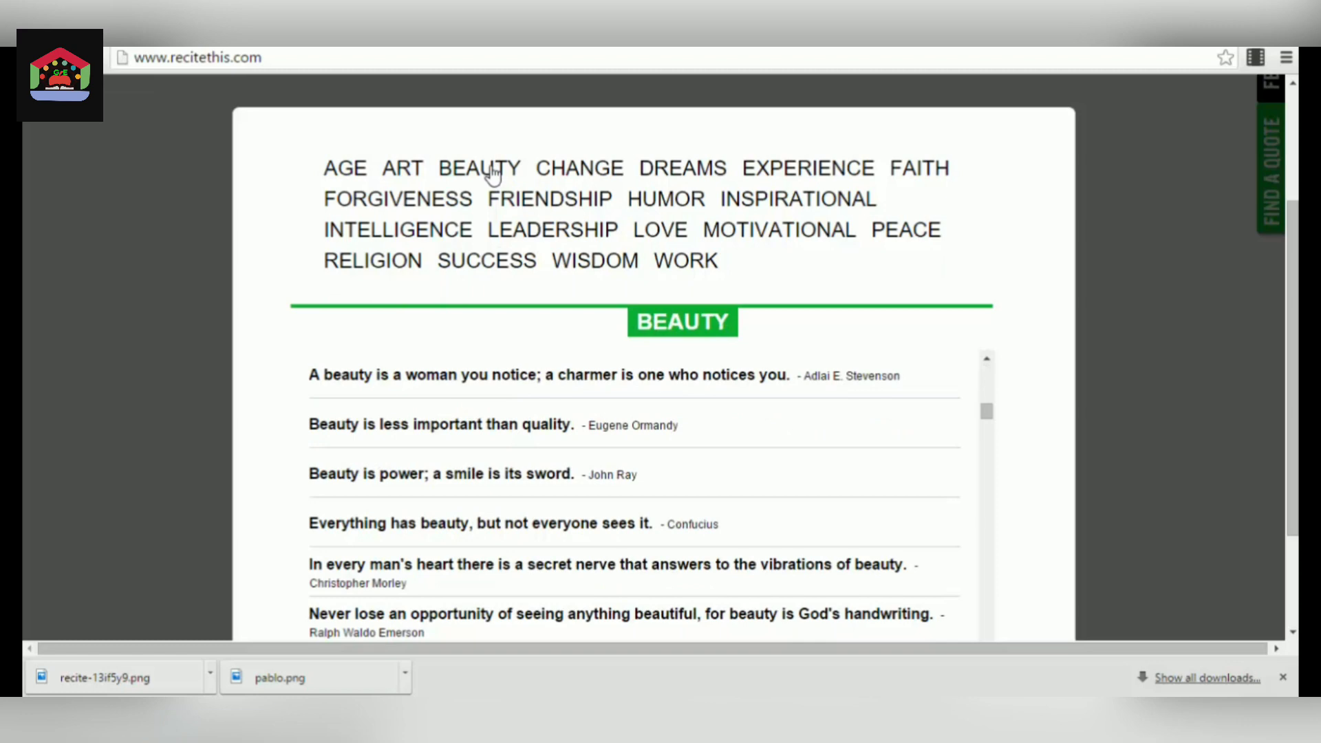
pyautogui.click(478, 394)
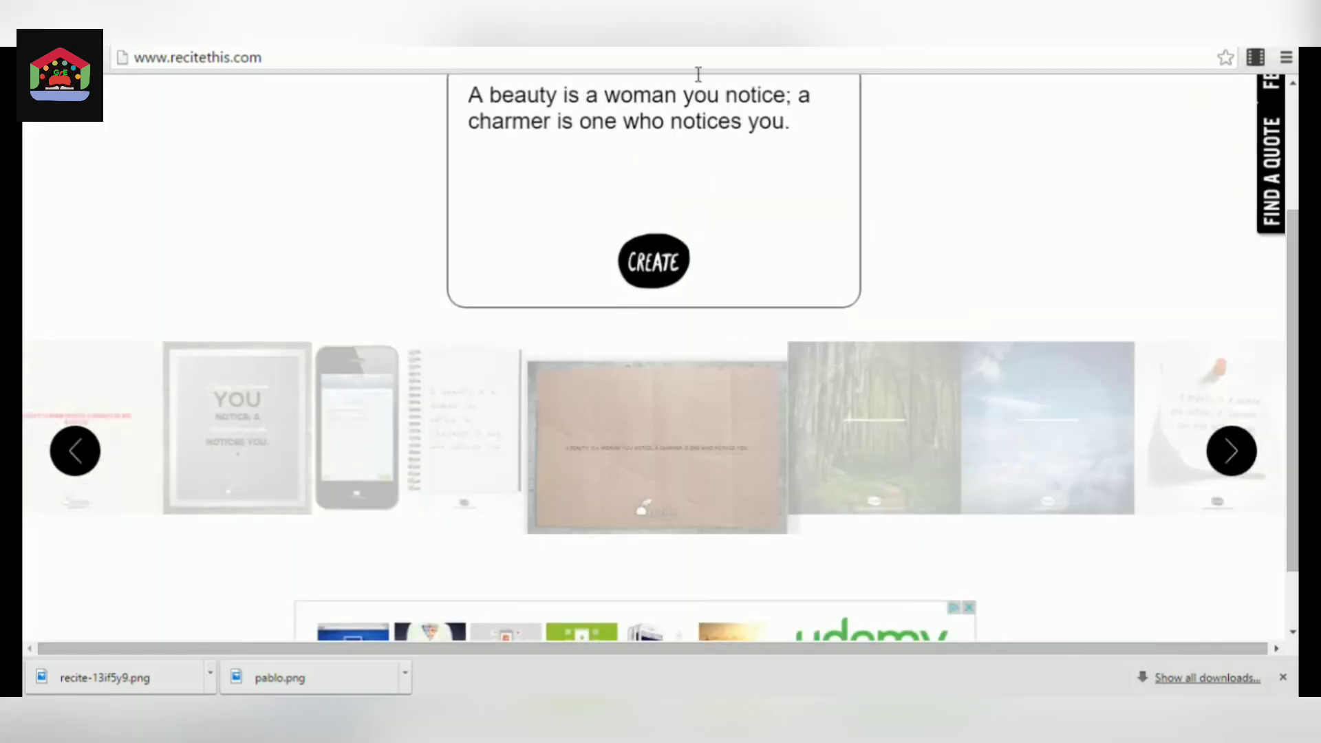
pyautogui.scroll(3, 1222, 210)
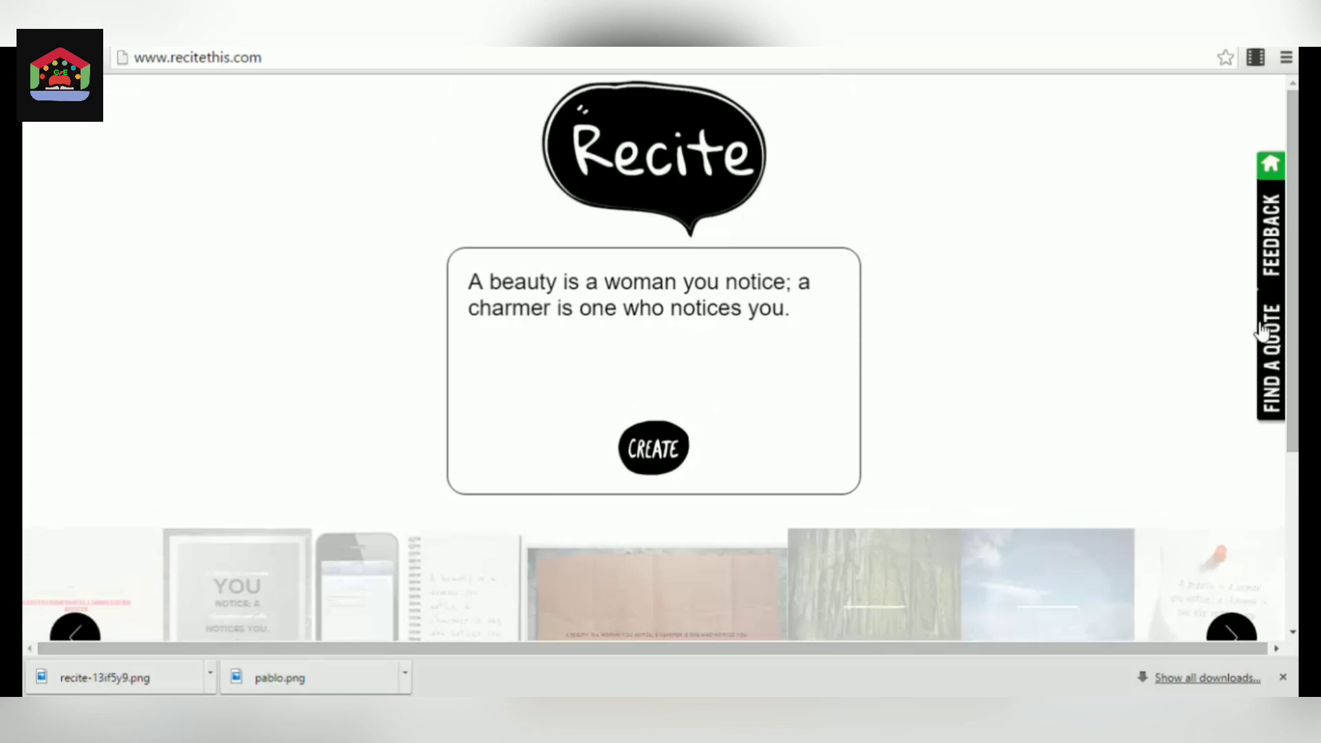